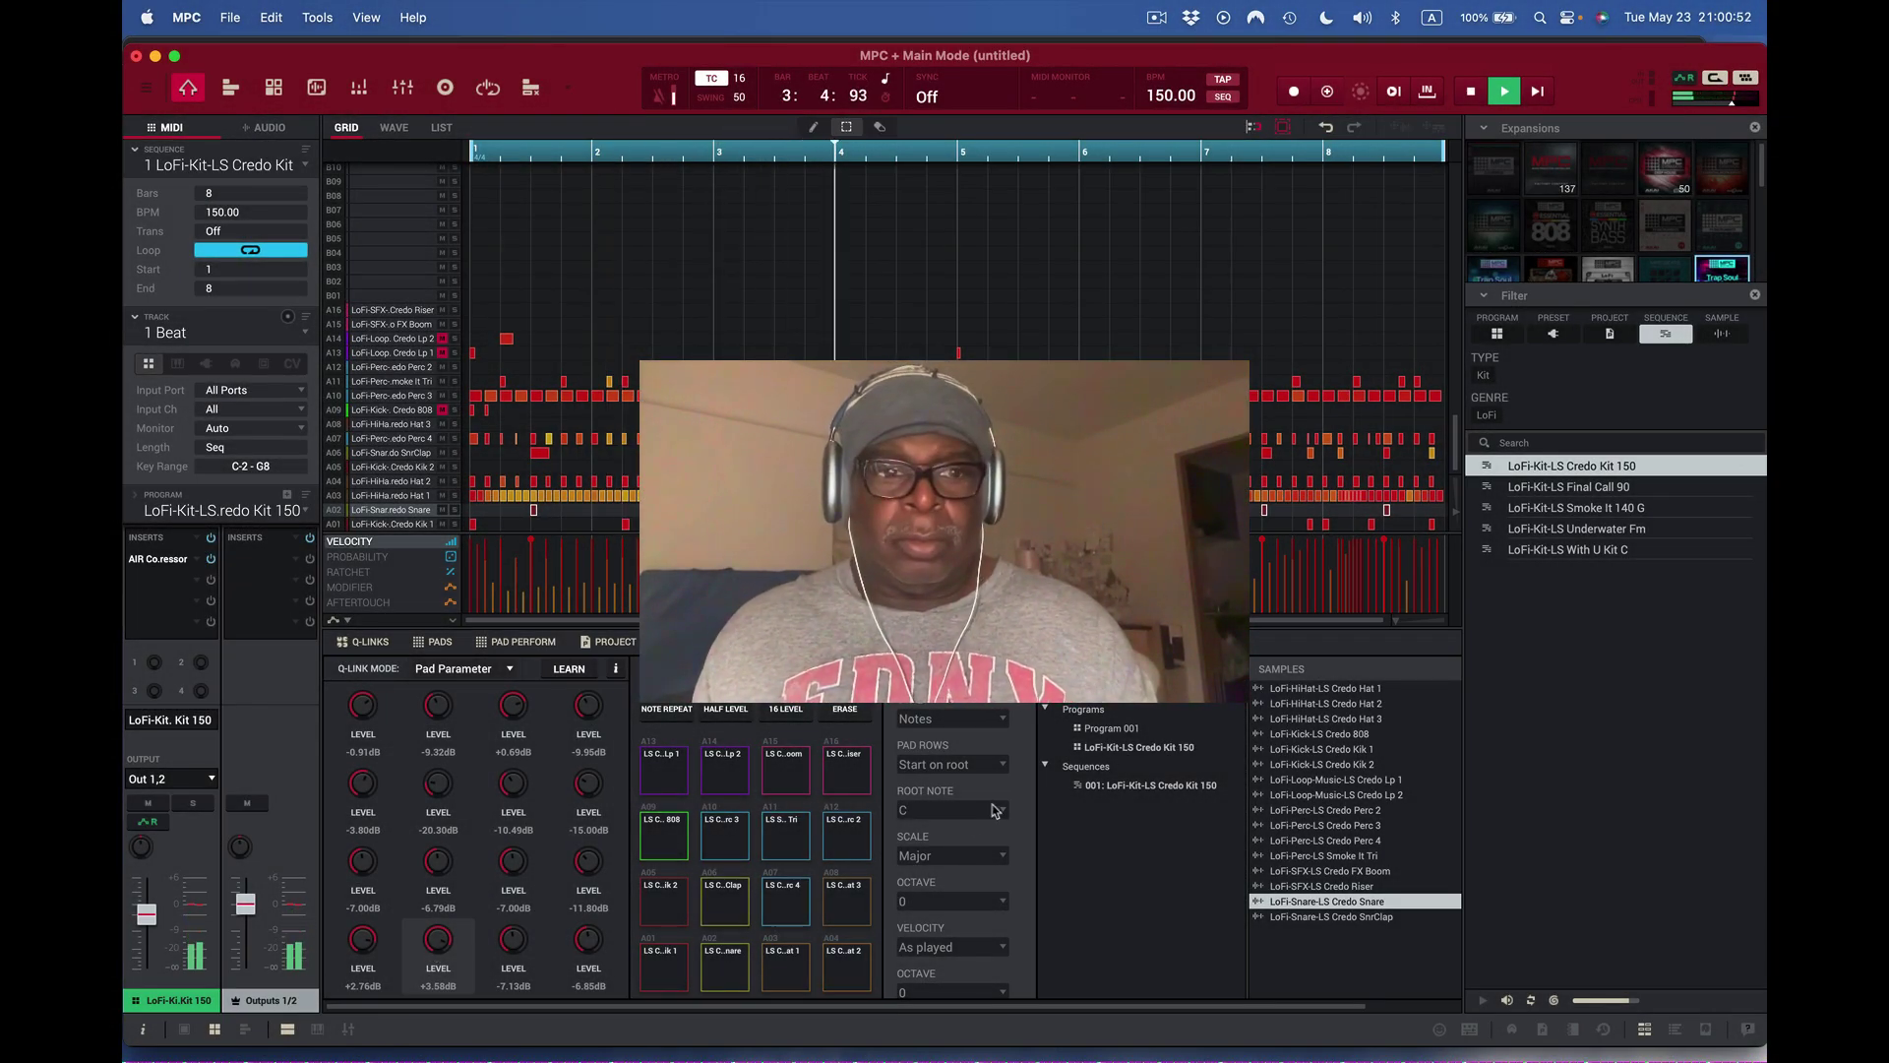
key(space)
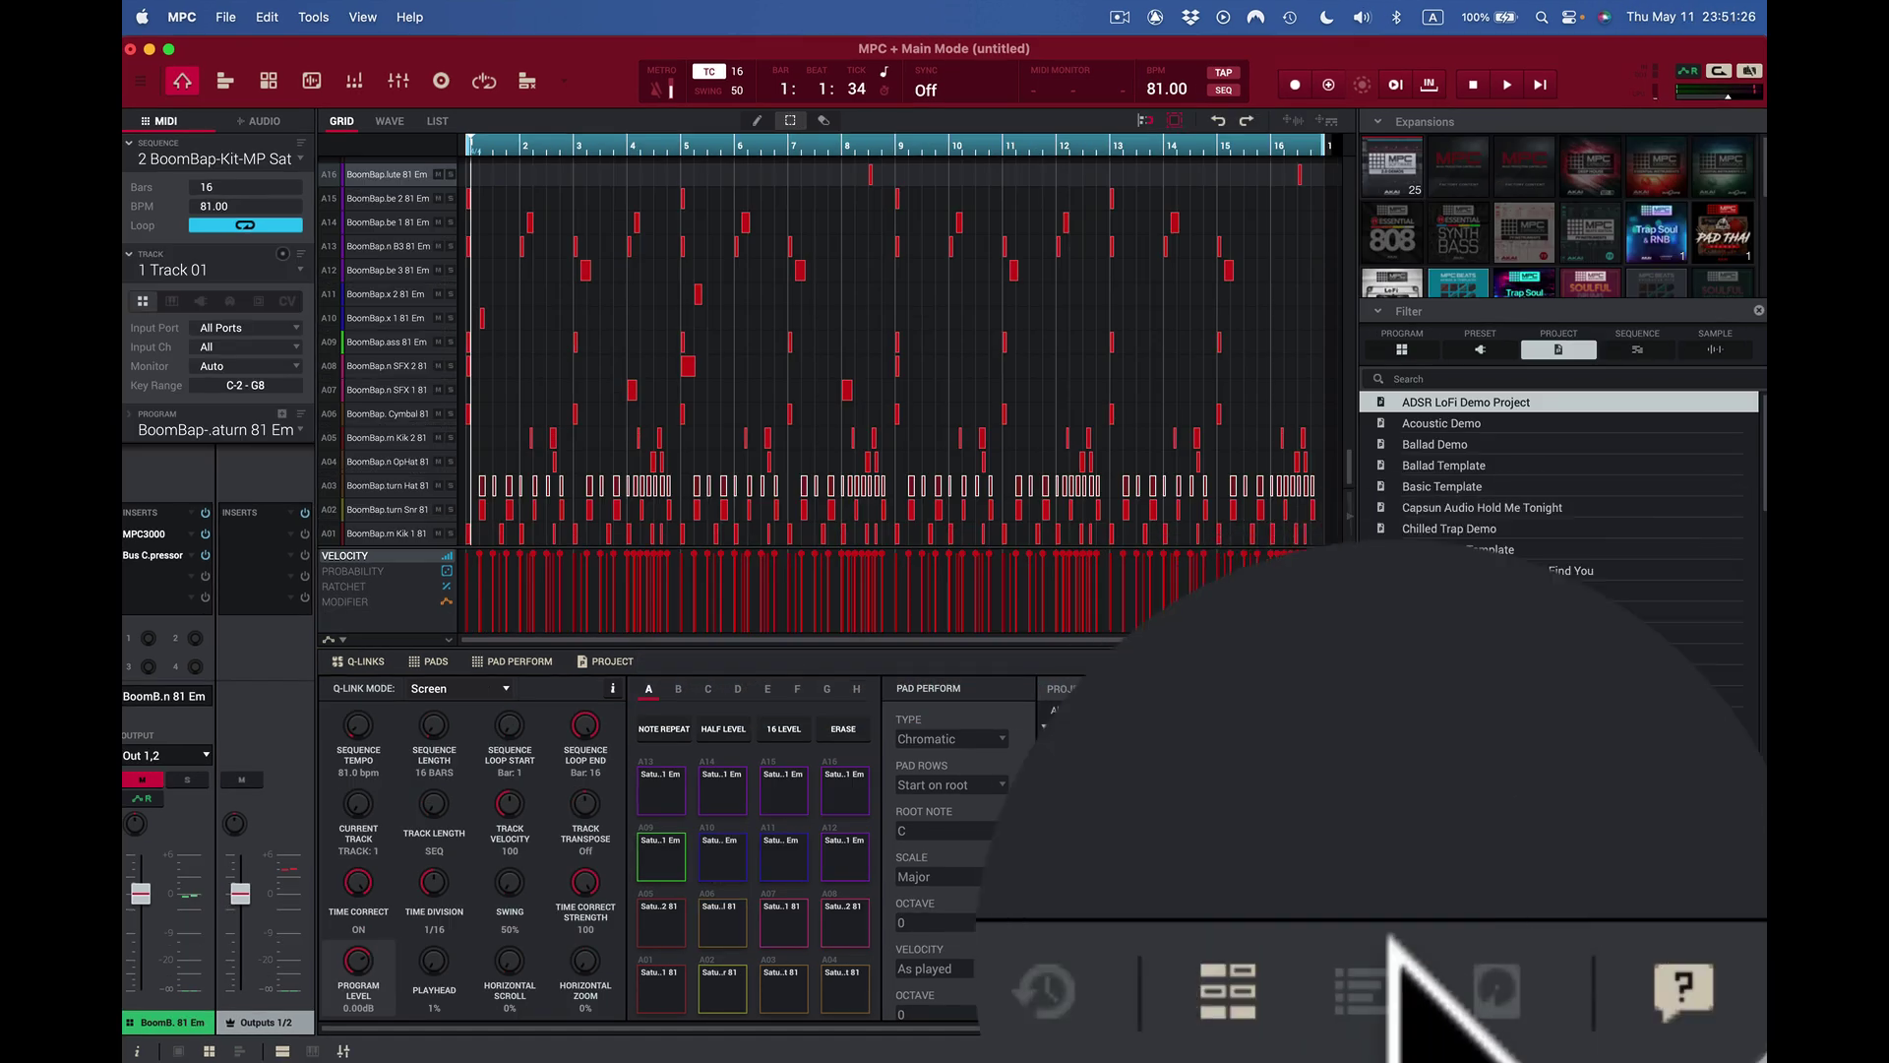
Step: Open the undo history and undo the latest event selections and program assignments until the track is back on New Kit
click(1351, 994)
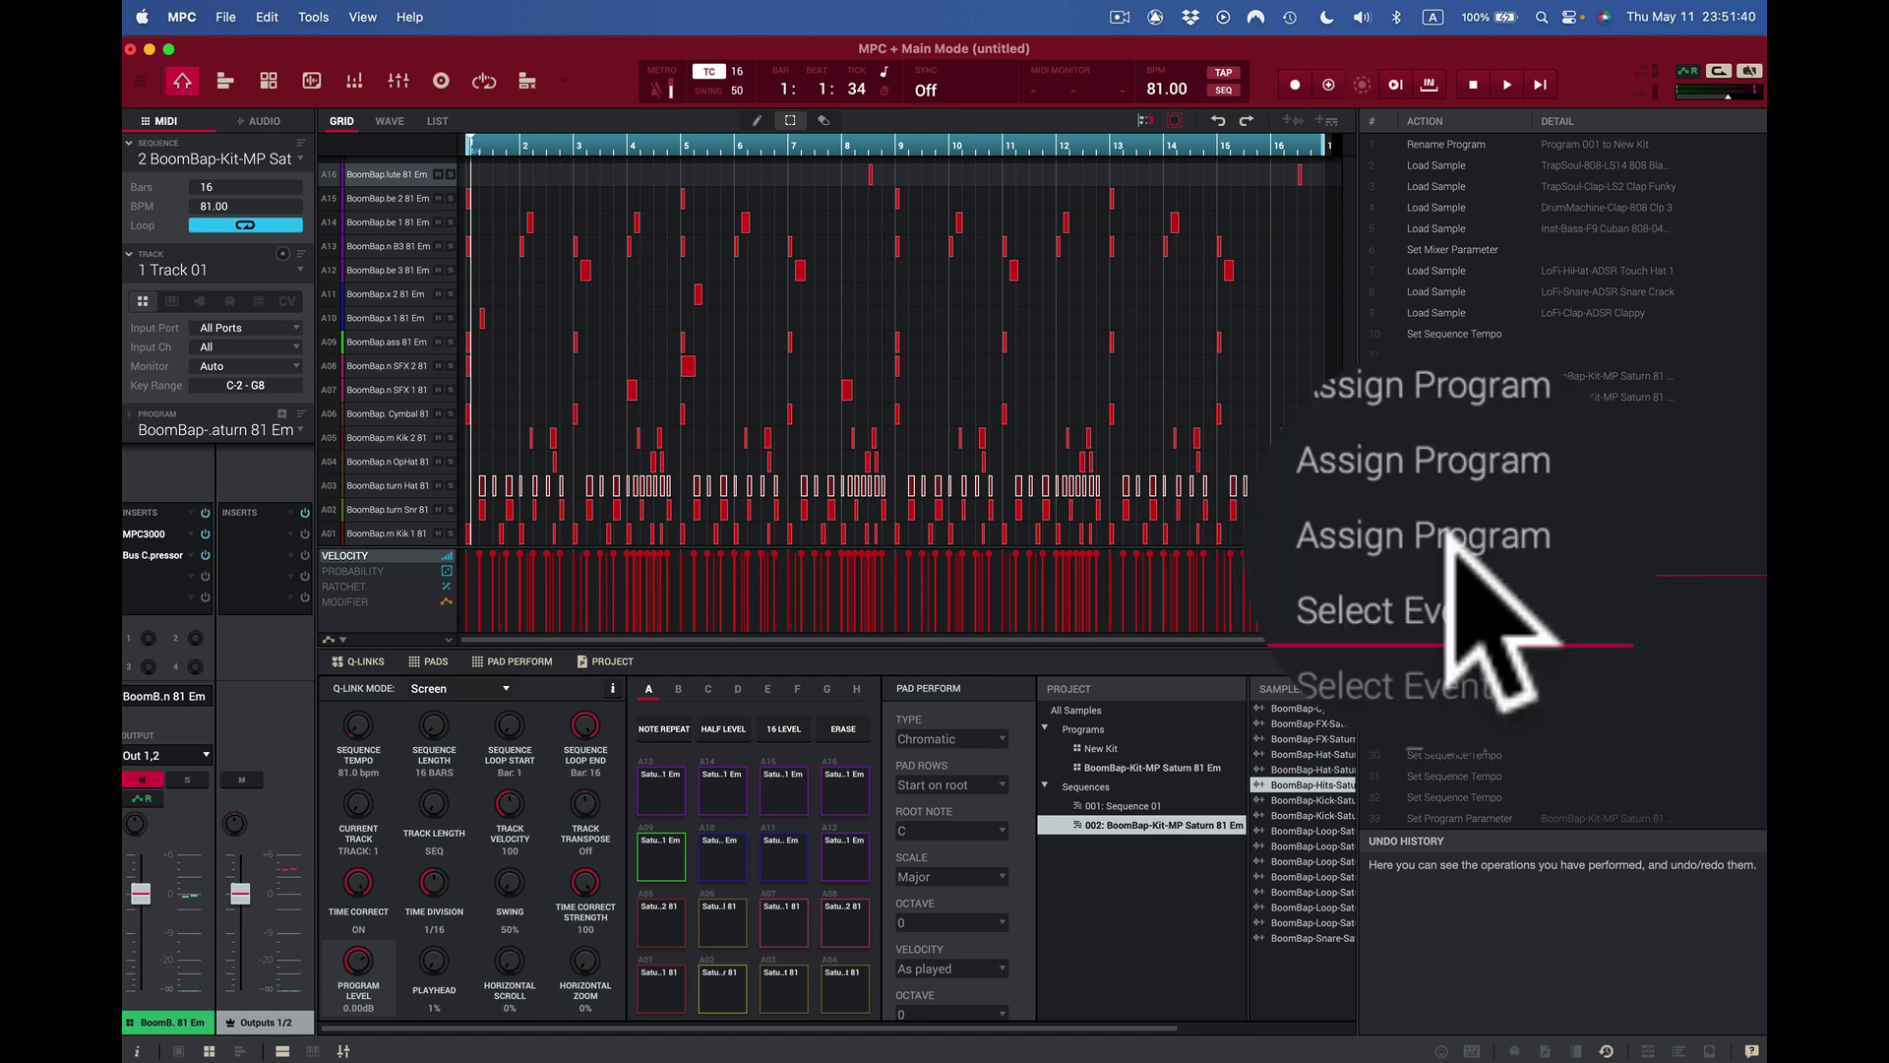
key(super+z)
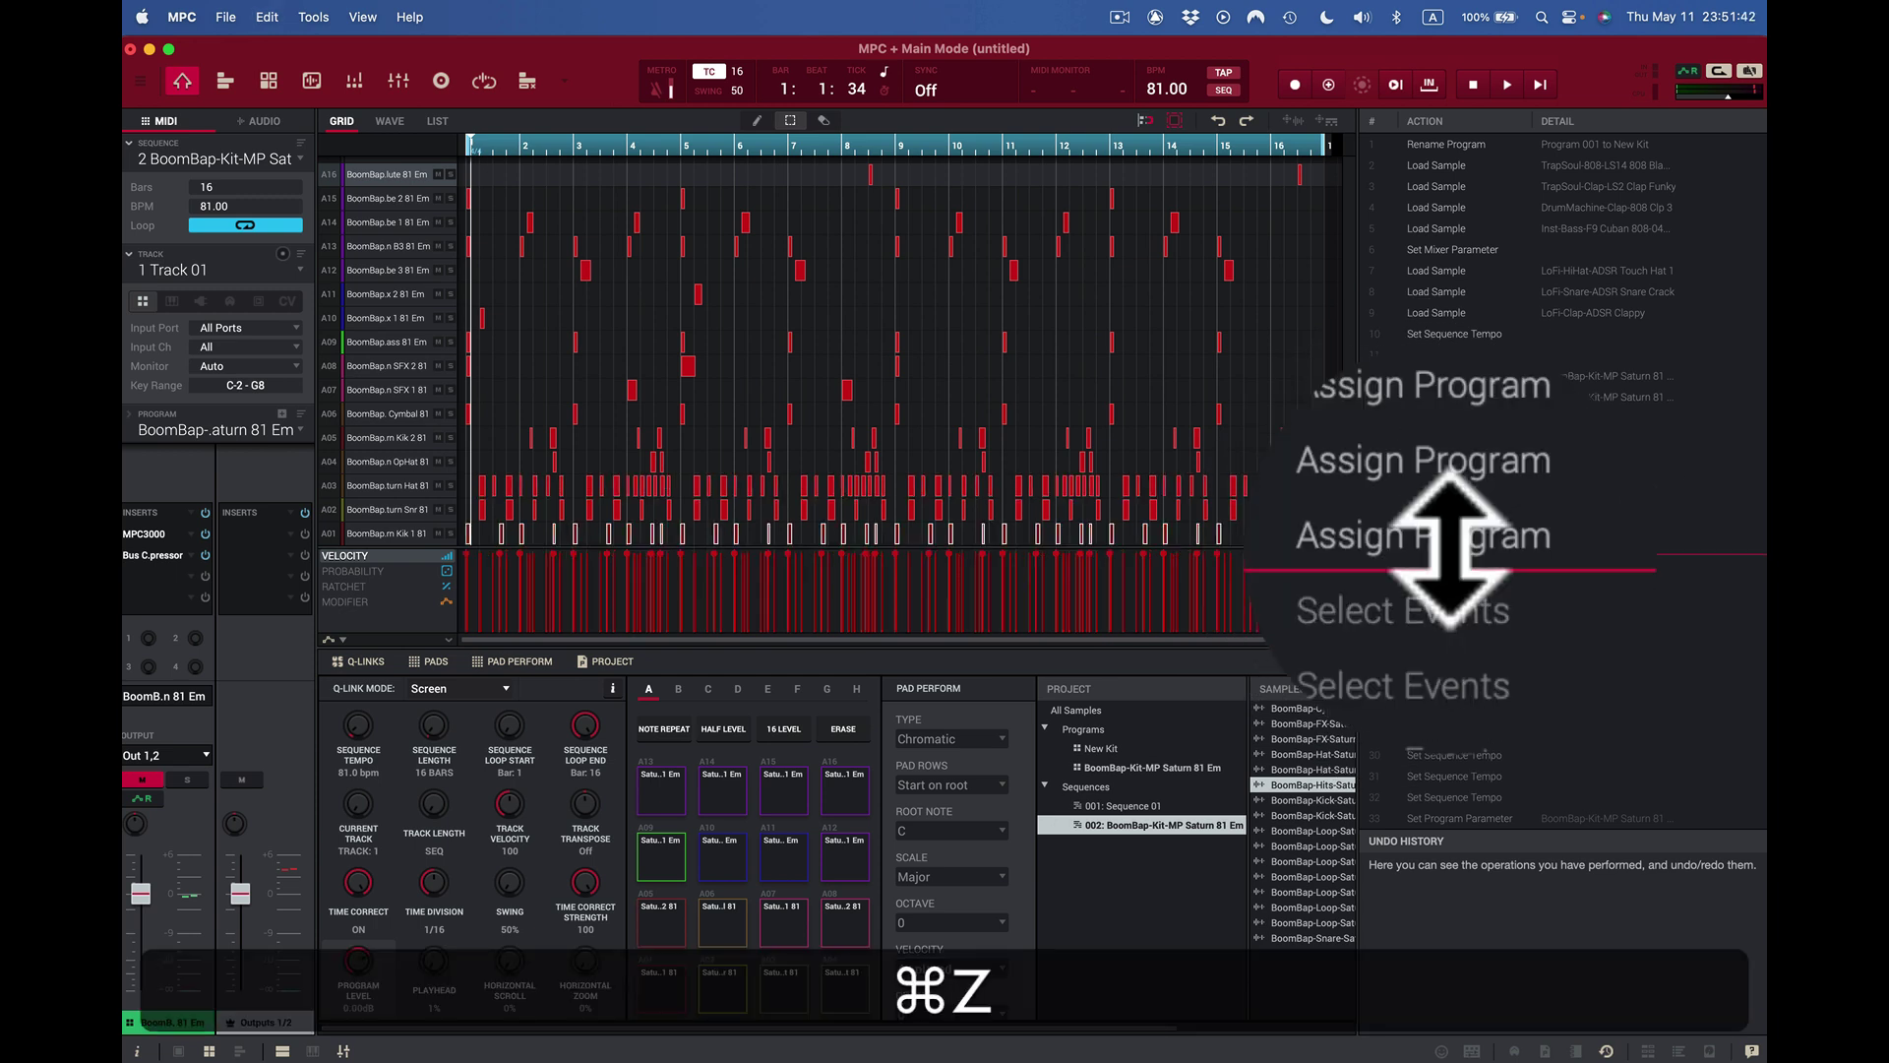
key(super+z)
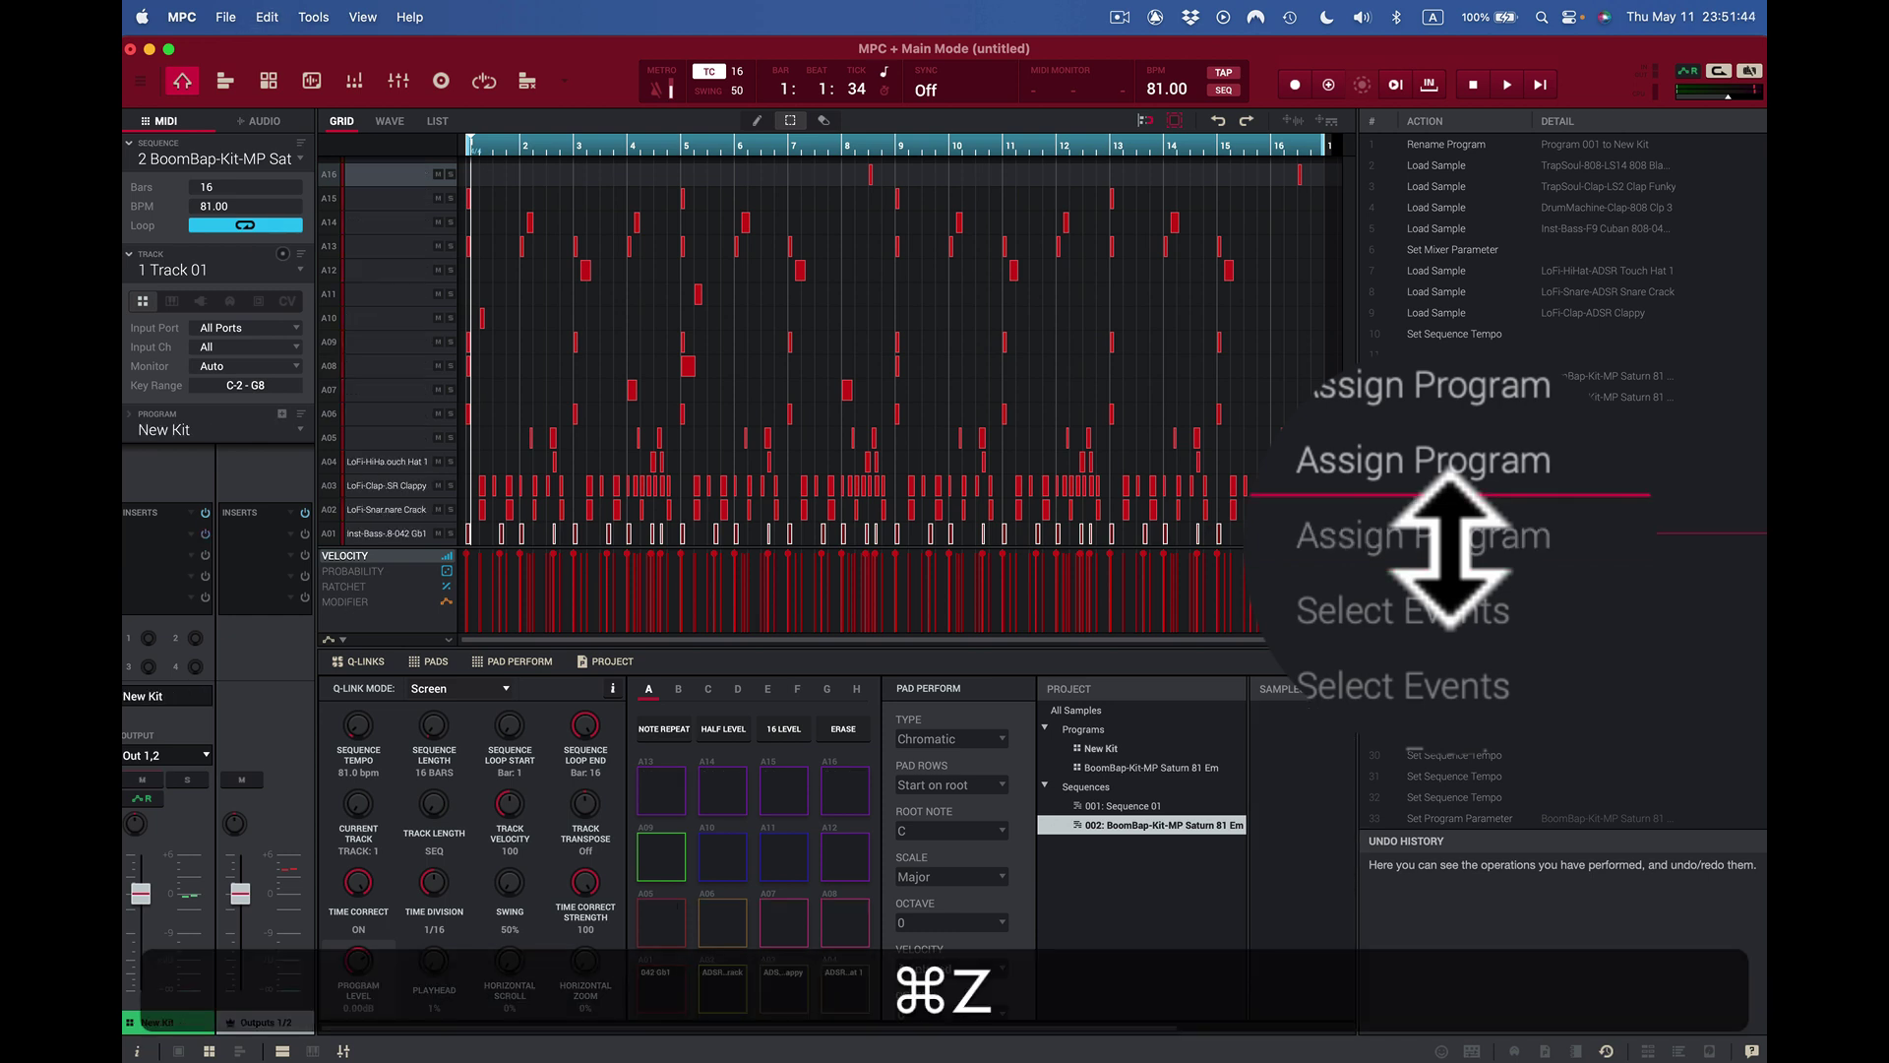
key(super+z)
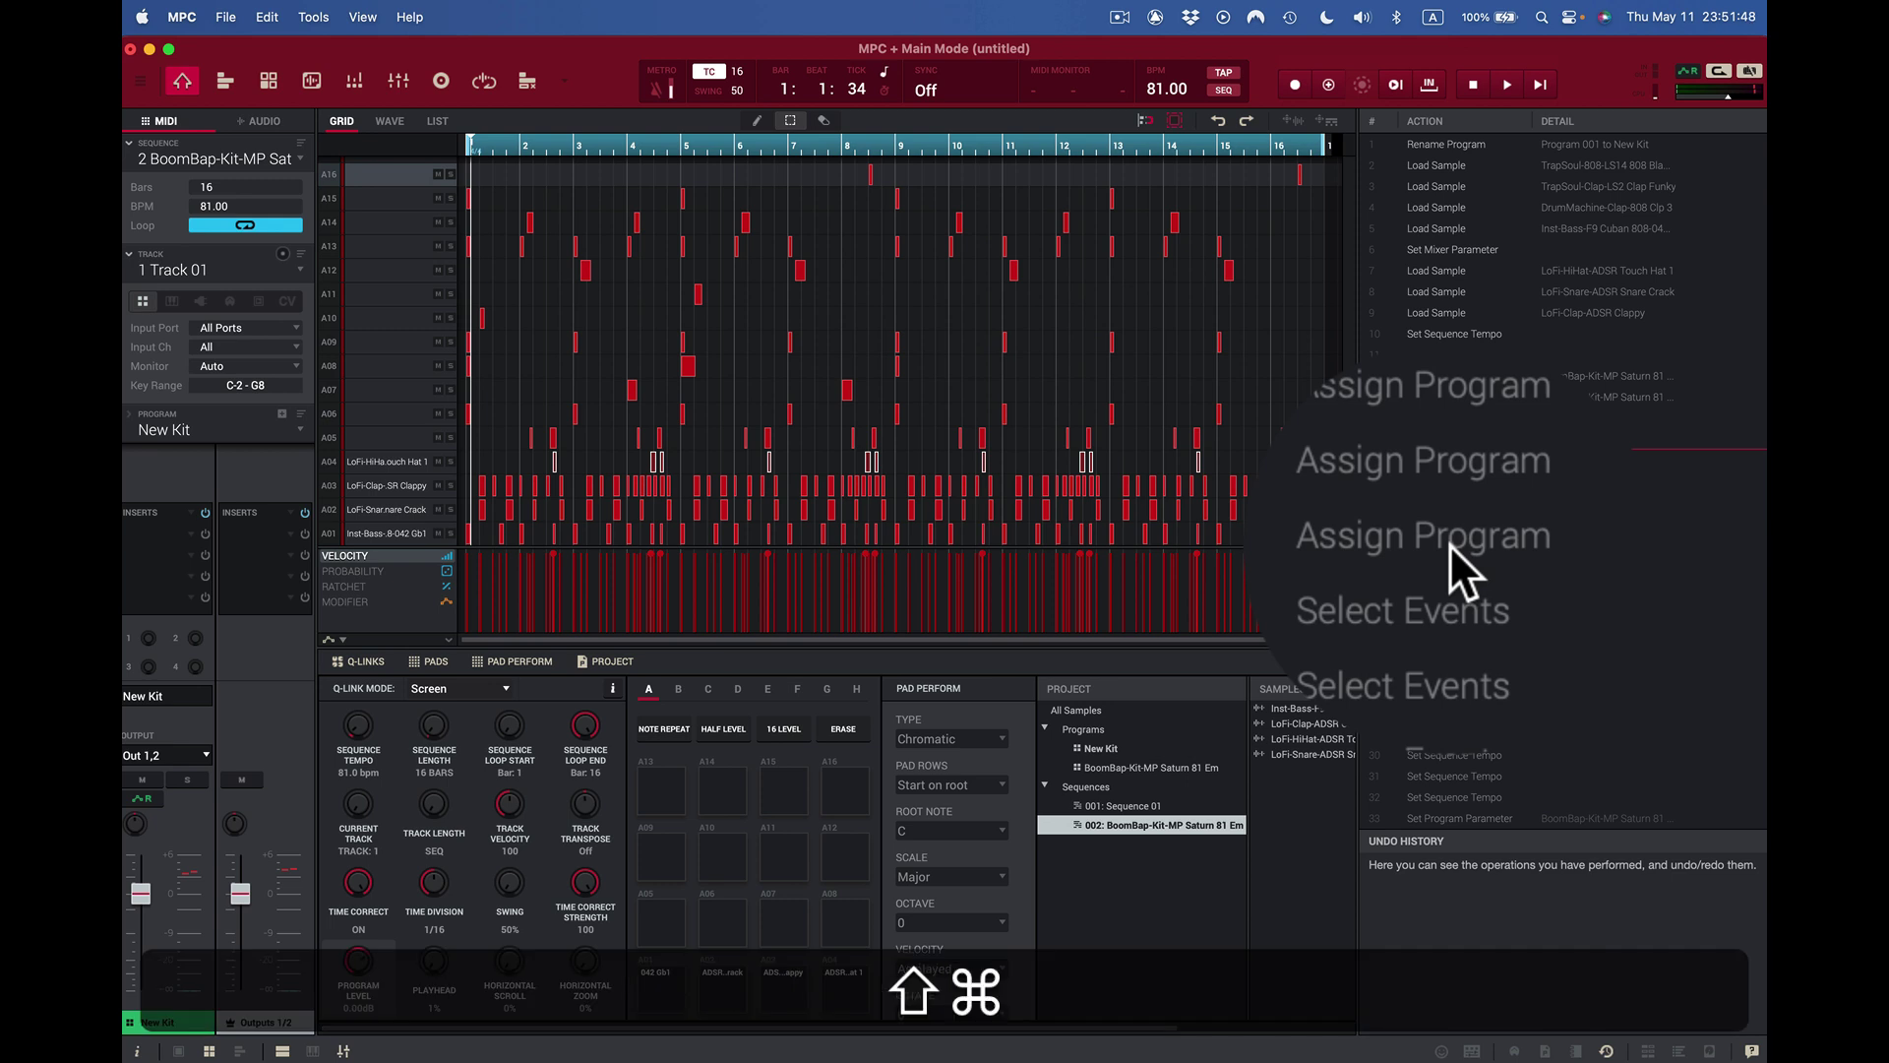
Step: Redo the undone program assignments and event selections, continuing forward through the Set Sequence Tempo entries up to number 29
key(shift+super+z)
key(shift+super+z)
key(shift+super+z)
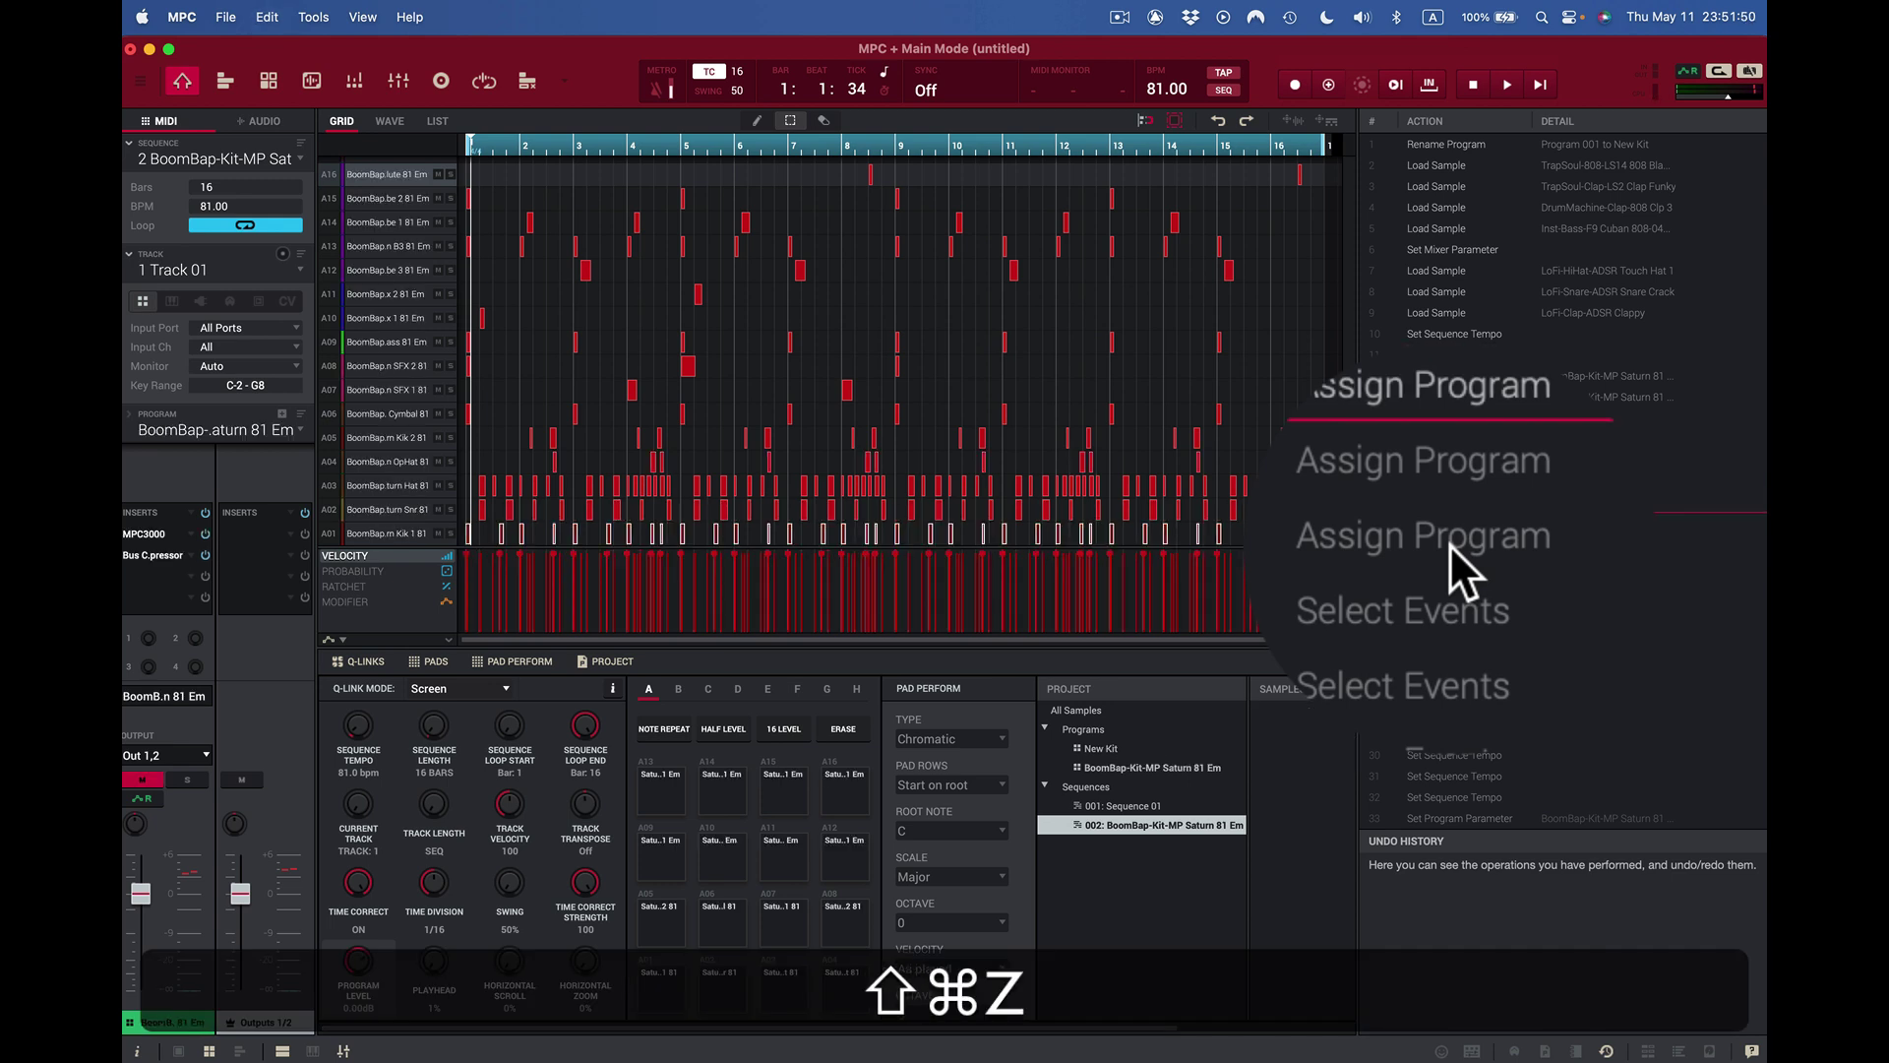
key(shift+super+z)
key(shift+super+z)
key(shift+super+z)
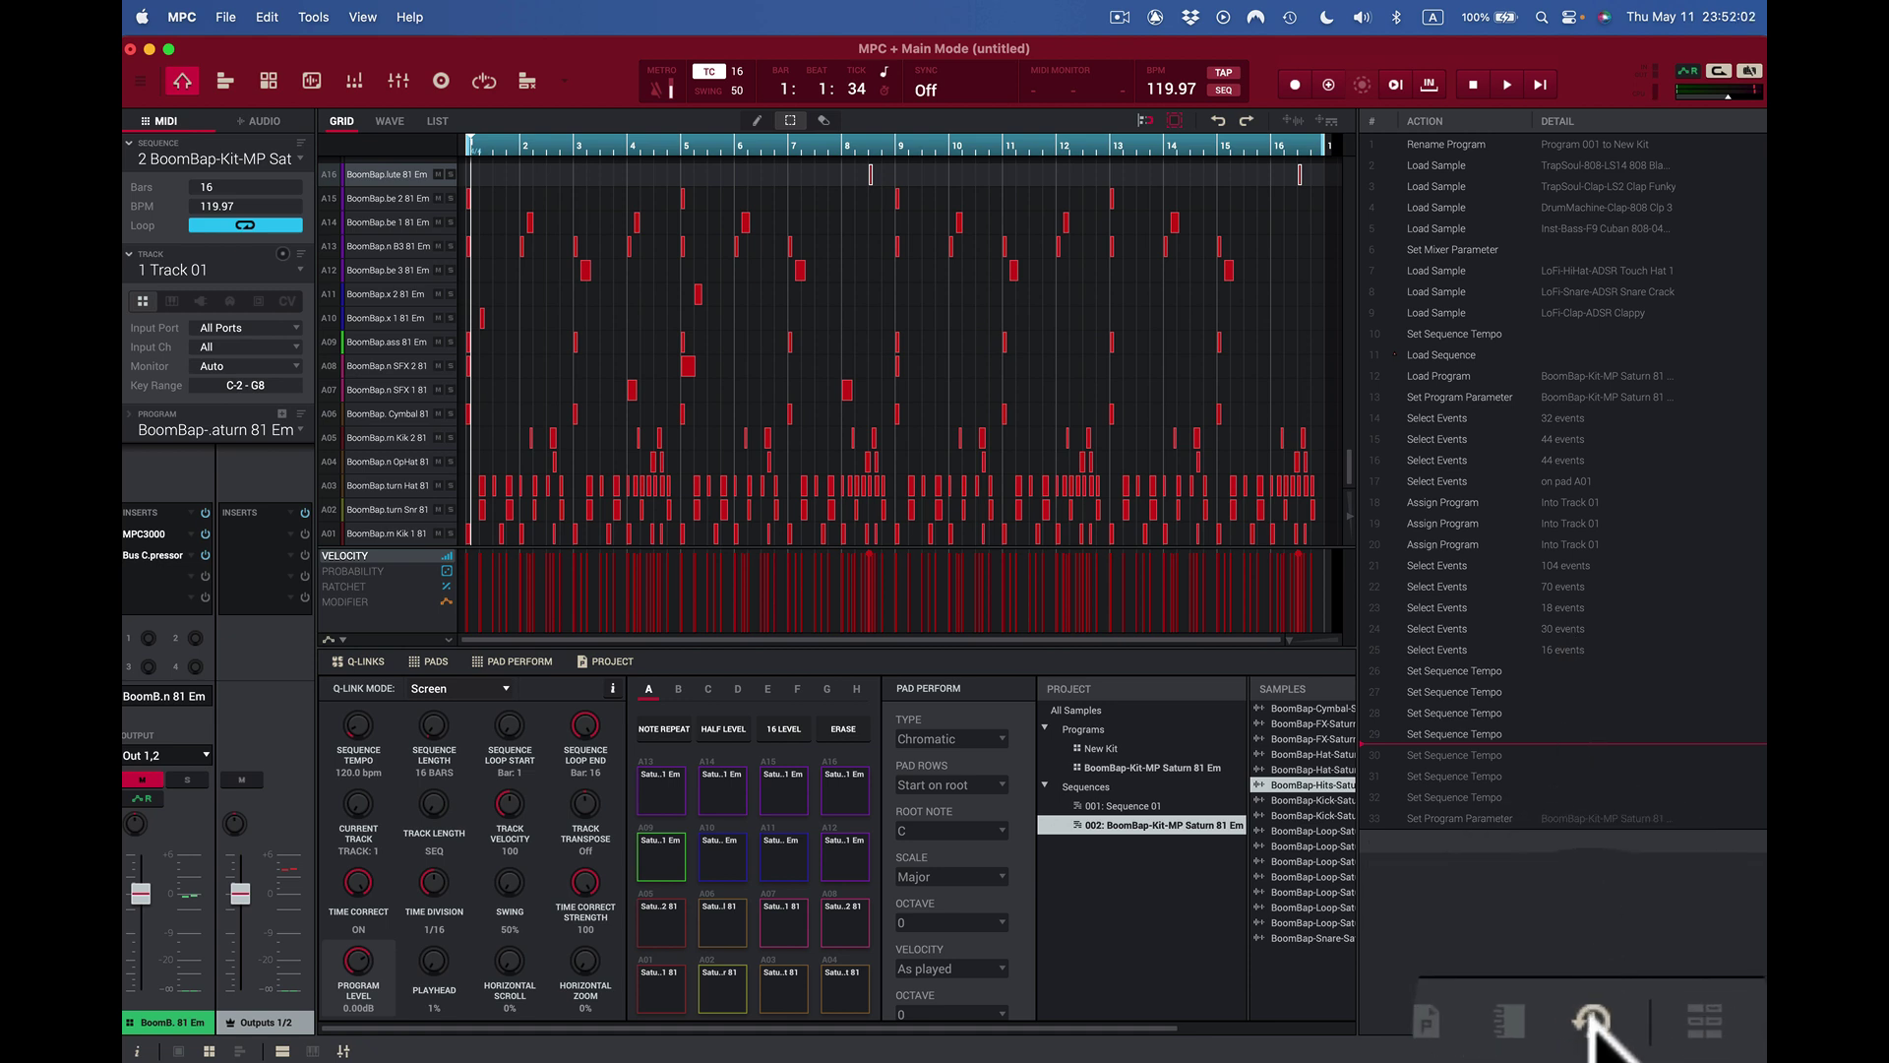
Step: Replace the docked undo history with its floating window and browse back to the Load Sequence entry
click(1606, 1051)
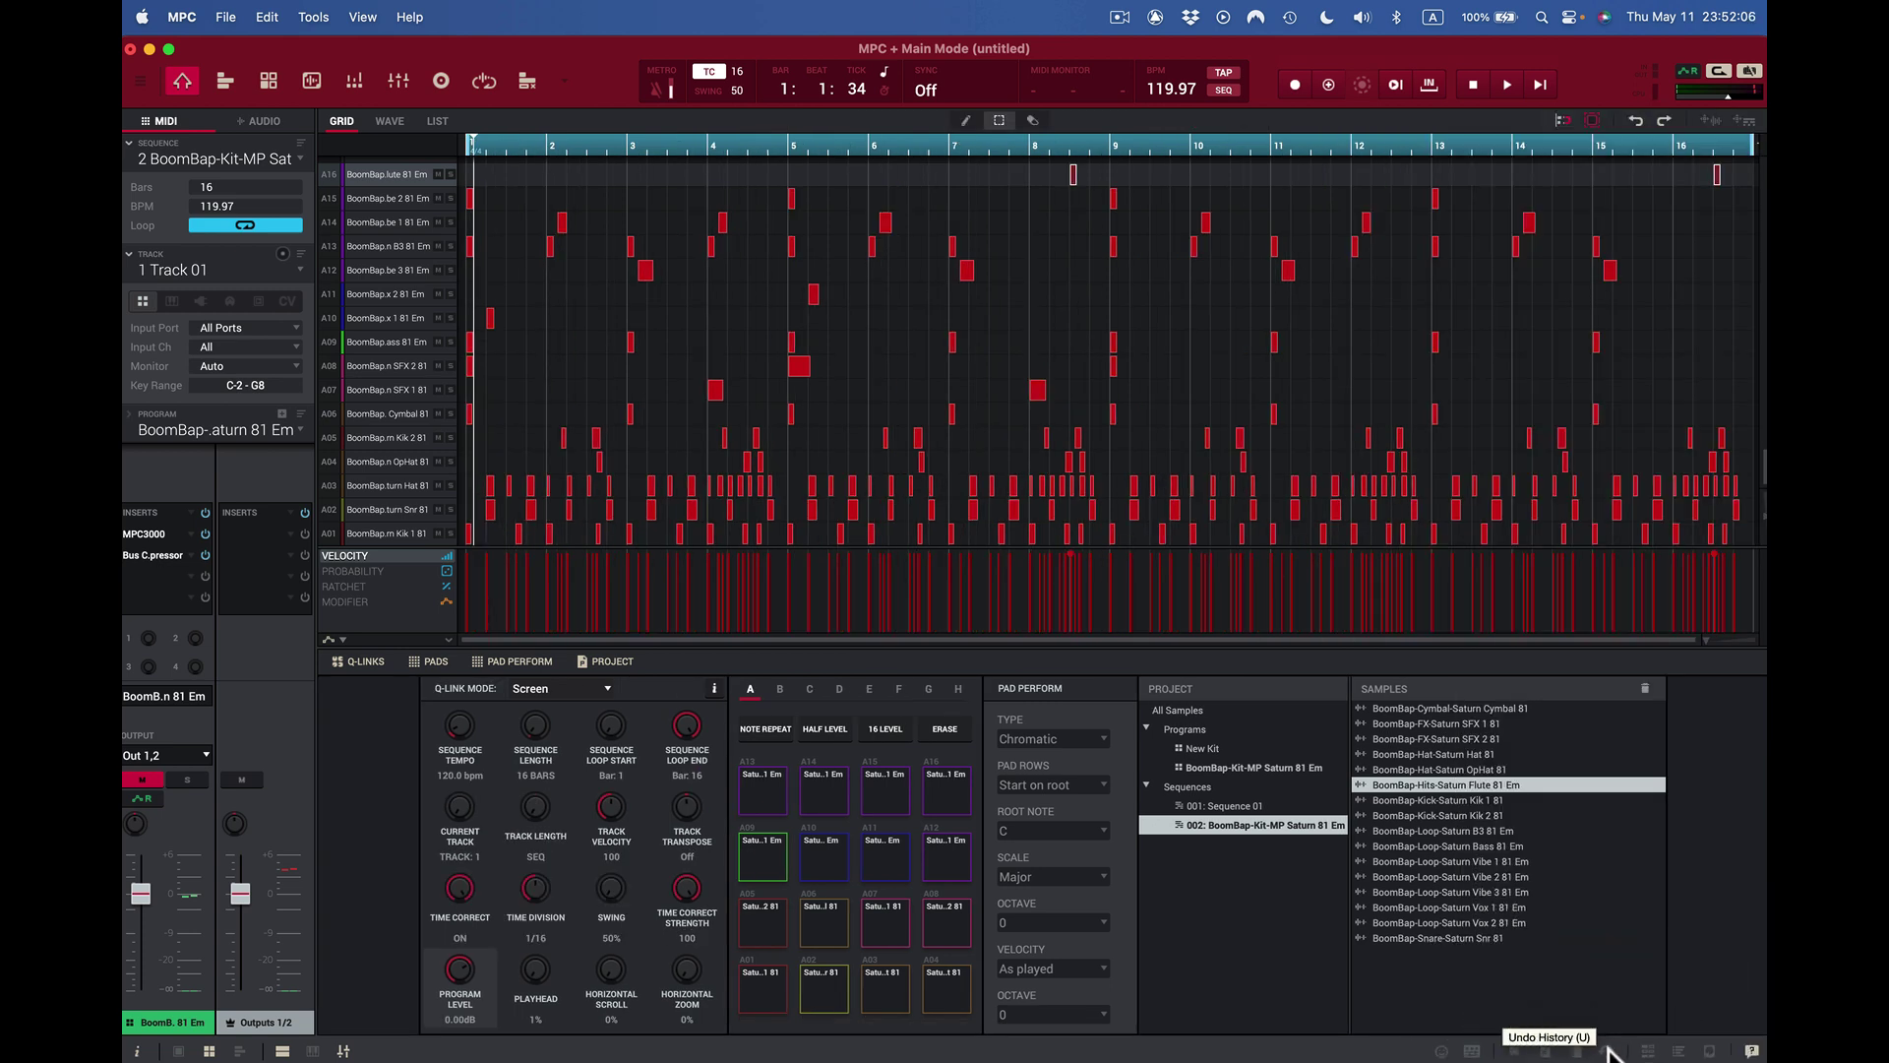
key(shift)
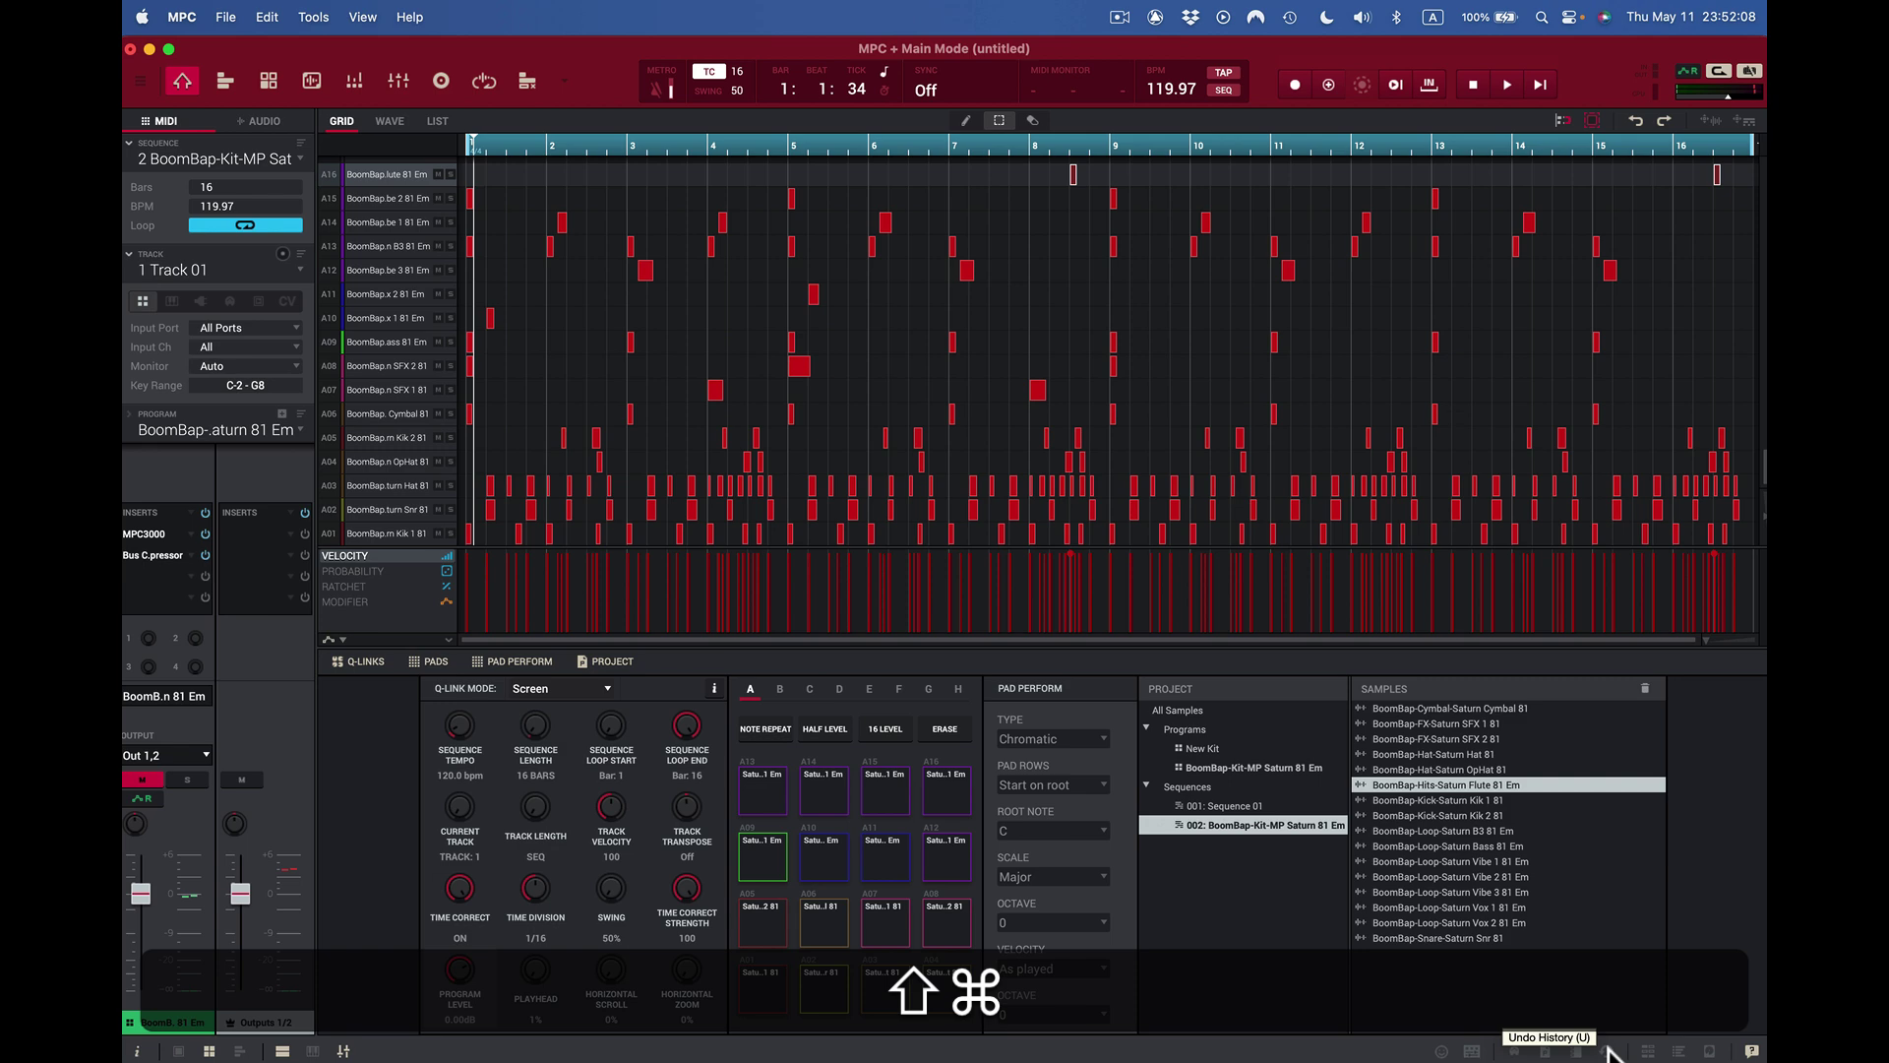
key(shift+super+h)
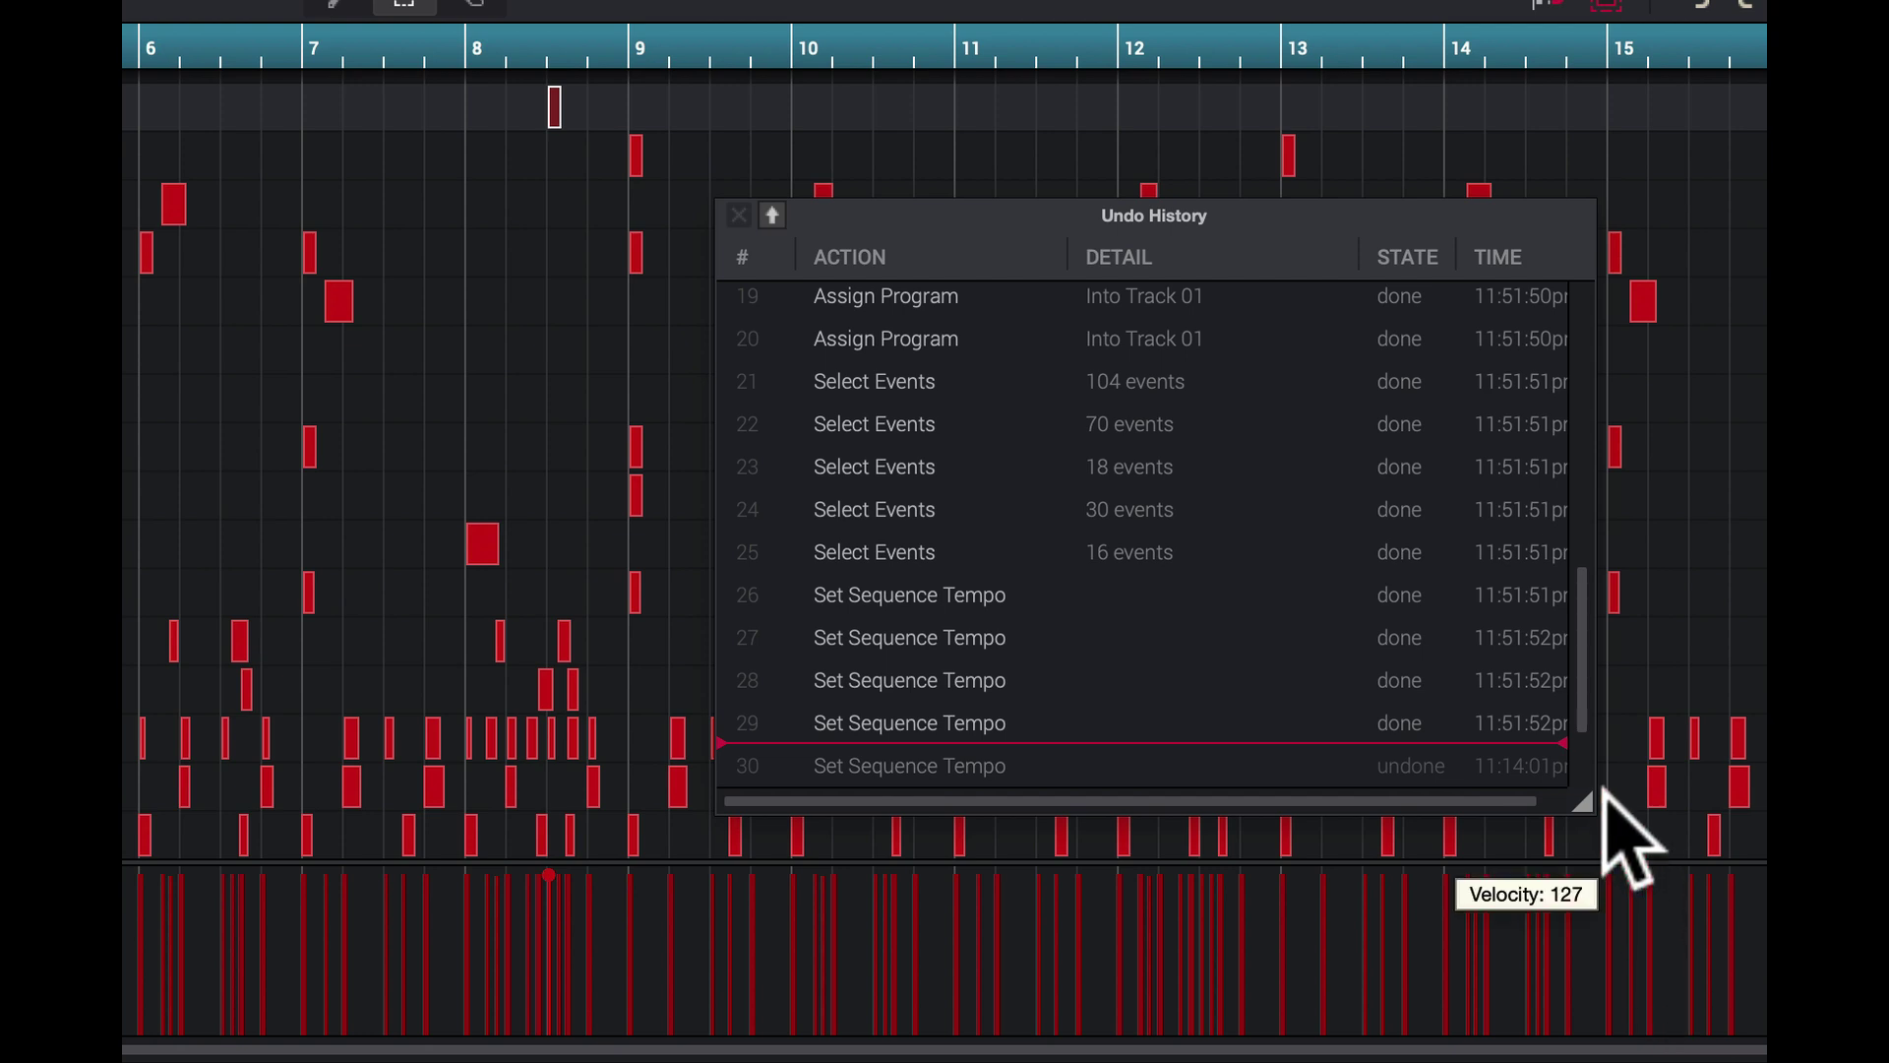
scroll(1586, 787, down, 1)
drag(1572, 772, 1552, 482)
click(953, 492)
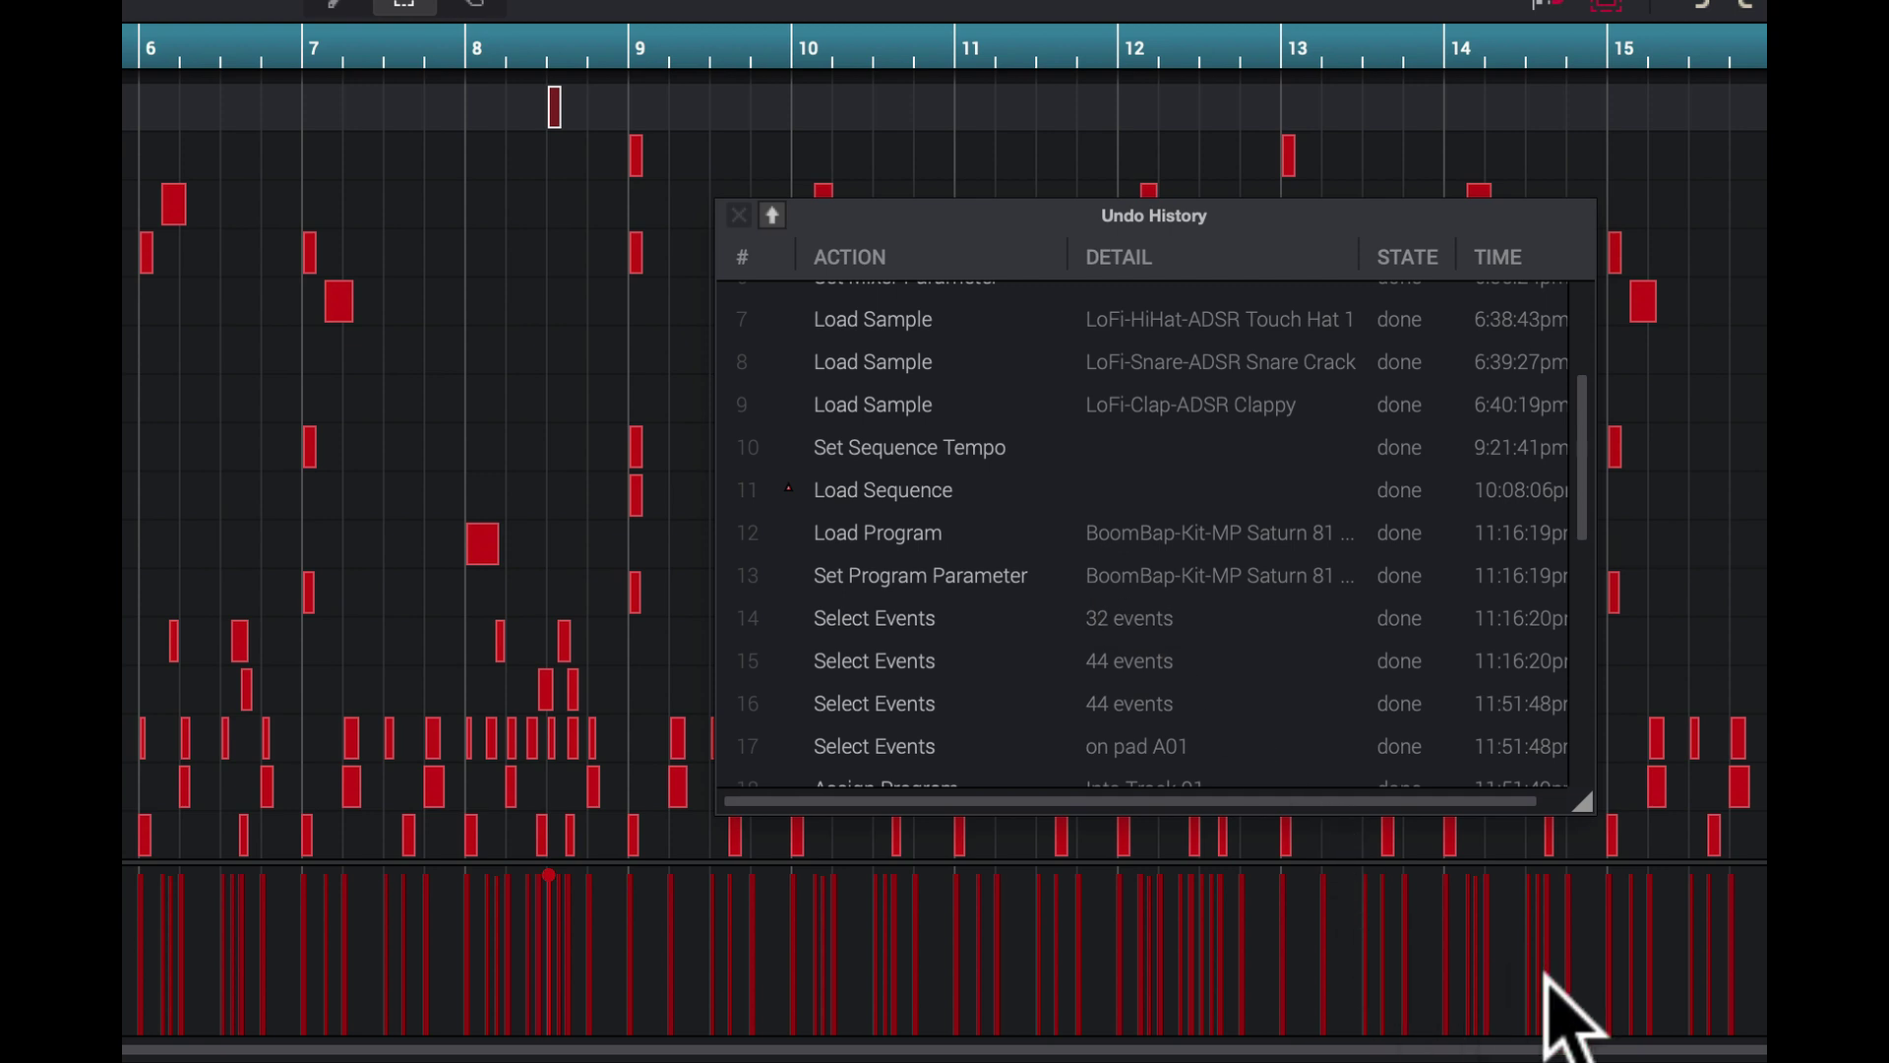
Step: Undo the operations from the sequence tempo changes back through Select Events entry 16, and close the floating history window
key(ctrl+z)
key(ctrl+z)
key(ctrl+z)
key(ctrl+z)
key(ctrl+z)
key(ctrl+z)
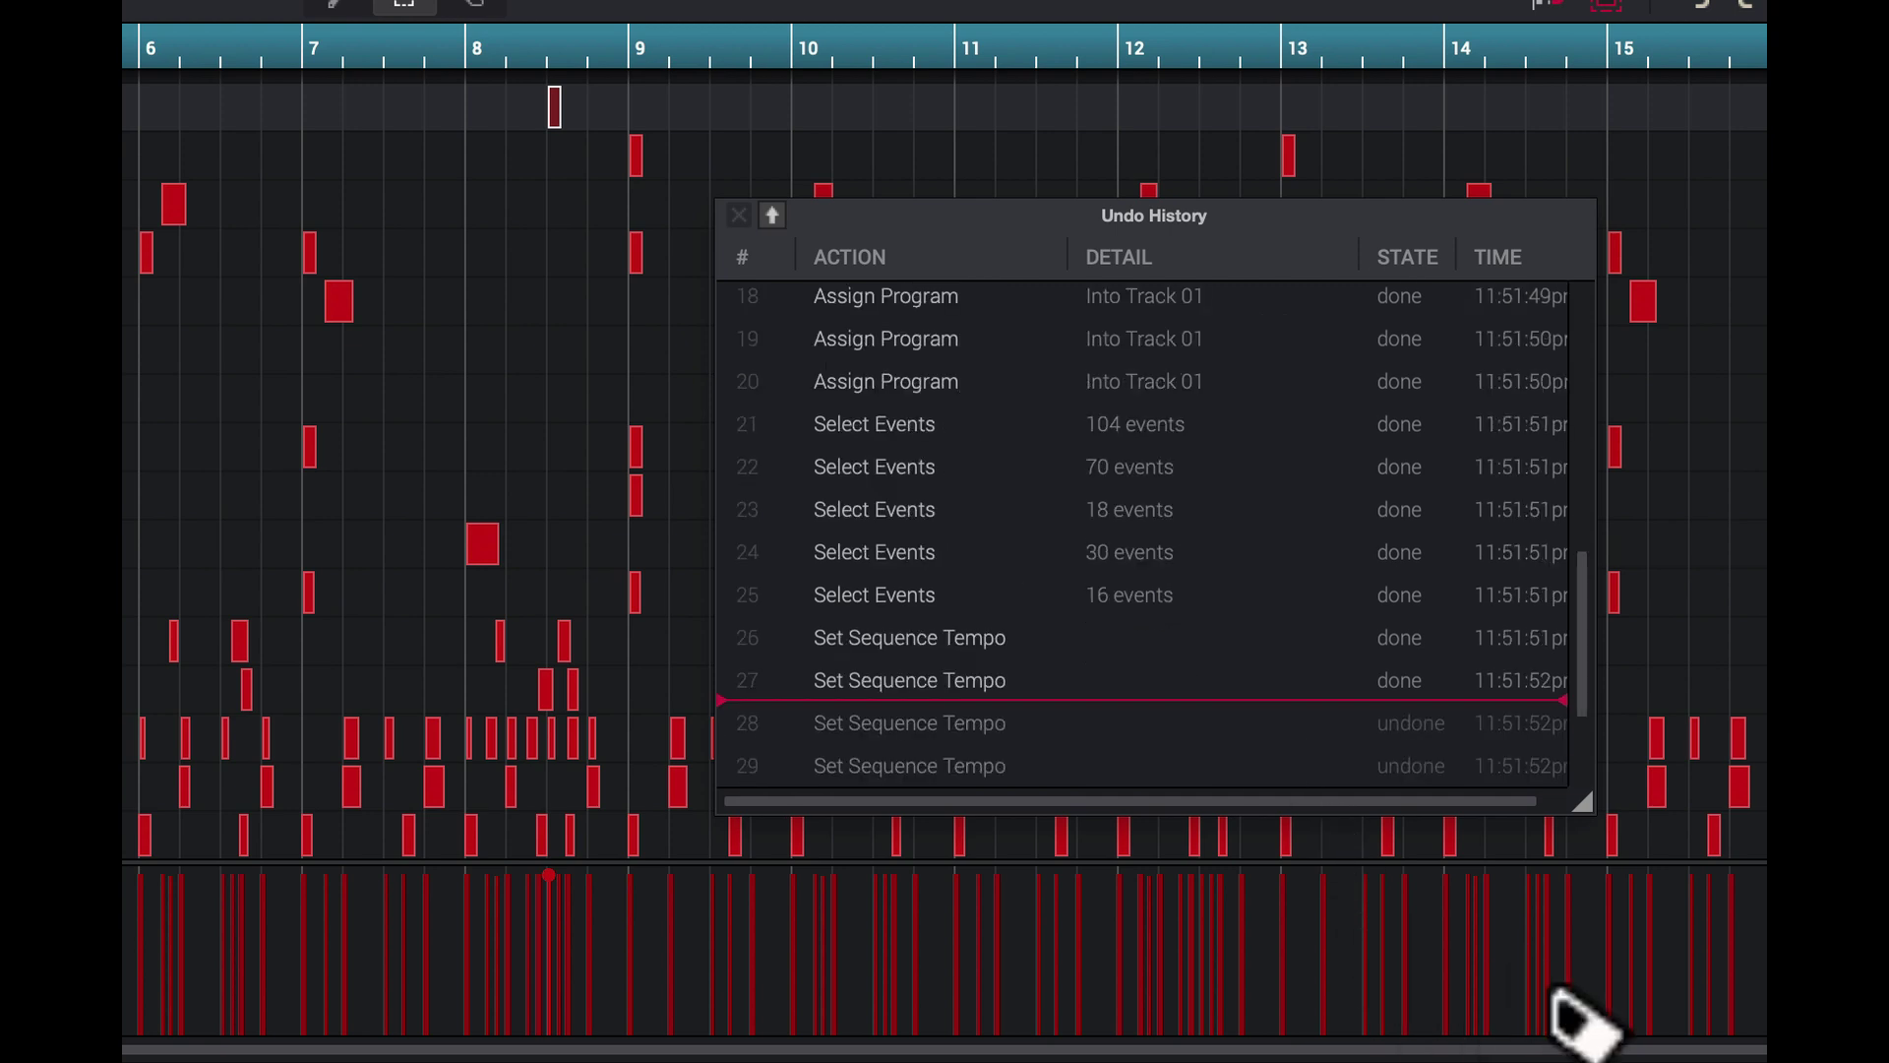
key(ctrl+z)
key(ctrl+z)
key(ctrl+z)
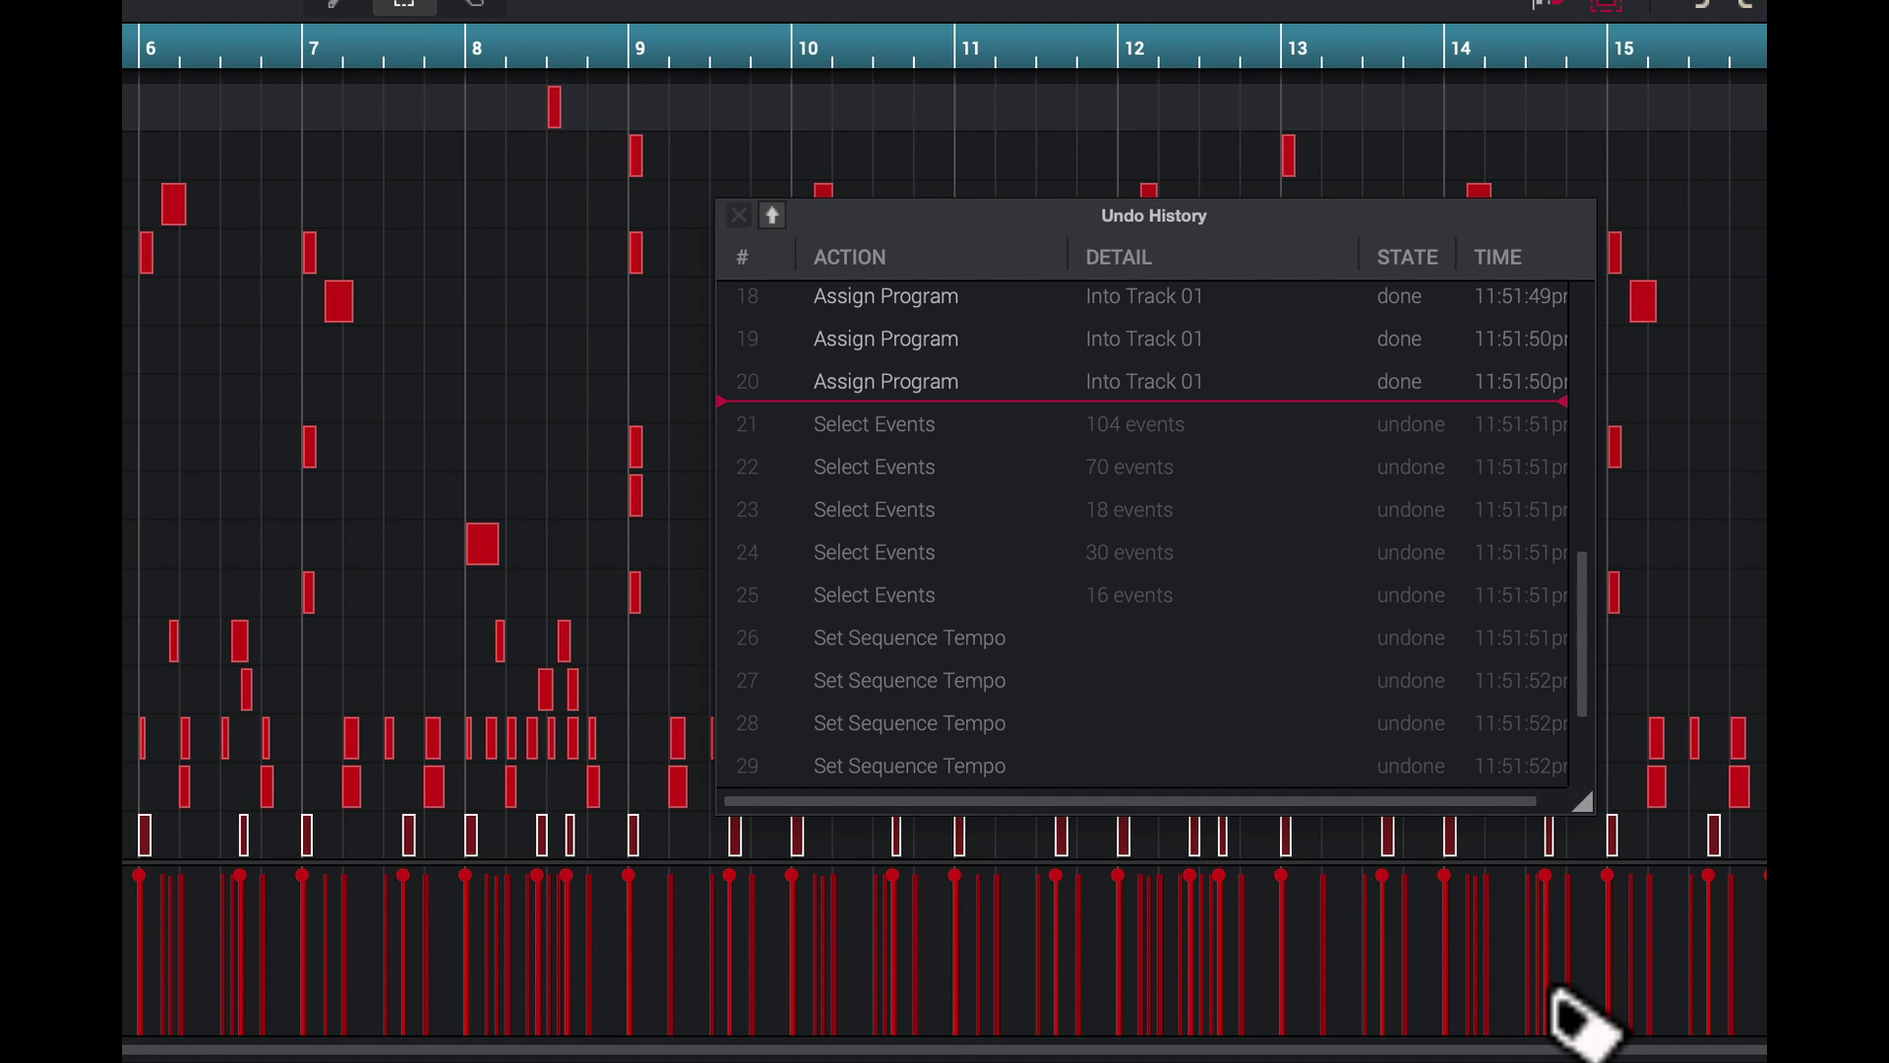
key(ctrl+z)
key(ctrl+z)
key(ctrl+z)
key(ctrl+z)
key(ctrl+z)
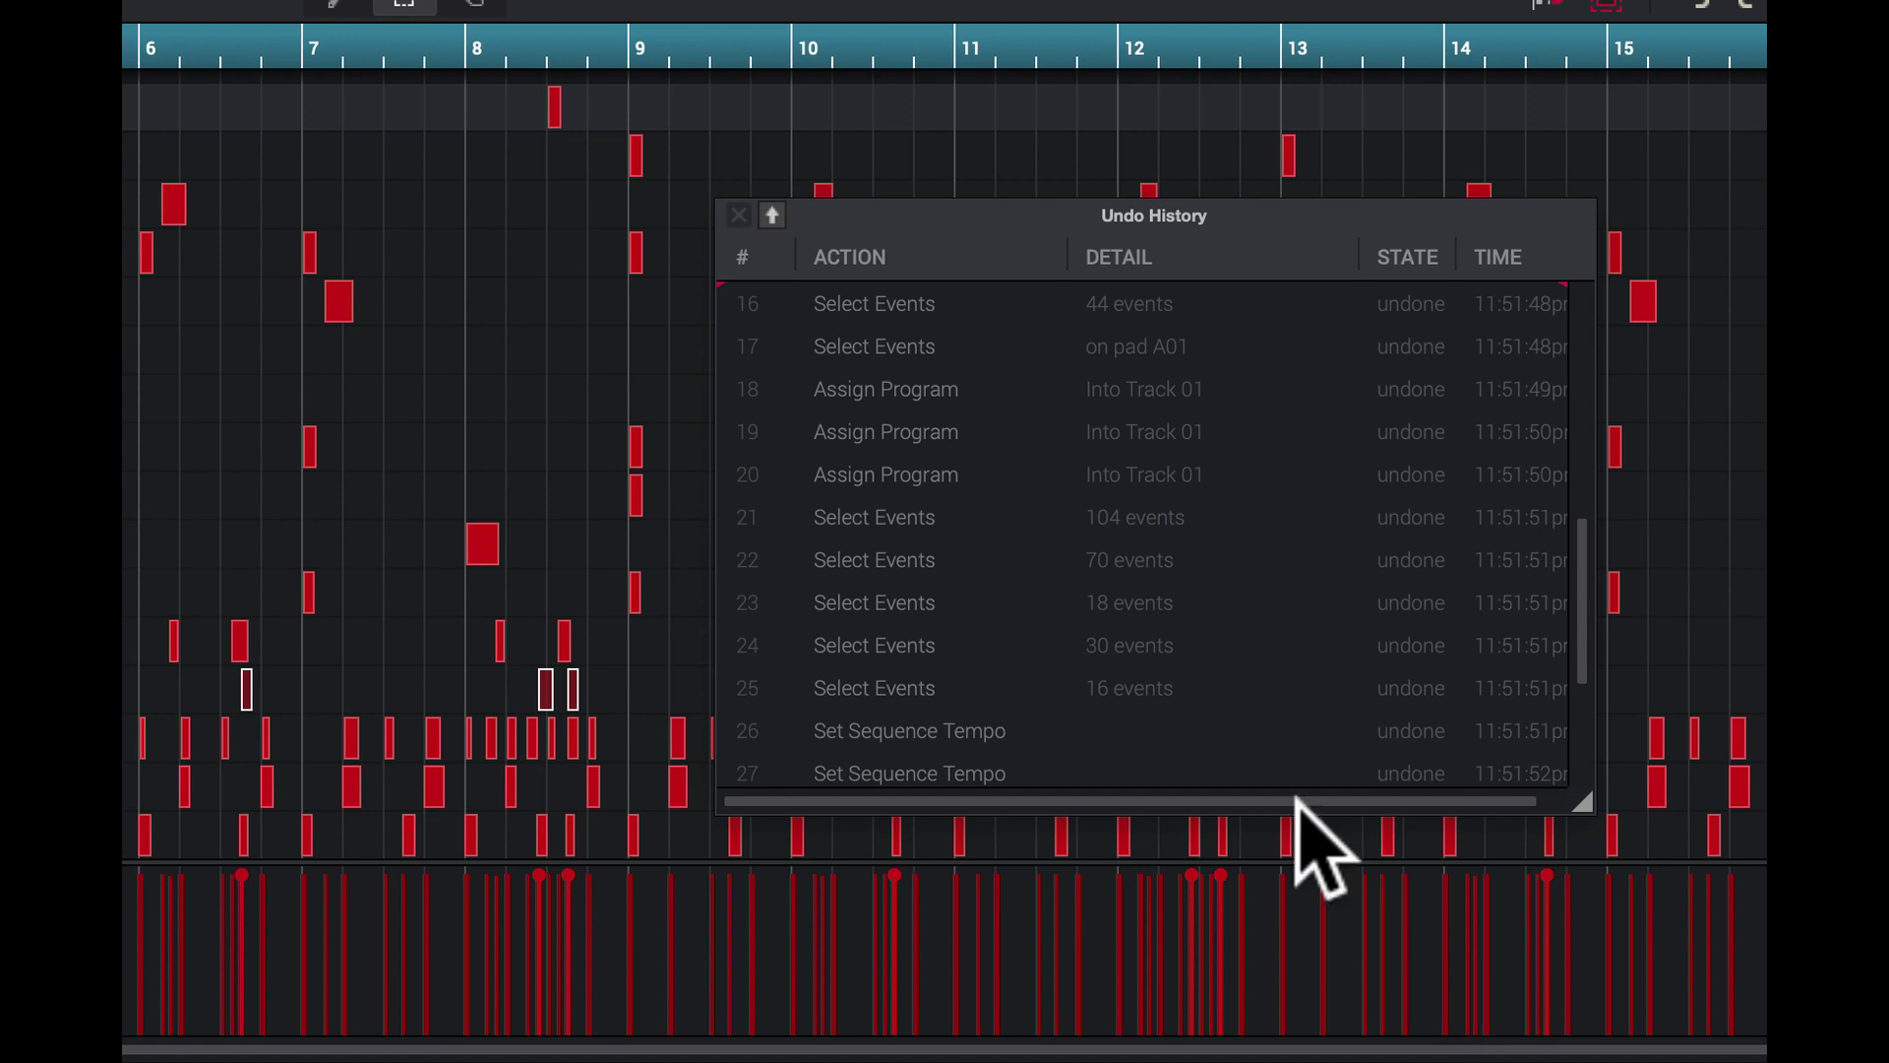
click(741, 209)
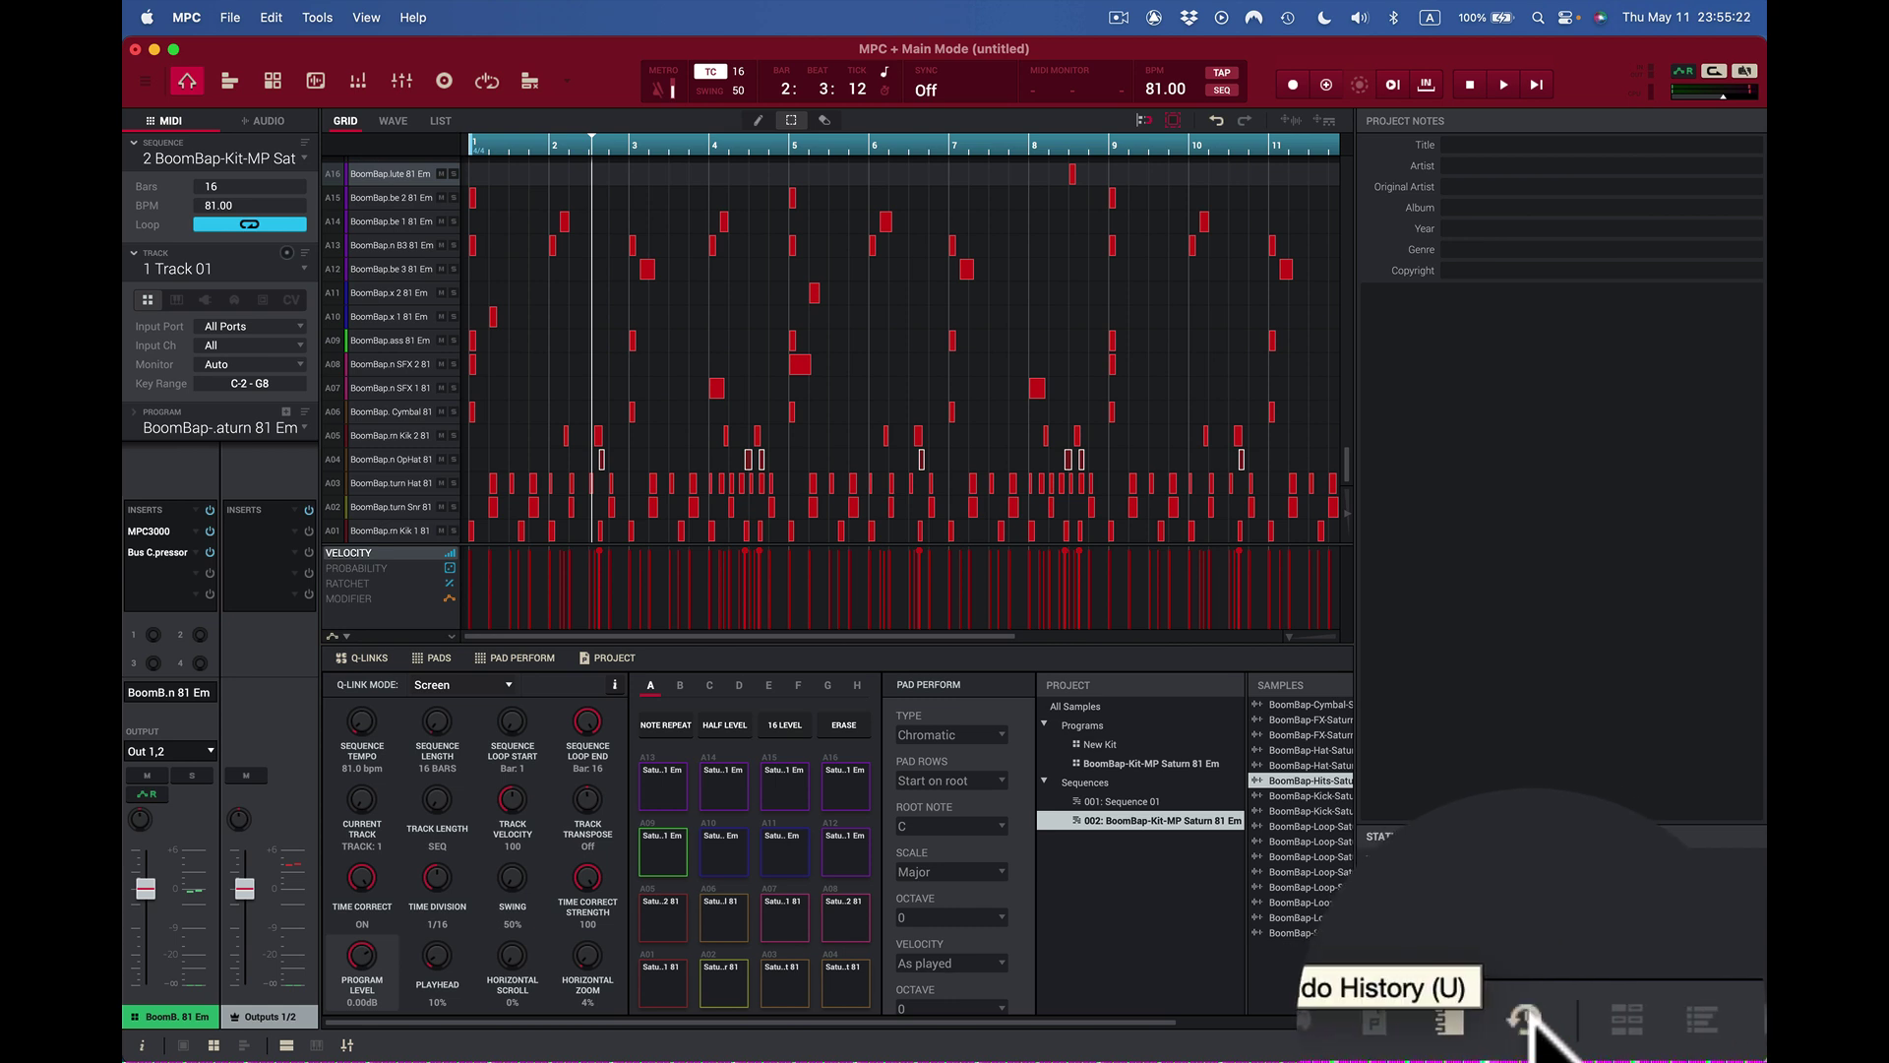
Step: View the undo history and the project notes in the side panel
click(1528, 1018)
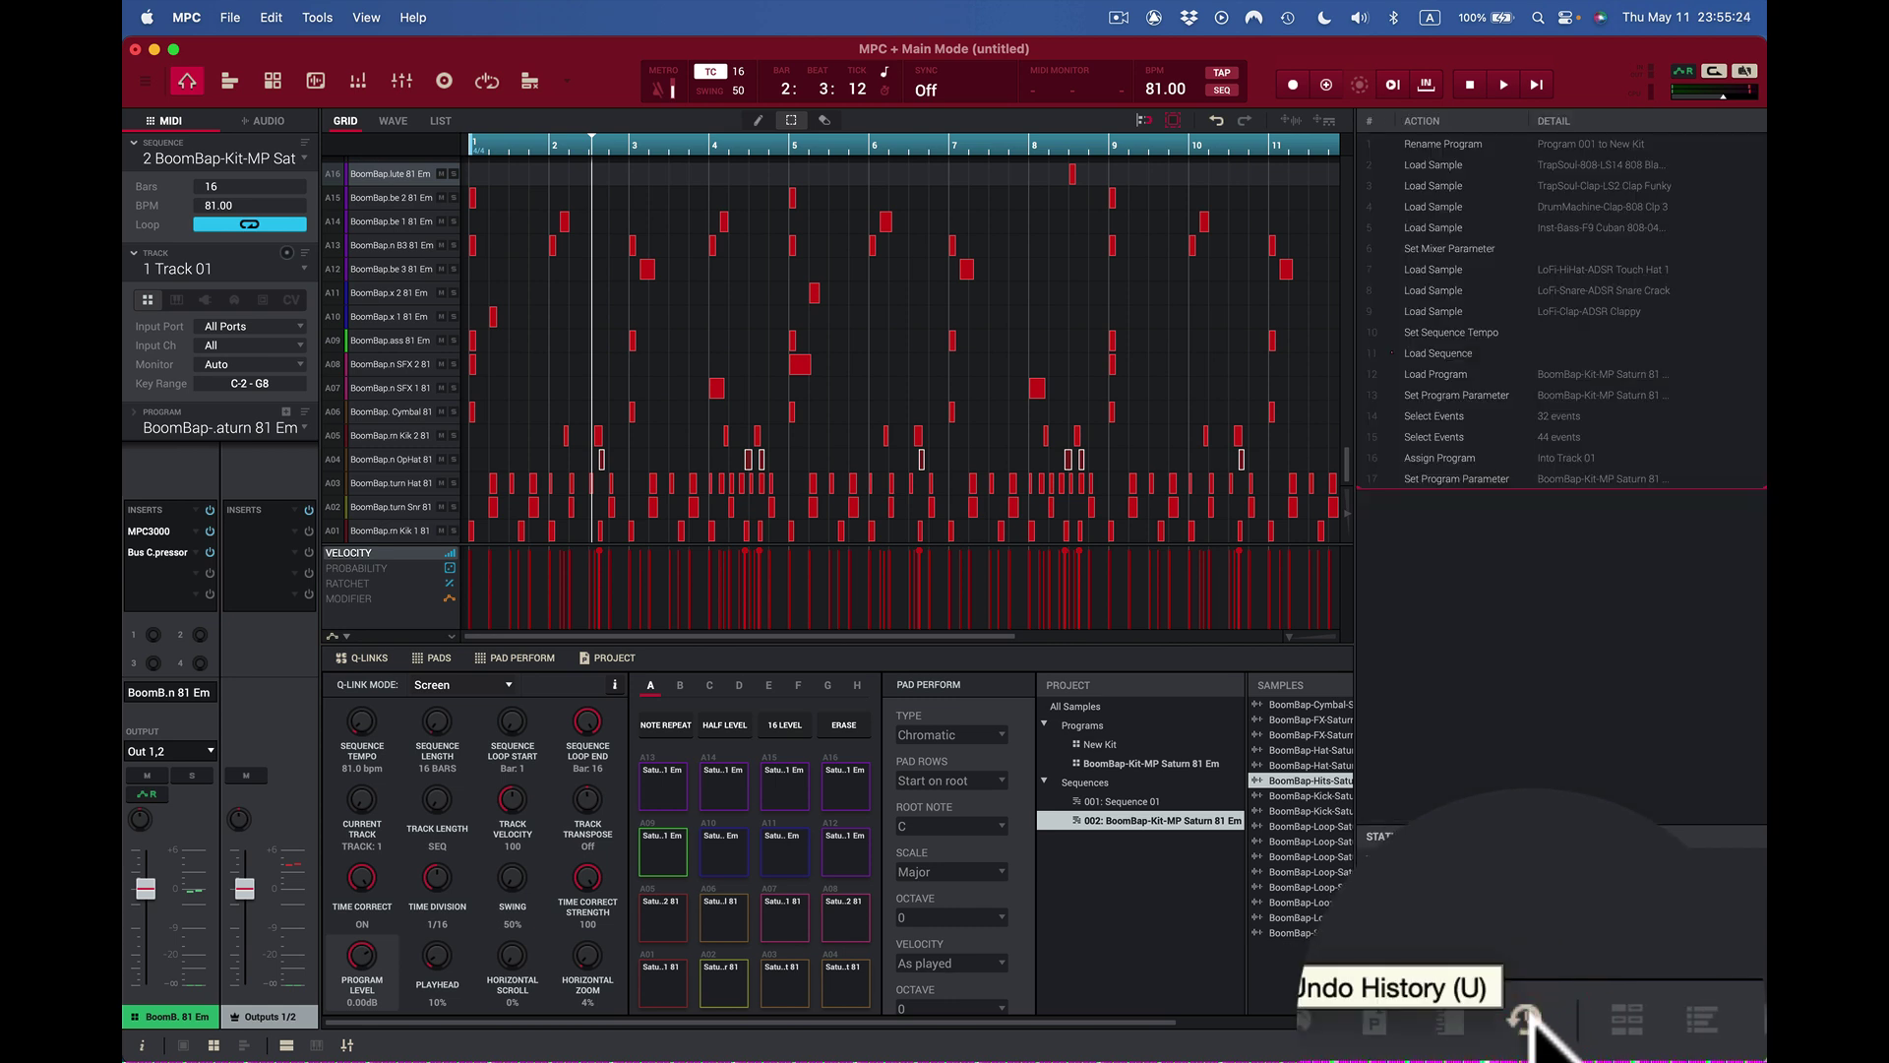
click(1532, 1023)
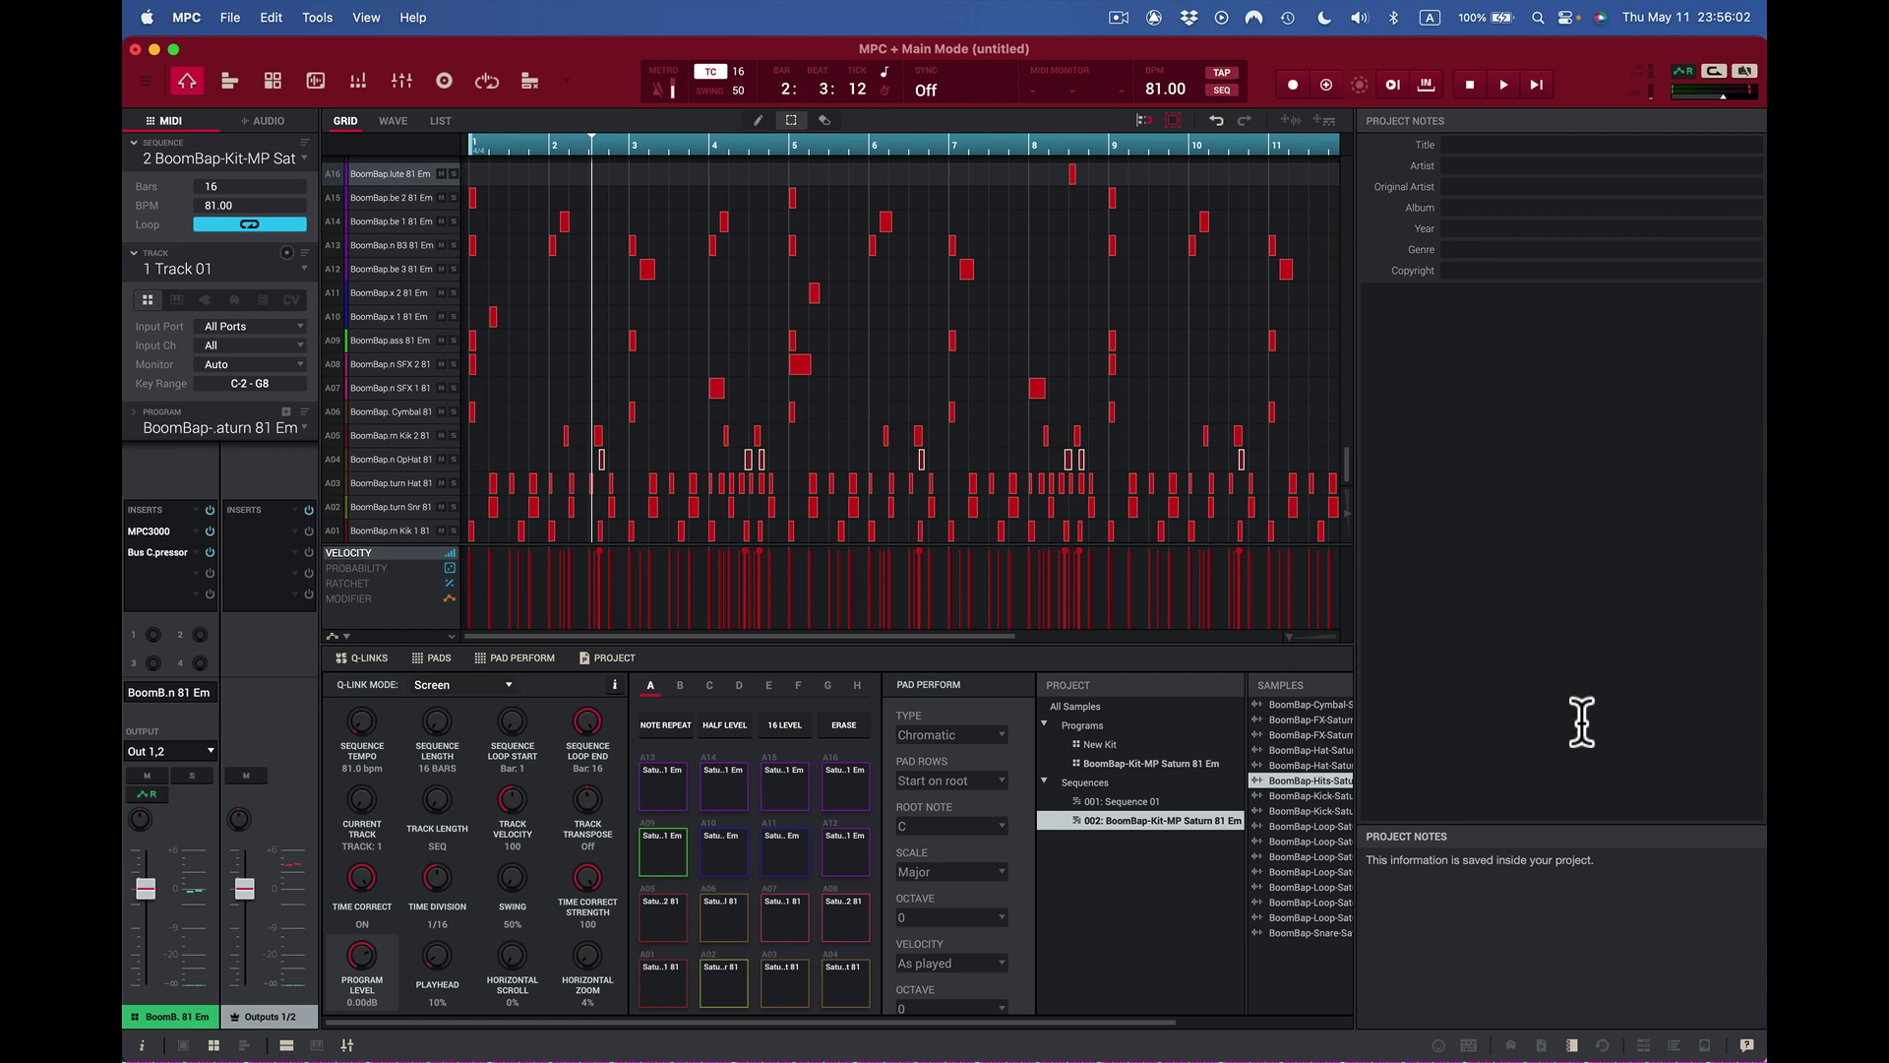
Step: Show the project info in the side panel and narrow that panel to give the grid more room
click(1541, 1045)
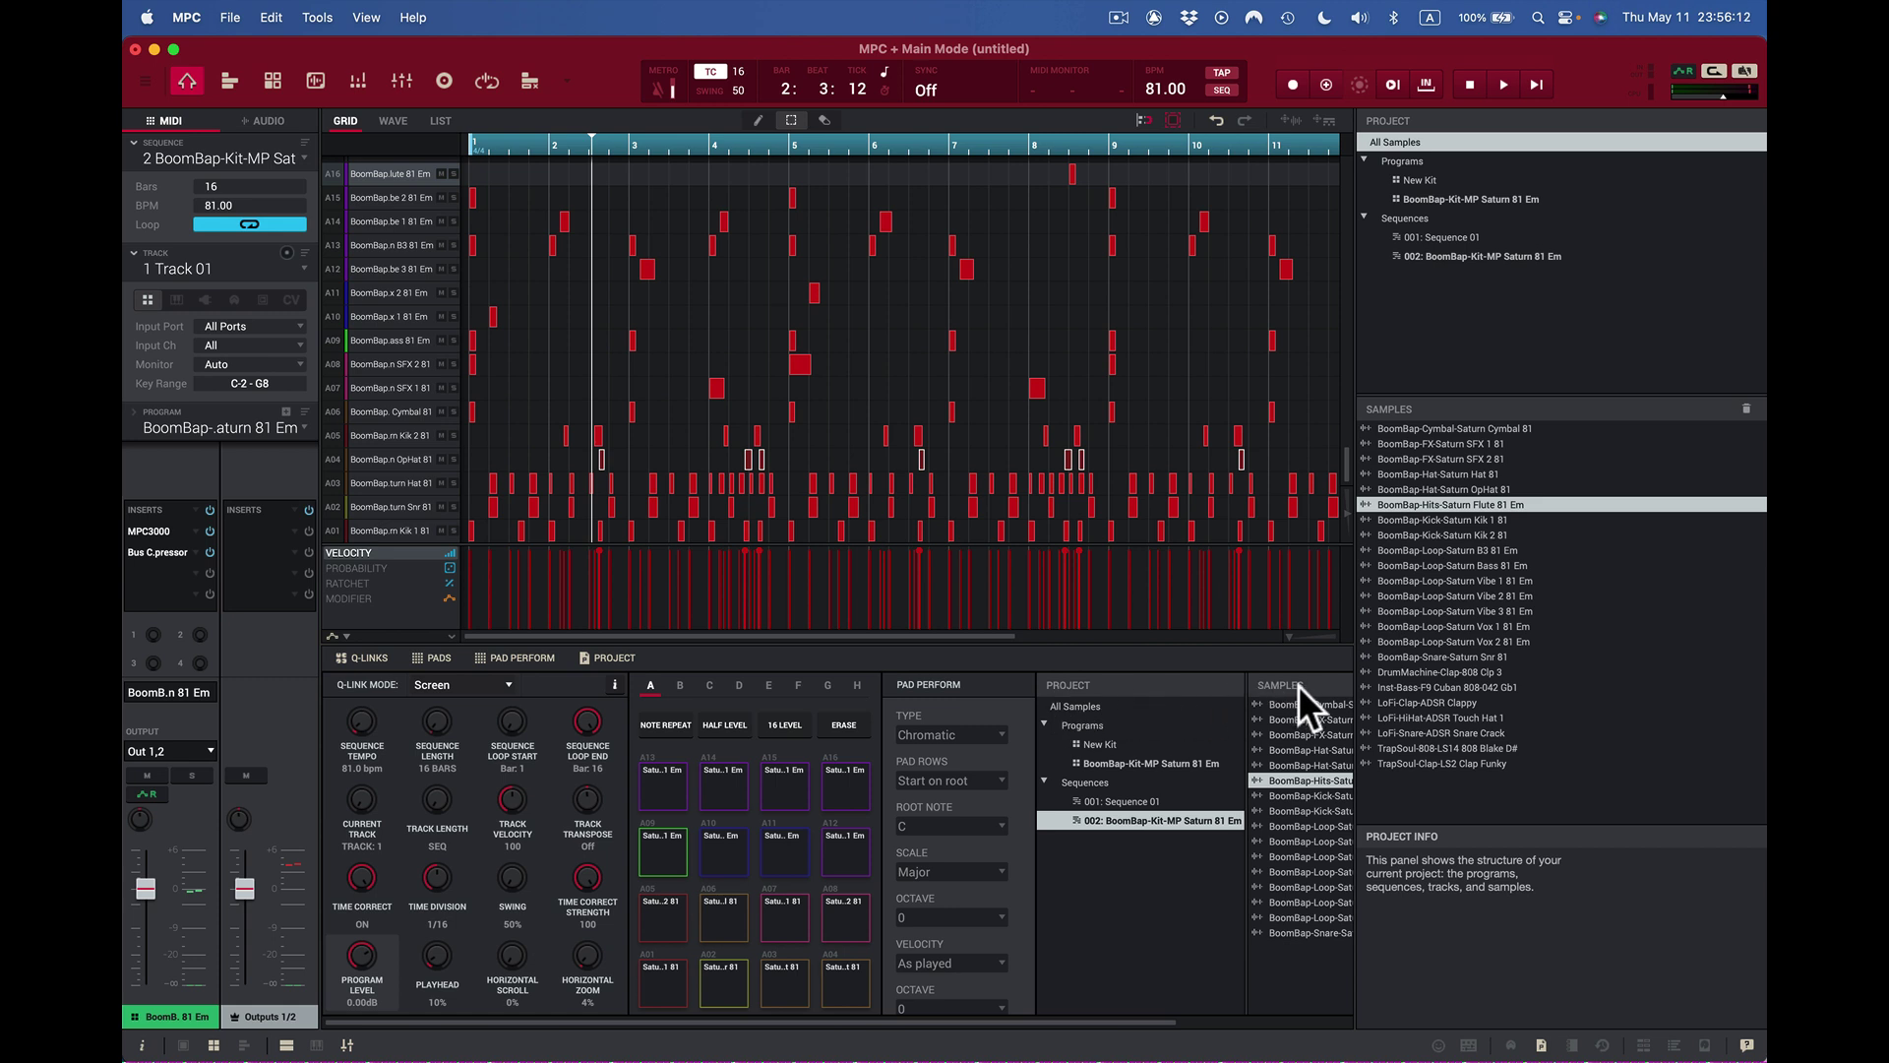
drag(1360, 545, 1556, 540)
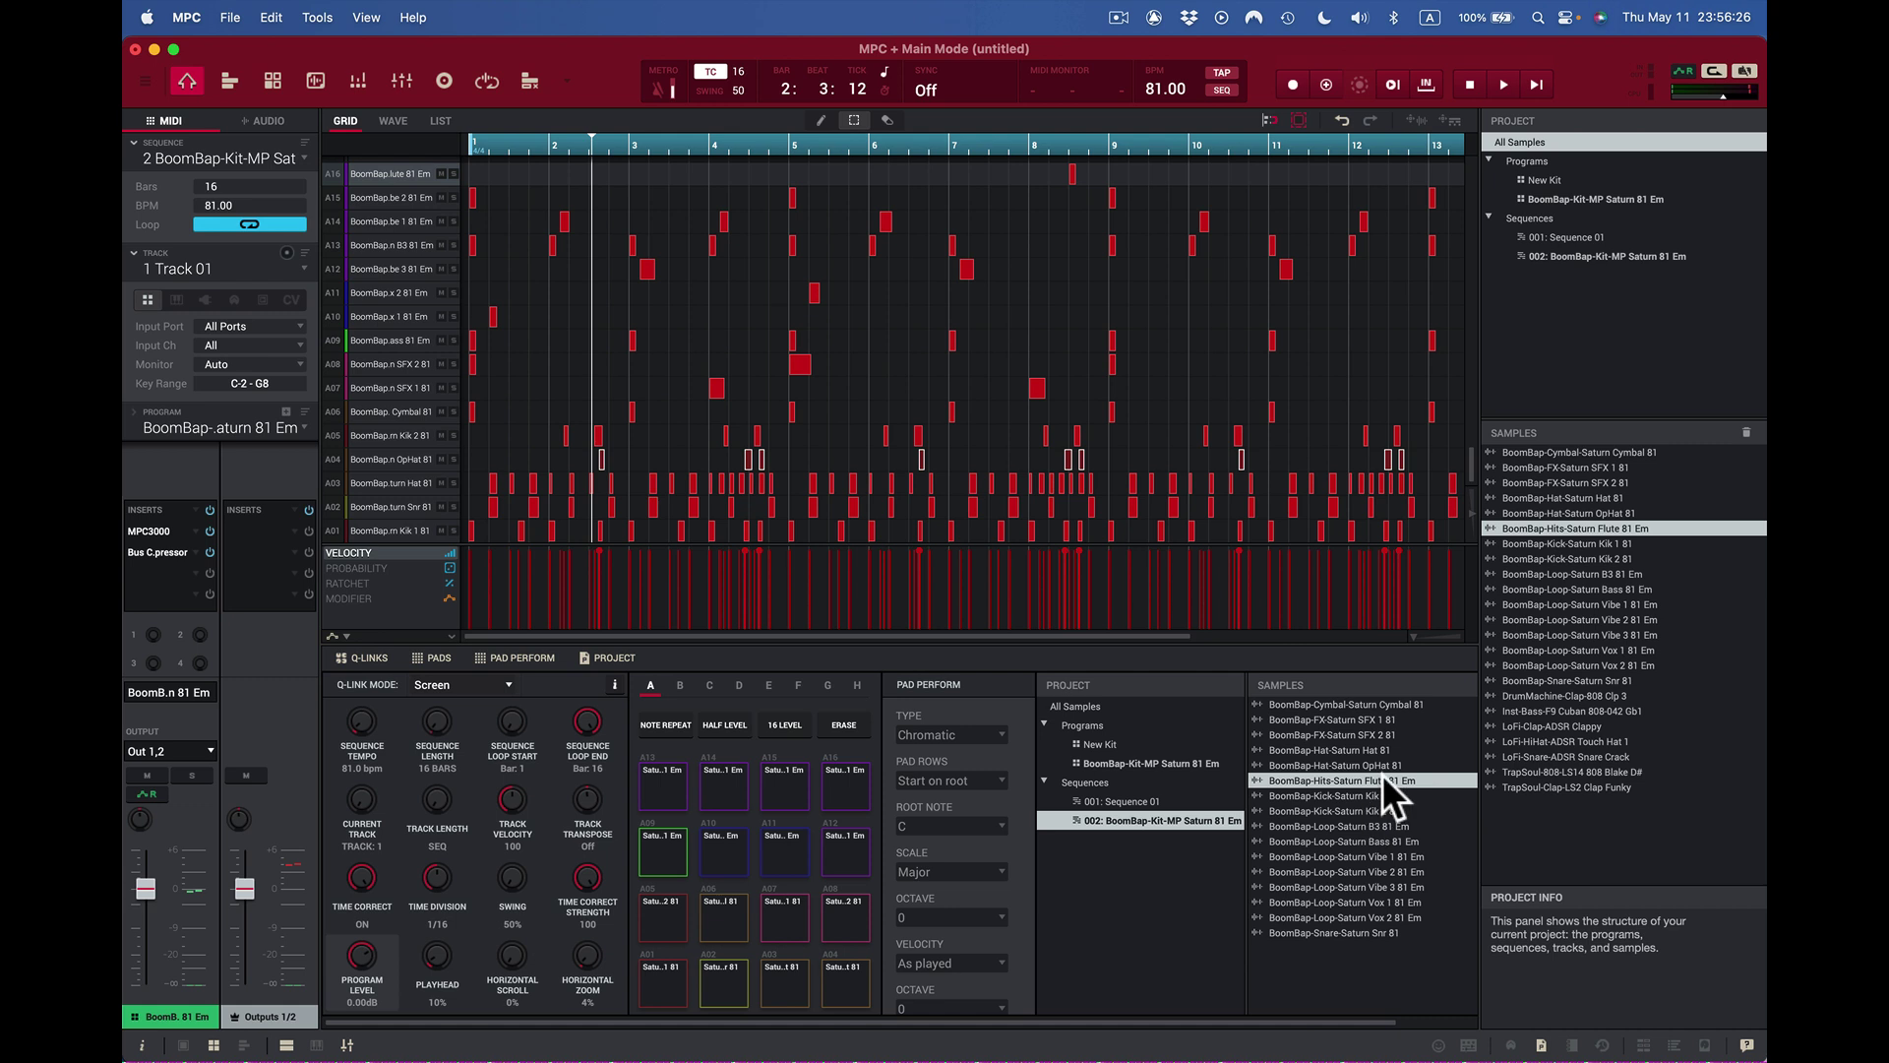
Step: Hide and restore the lower project section, and select the TrapSoul-Clap-LS2 Clap Funky sample in the project info
click(607, 656)
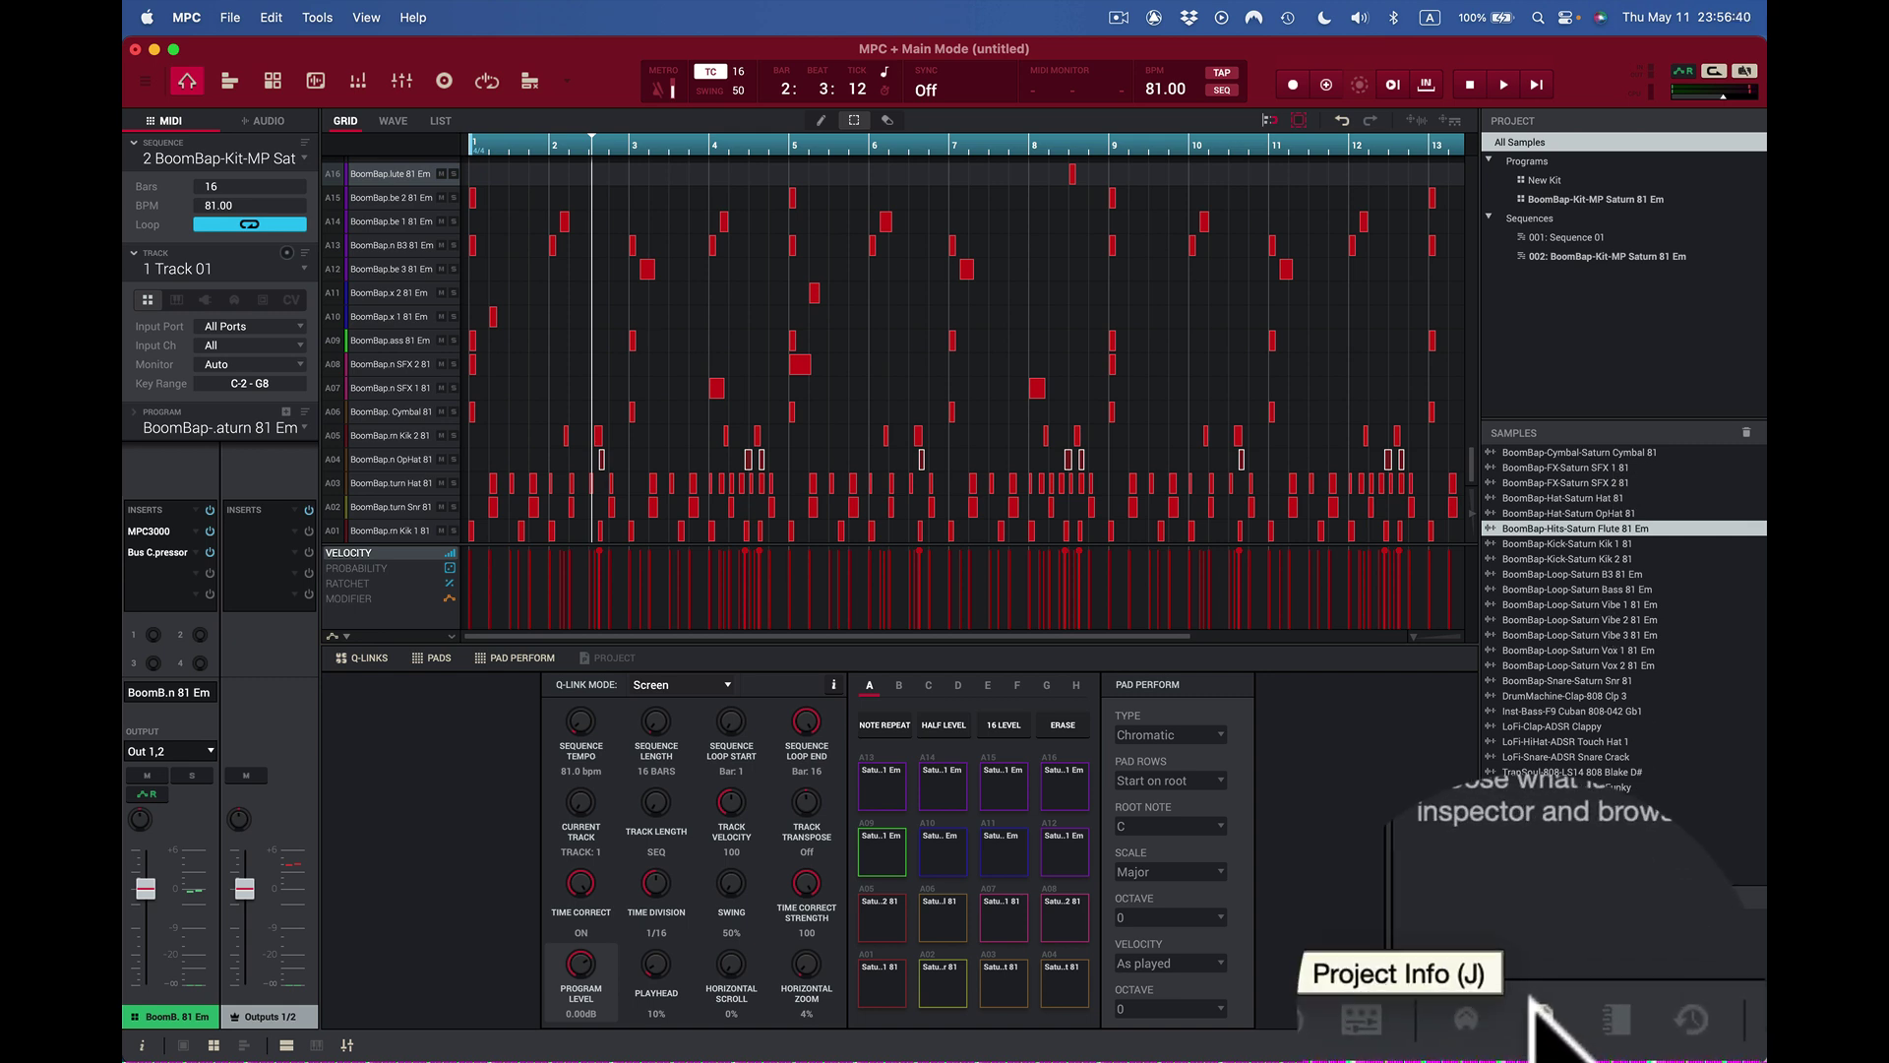
click(593, 657)
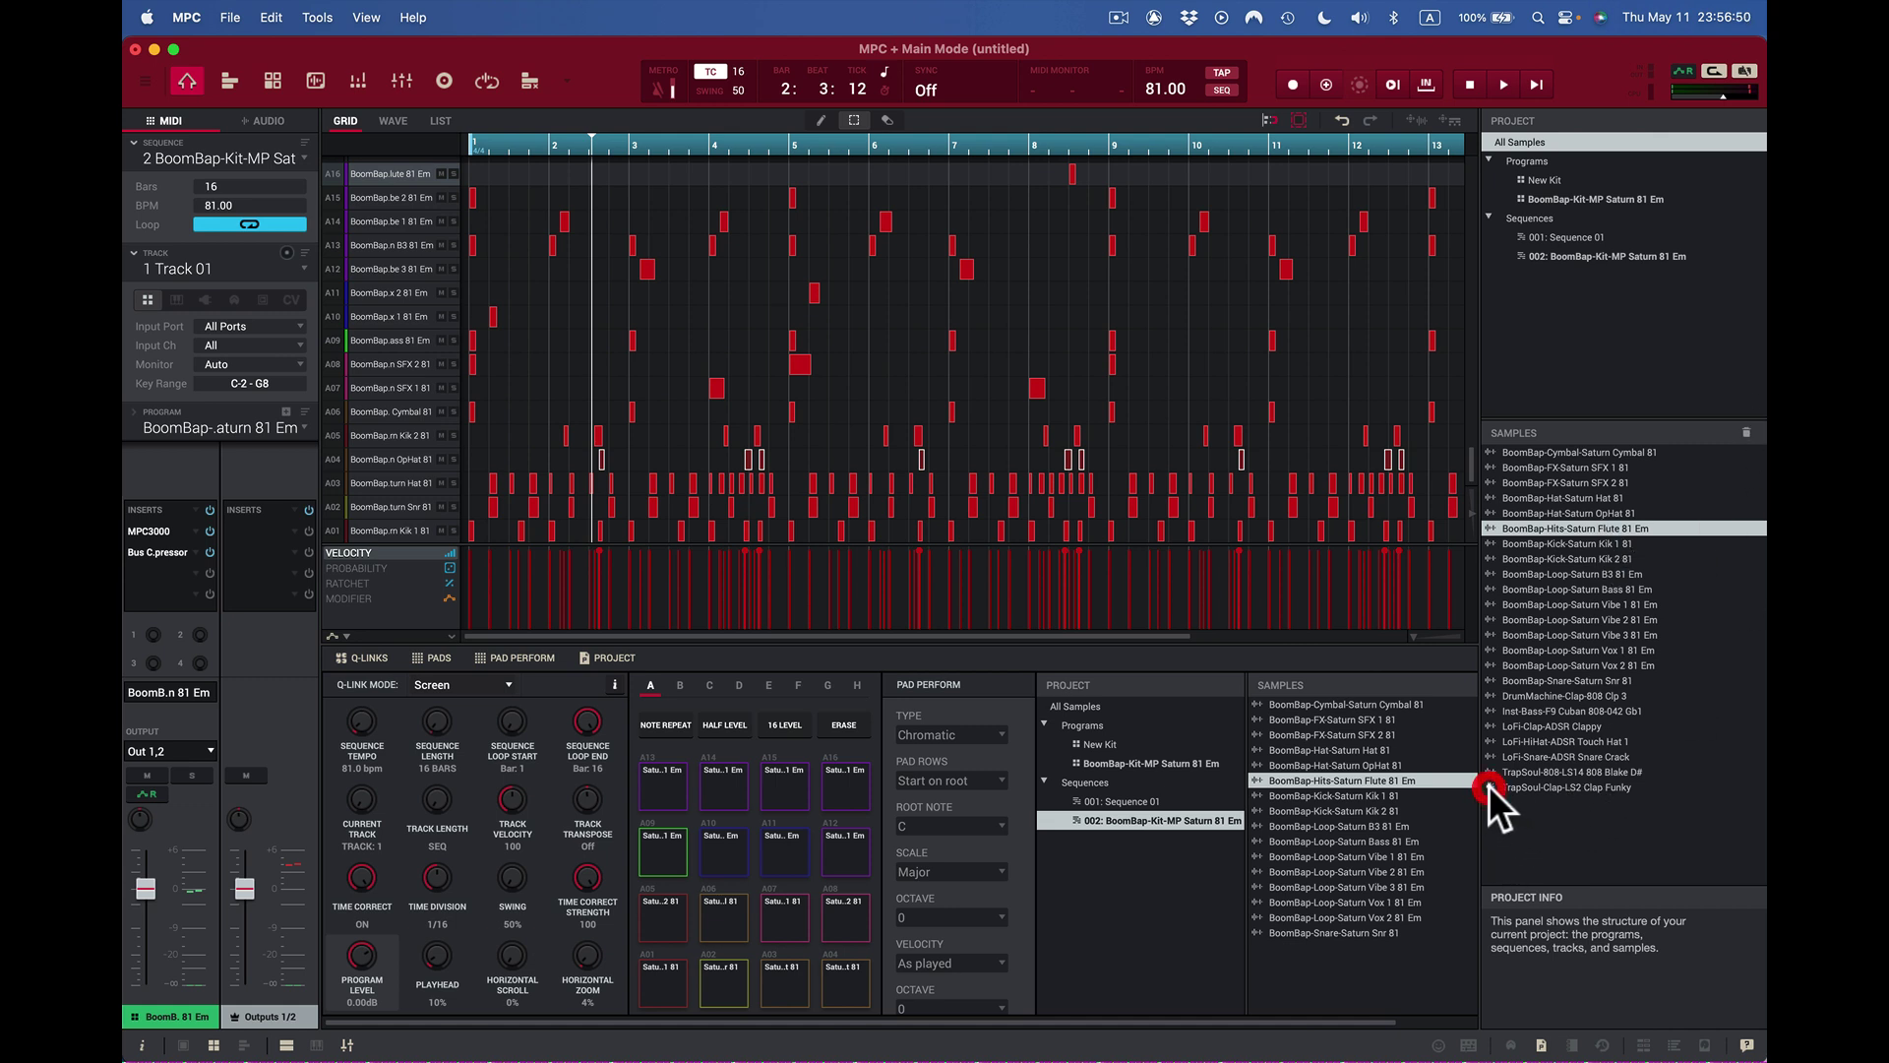
click(1537, 787)
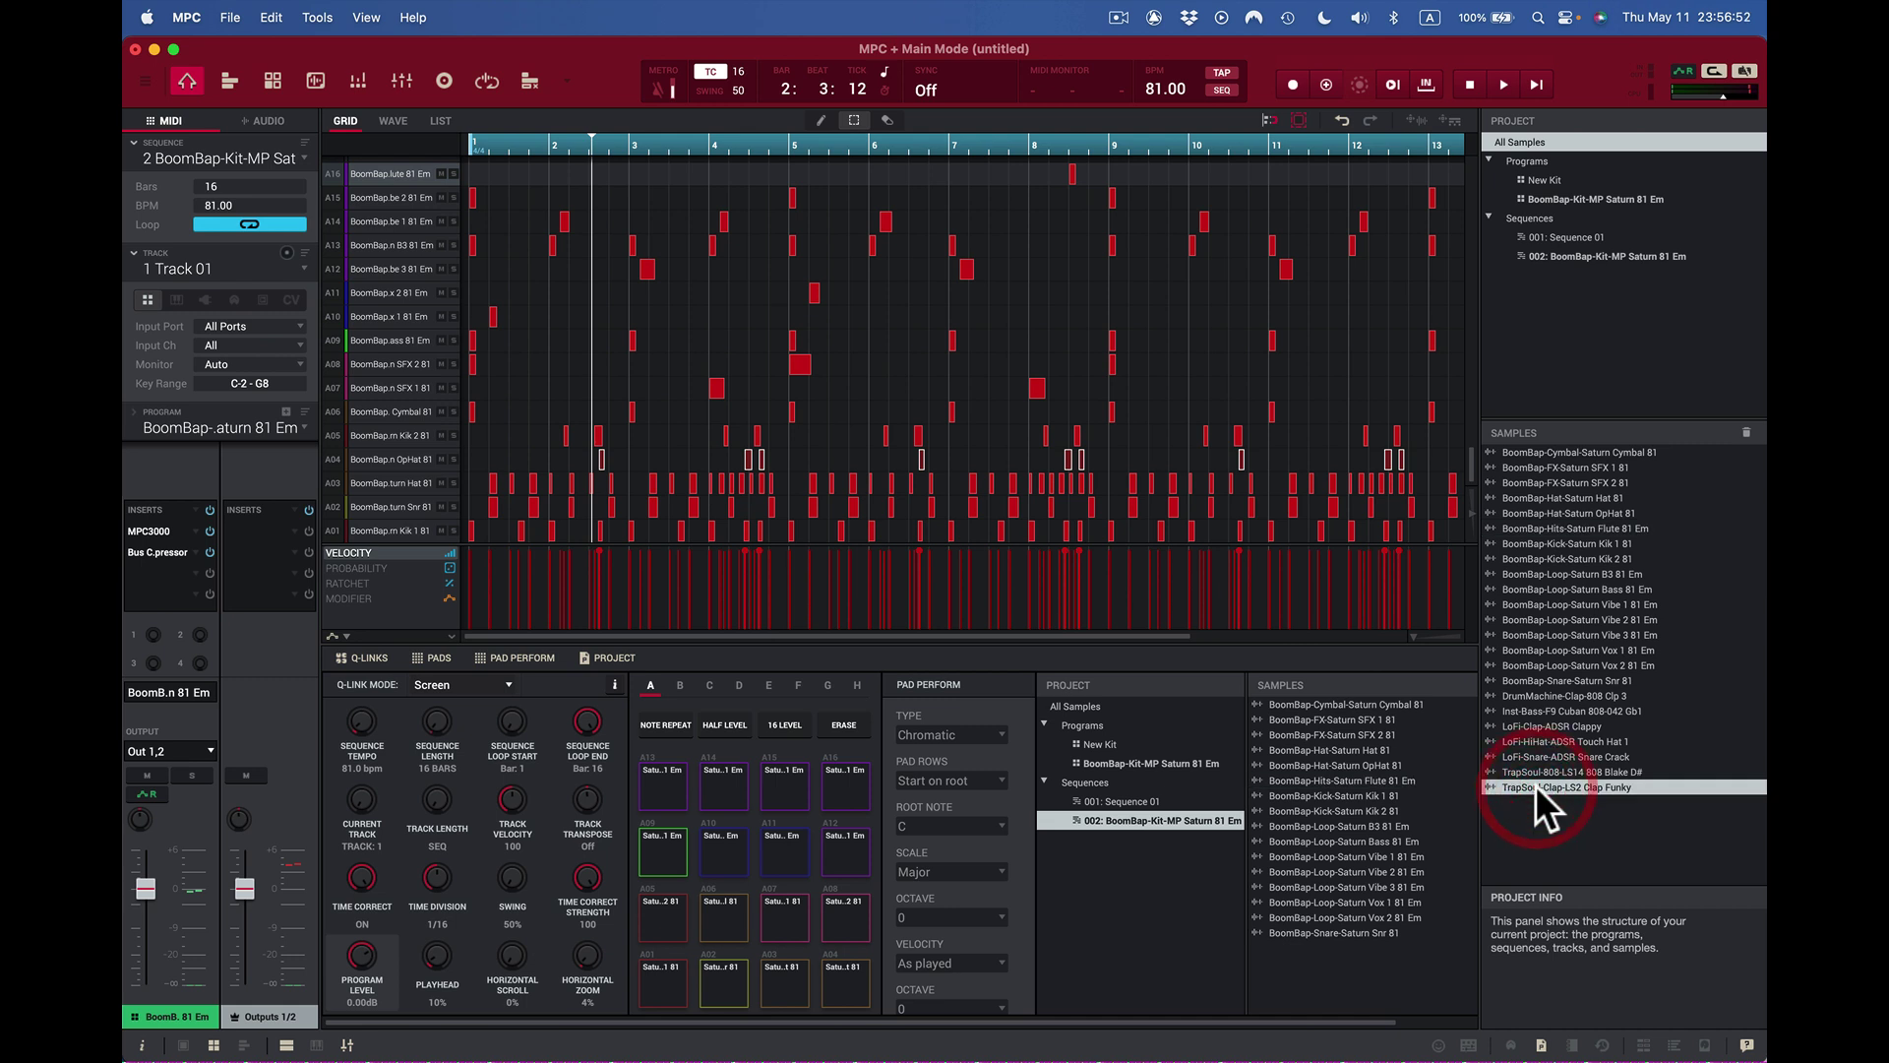
click(1492, 786)
Step: Open the MIDI monitor and compare its input and output views, ending on the output view
click(1492, 1009)
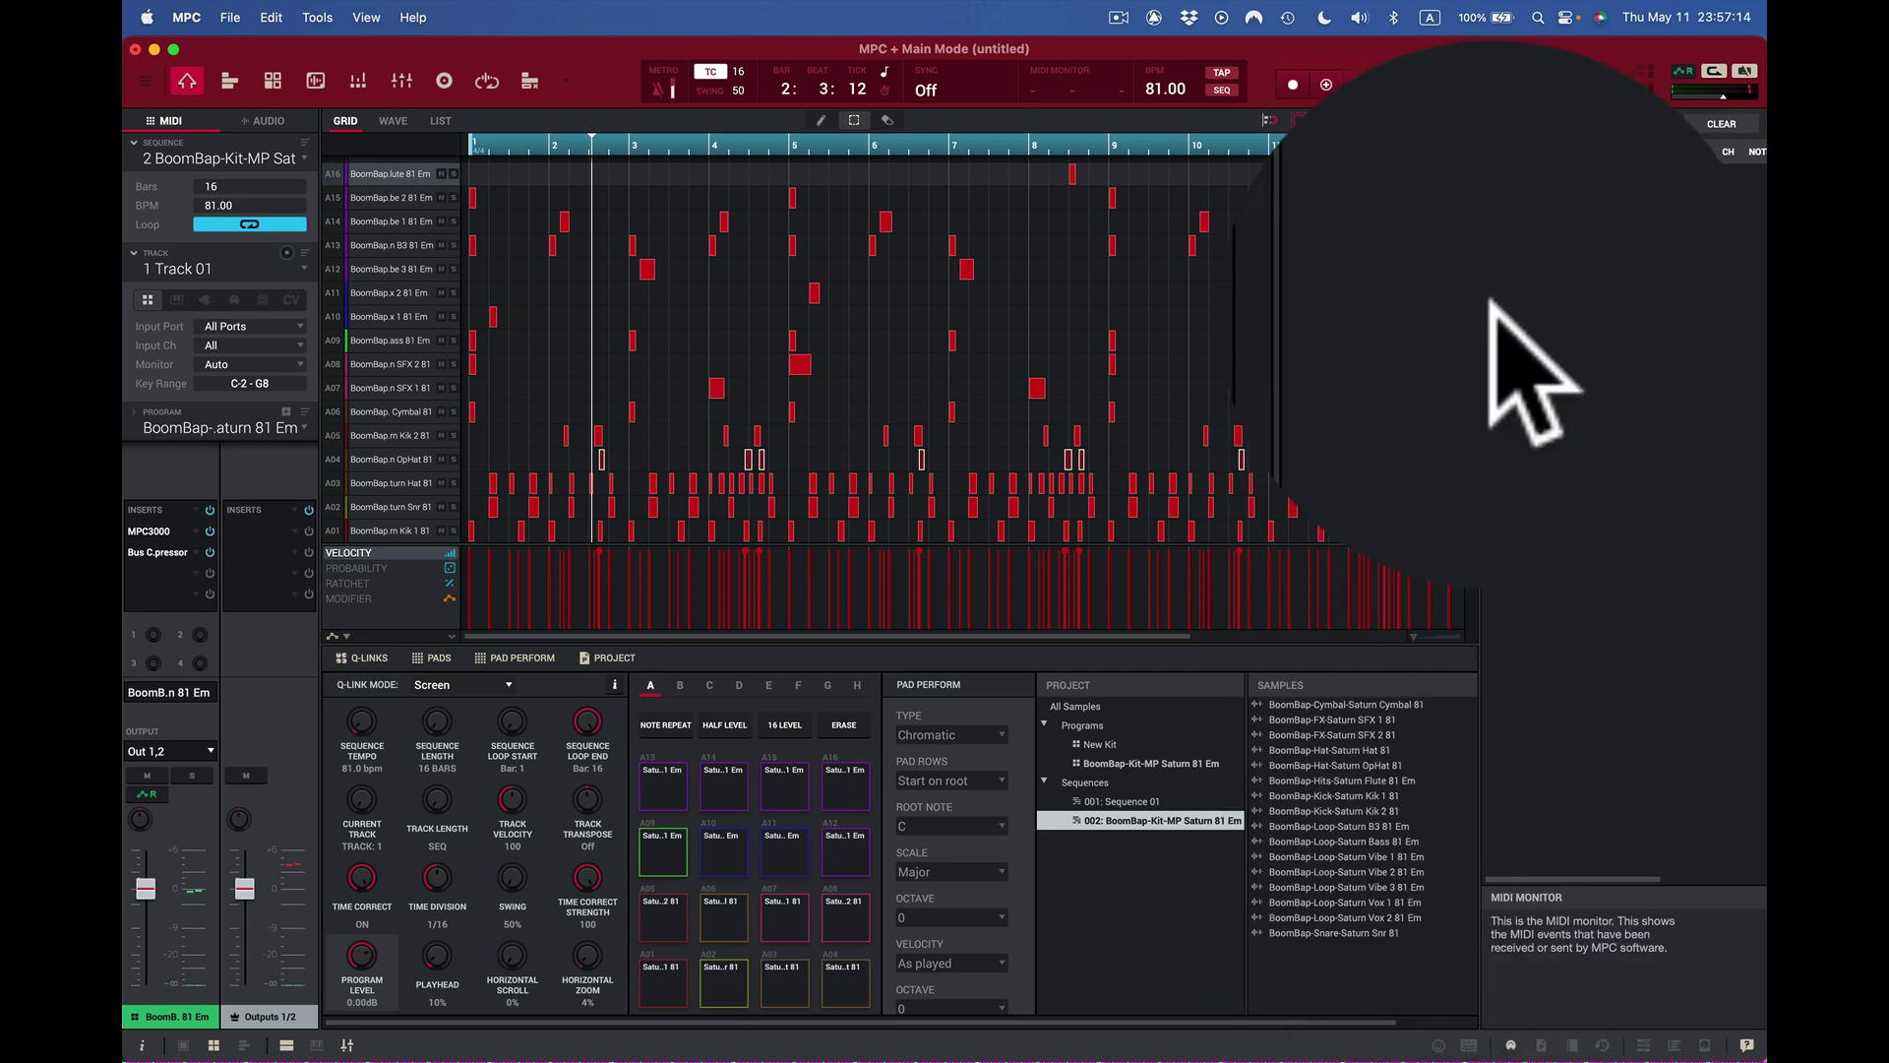
click(1492, 264)
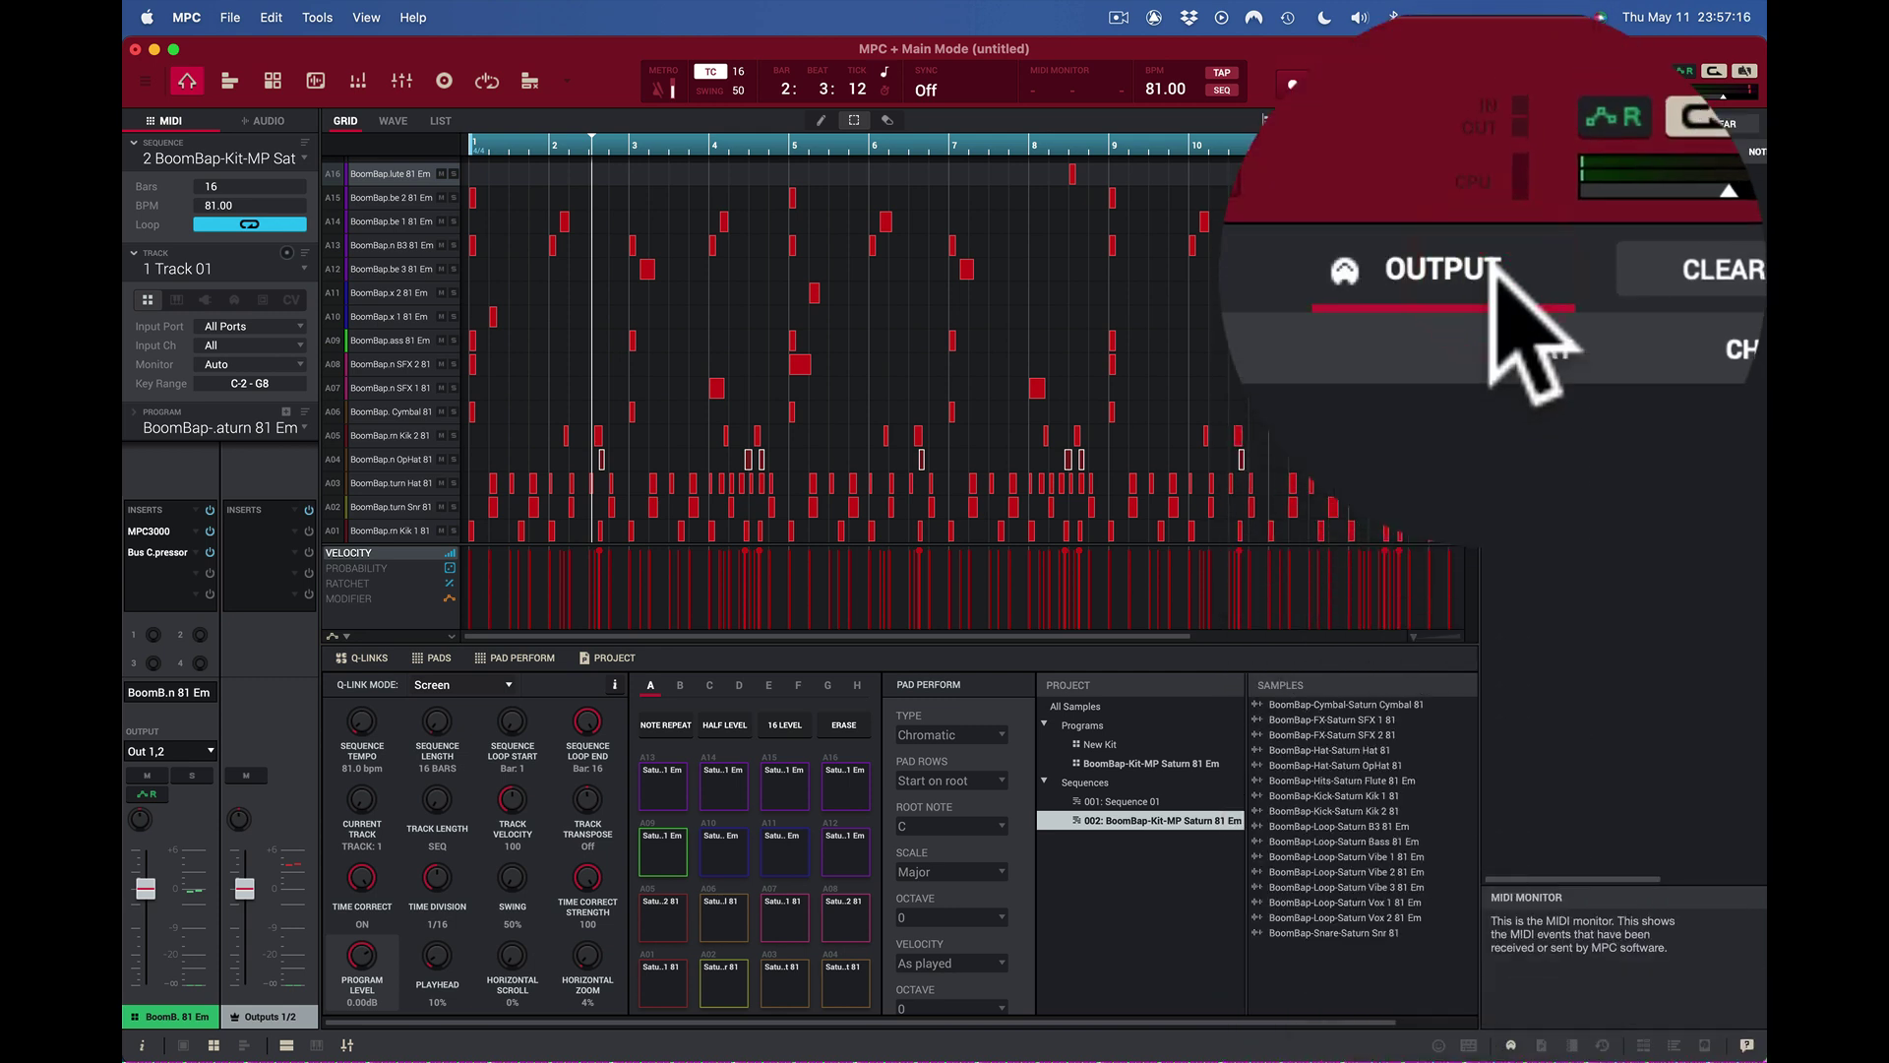
click(1493, 266)
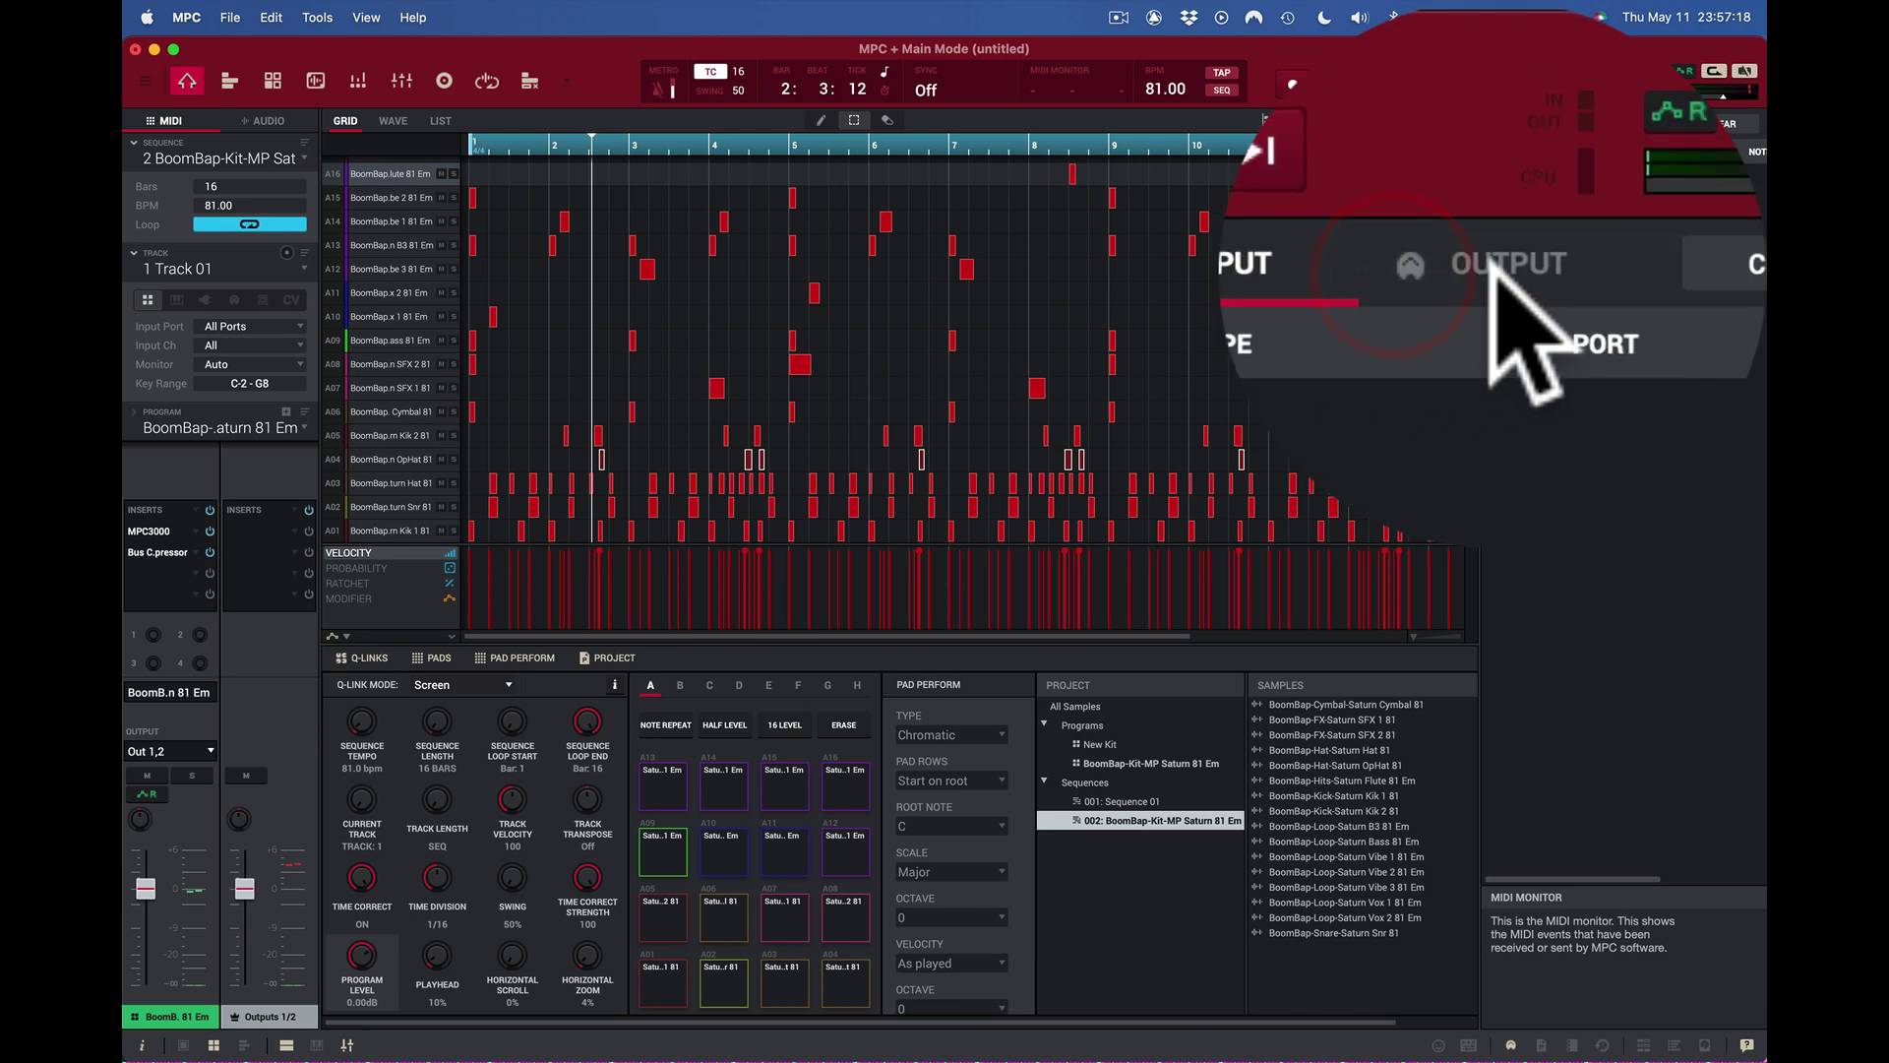
click(1492, 264)
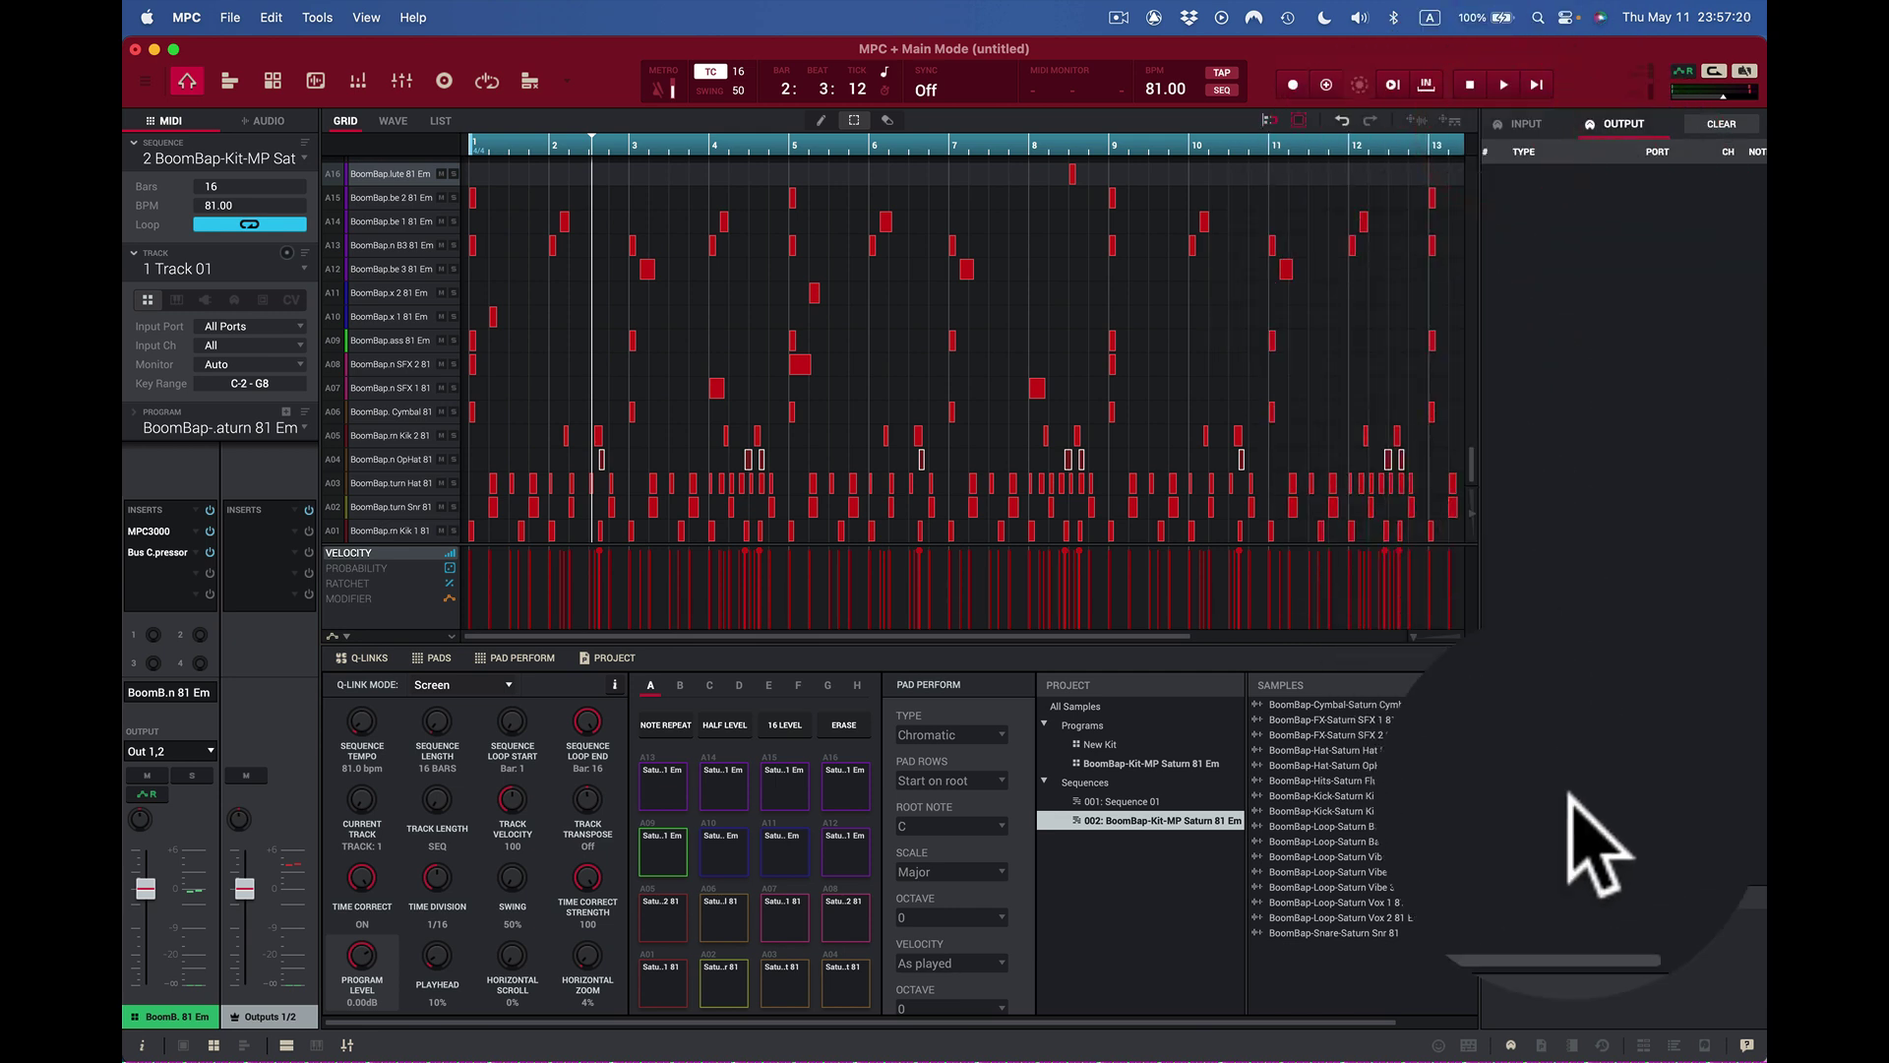
Step: Show the MIDI Learn panel and toggle its visibility several times, leaving it open
click(1470, 1044)
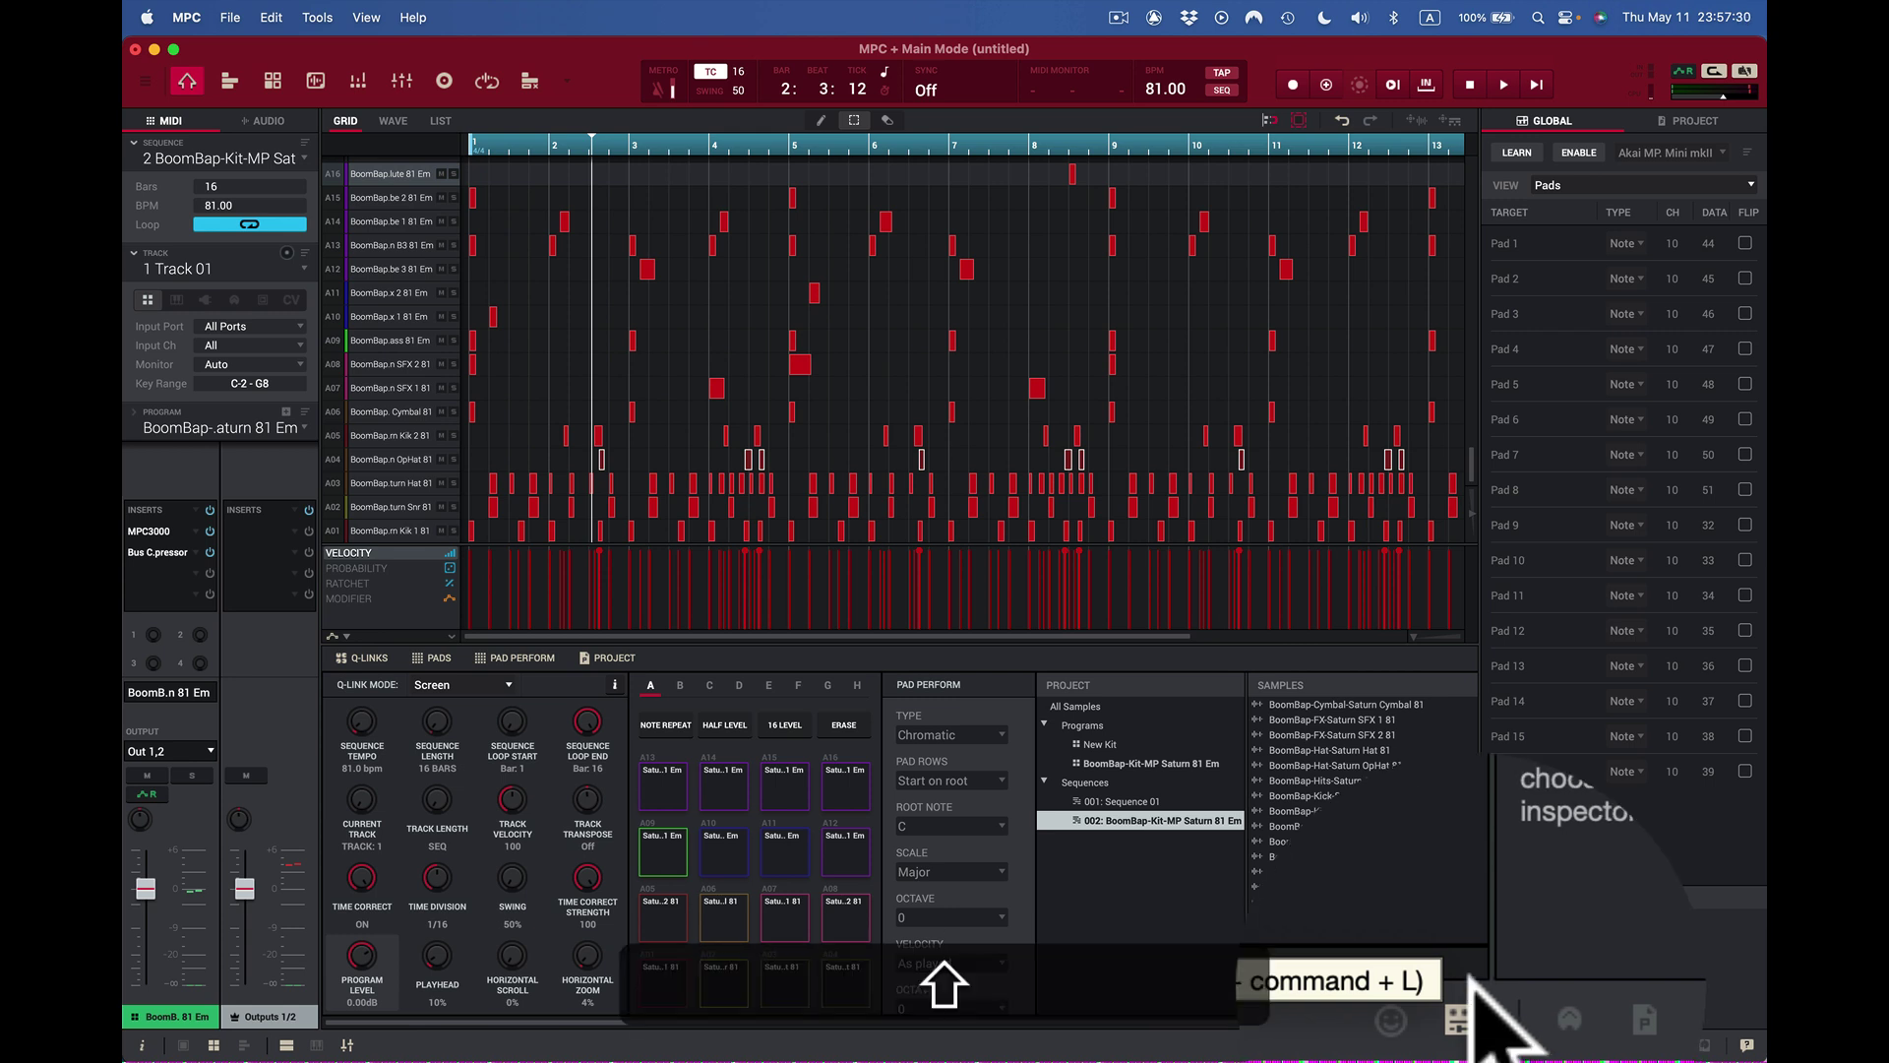
key(shift+super+l)
key(shift+super+l)
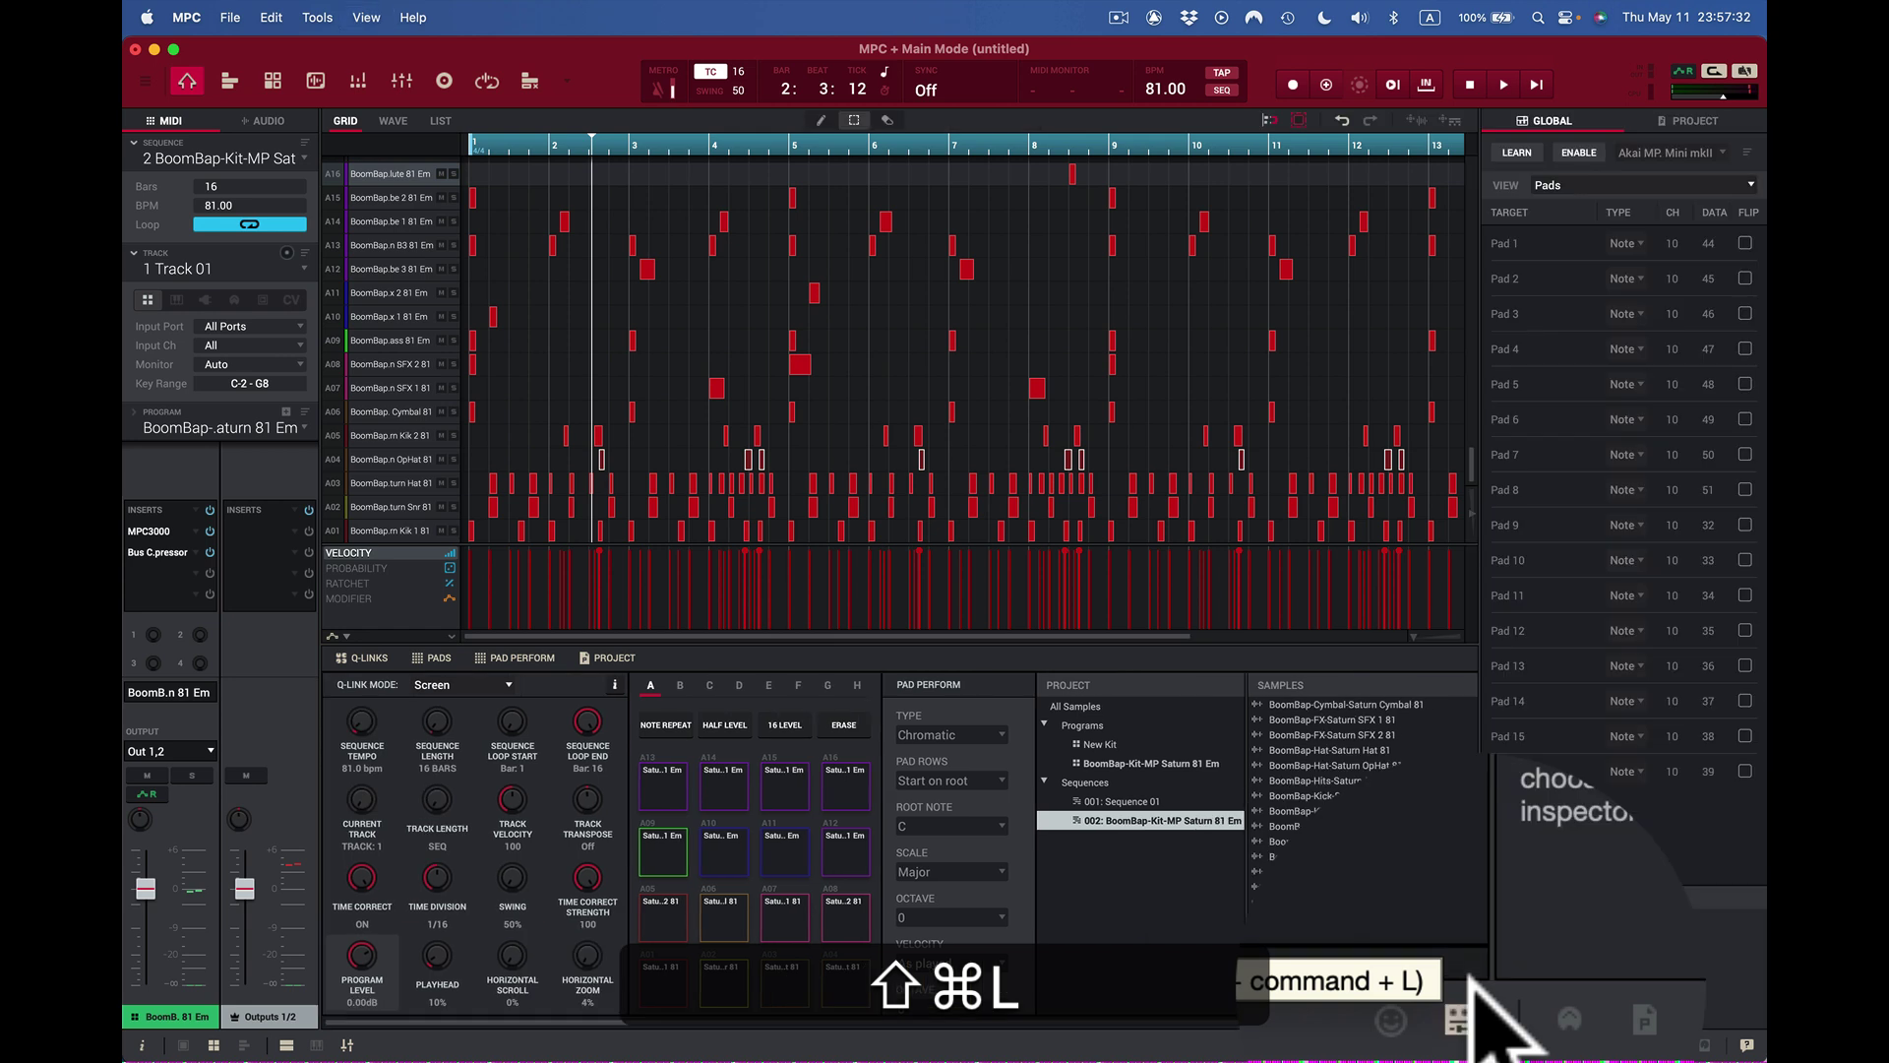
key(shift+super+l)
key(shift+super+l)
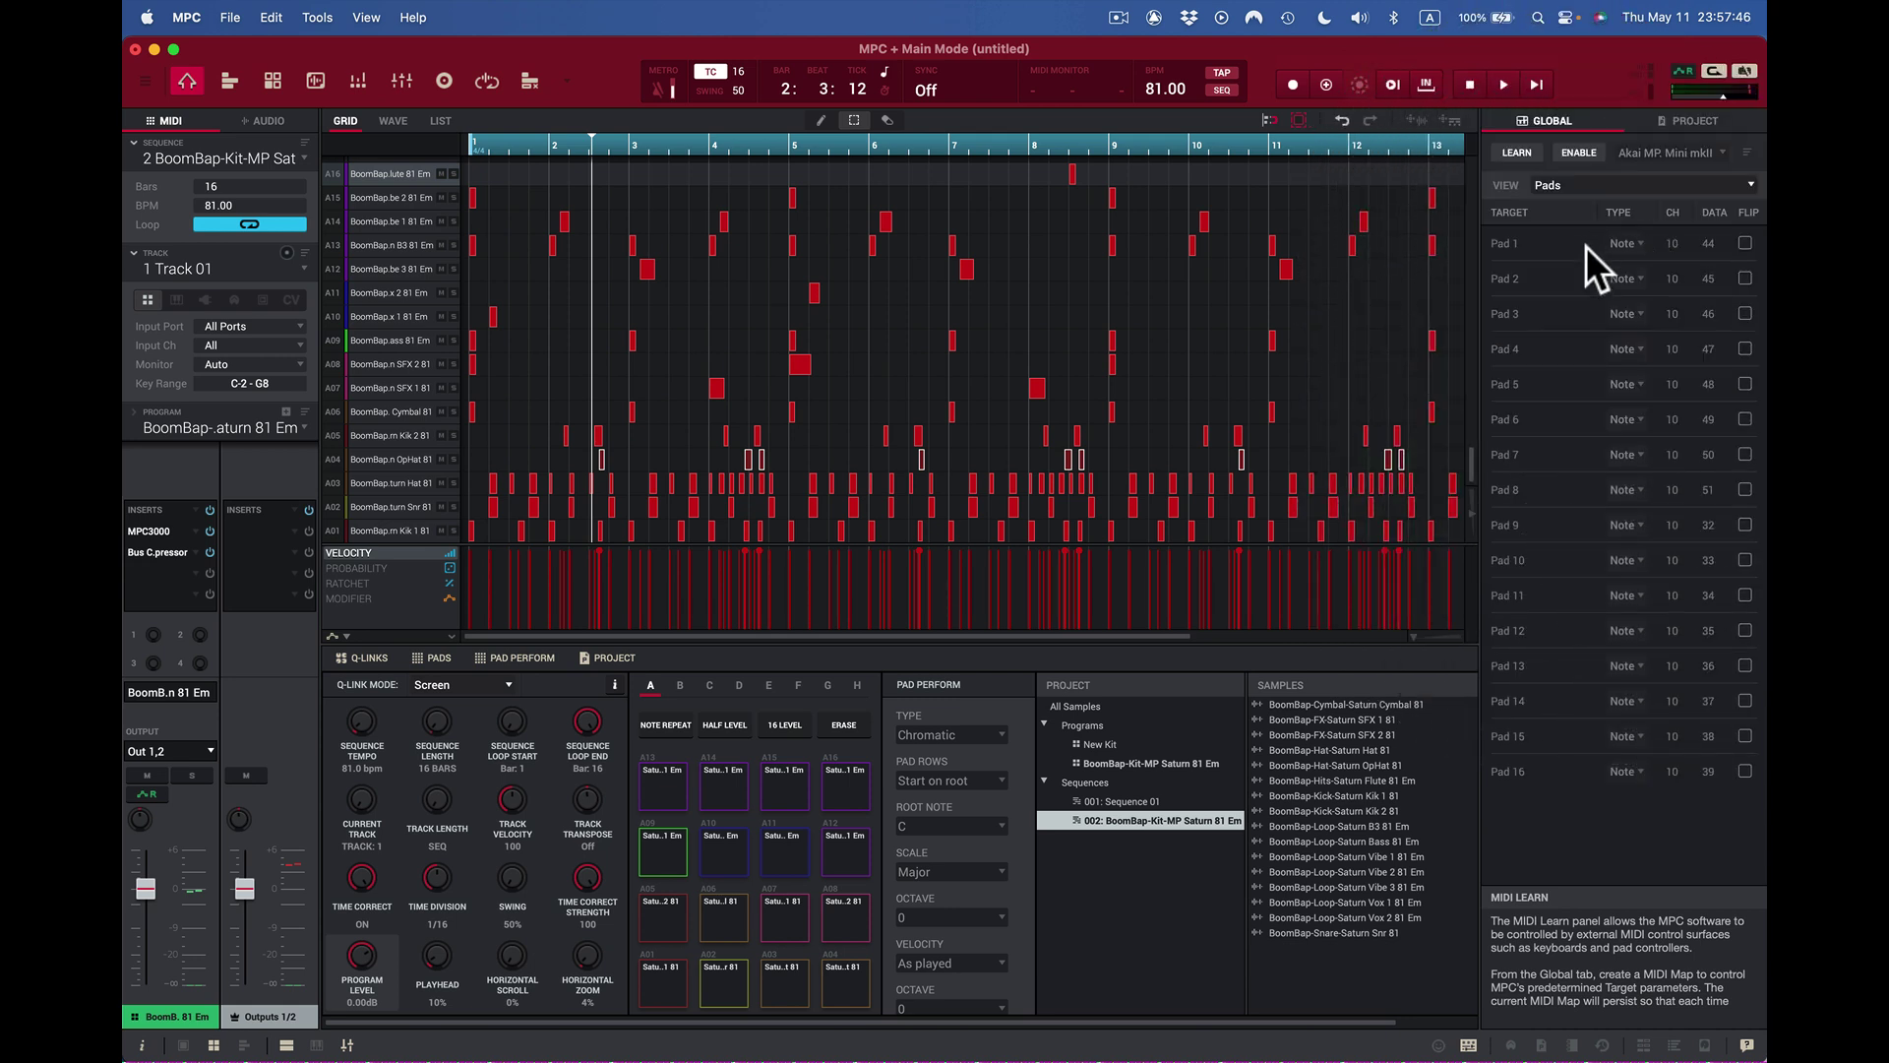
Step: Set the global MIDI Learn view to Q-Links and inspect the project-specific mappings
click(1751, 185)
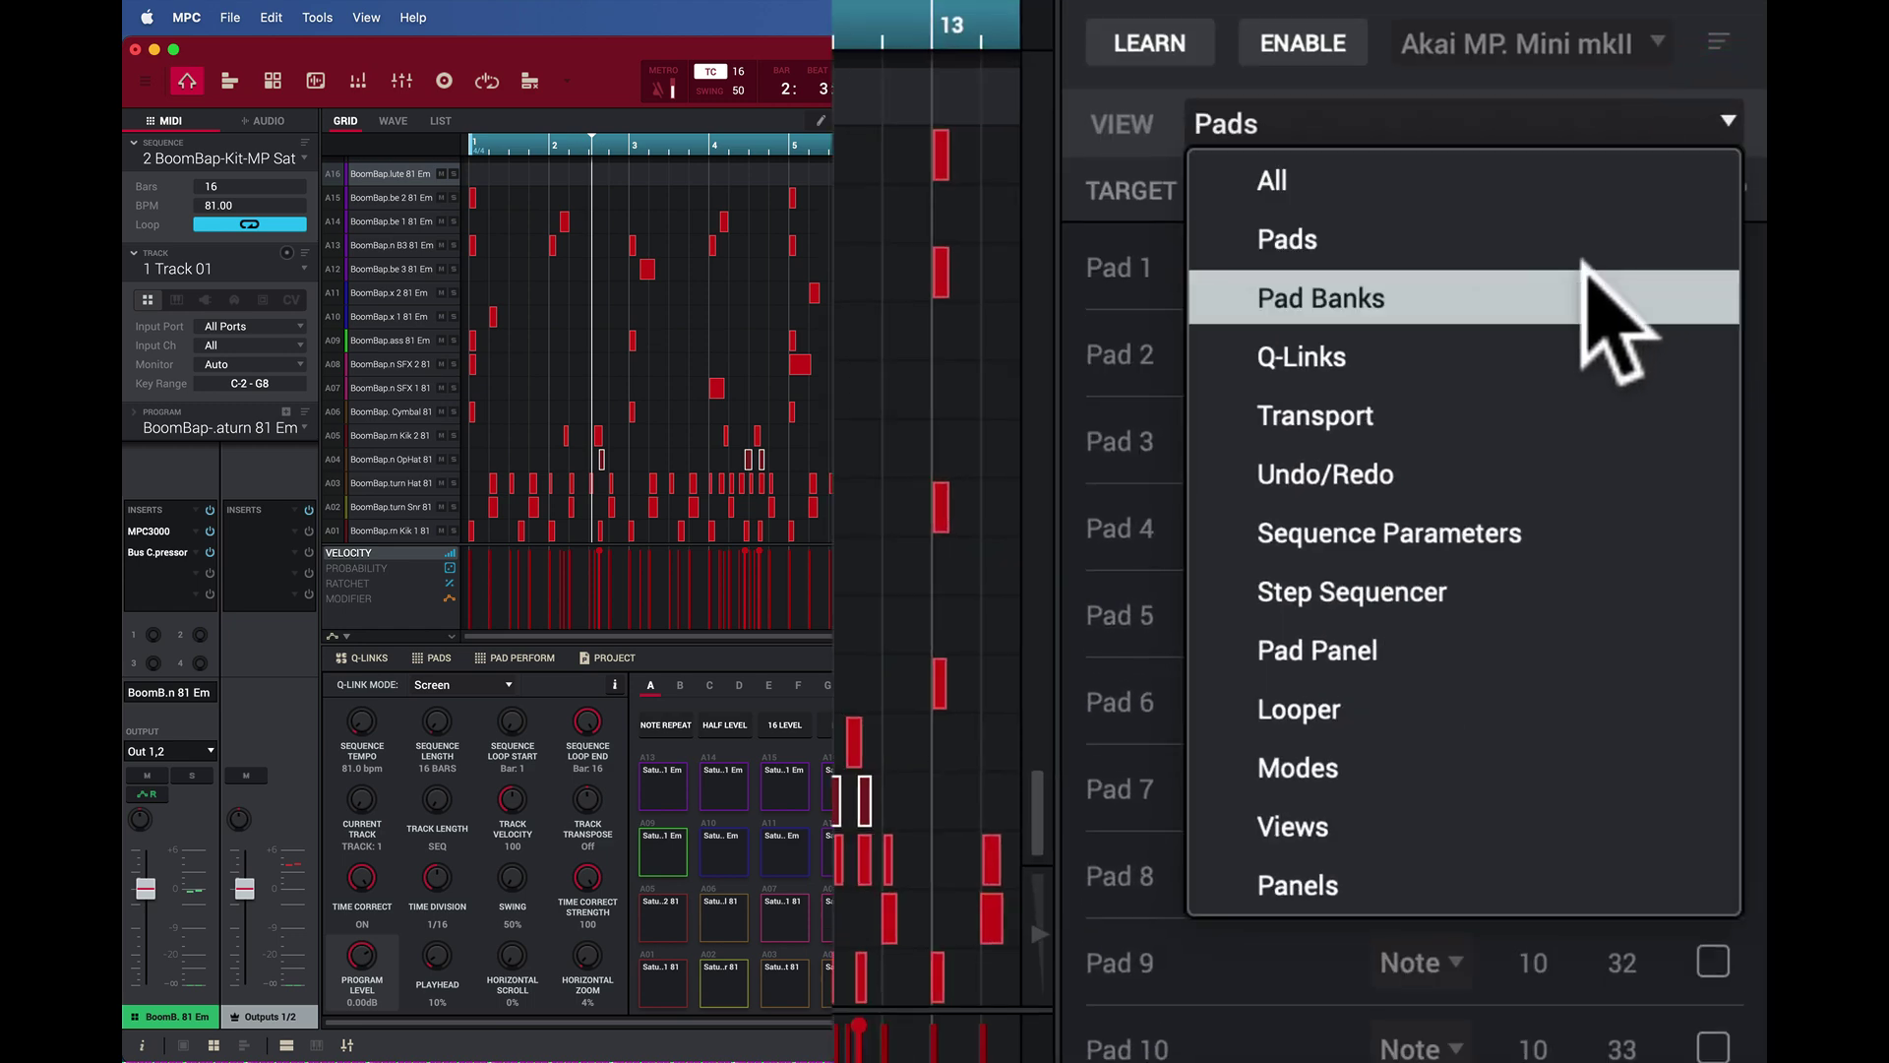
click(1584, 356)
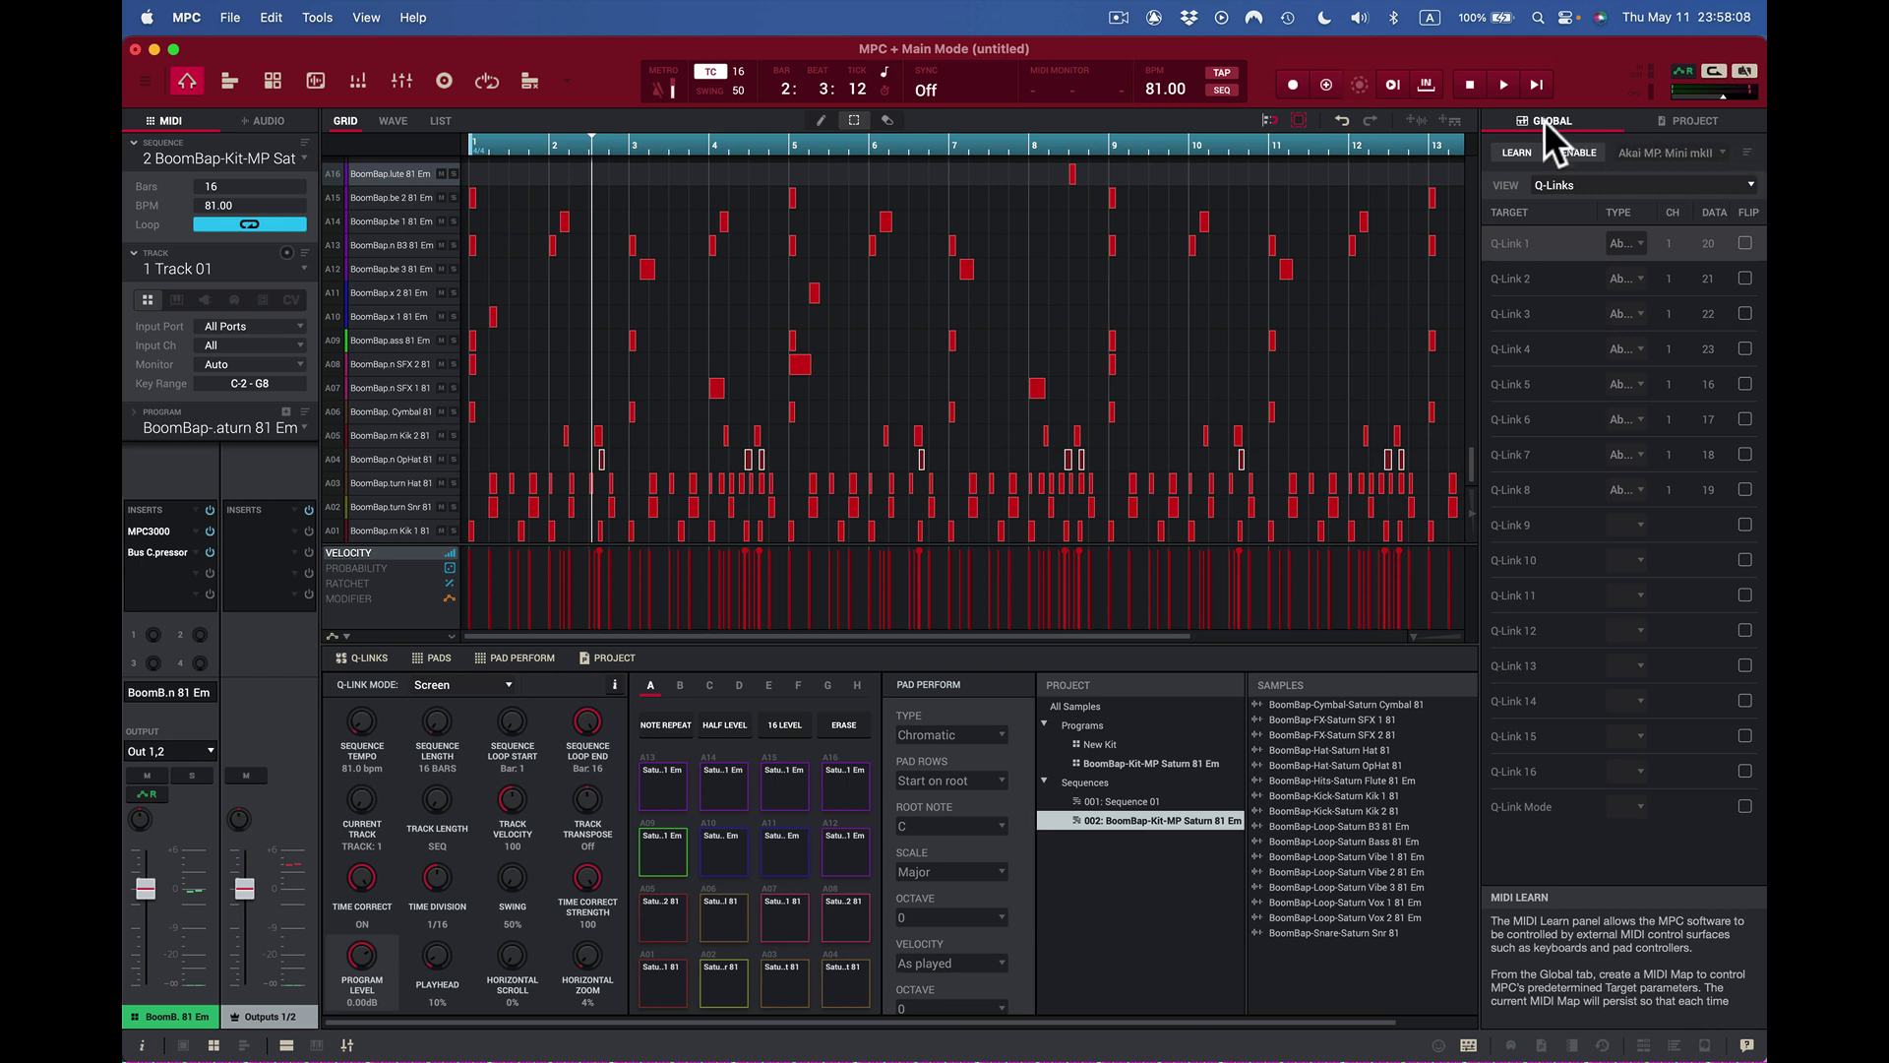
click(1681, 116)
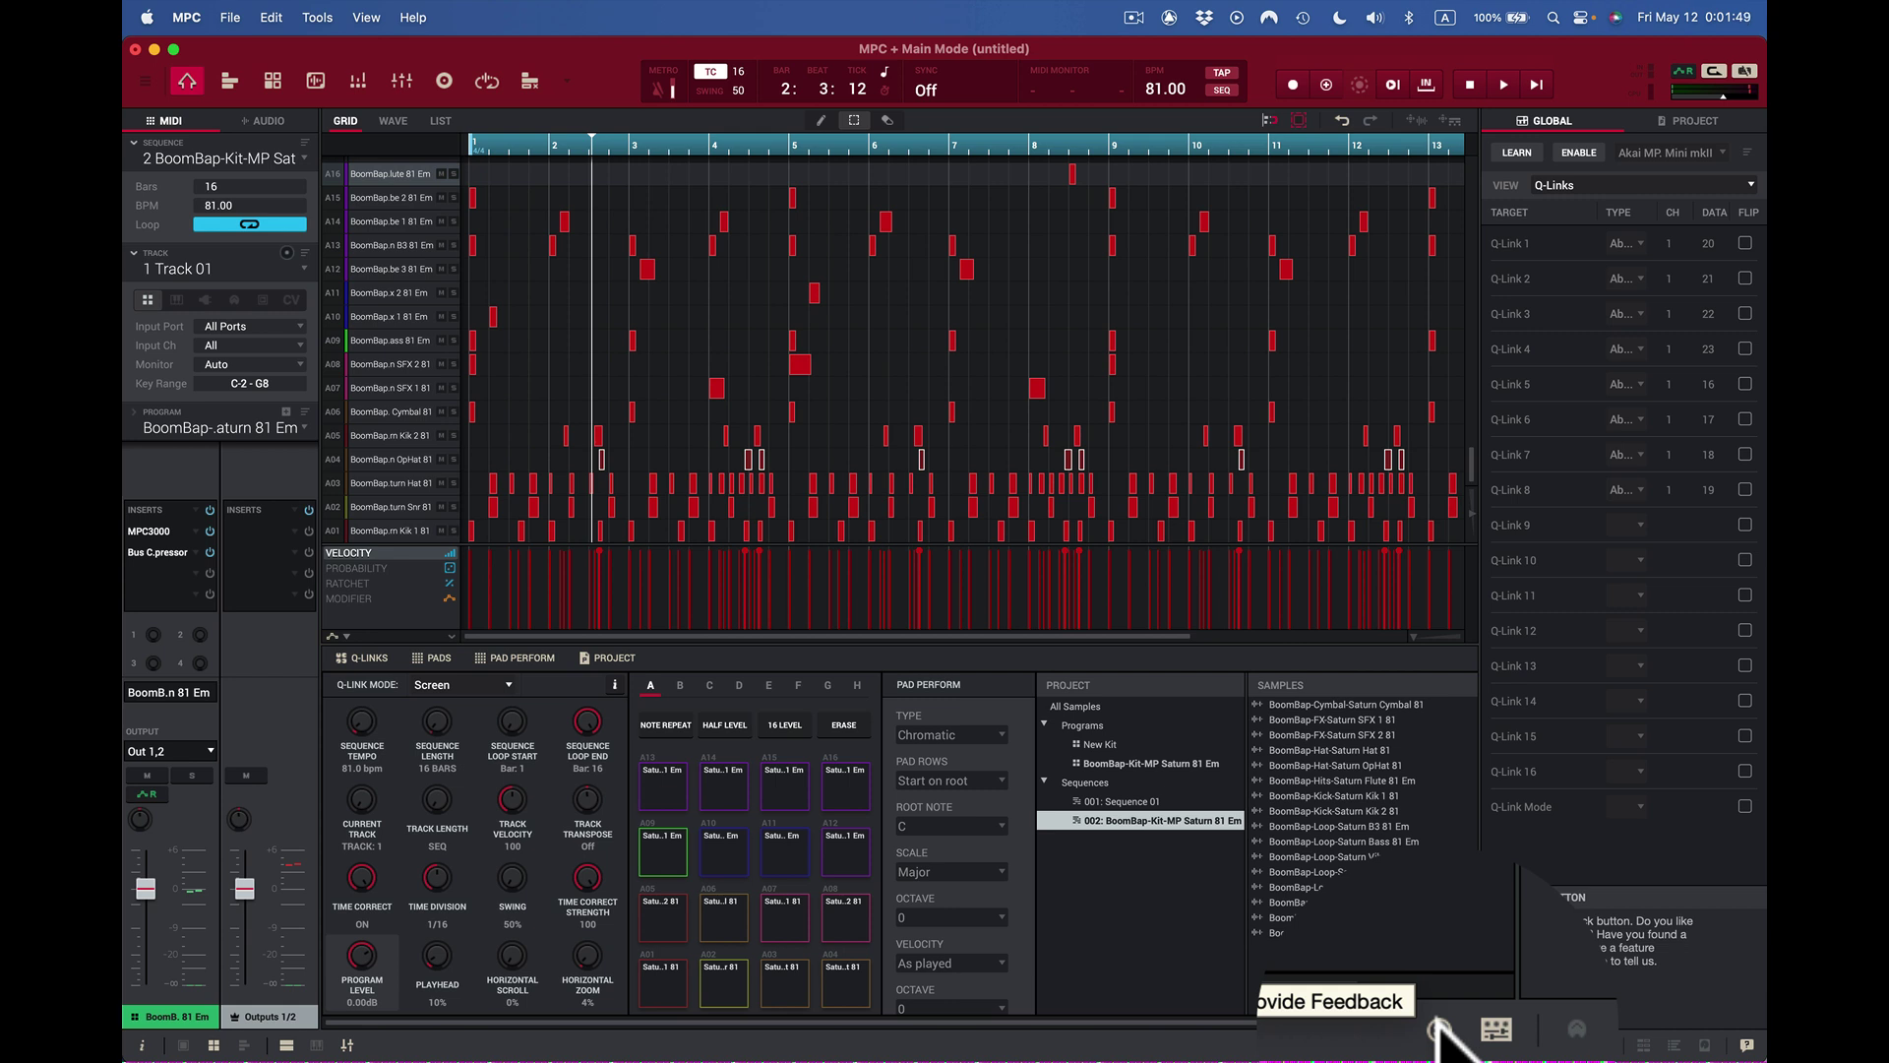
Step: Open the feedback options and bring up the bug report form in the browser
click(1439, 1028)
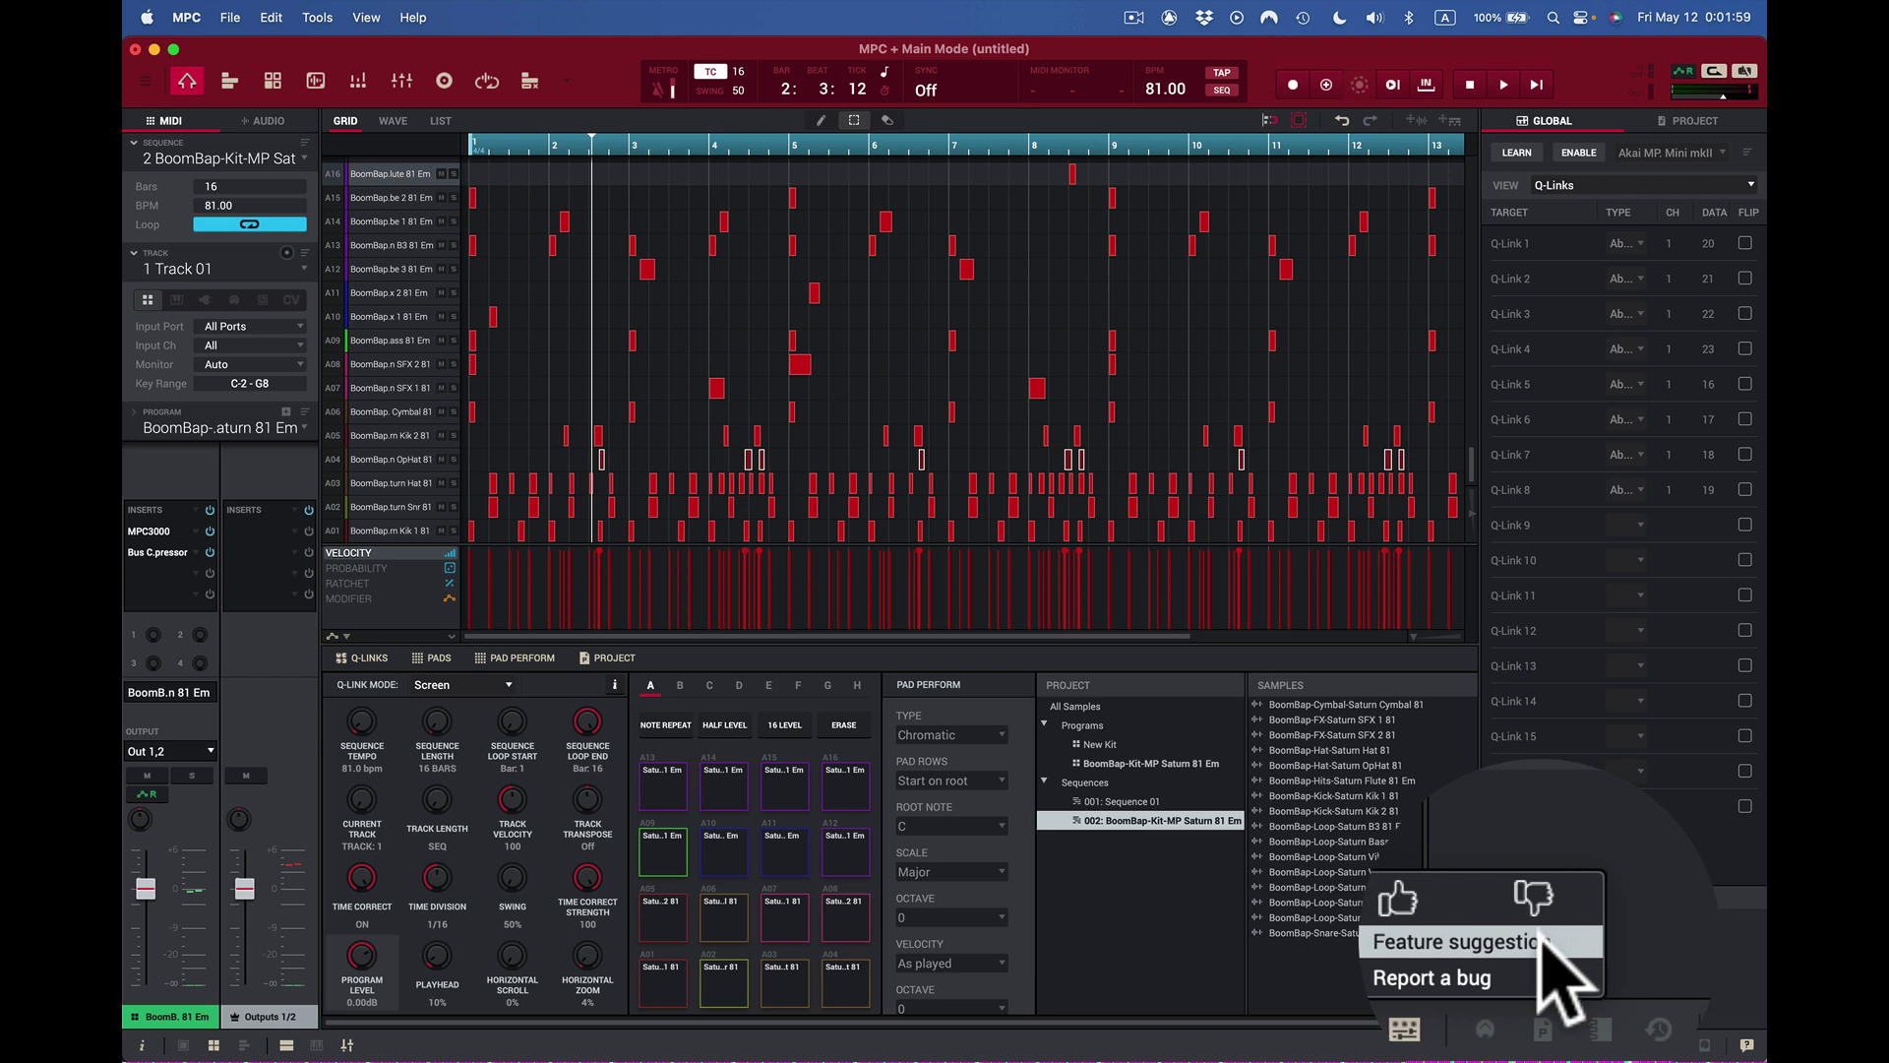
click(1505, 975)
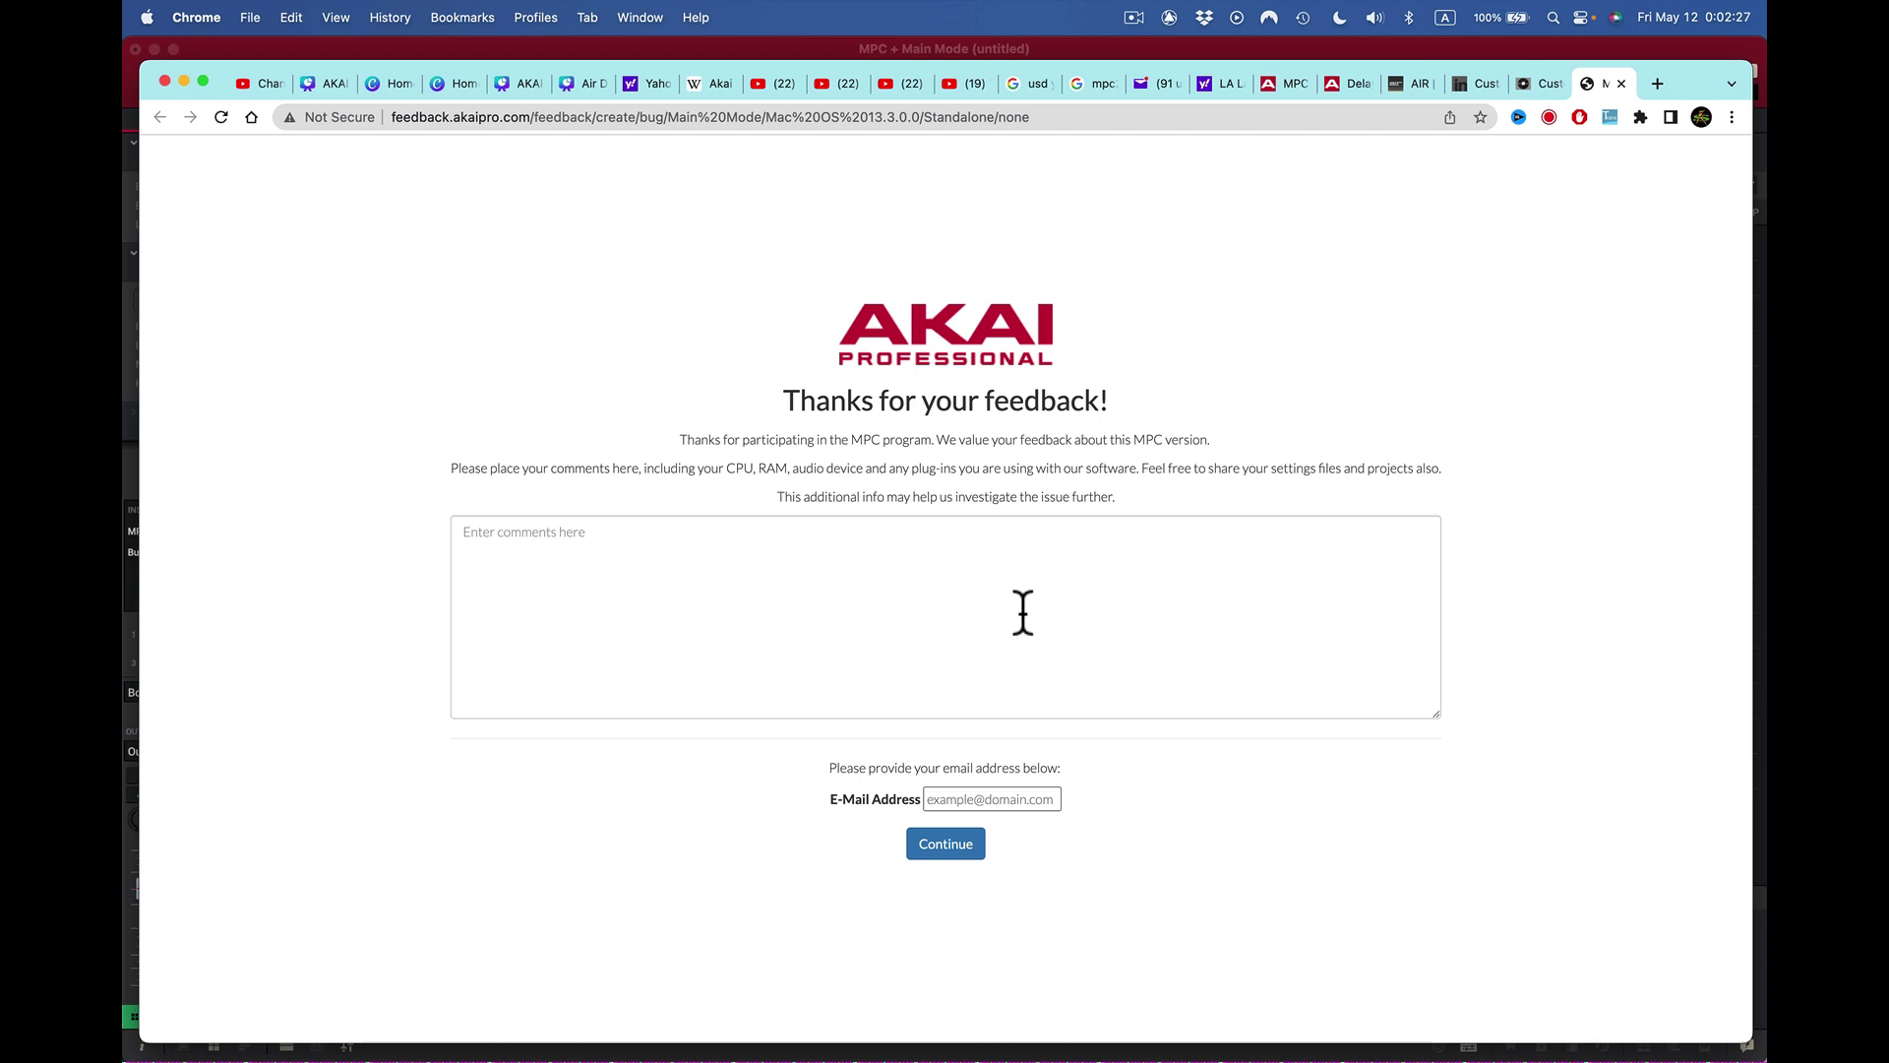
key(shift+super)
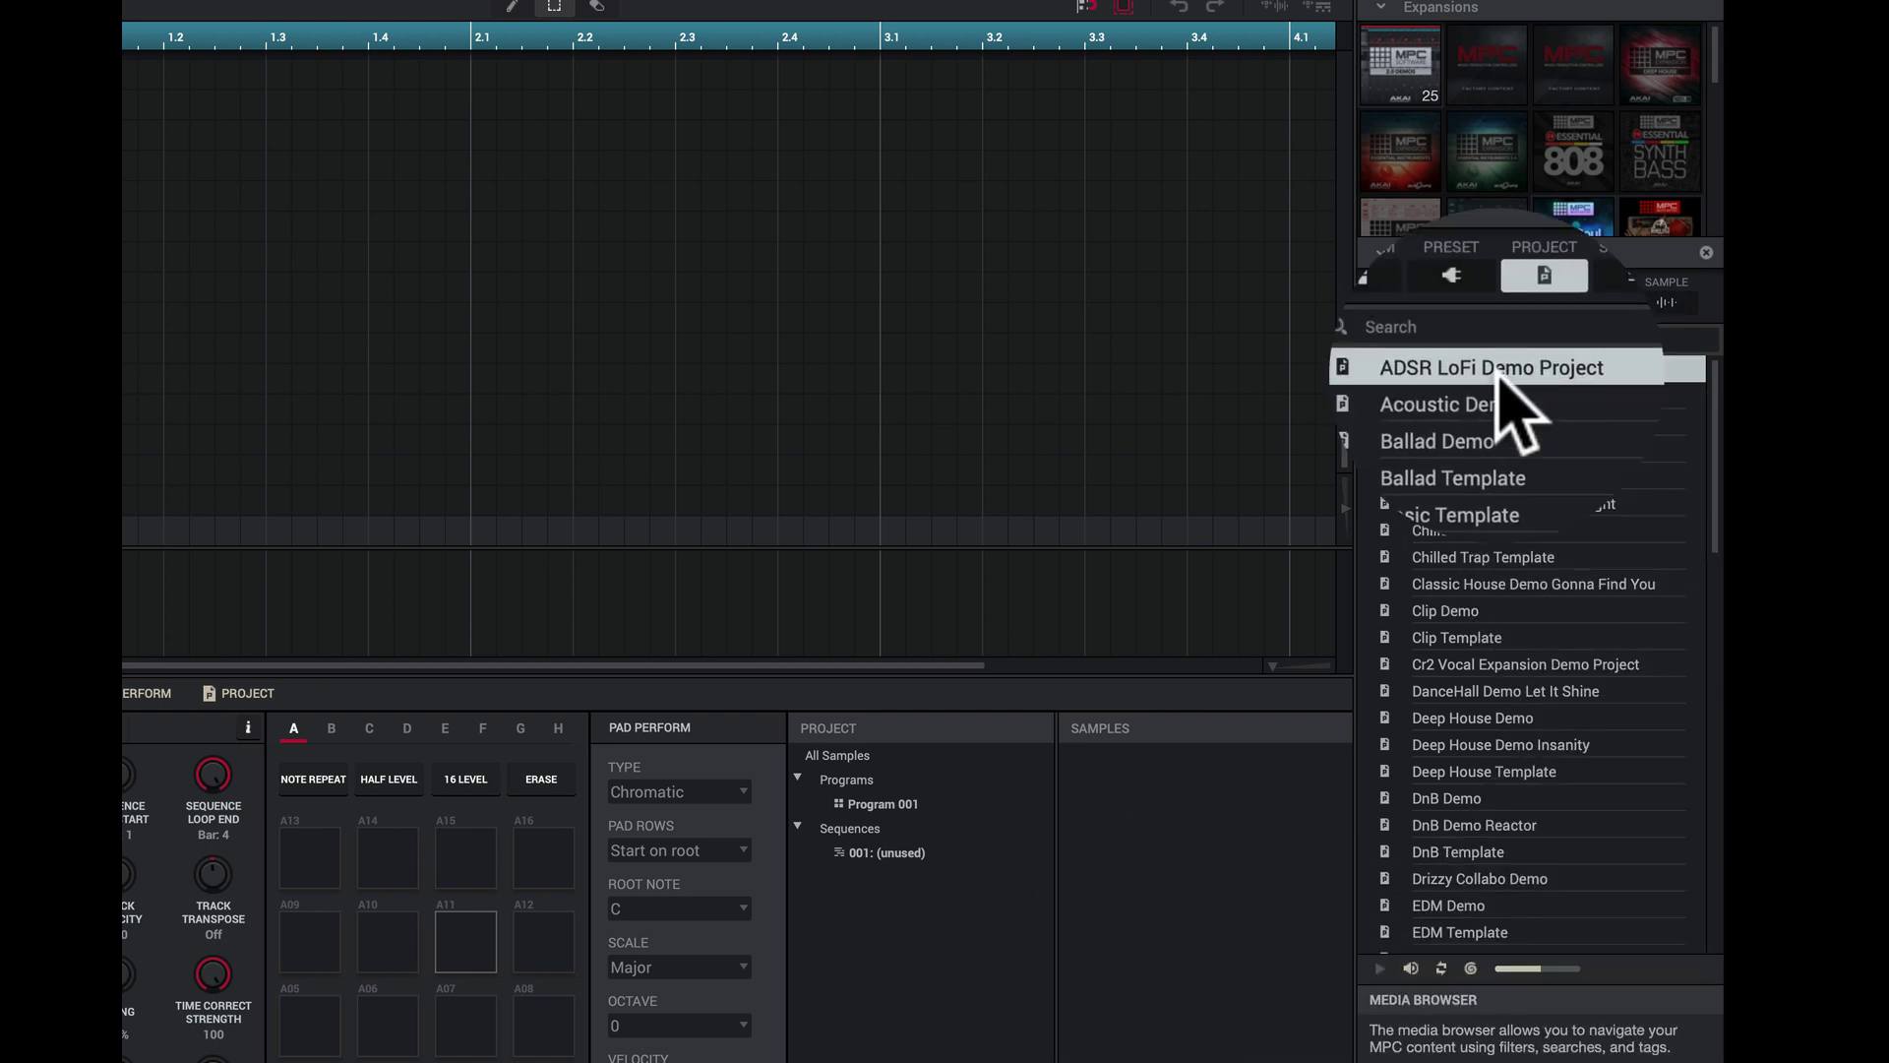
Step: Compare the media browser's program, project, sequence and sample content, returning to the project list
click(1398, 305)
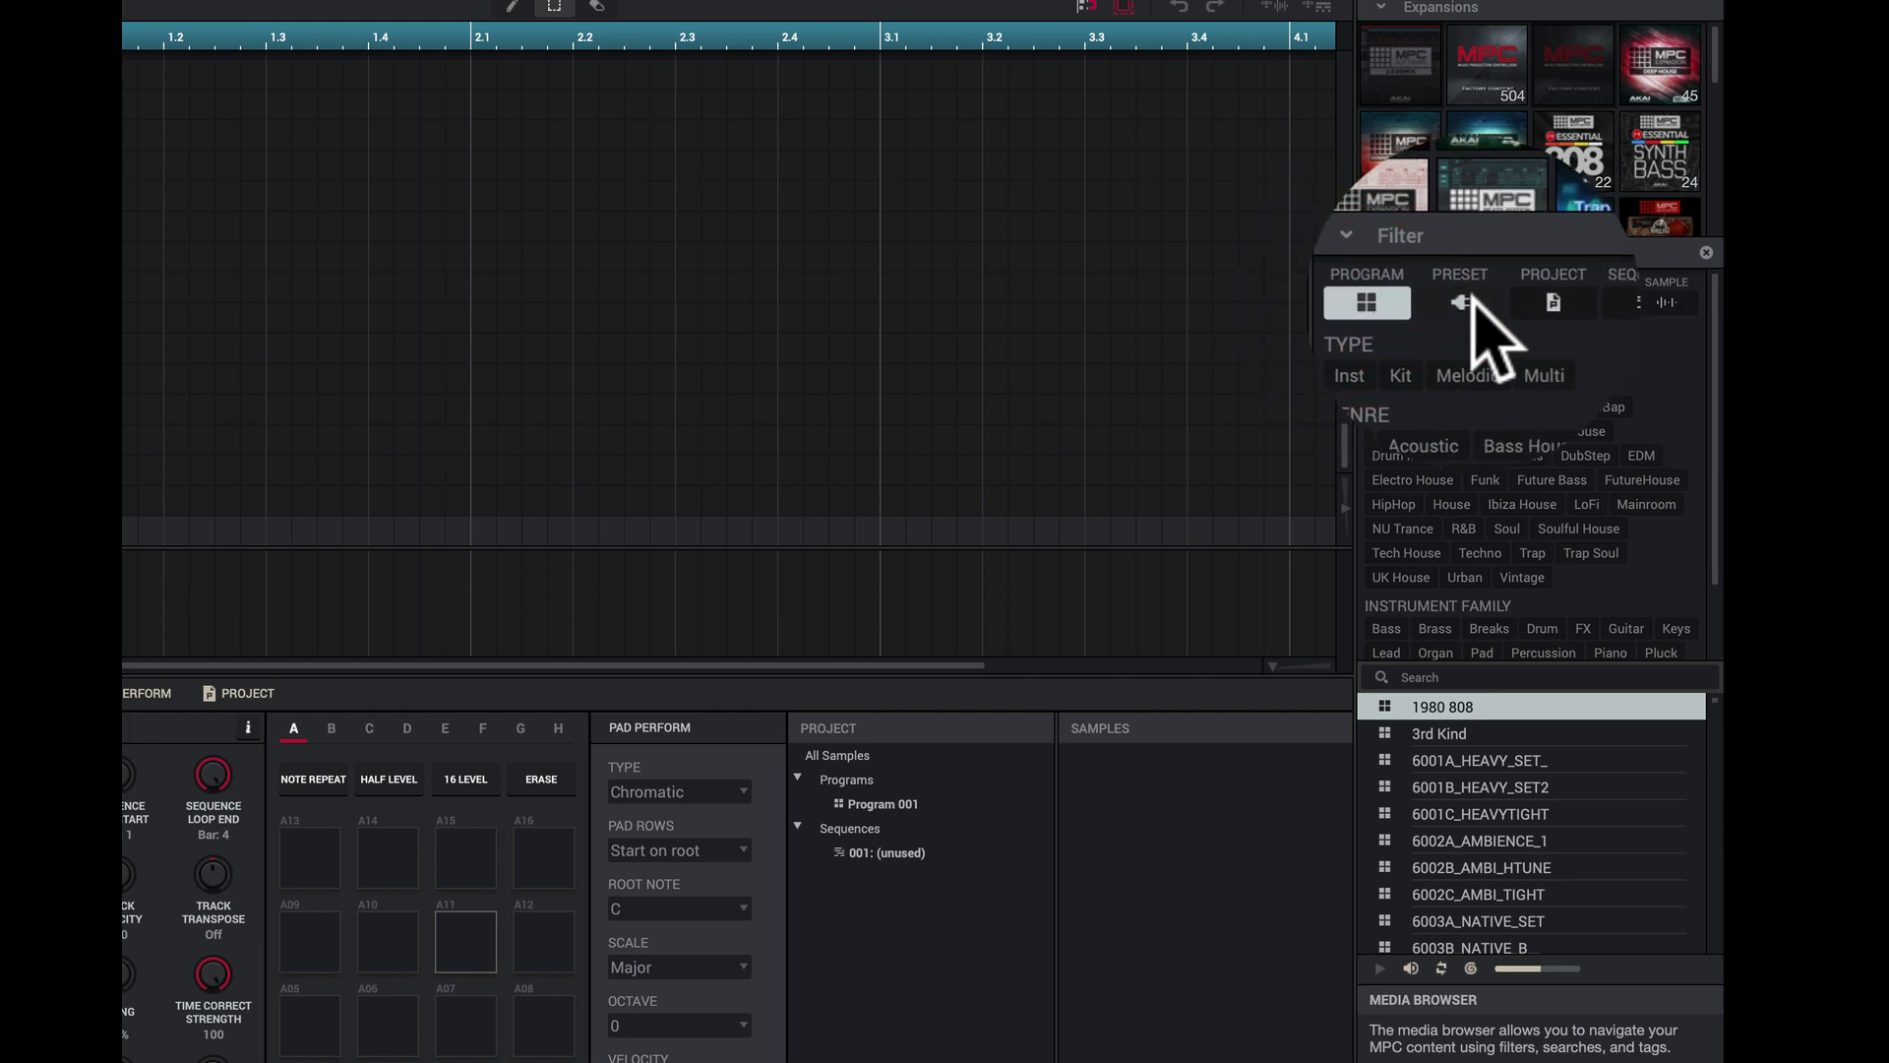
click(1543, 303)
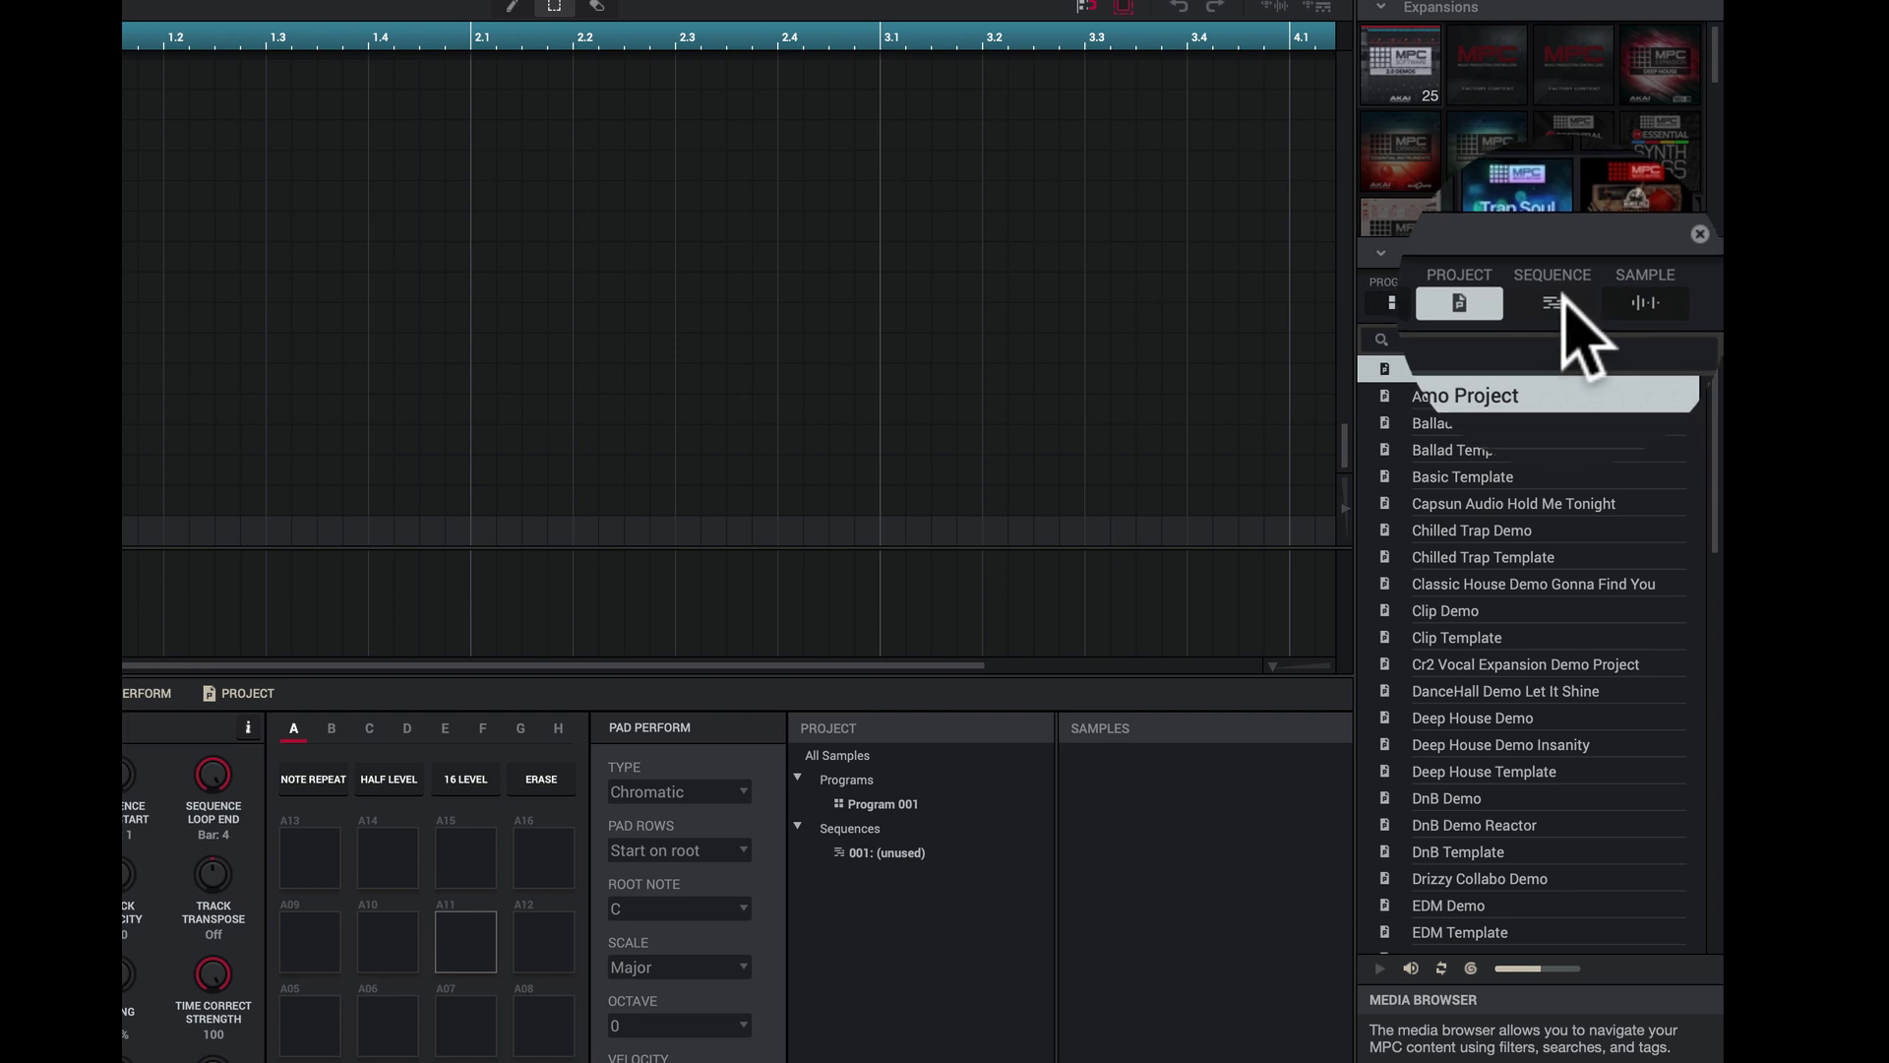
click(1560, 303)
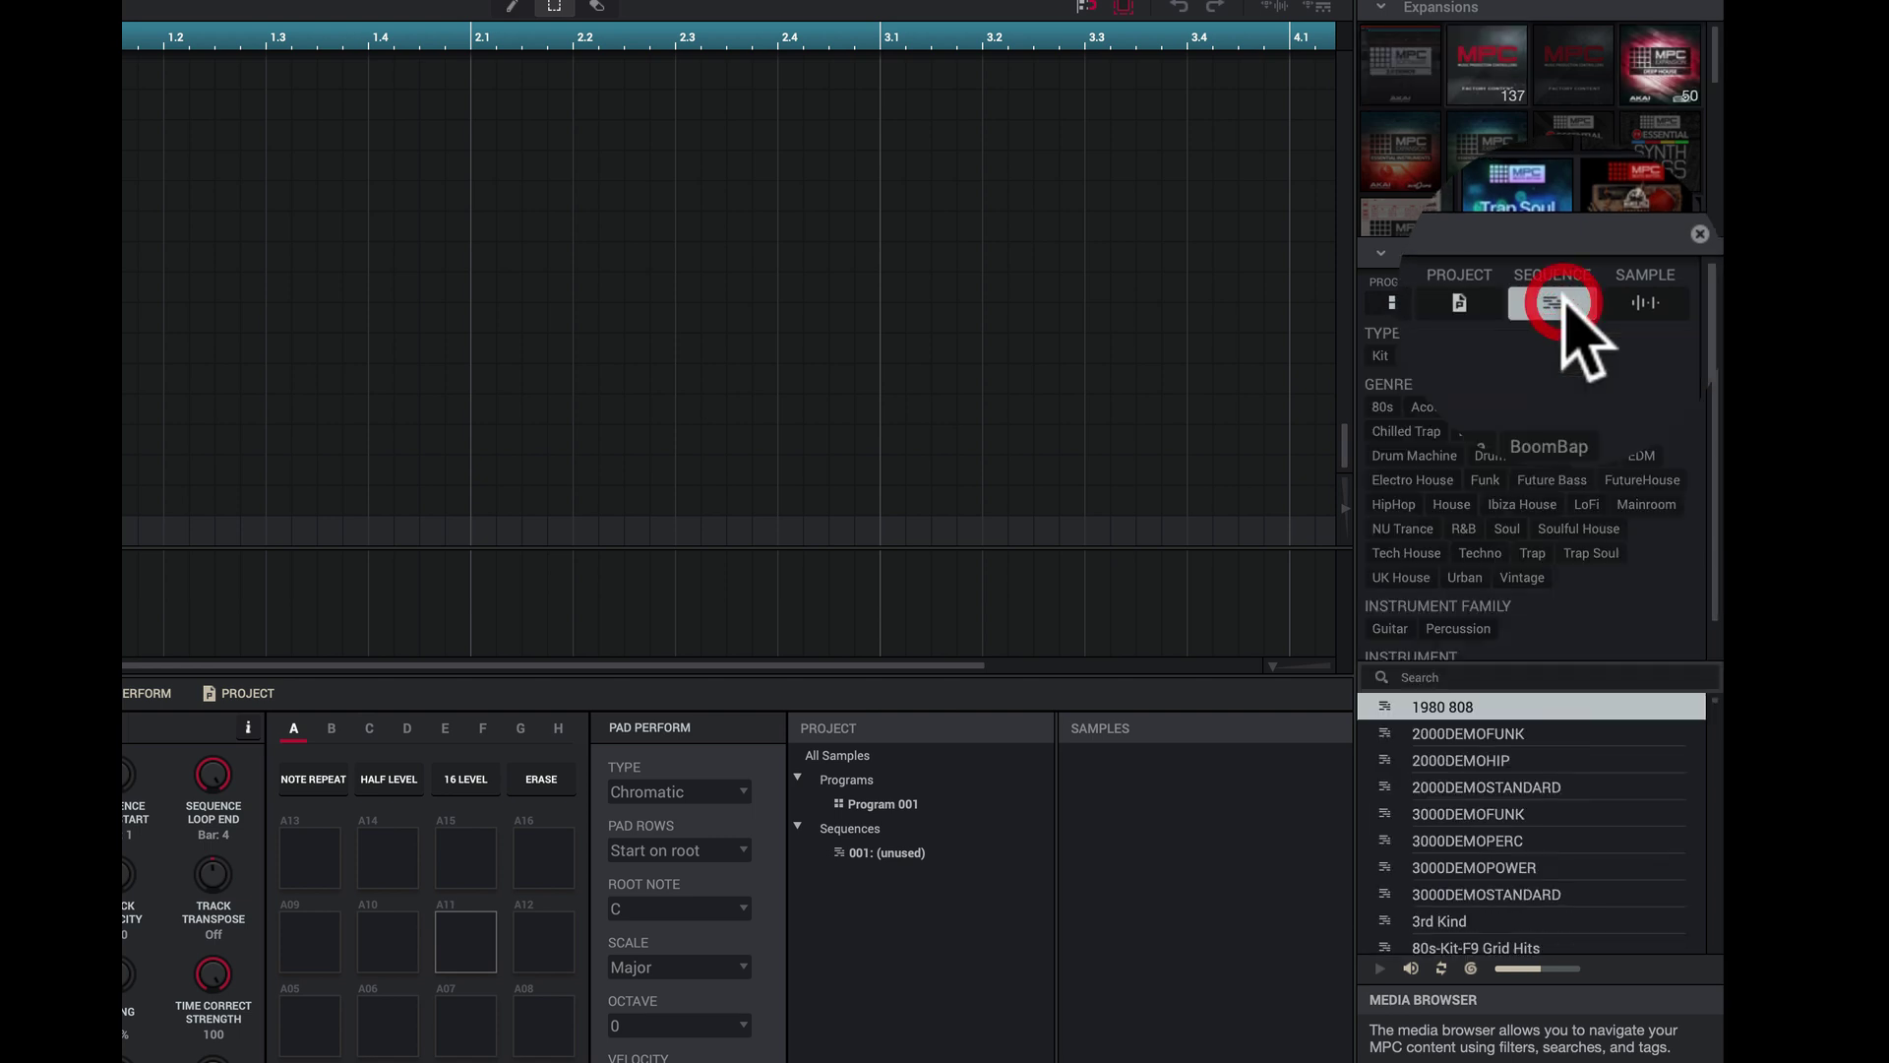
click(1656, 313)
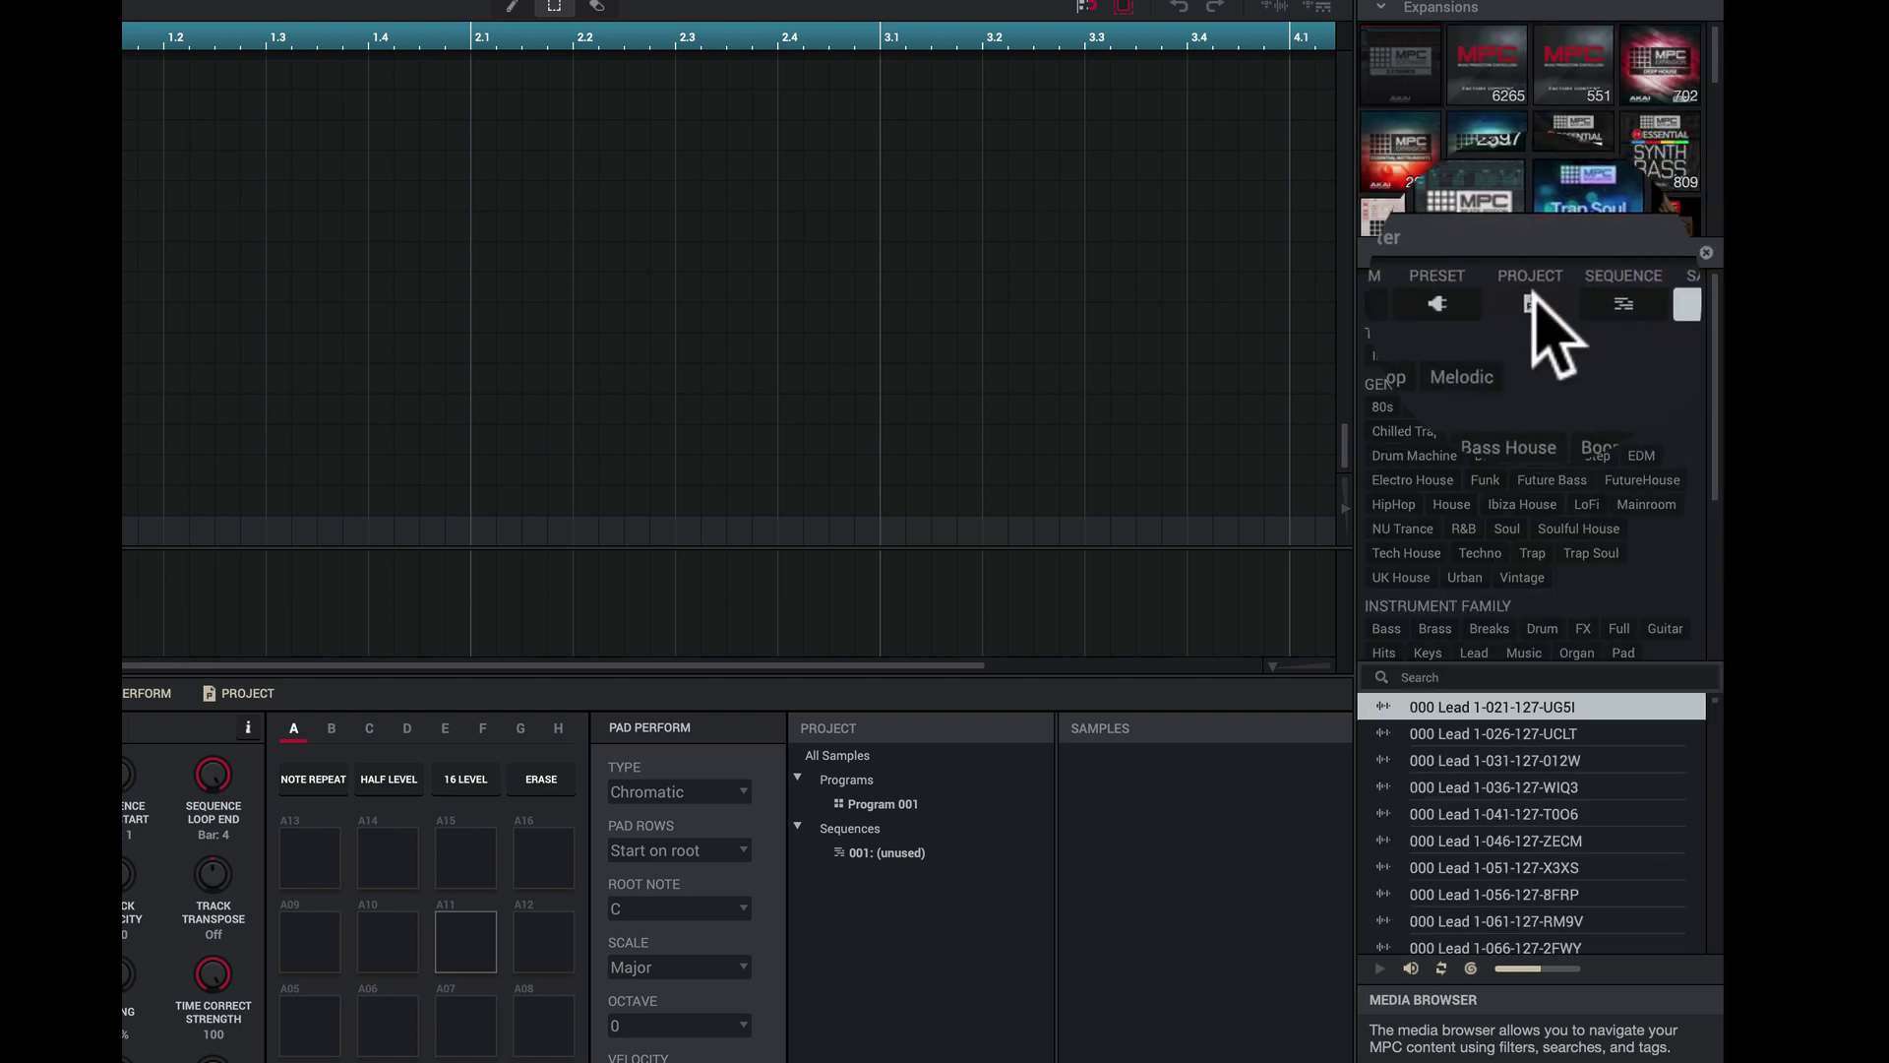
click(1533, 300)
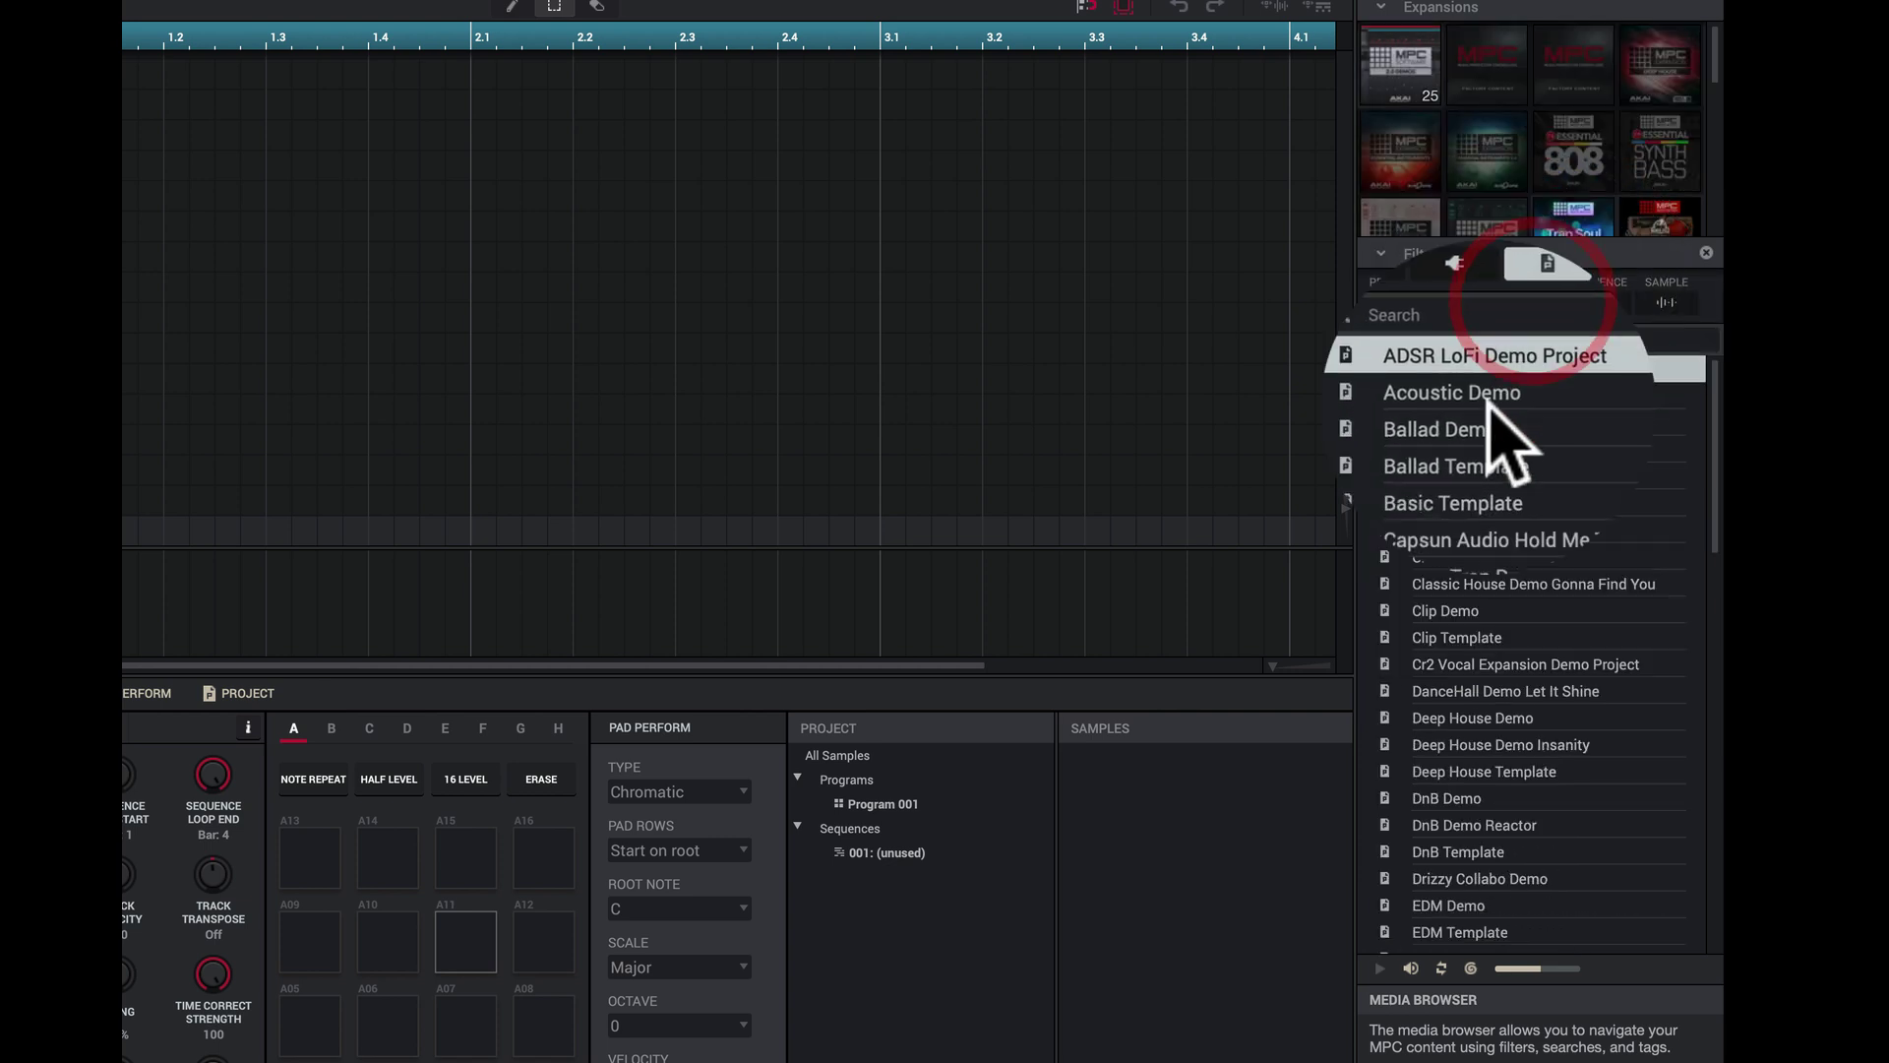
Step: Pick Clip Template and the Cr2 Vocal Expansion Demo Project in the project list, then turn off auditioning
click(1388, 637)
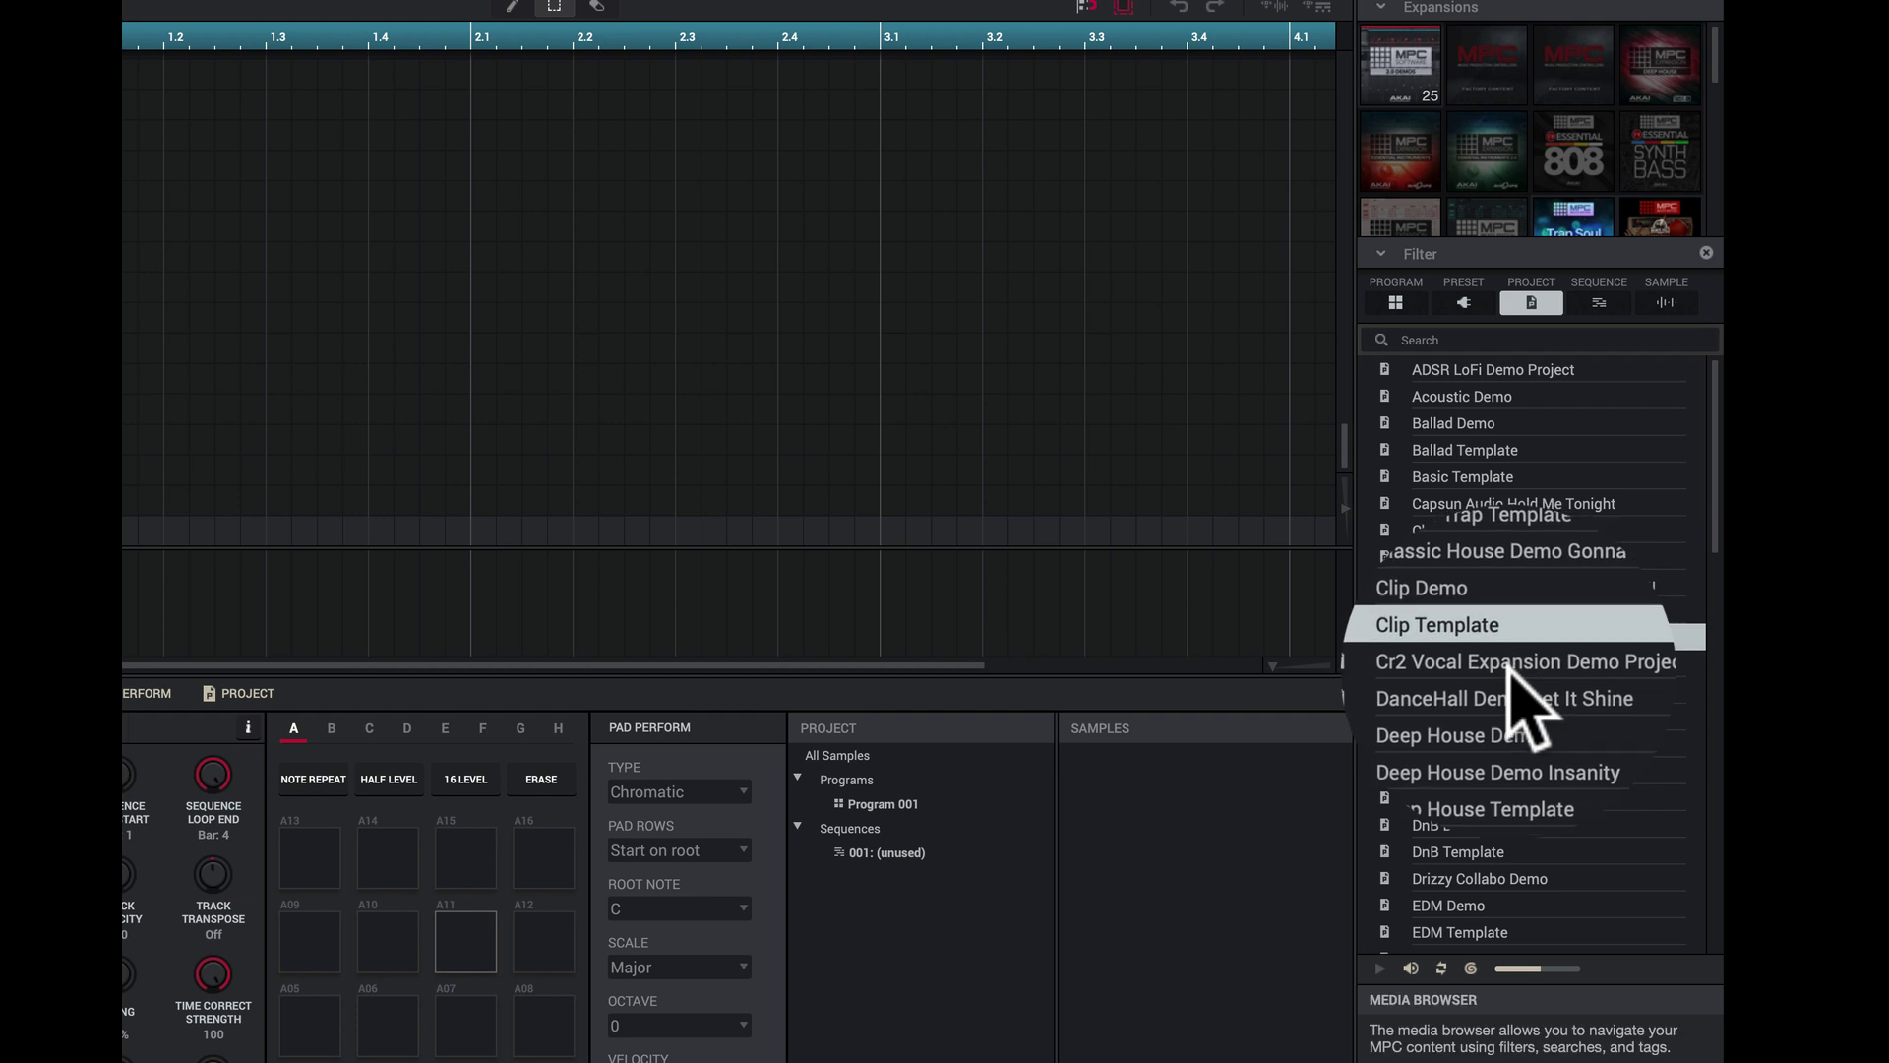
click(1545, 664)
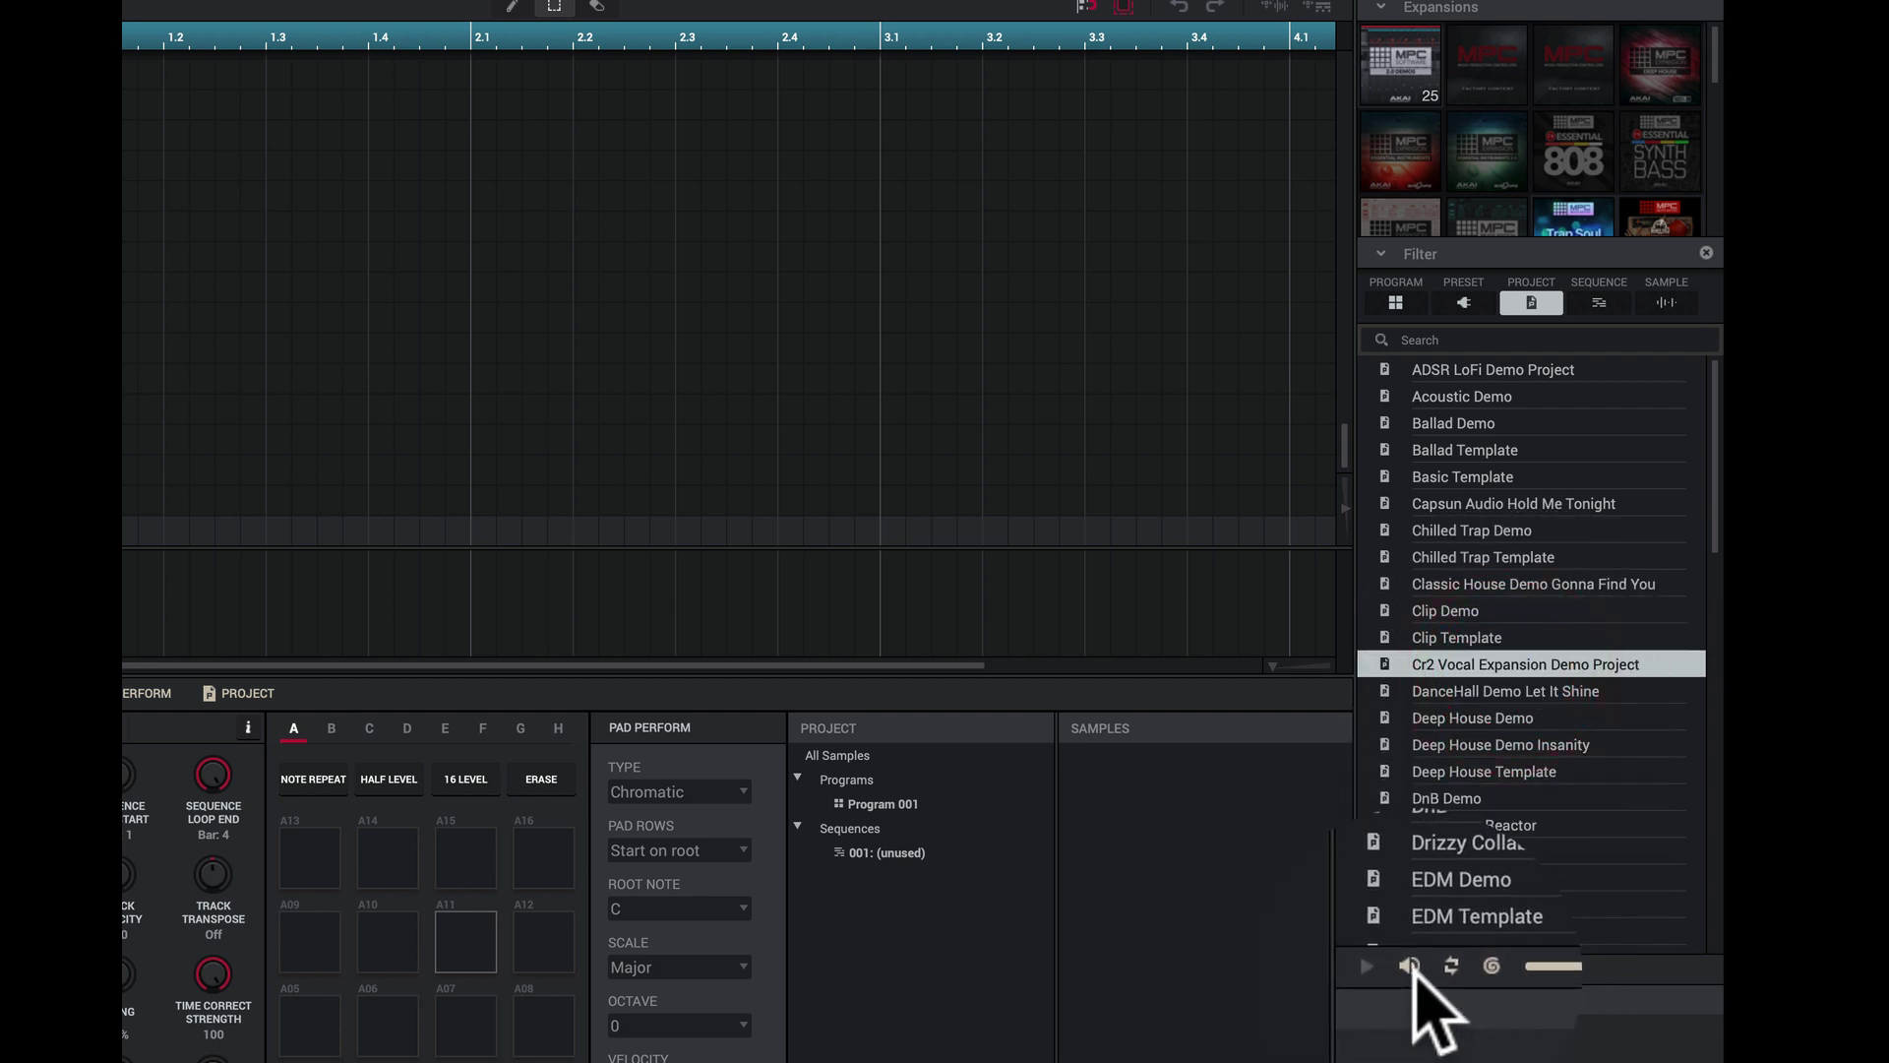
click(1414, 968)
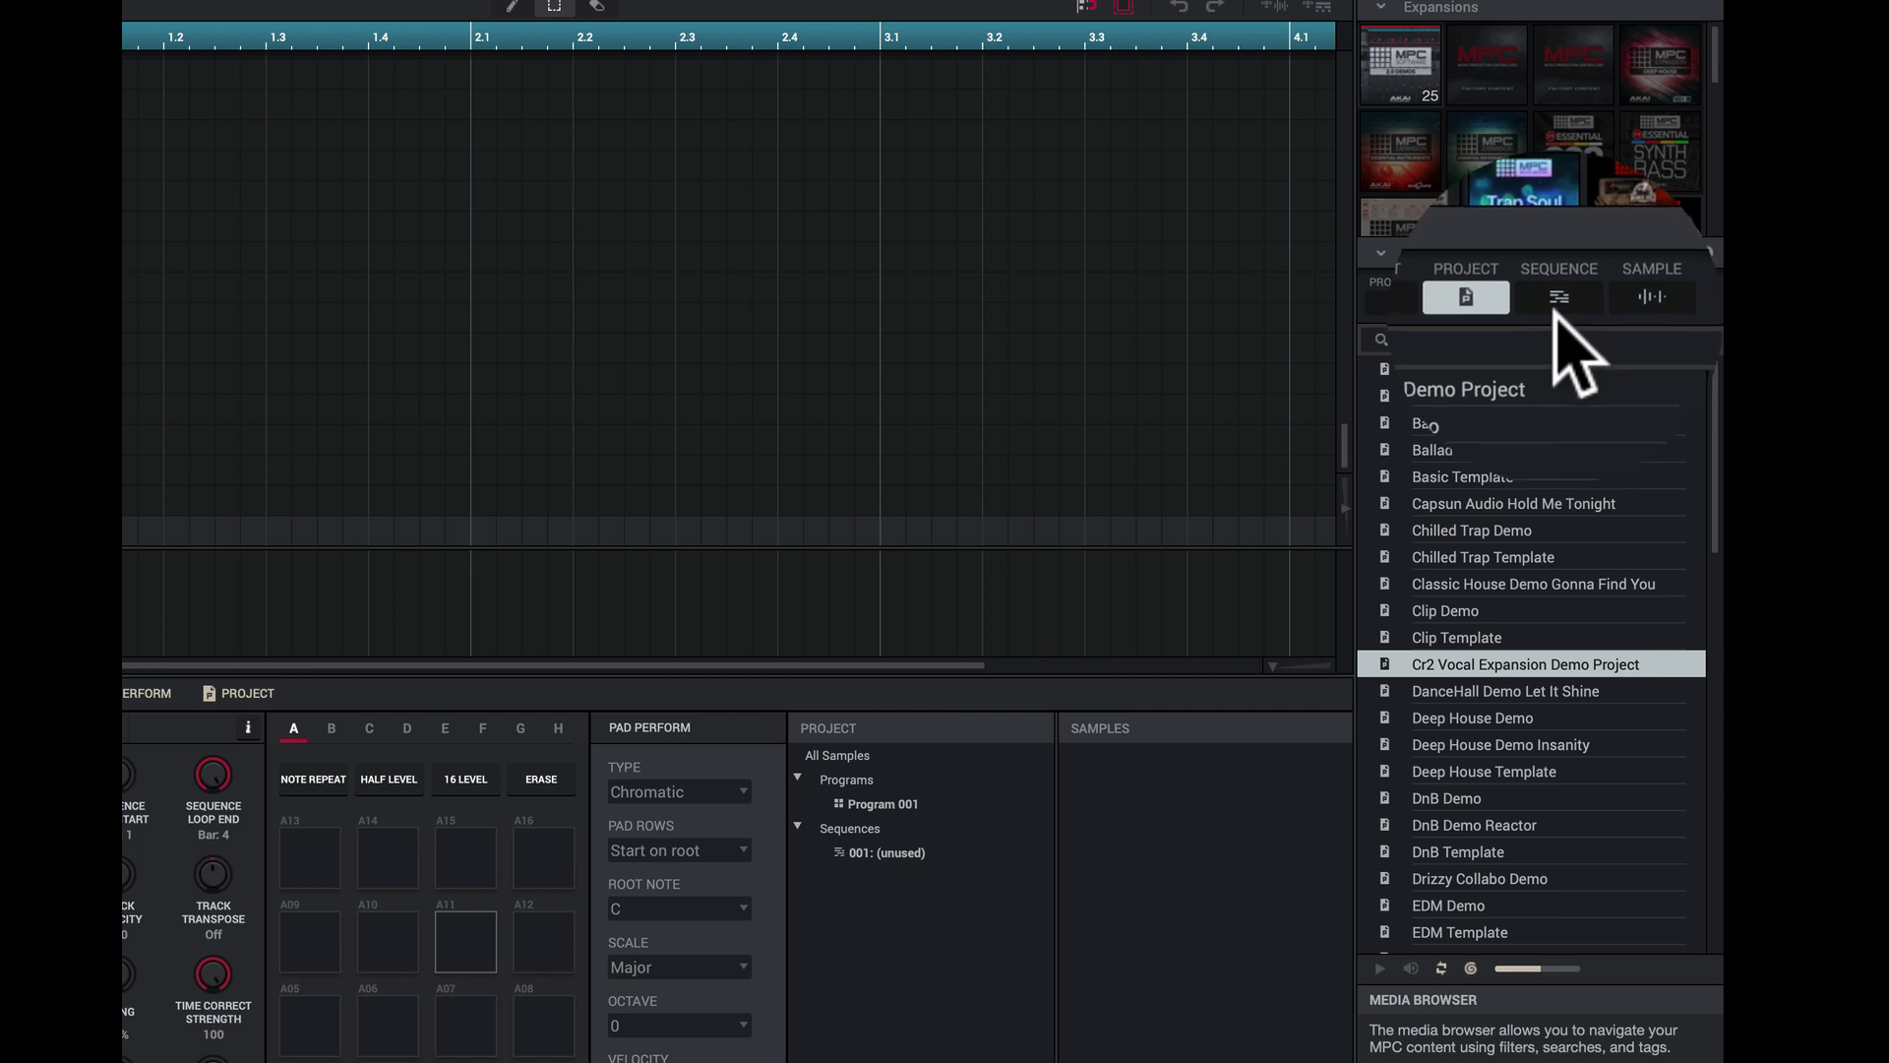
Step: View the sequence content, switch the browser to samples and turn auditioning on
click(1558, 300)
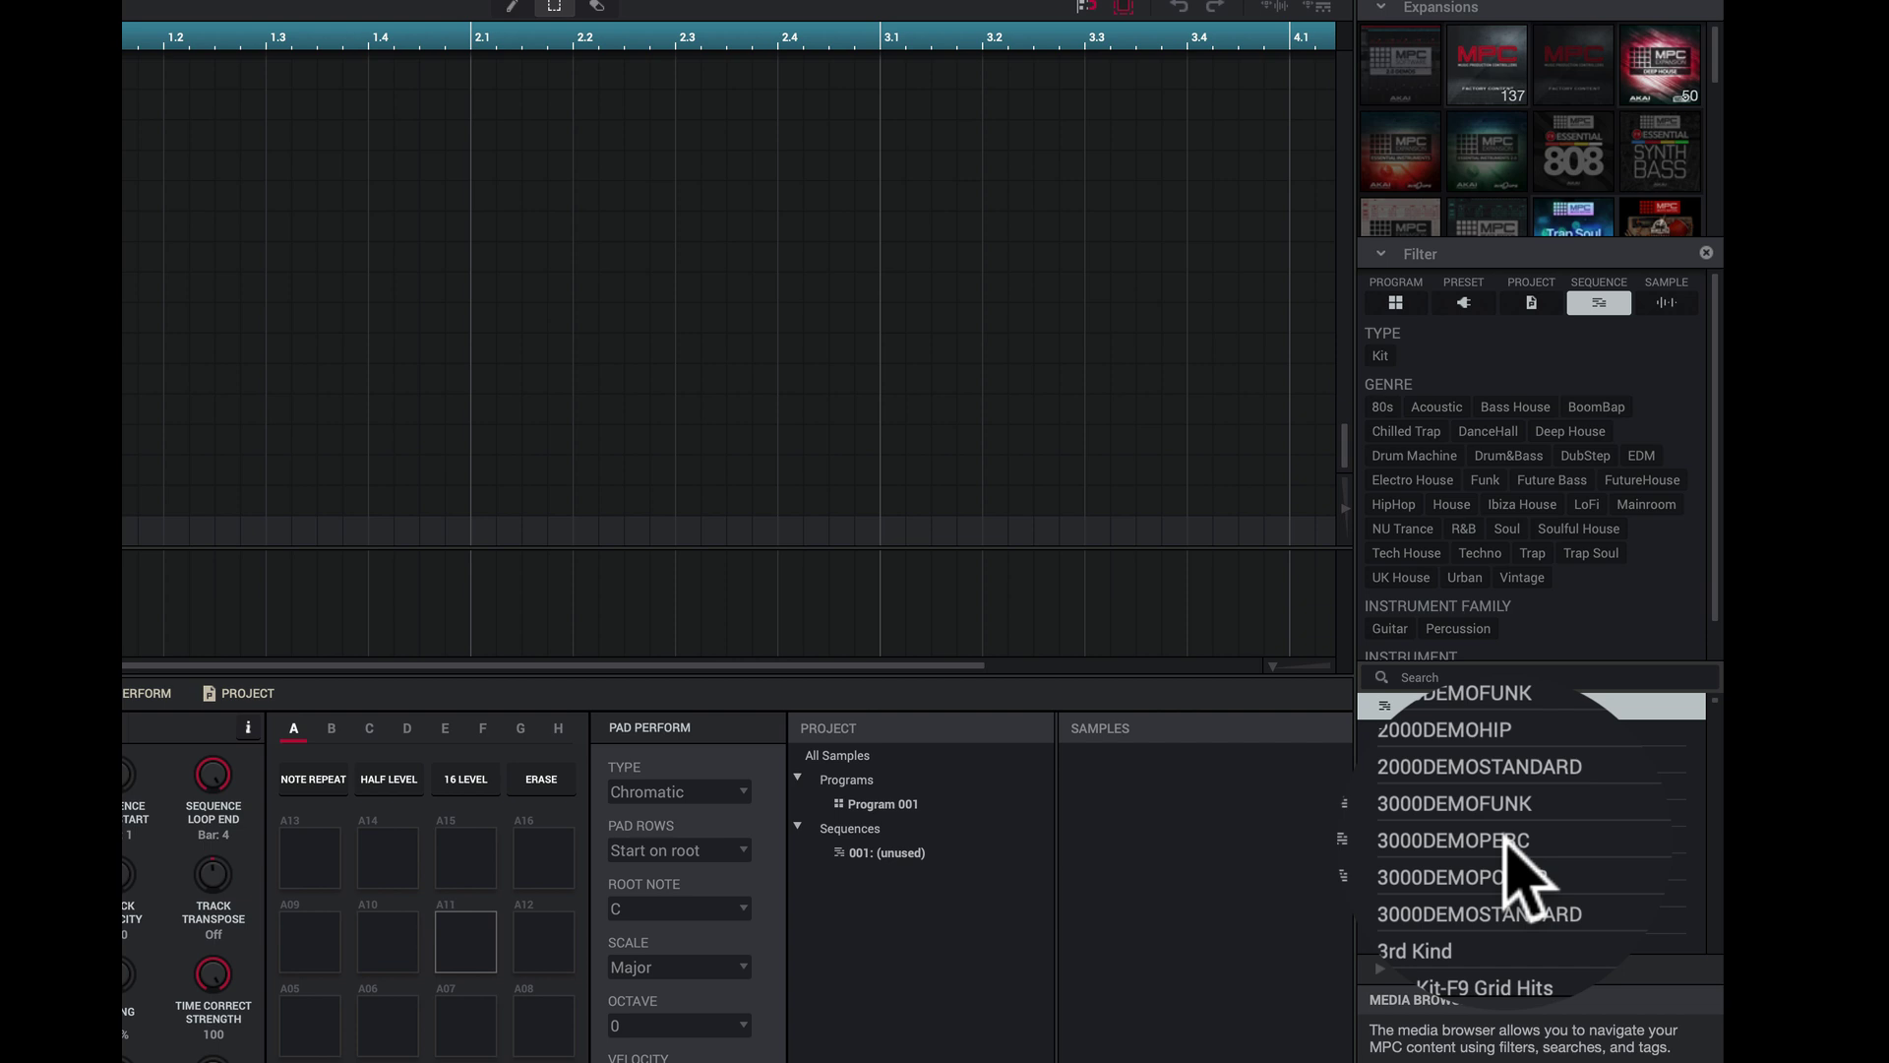
click(1655, 305)
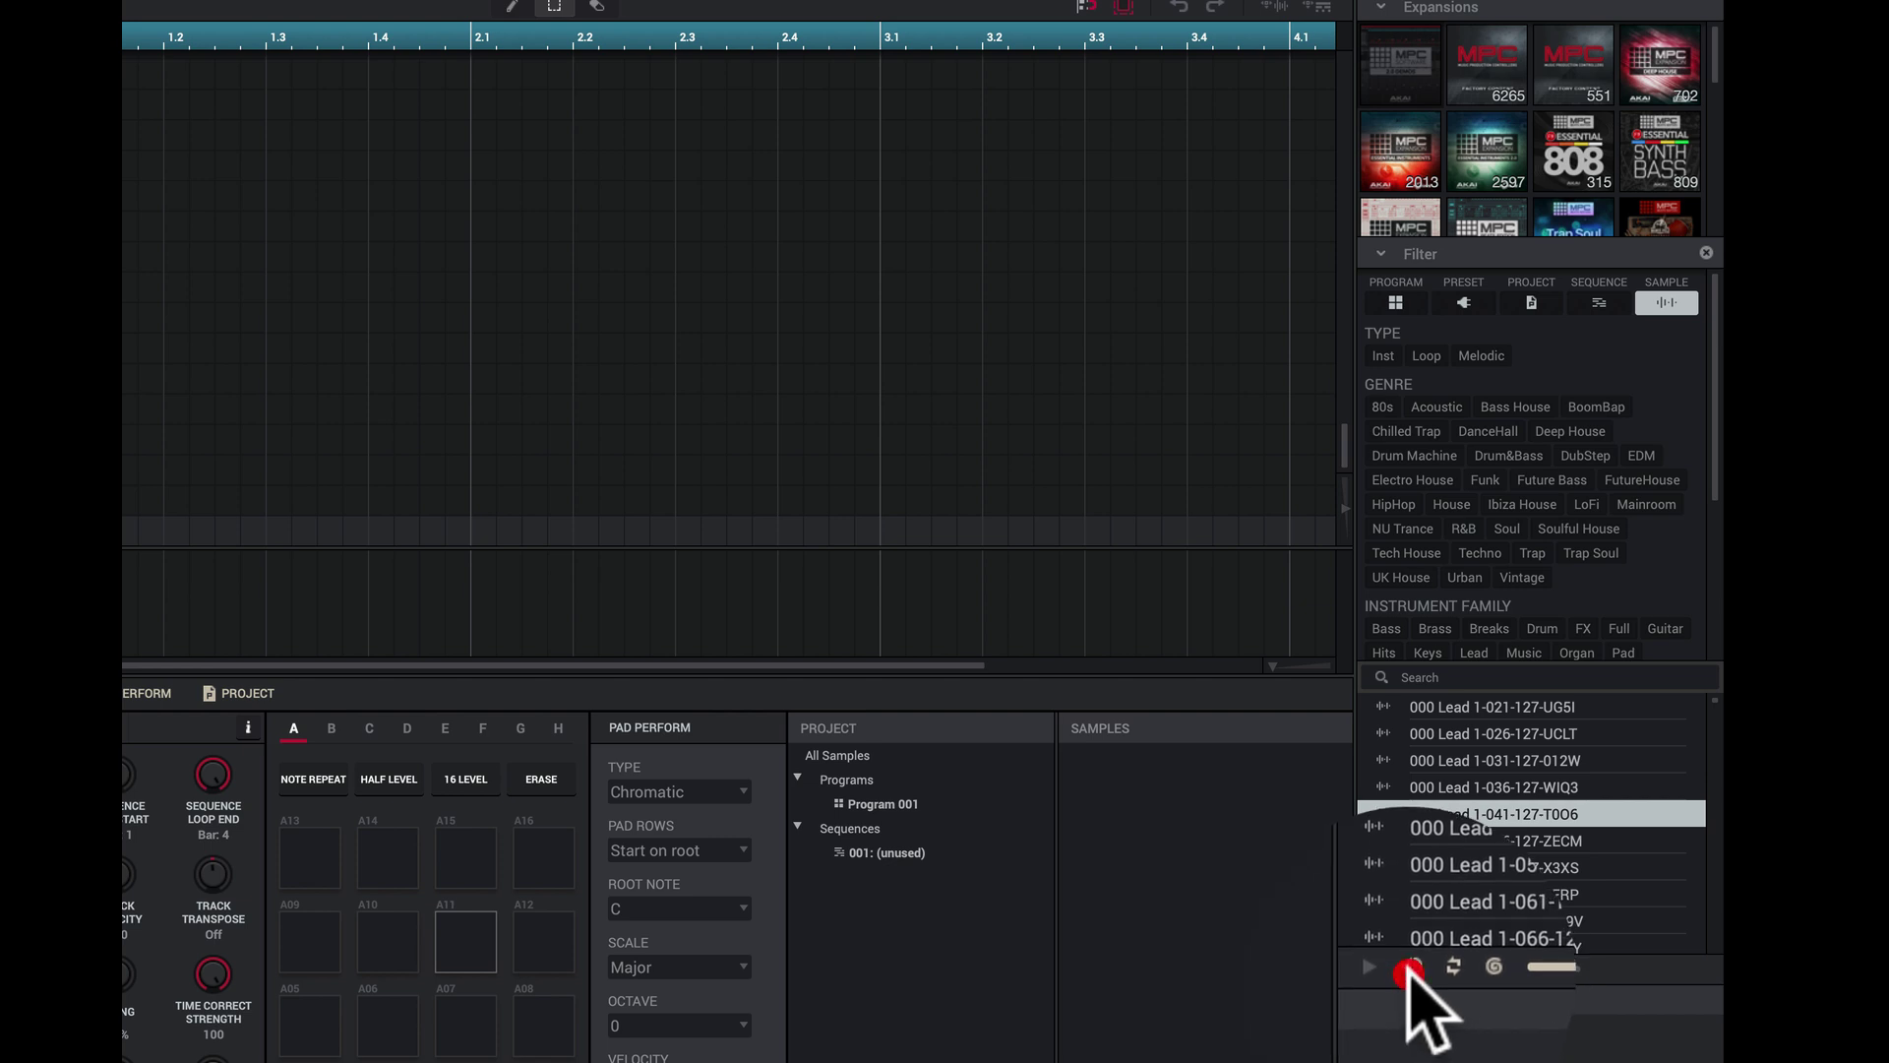
click(1409, 972)
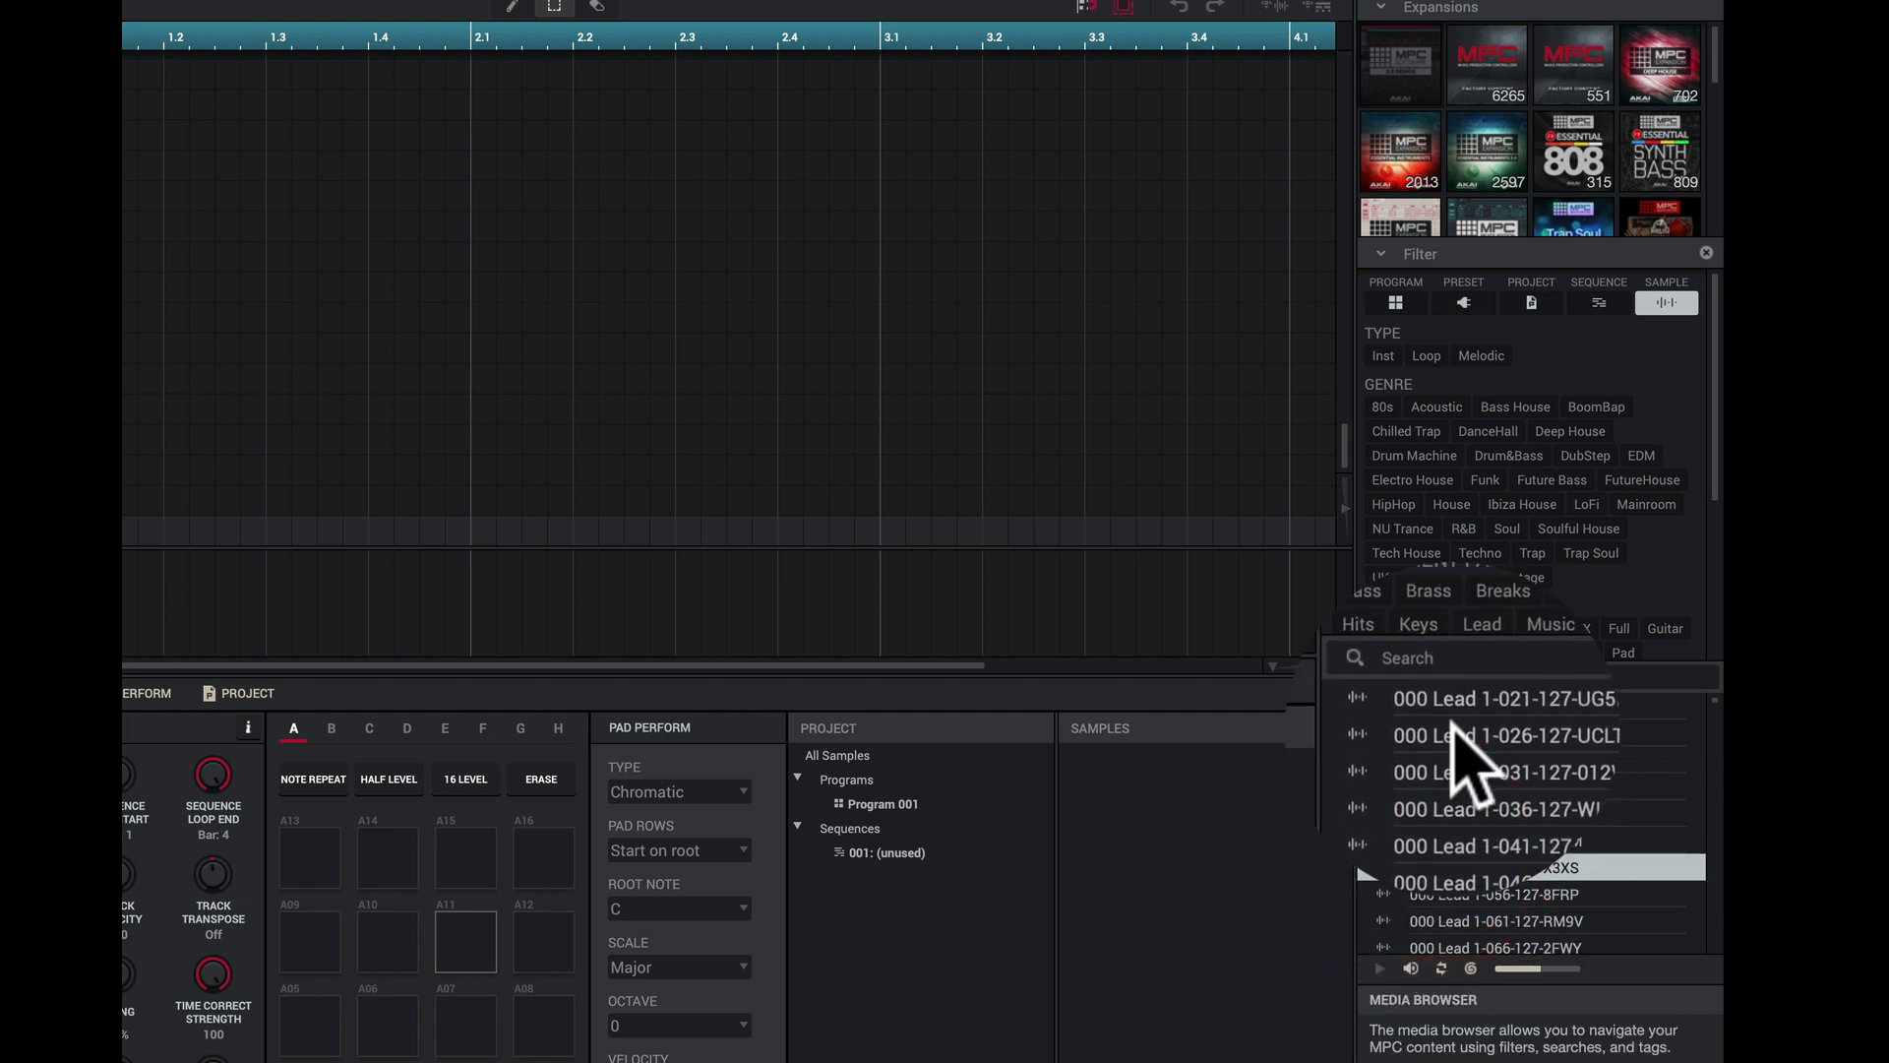
click(1454, 728)
click(1506, 906)
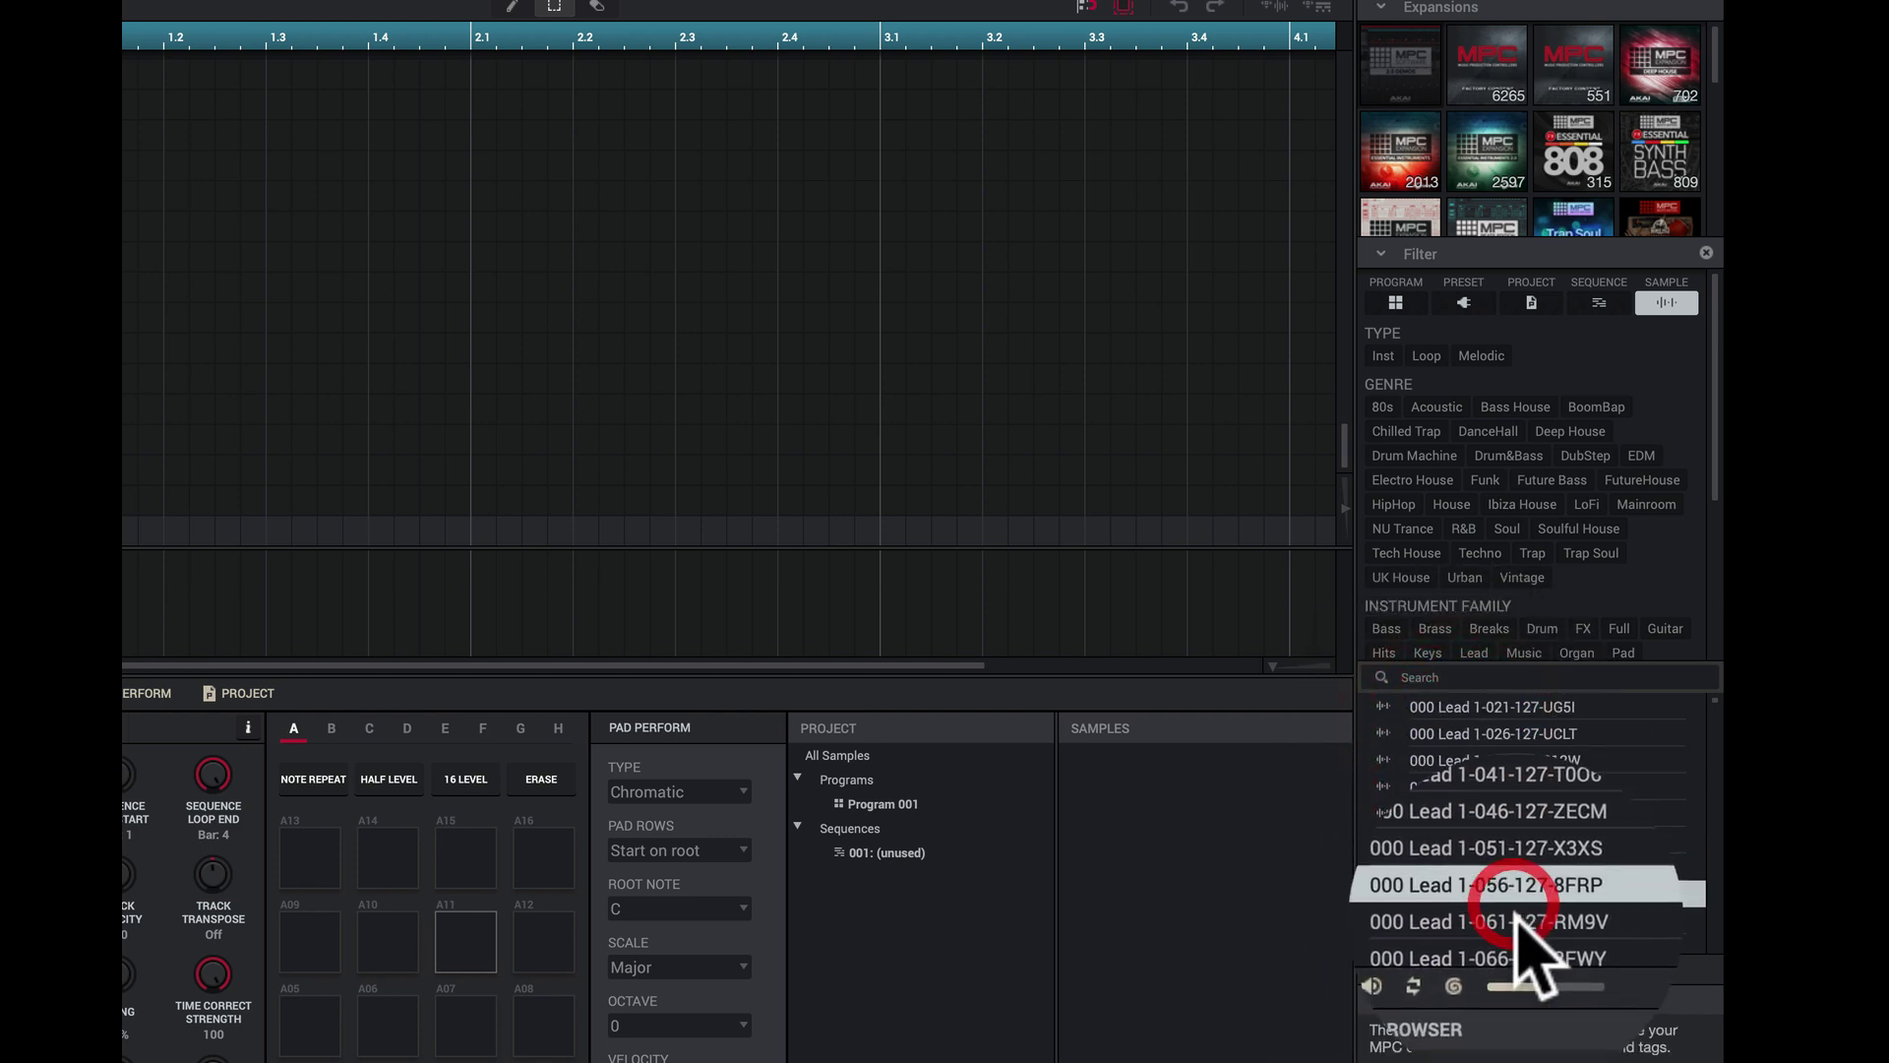
scroll(1508, 837, down, 3)
click(1500, 838)
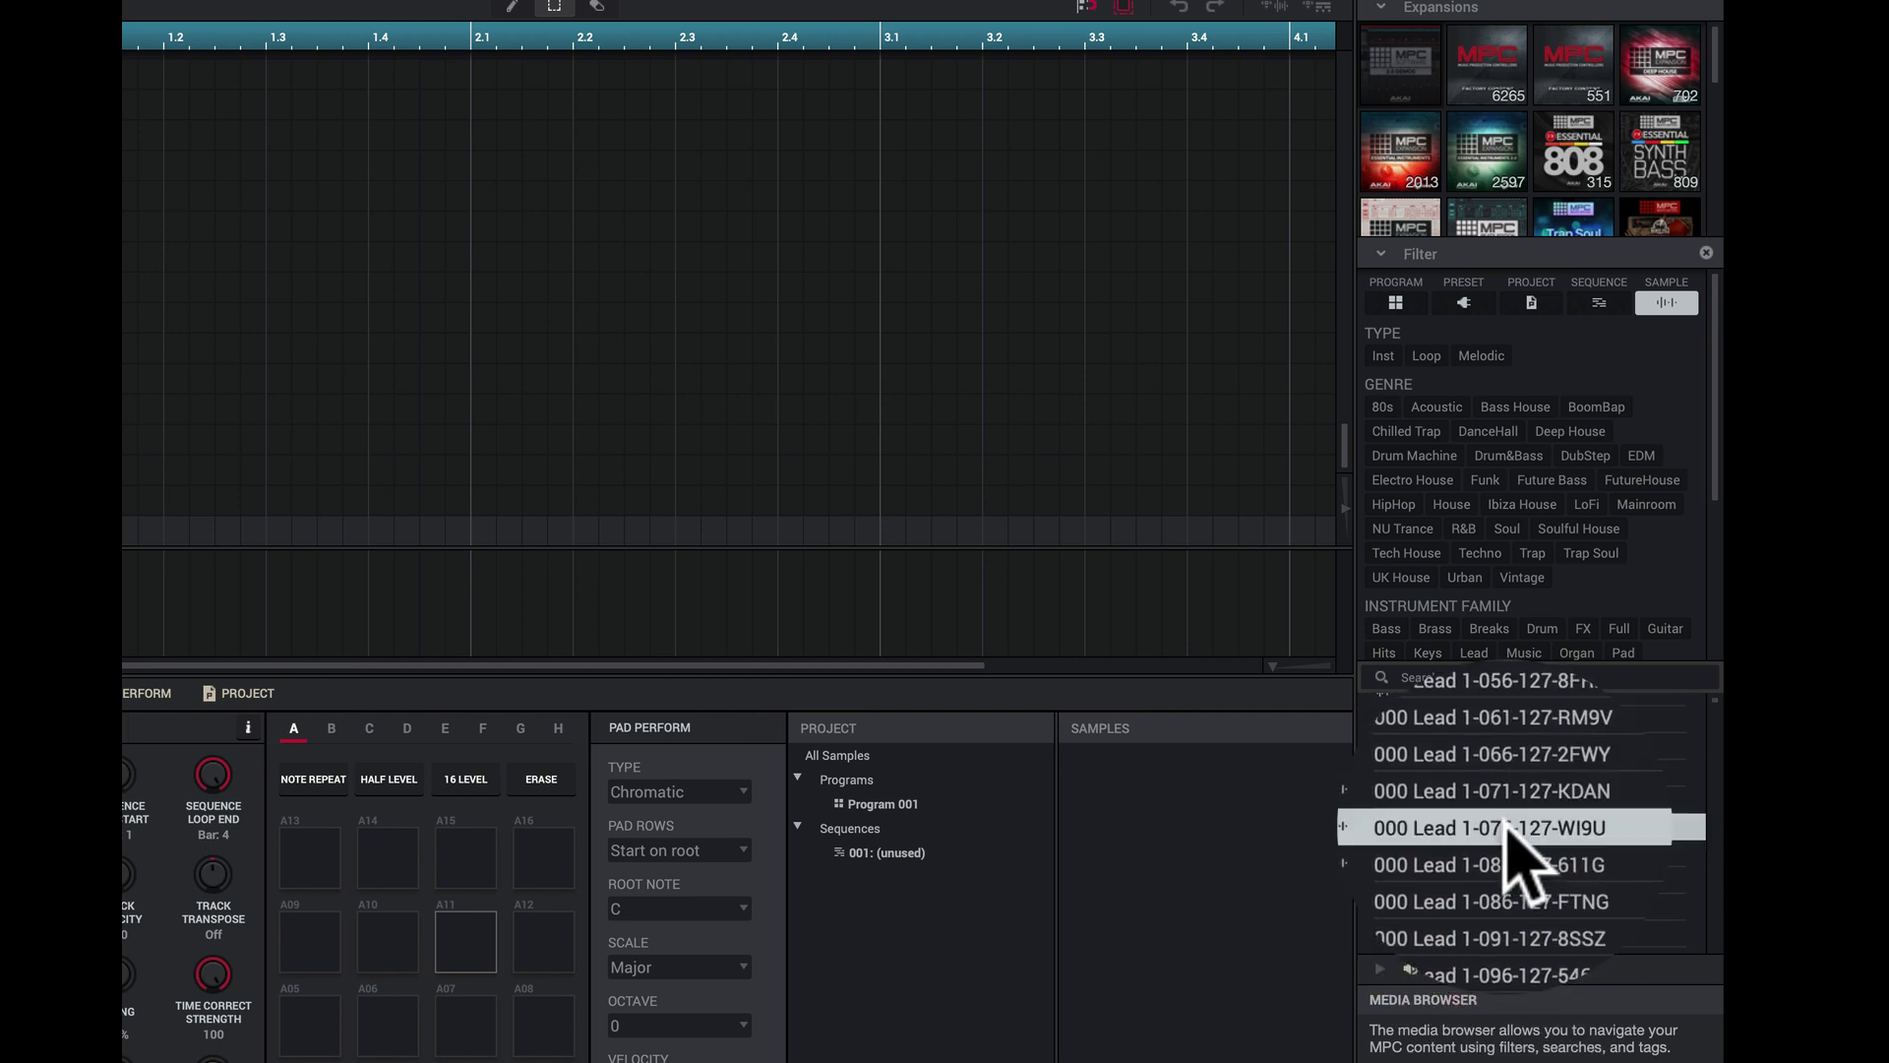
scroll(1504, 845, down, 1)
click(1519, 882)
click(1520, 906)
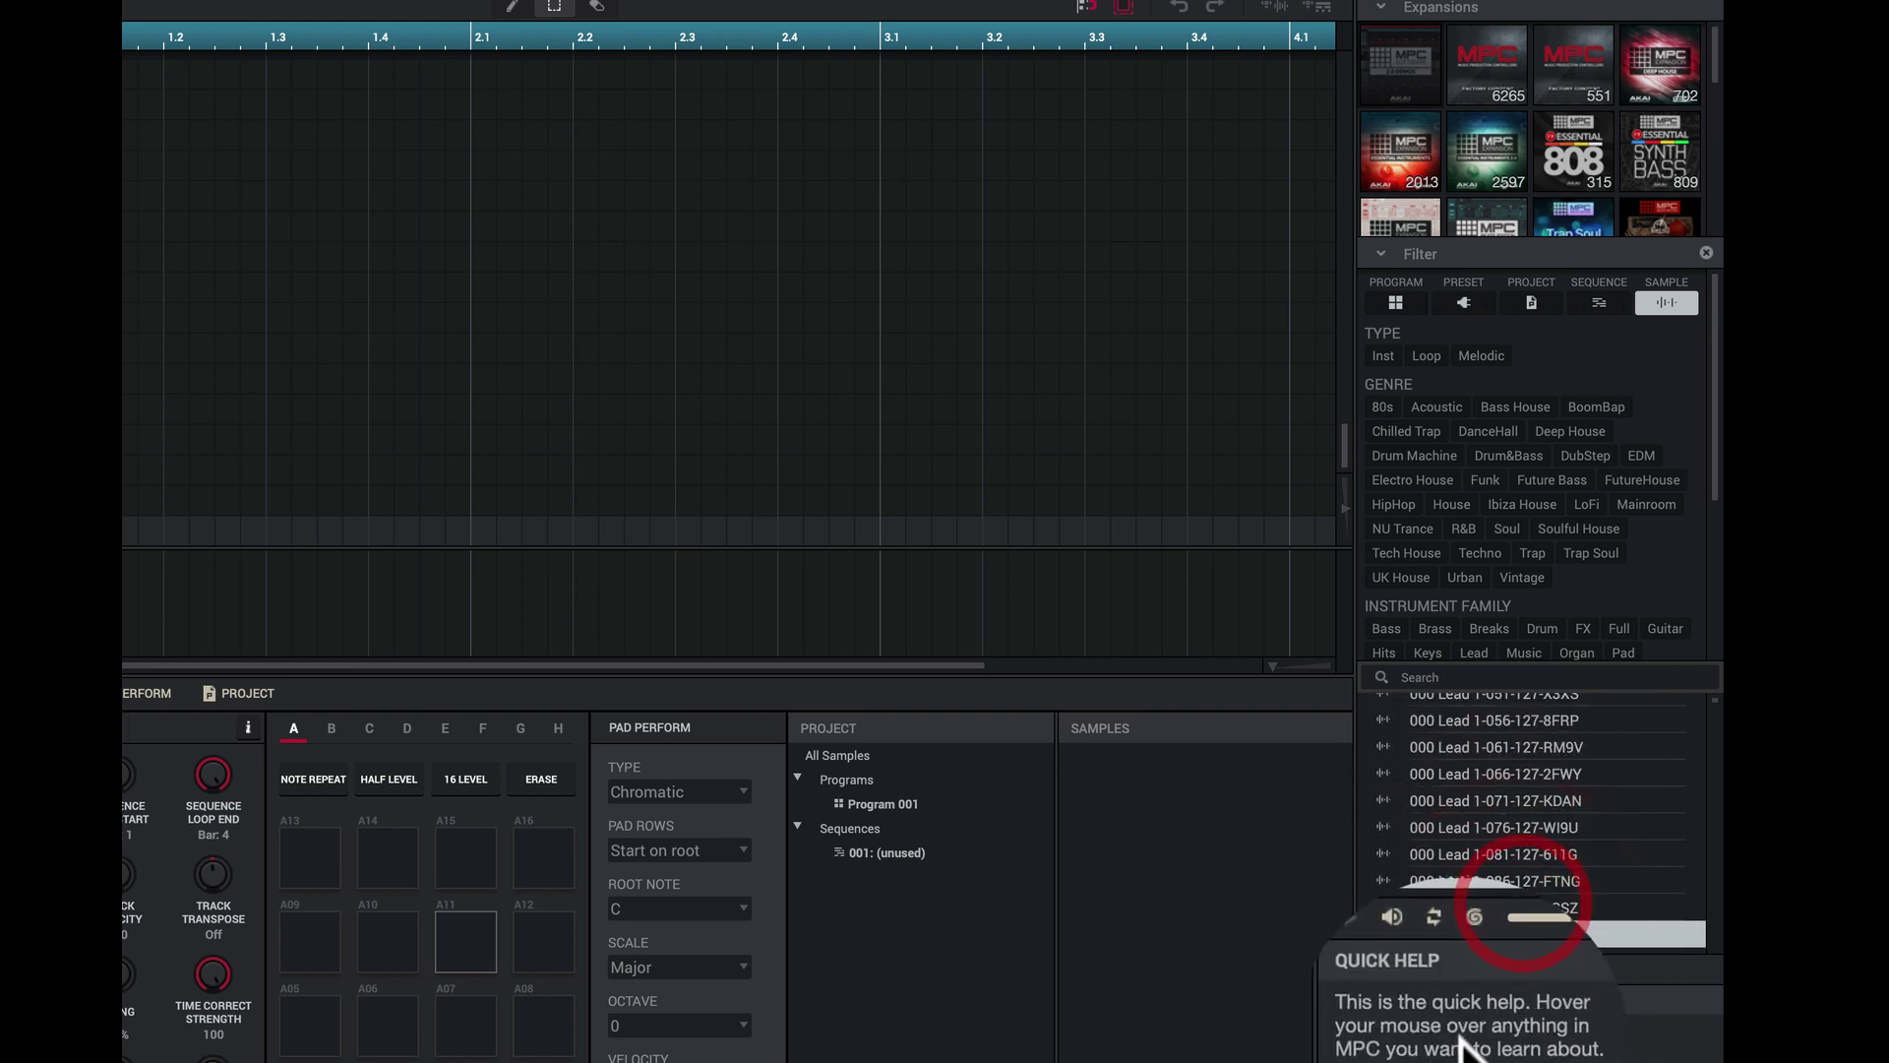
click(1515, 933)
click(1411, 969)
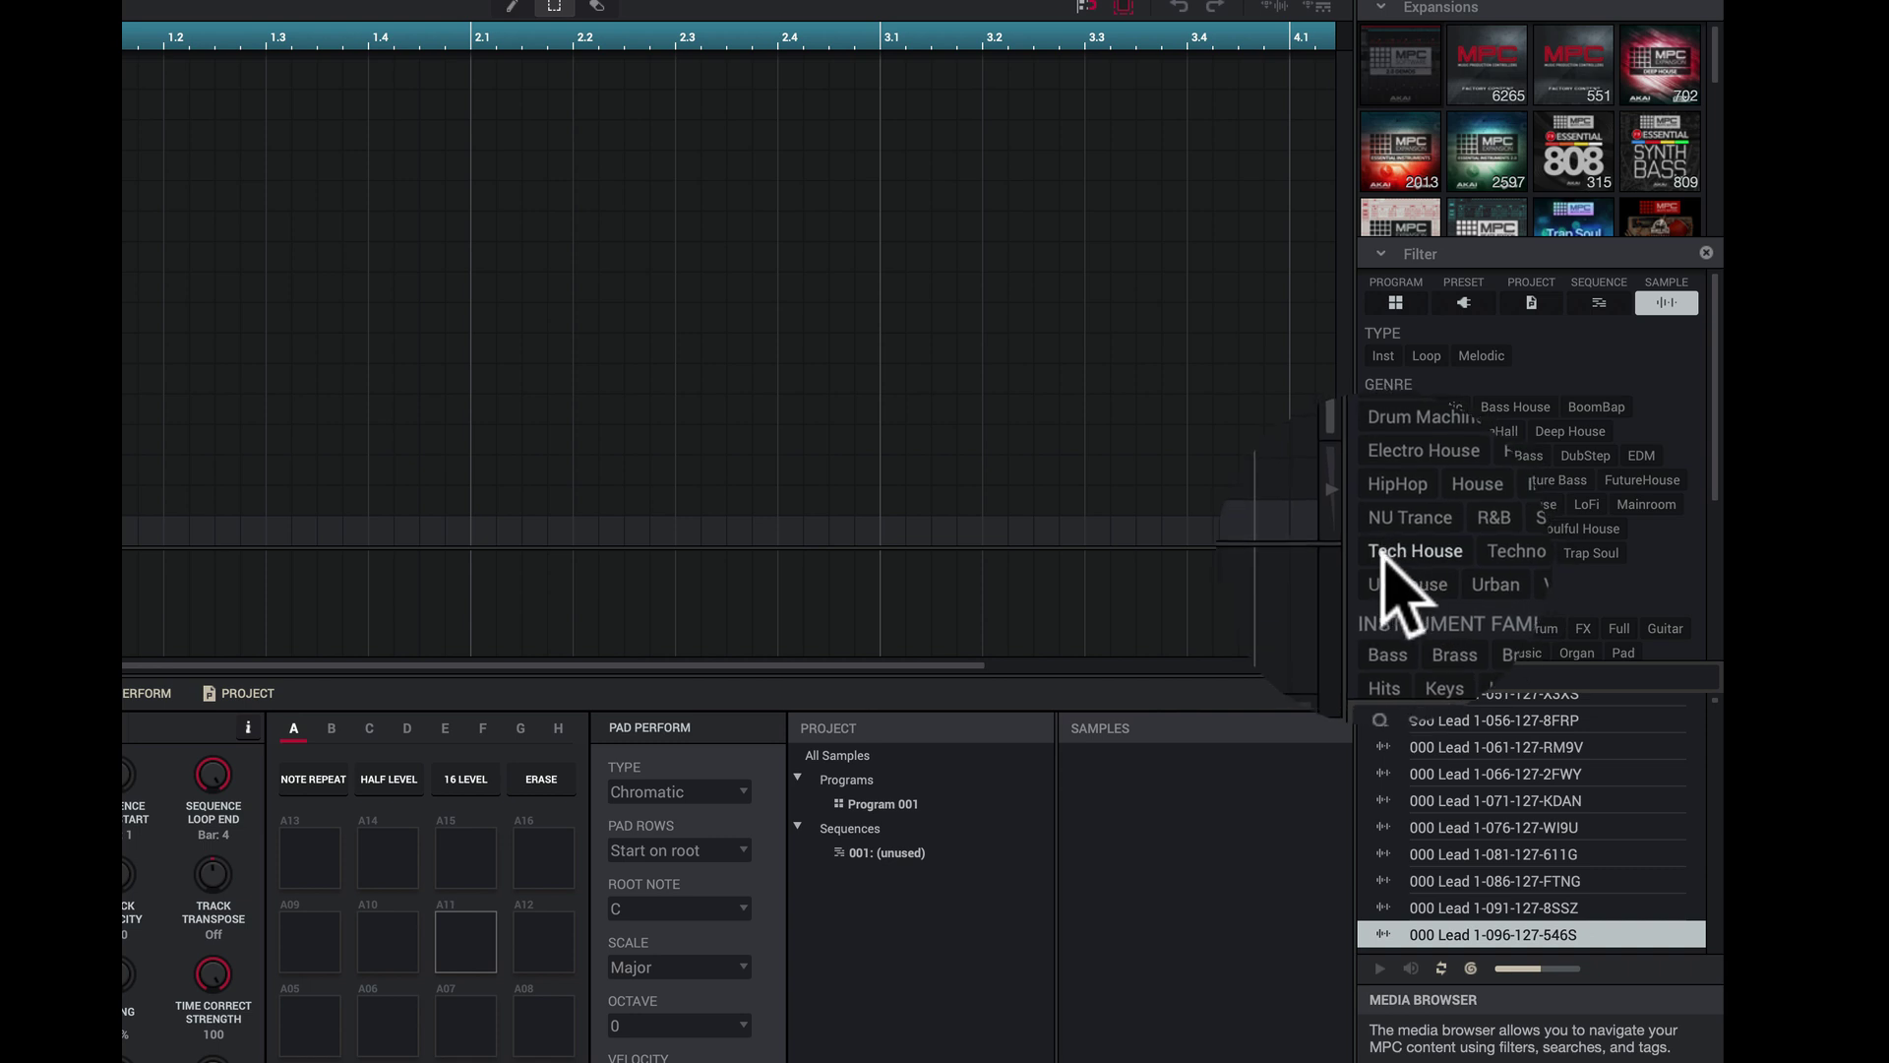
Step: Filter the samples to the R&B genre and Drum family, and audition several clap samples
click(1471, 532)
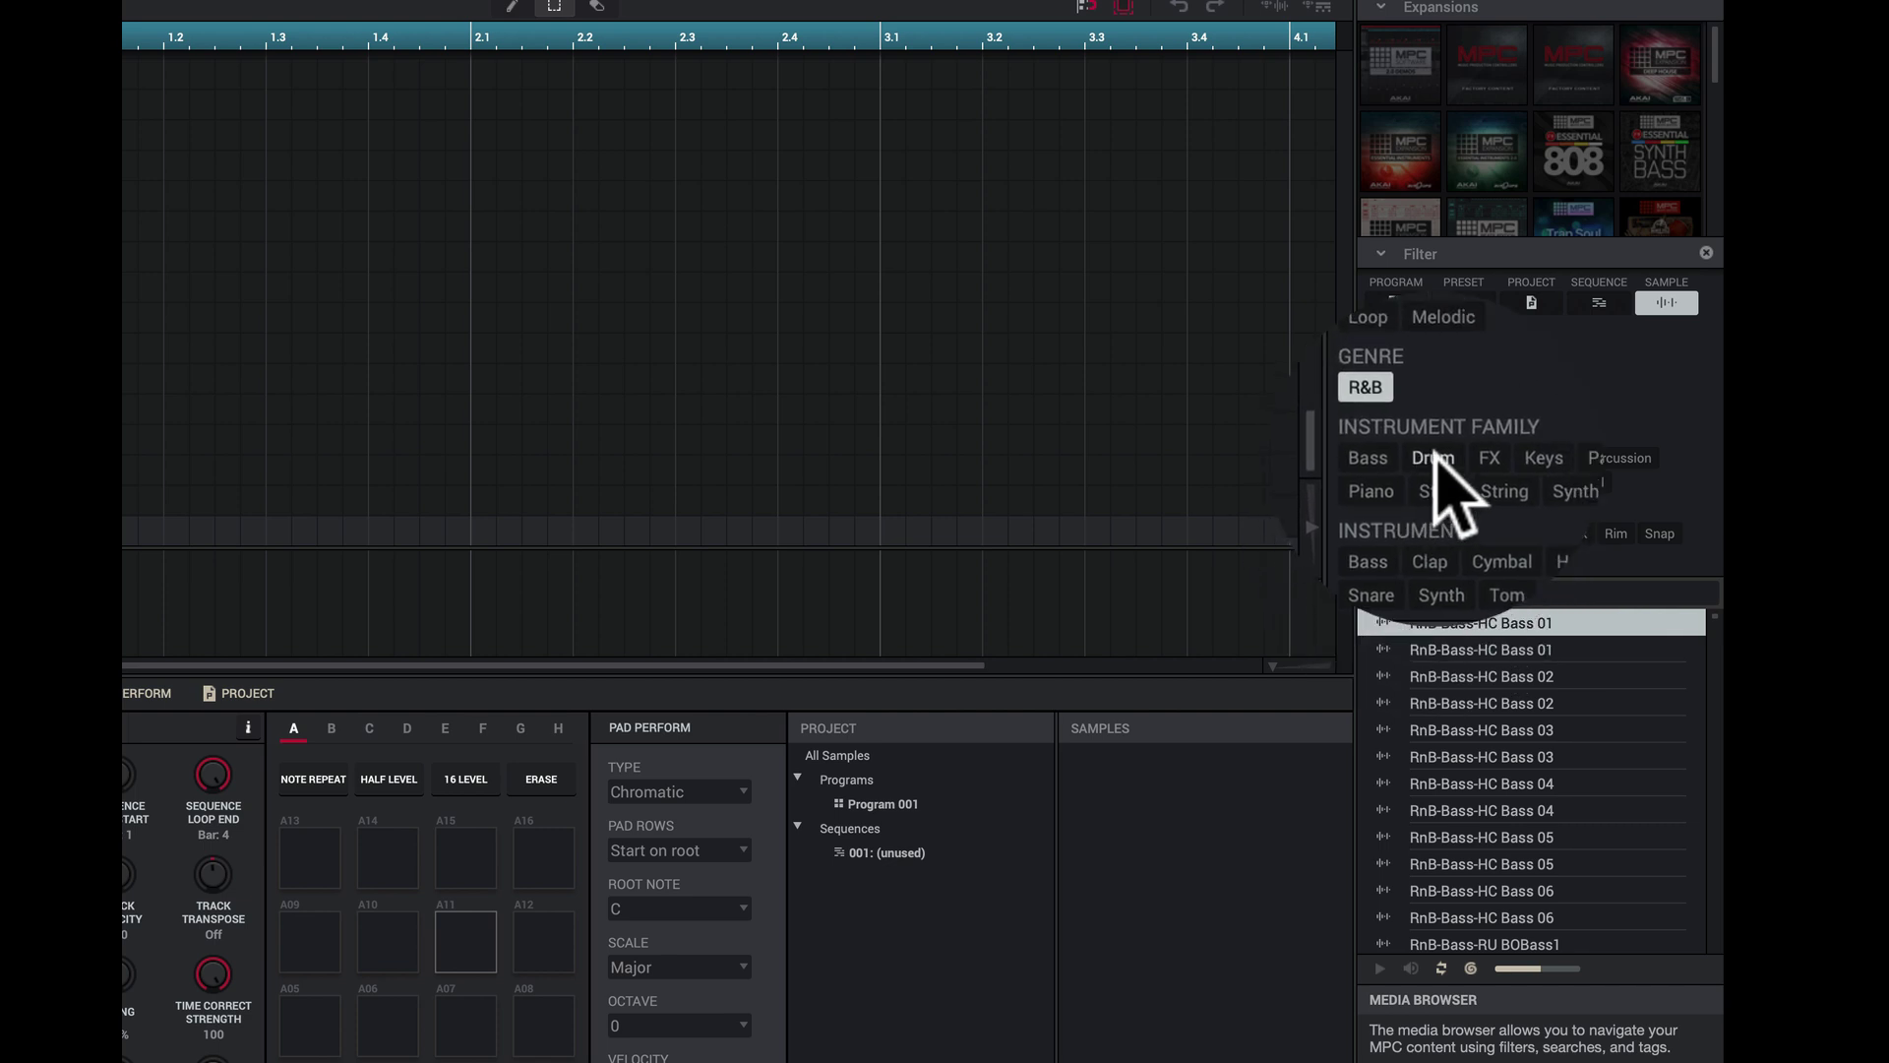
click(1434, 457)
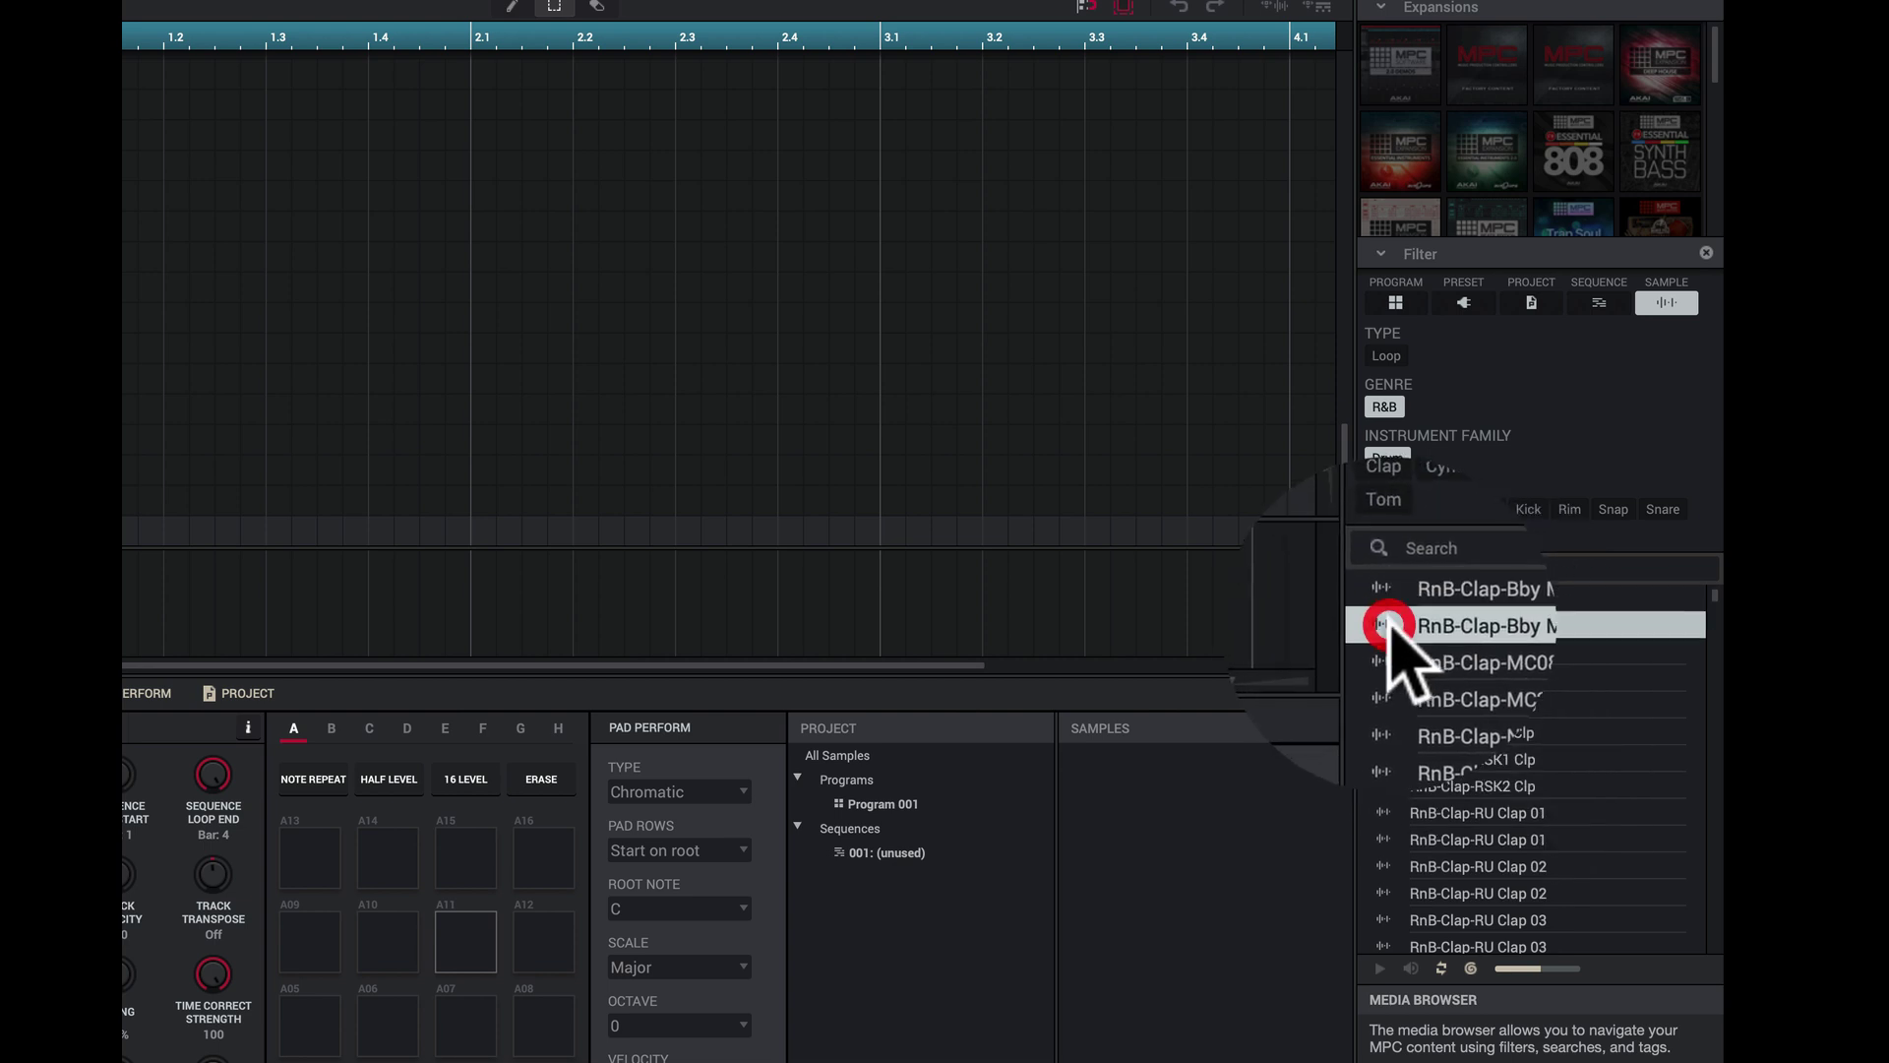
click(1392, 730)
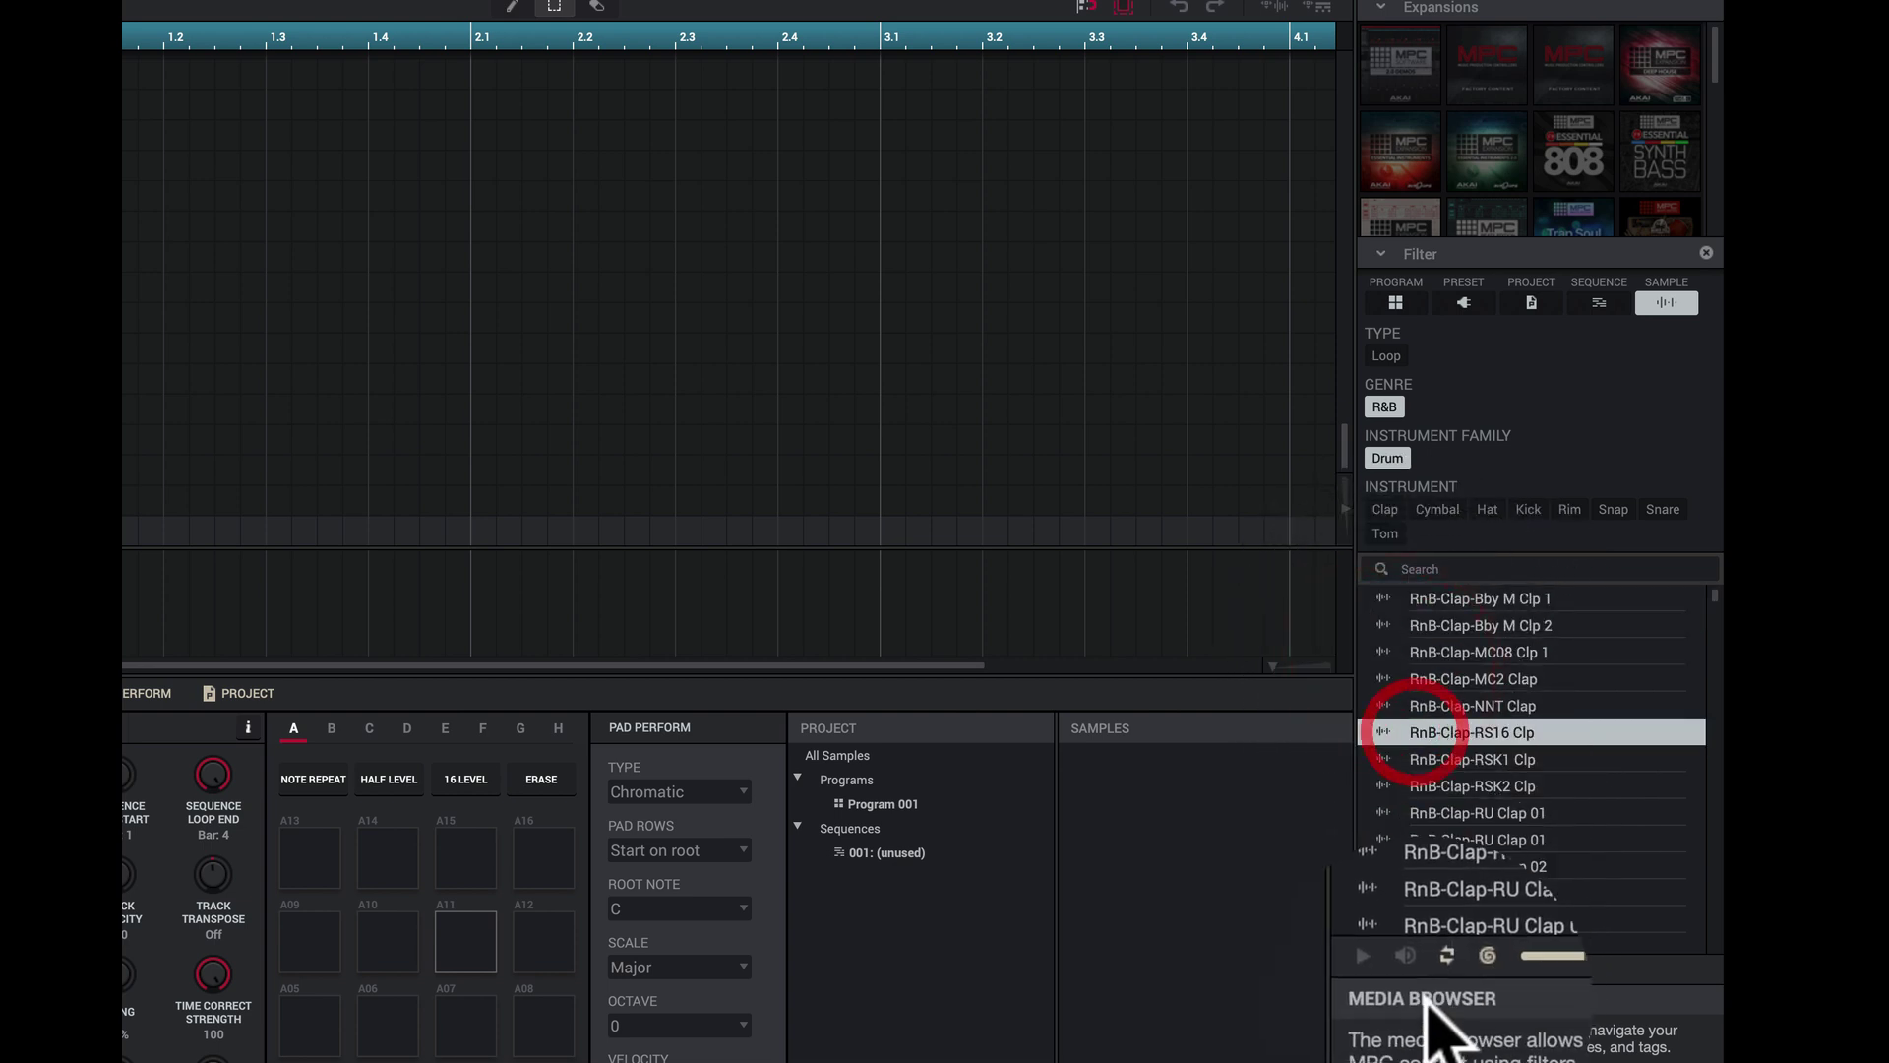
click(1410, 972)
click(1474, 760)
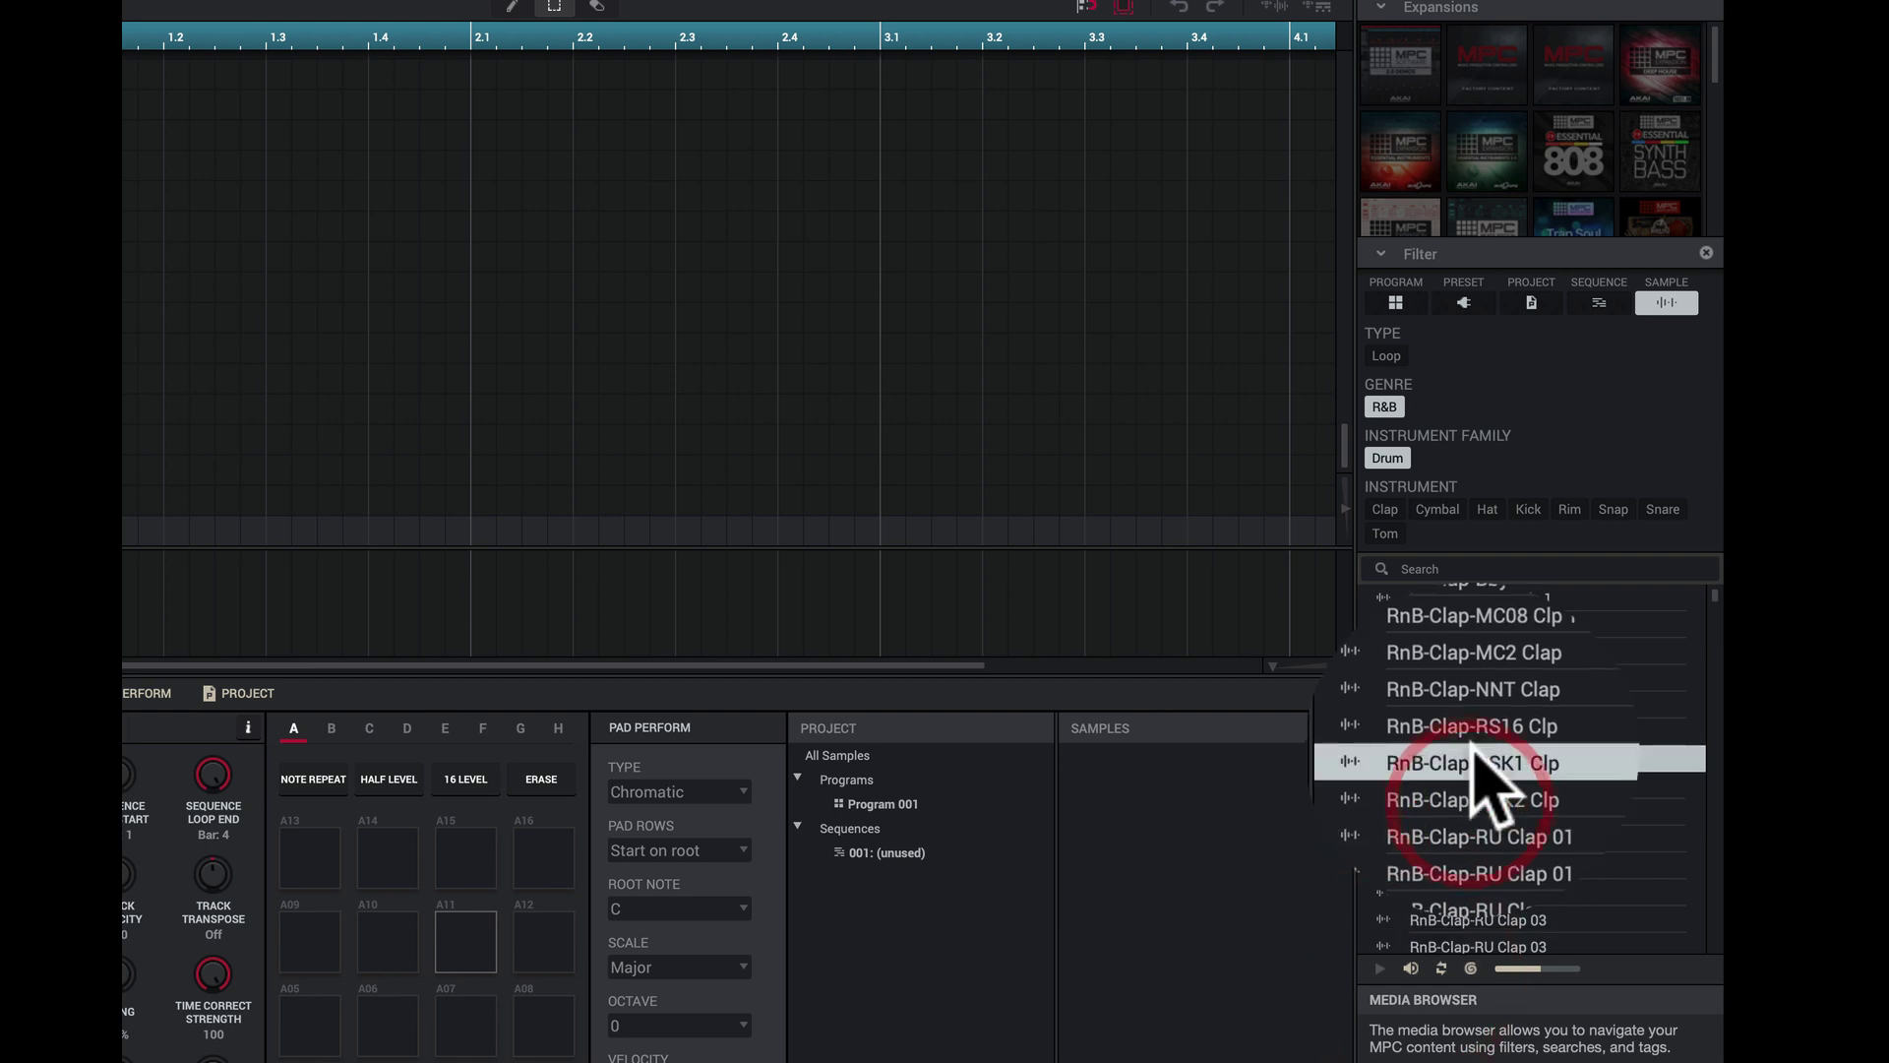
click(1484, 789)
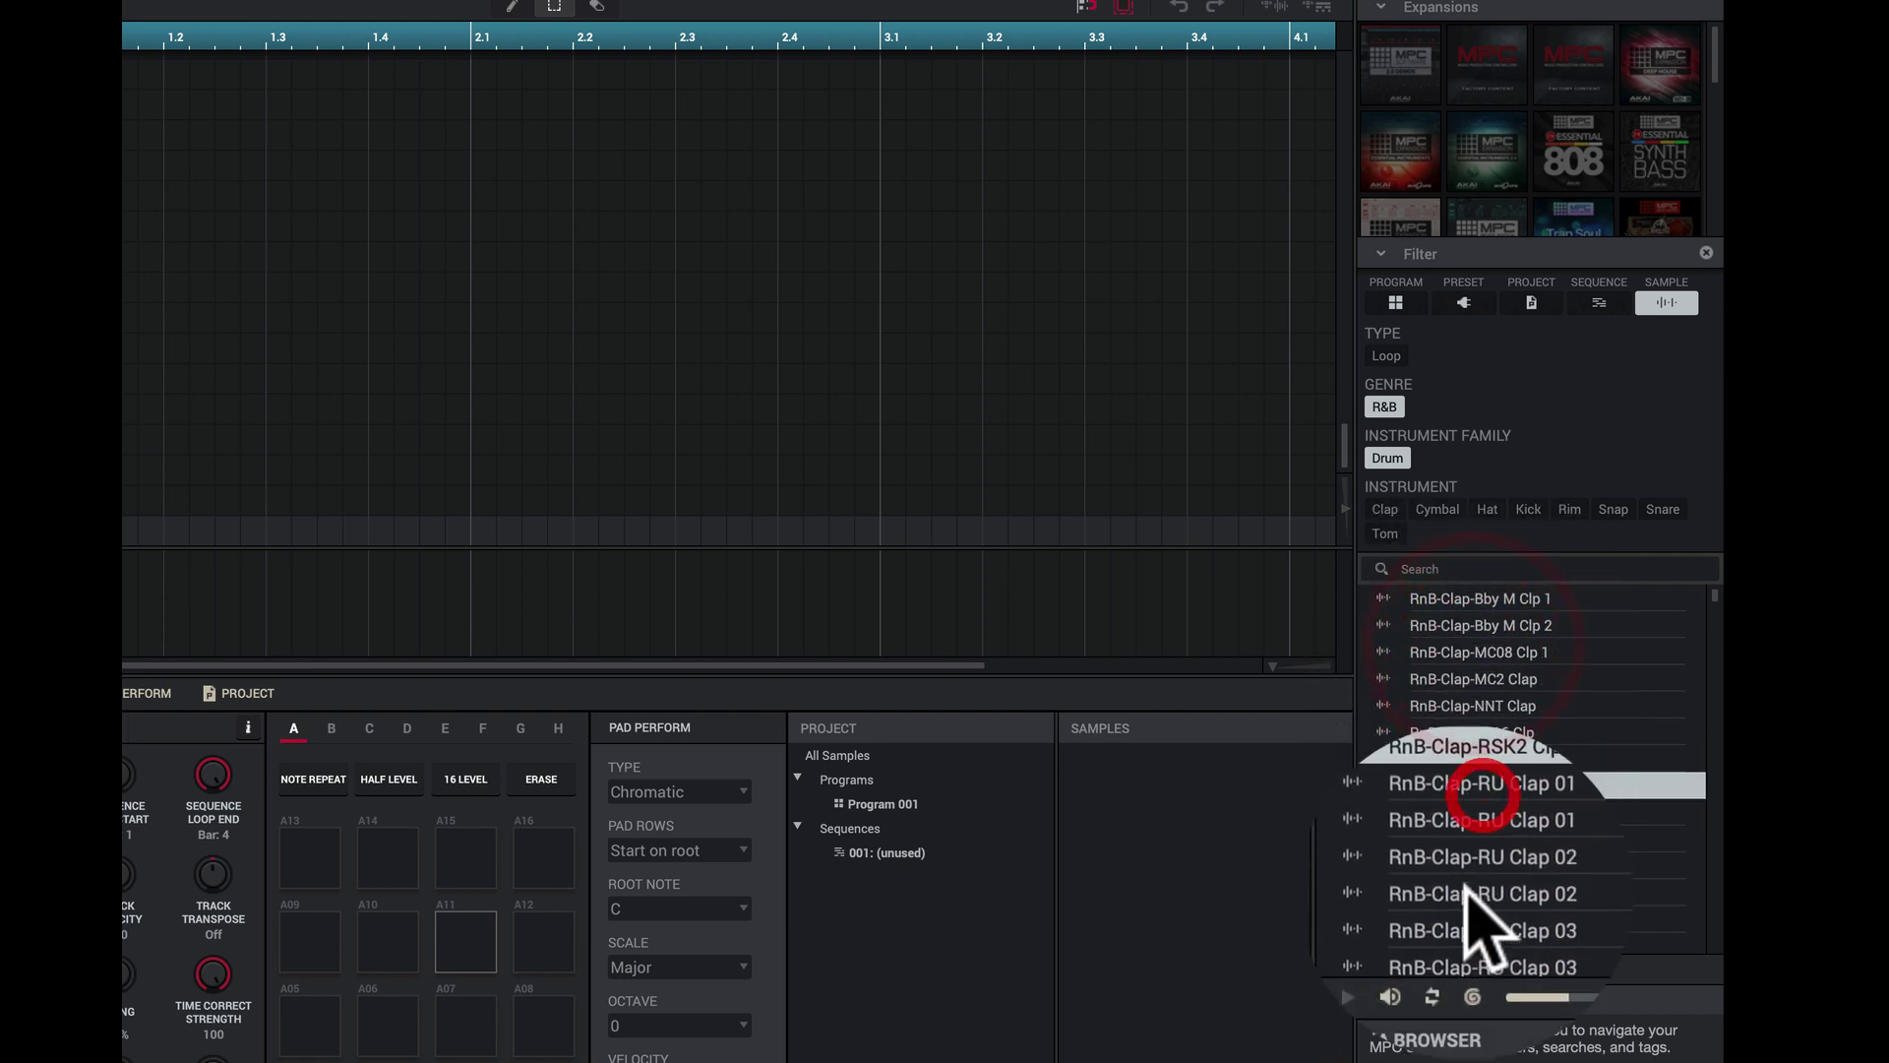
click(1456, 886)
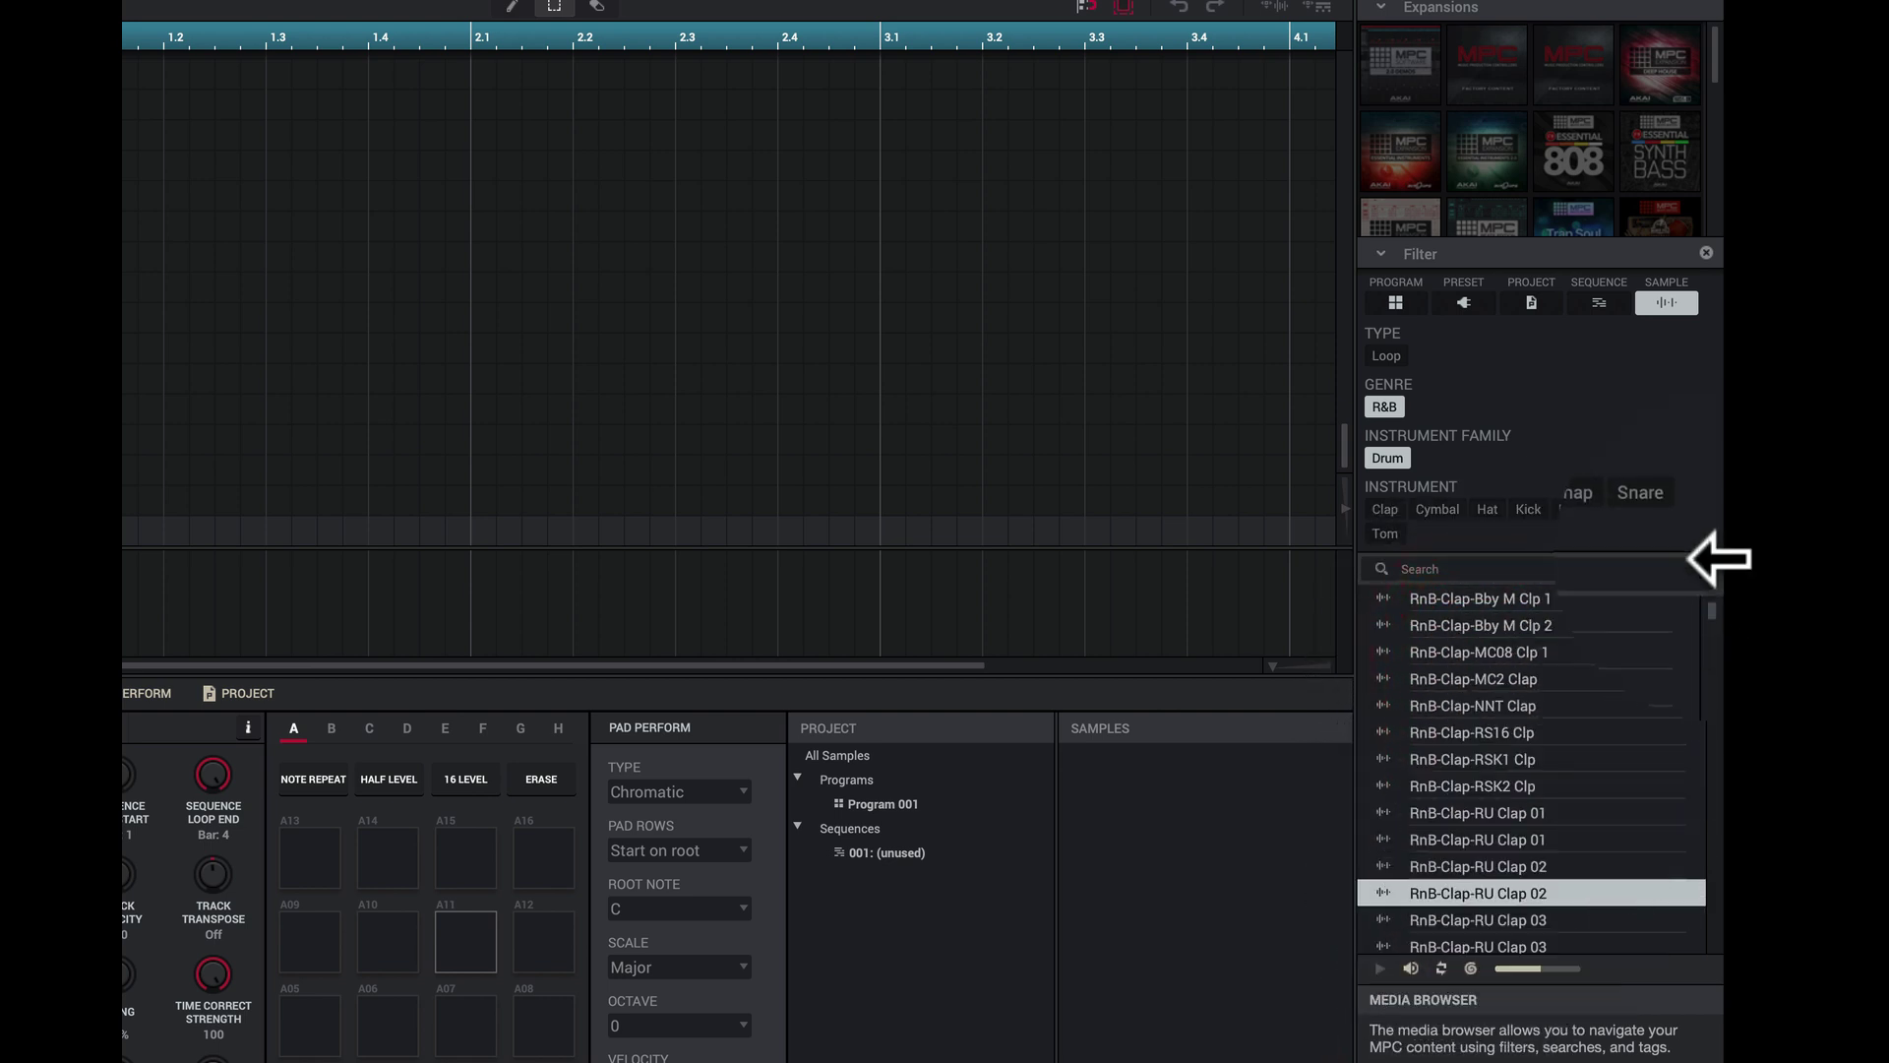
Step: Audition several snare samples further down the R&B drum list, ending with RnB-Snare-HC Snare 01
scroll(1717, 630, down, 15)
drag(1714, 665, 1717, 901)
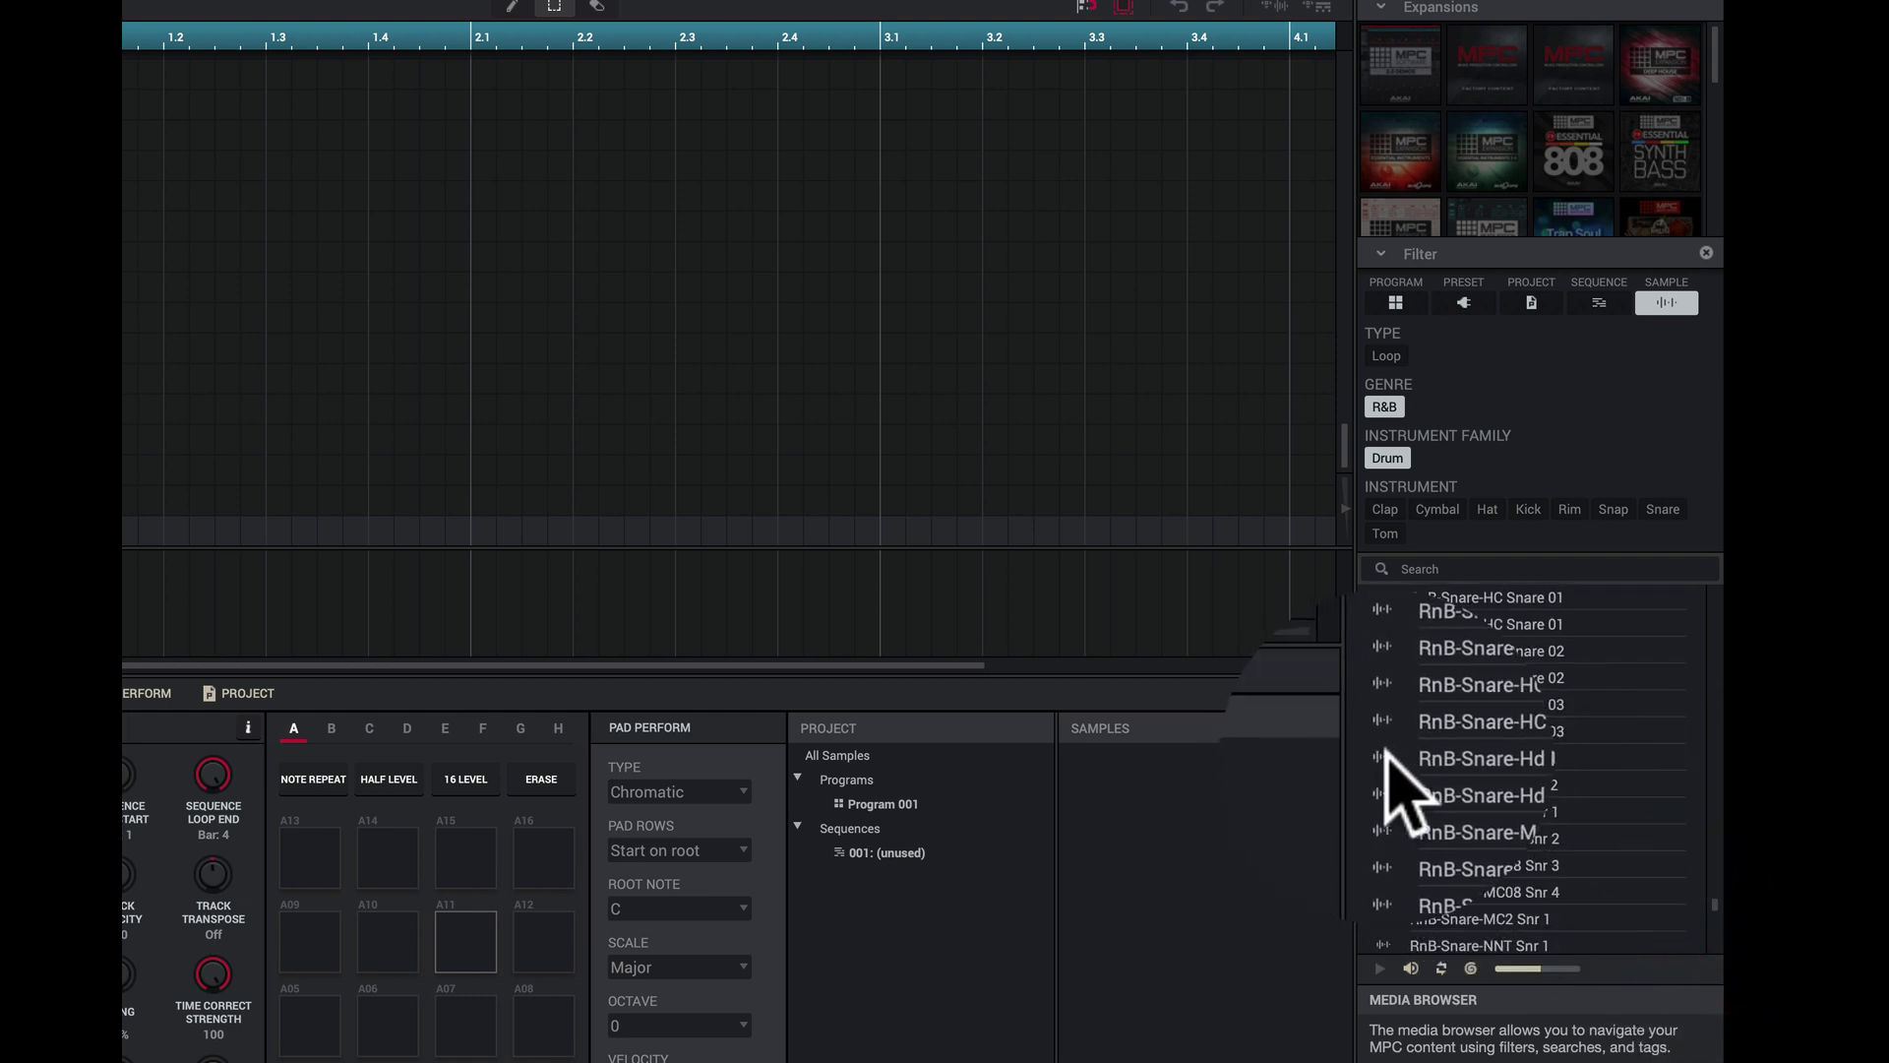
click(1397, 827)
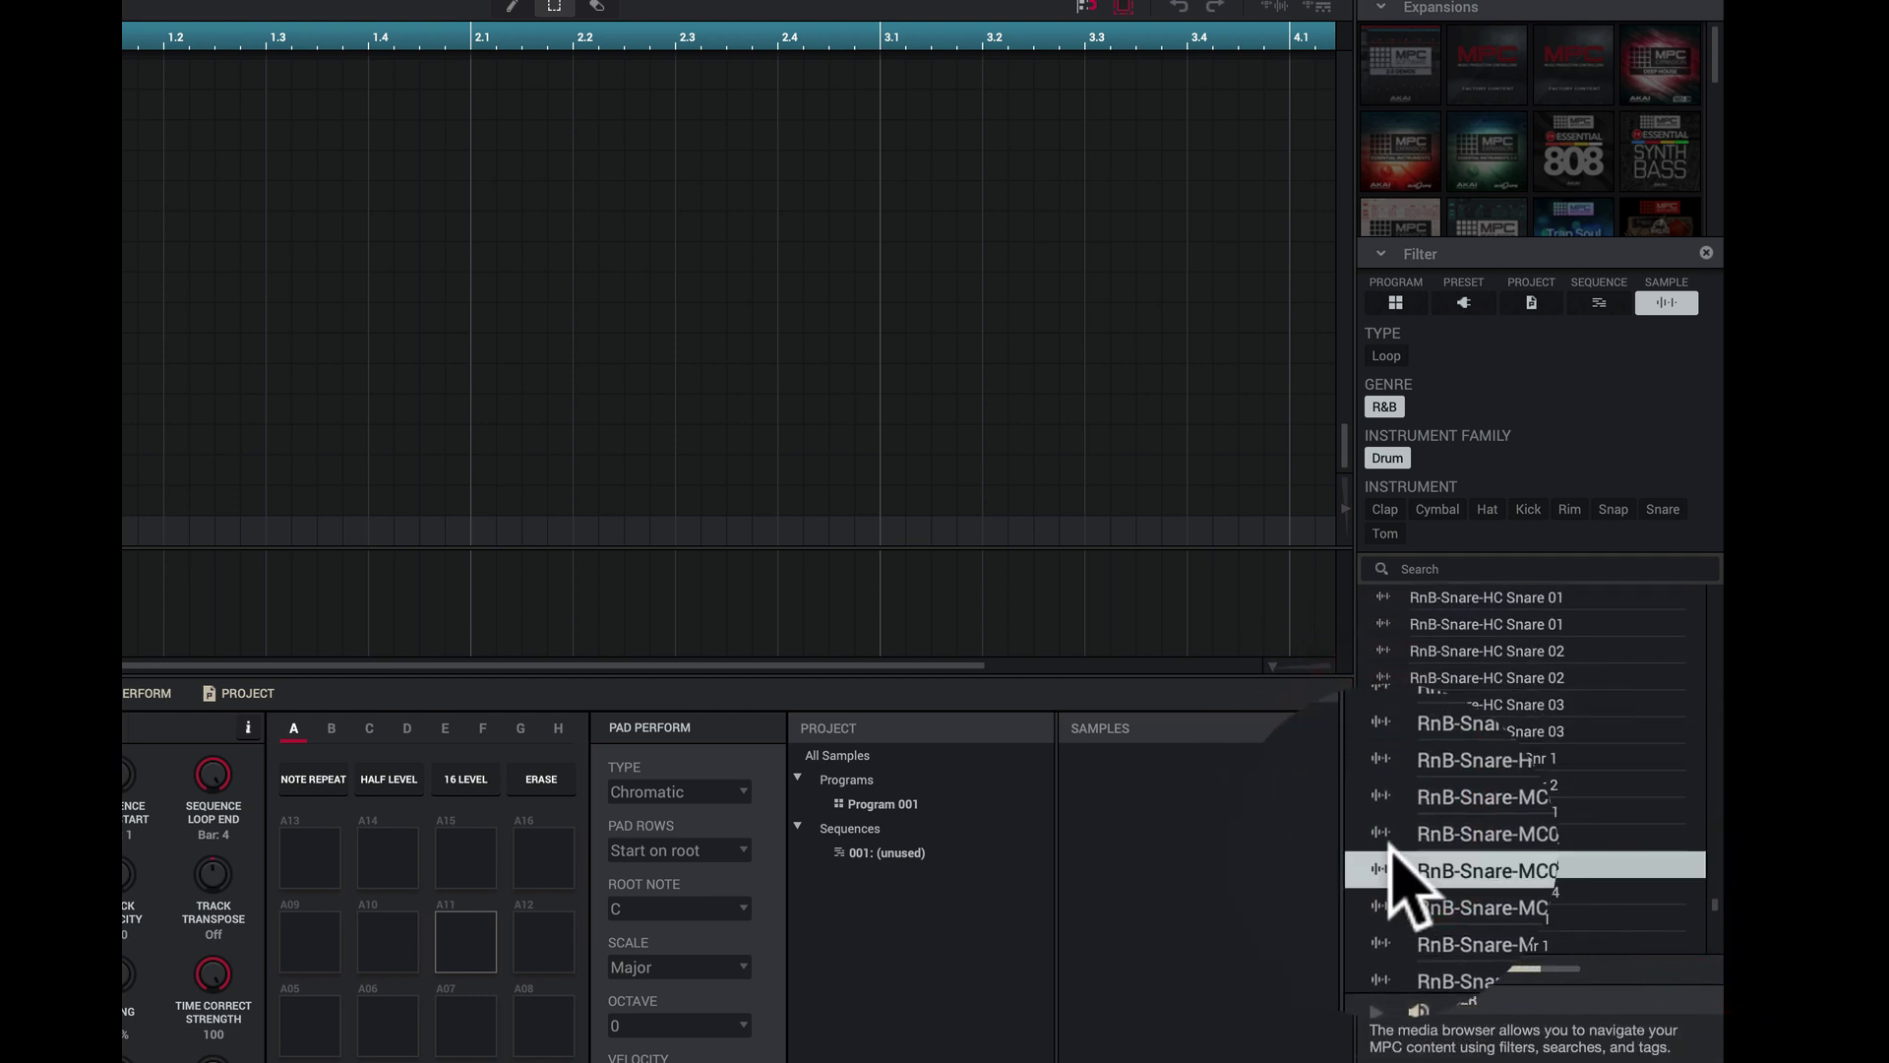
click(1388, 756)
click(1391, 678)
click(1386, 593)
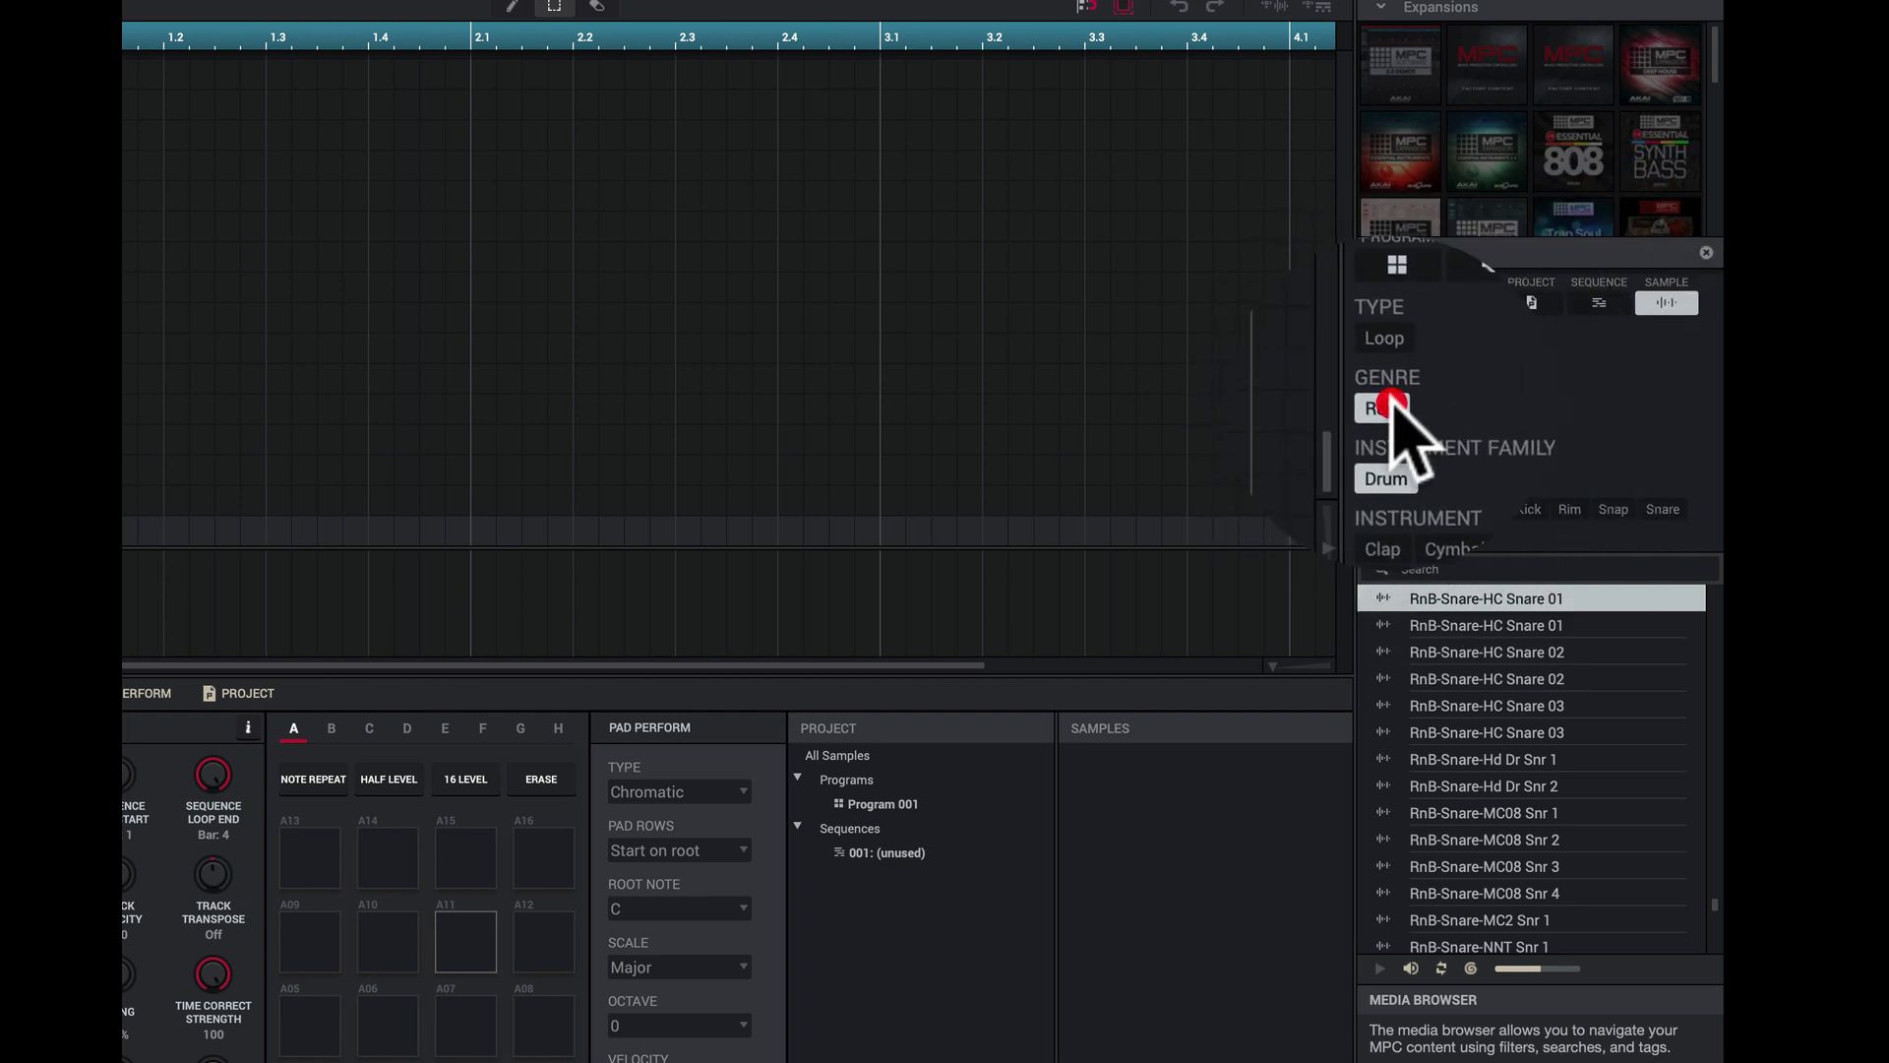
Step: Clear the R&B filter with auditioning switched off, and search the samples for 808
click(1389, 404)
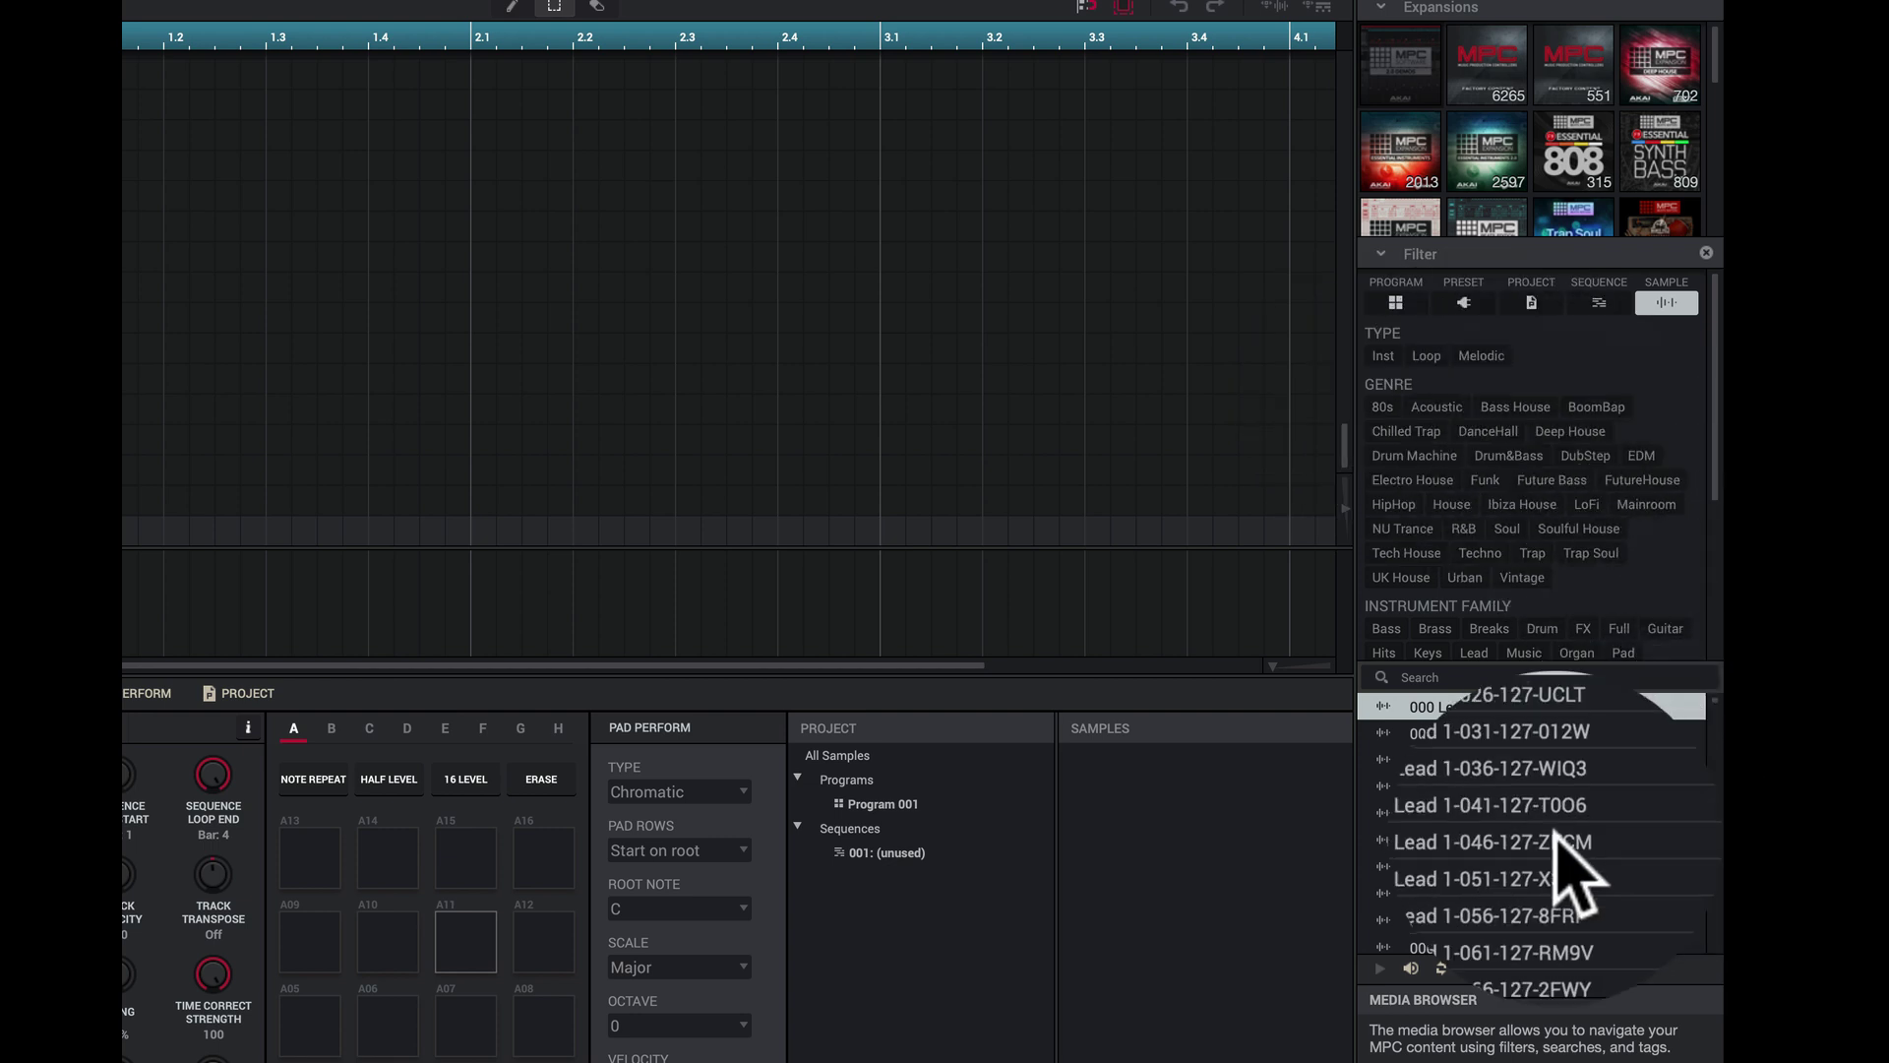
click(1410, 968)
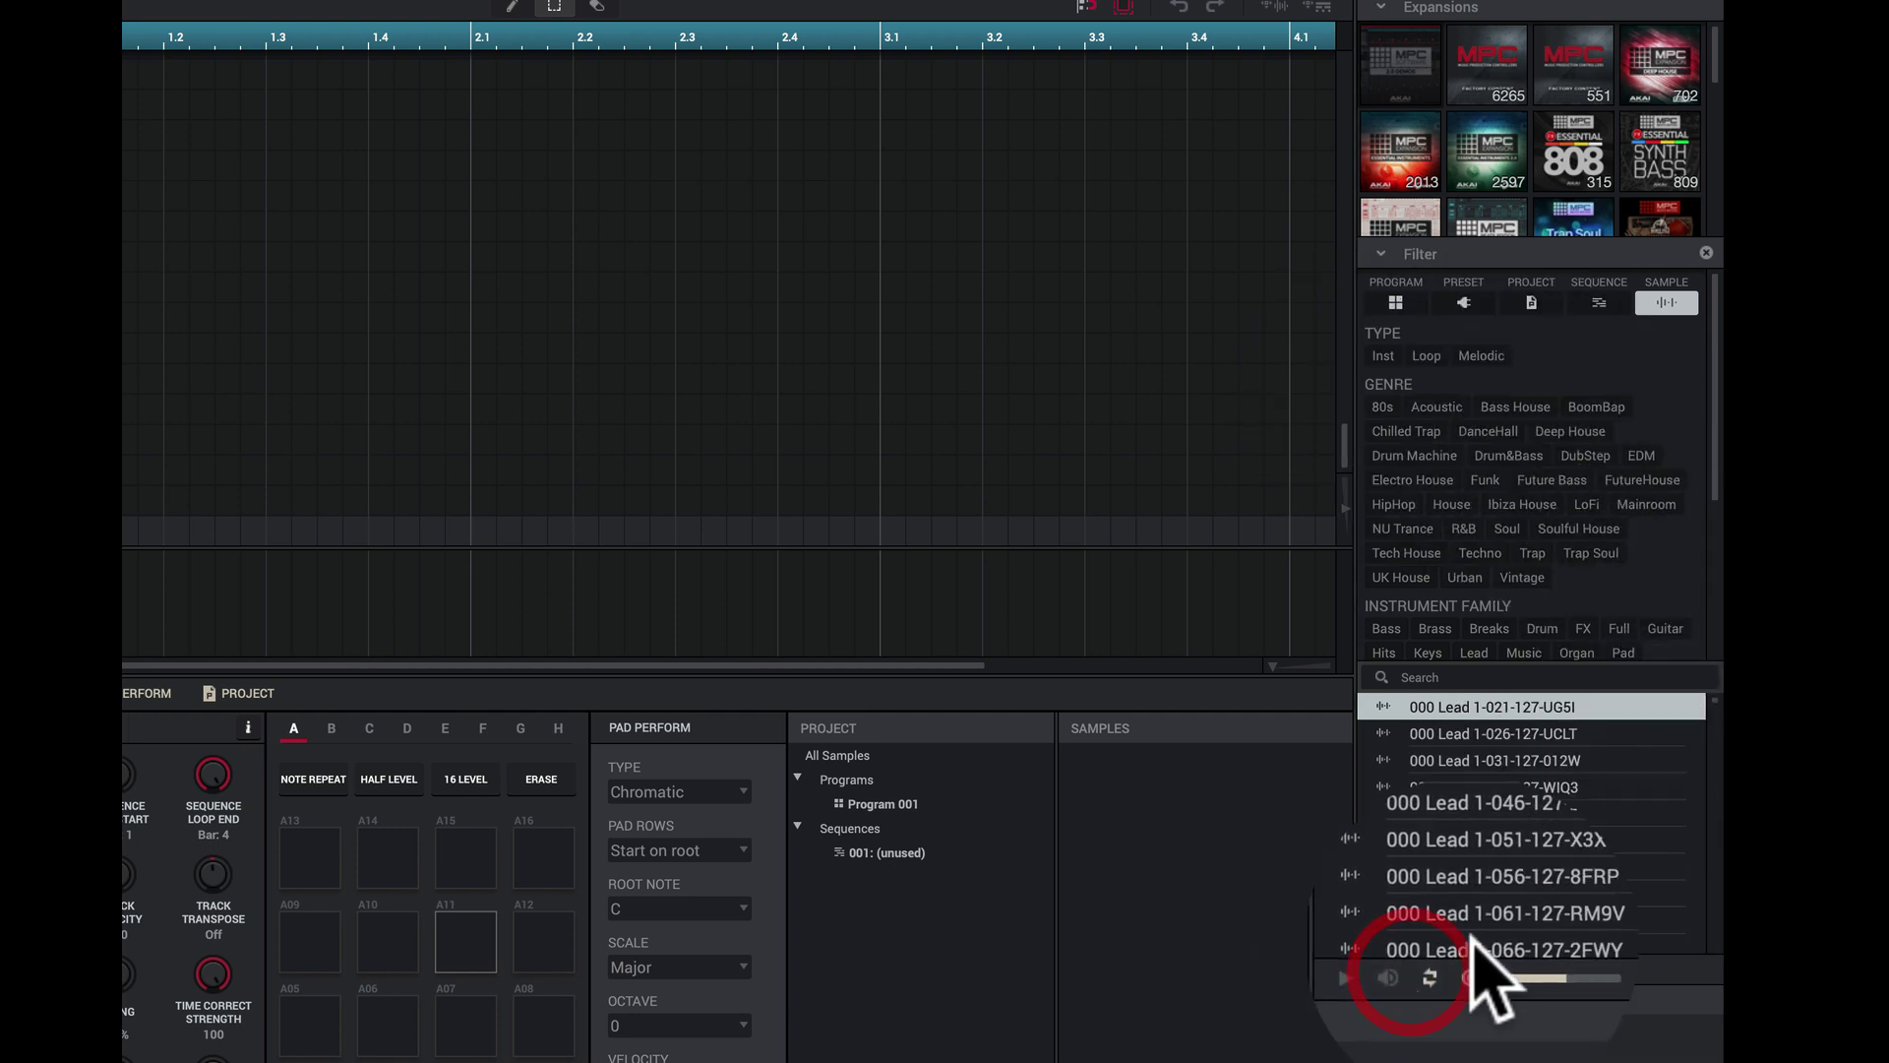
click(1474, 677)
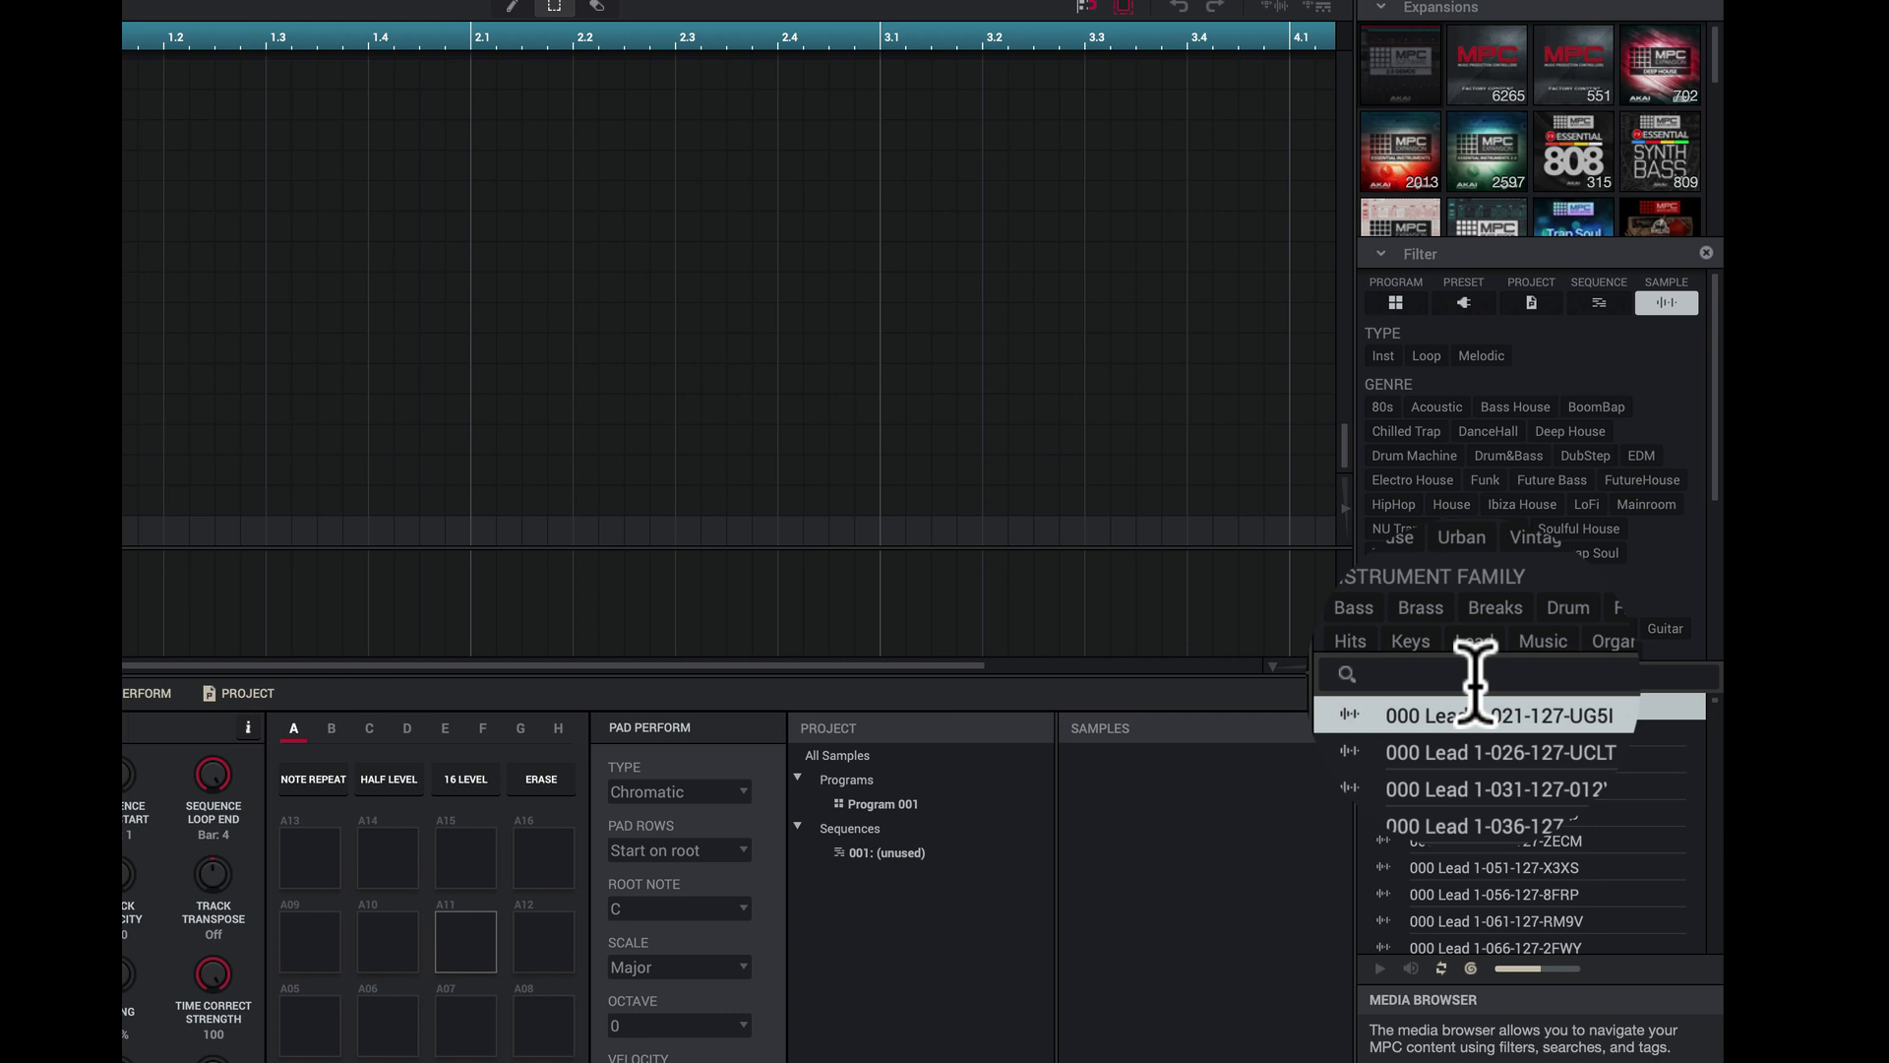
text(808)
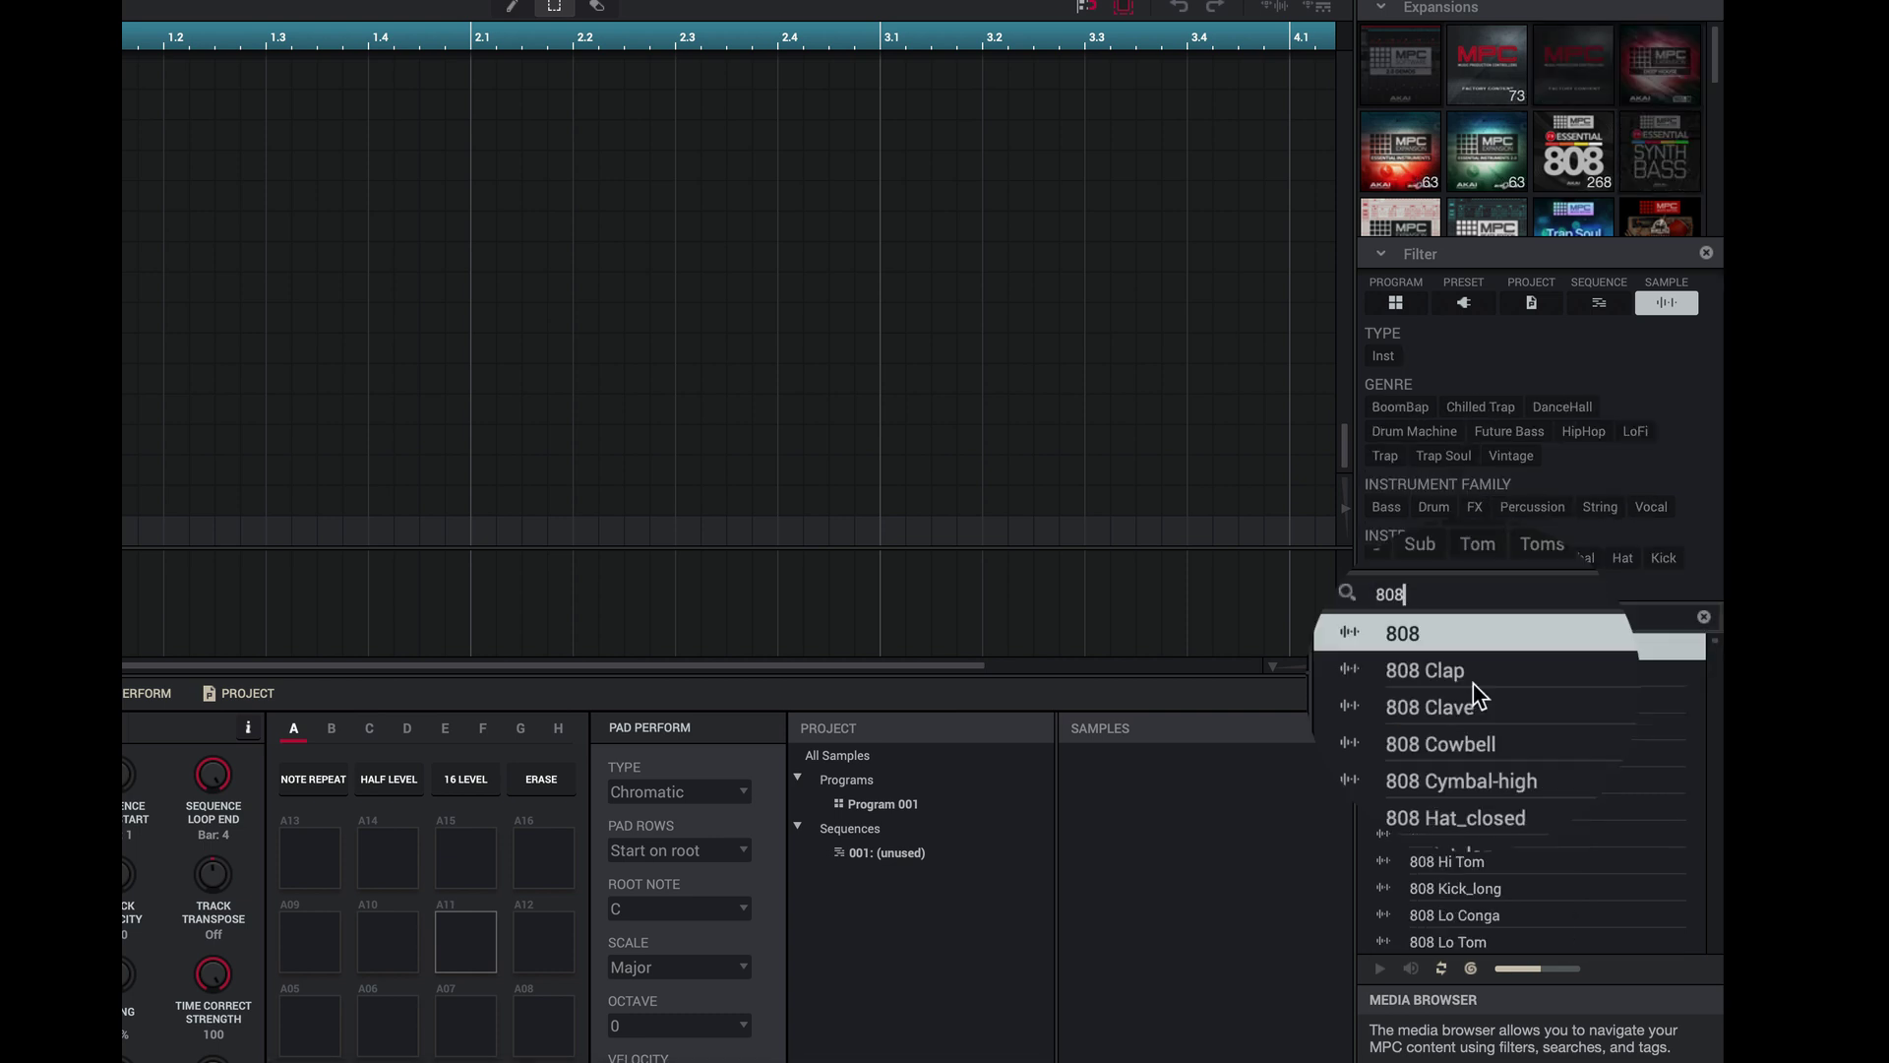
Step: Turn auditioning on and preview the 808 Clap, 808 Clave and 808 Cowbell samples, ending on 808 Clap
click(1395, 677)
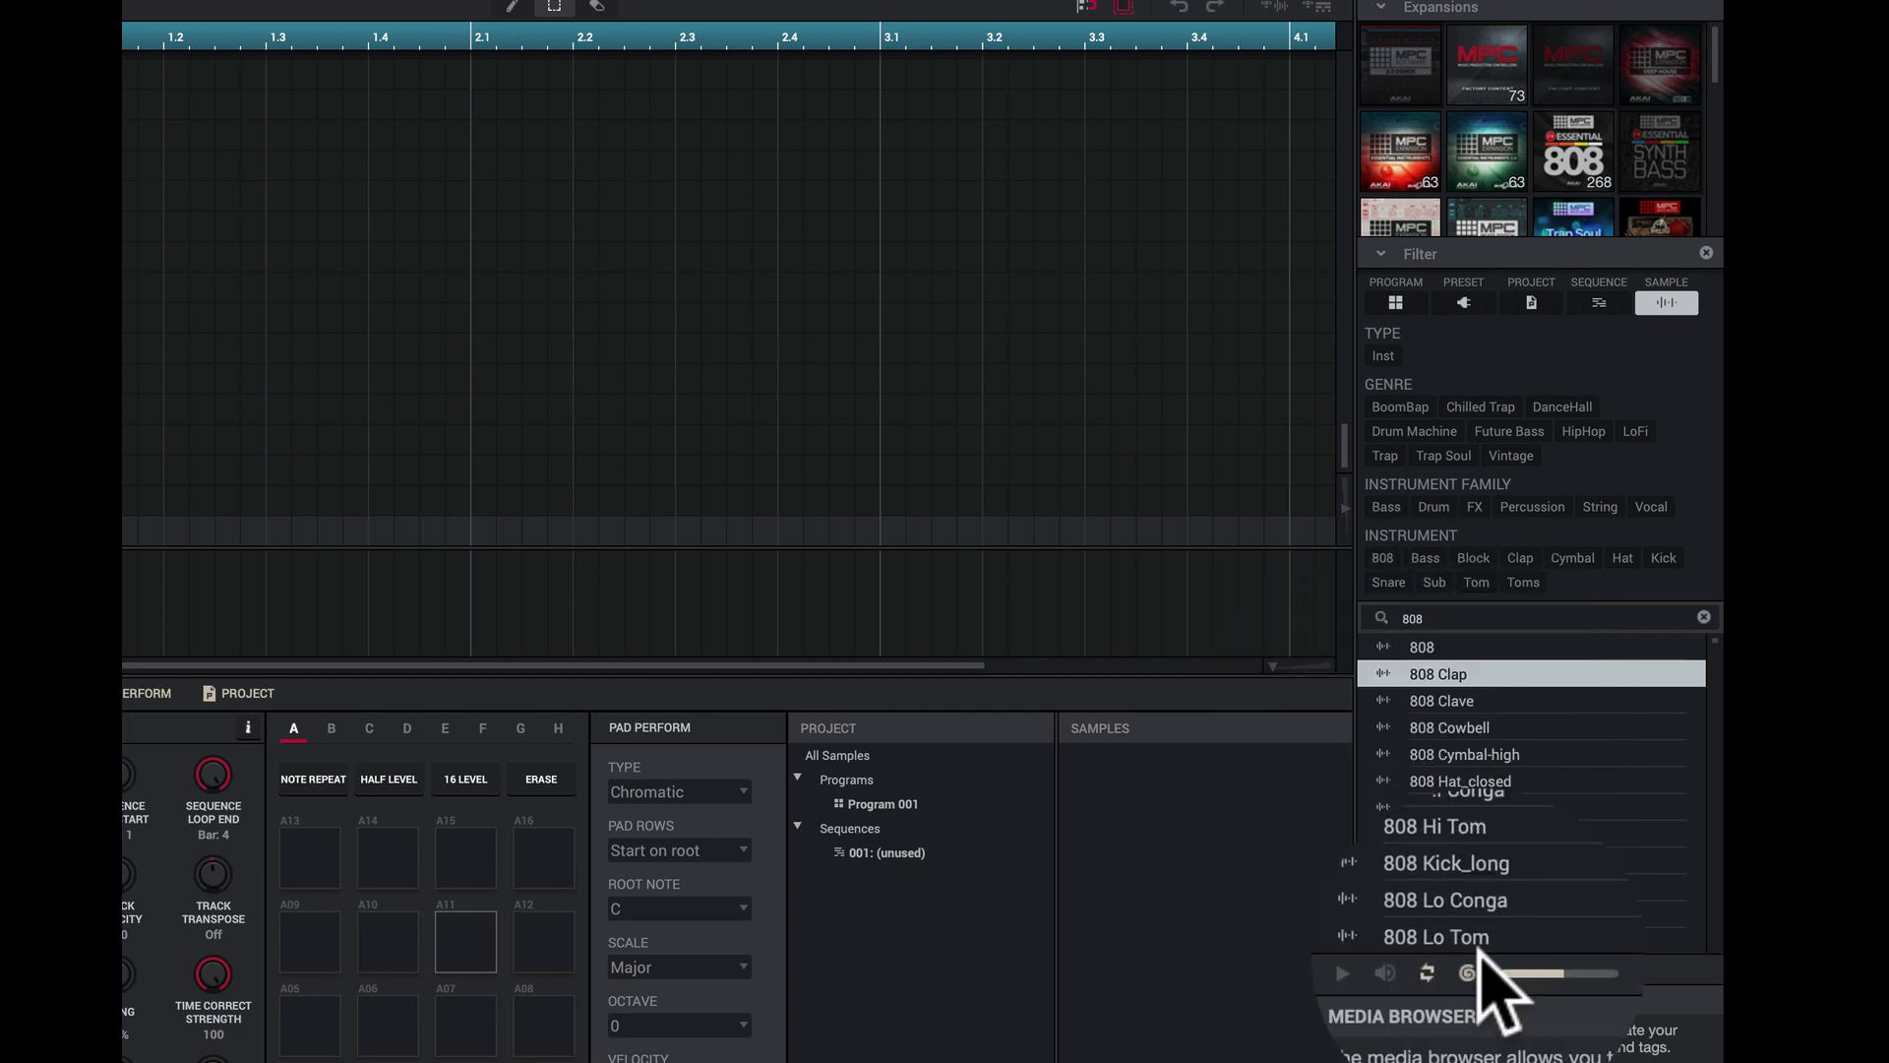
click(1409, 968)
click(1378, 701)
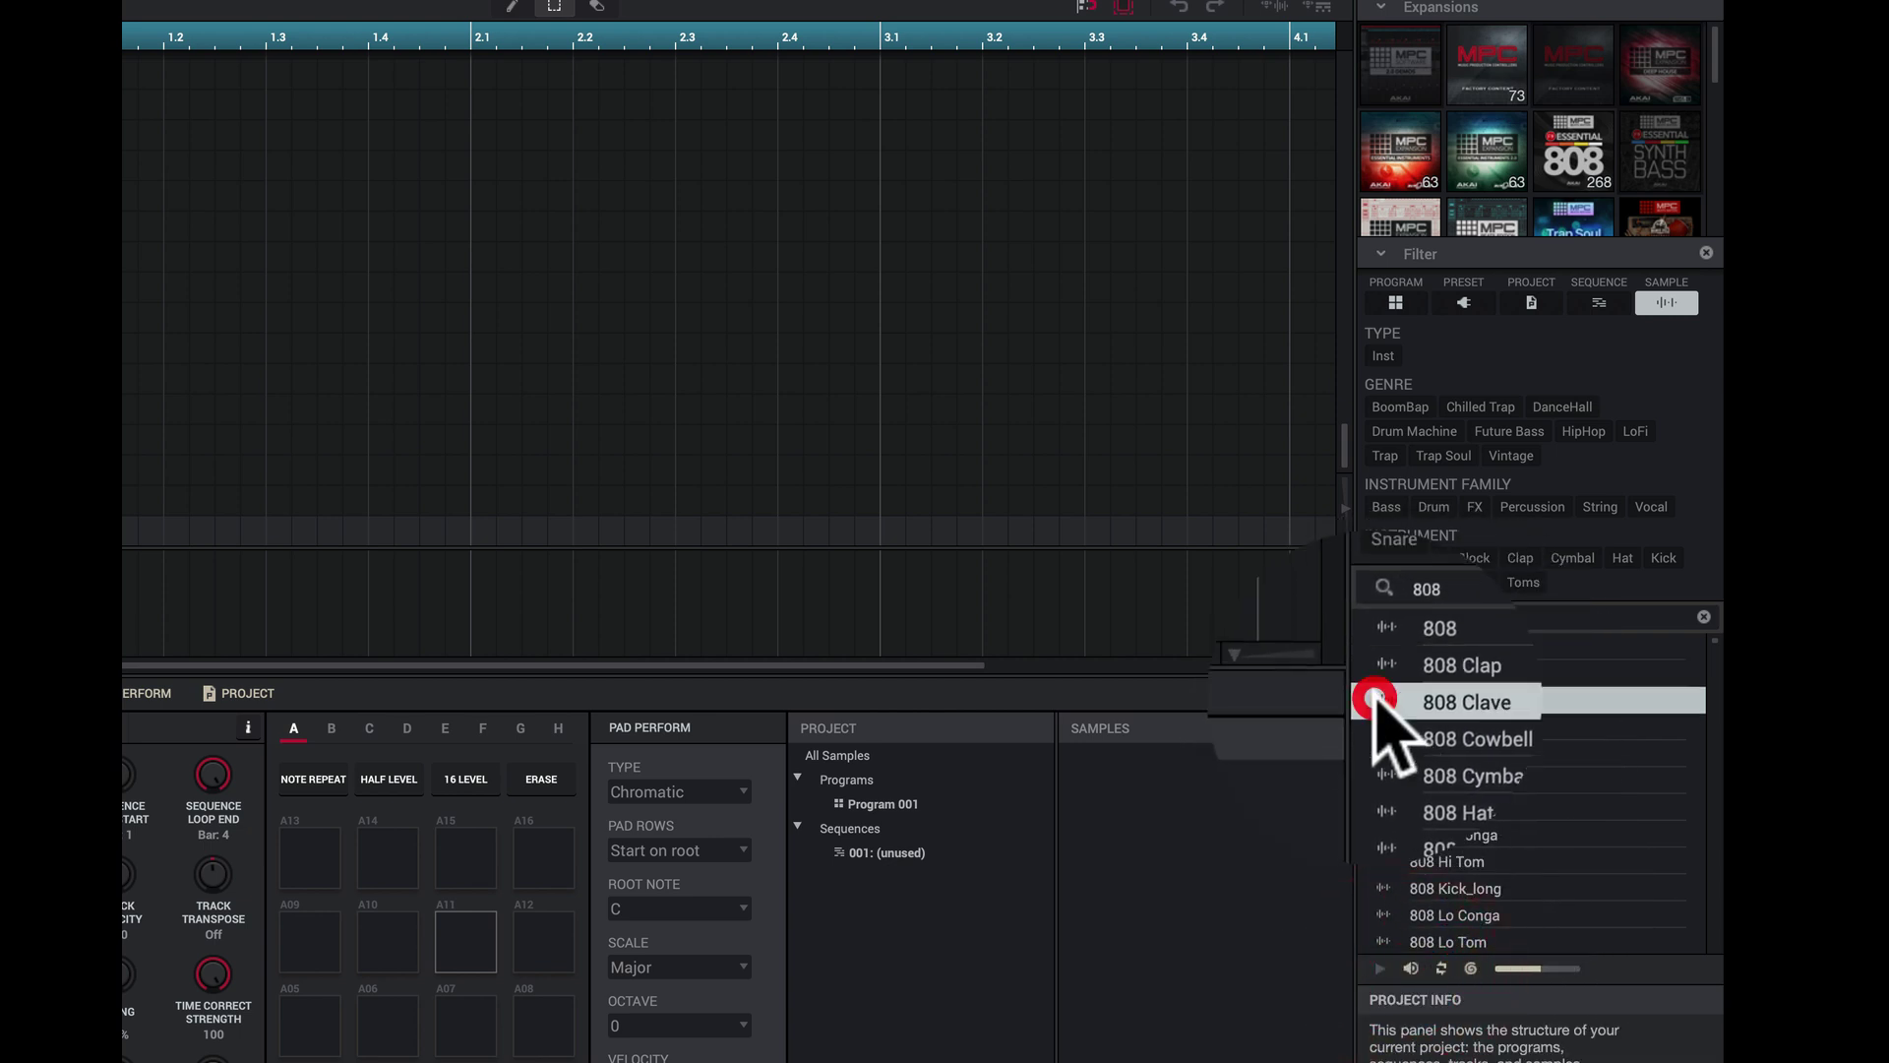
click(1378, 729)
click(1378, 674)
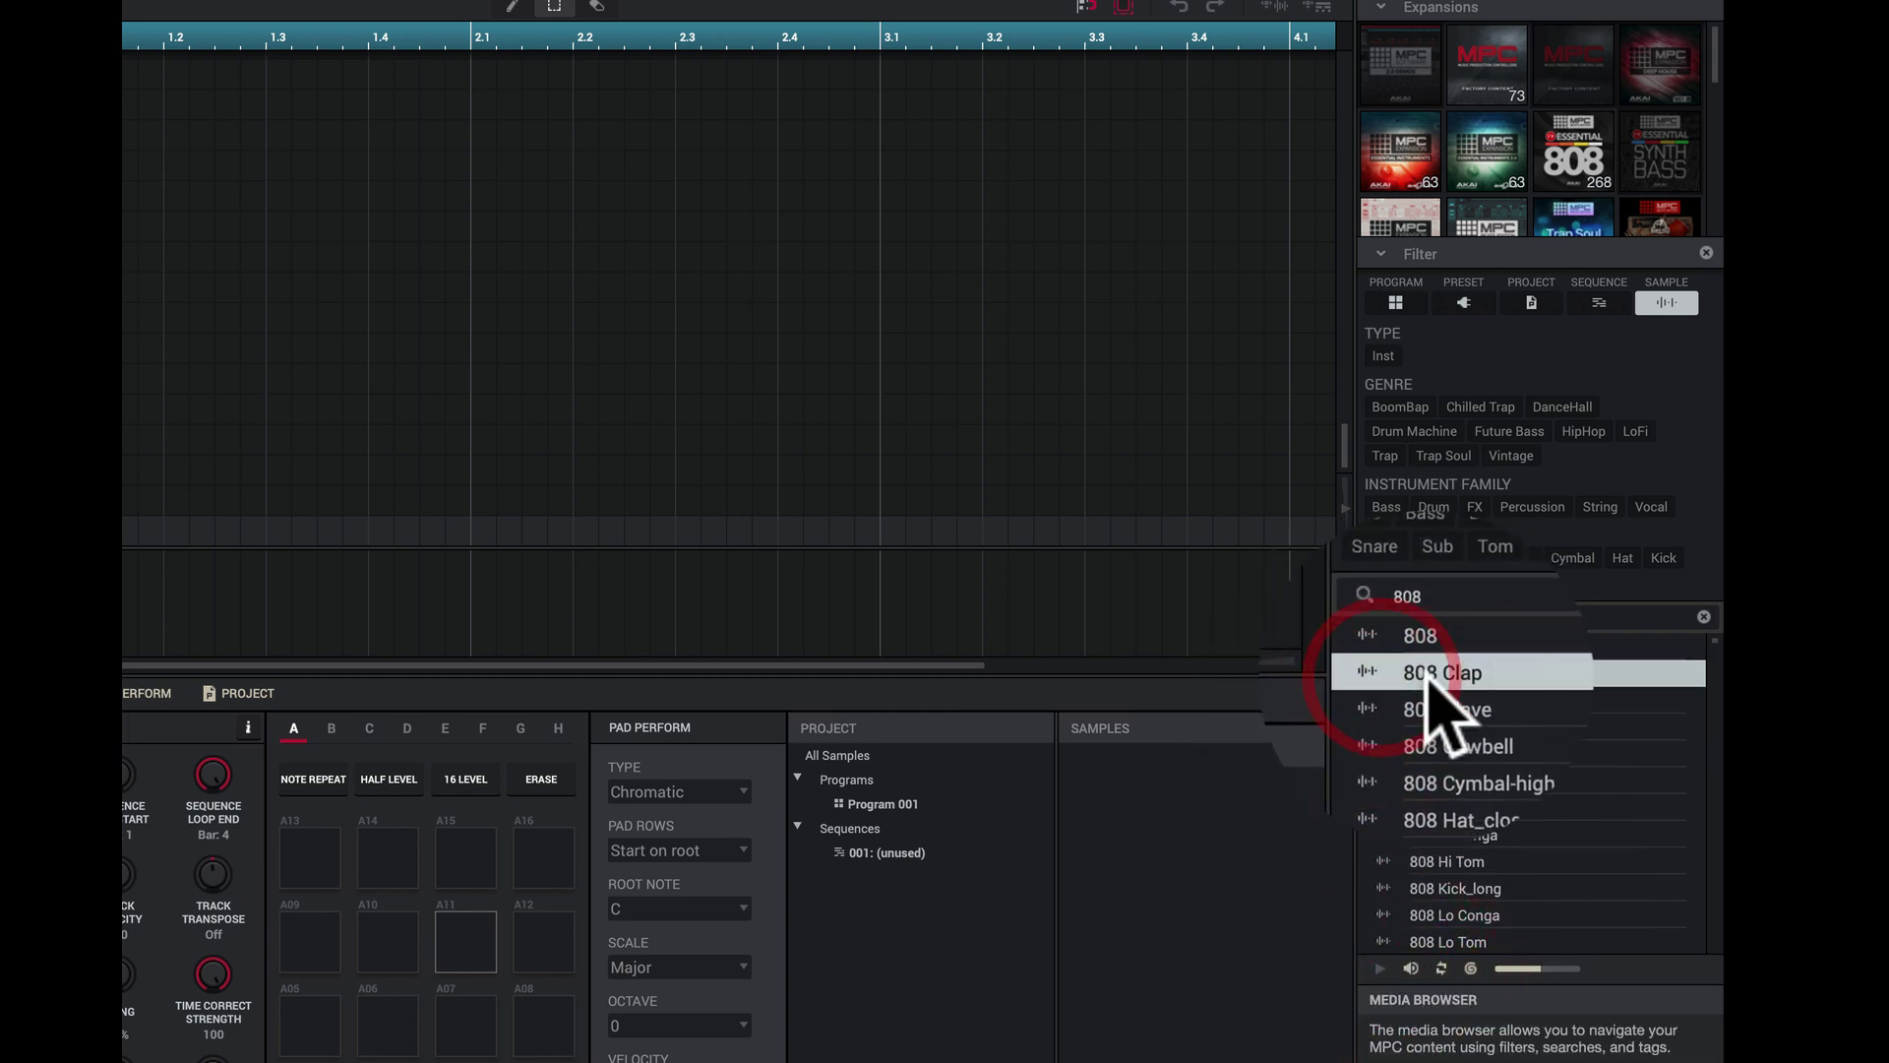
Step: Assign the 808 Clap sample to pad A06 and trigger the pad to hear it
drag(1100, 777, 382, 1029)
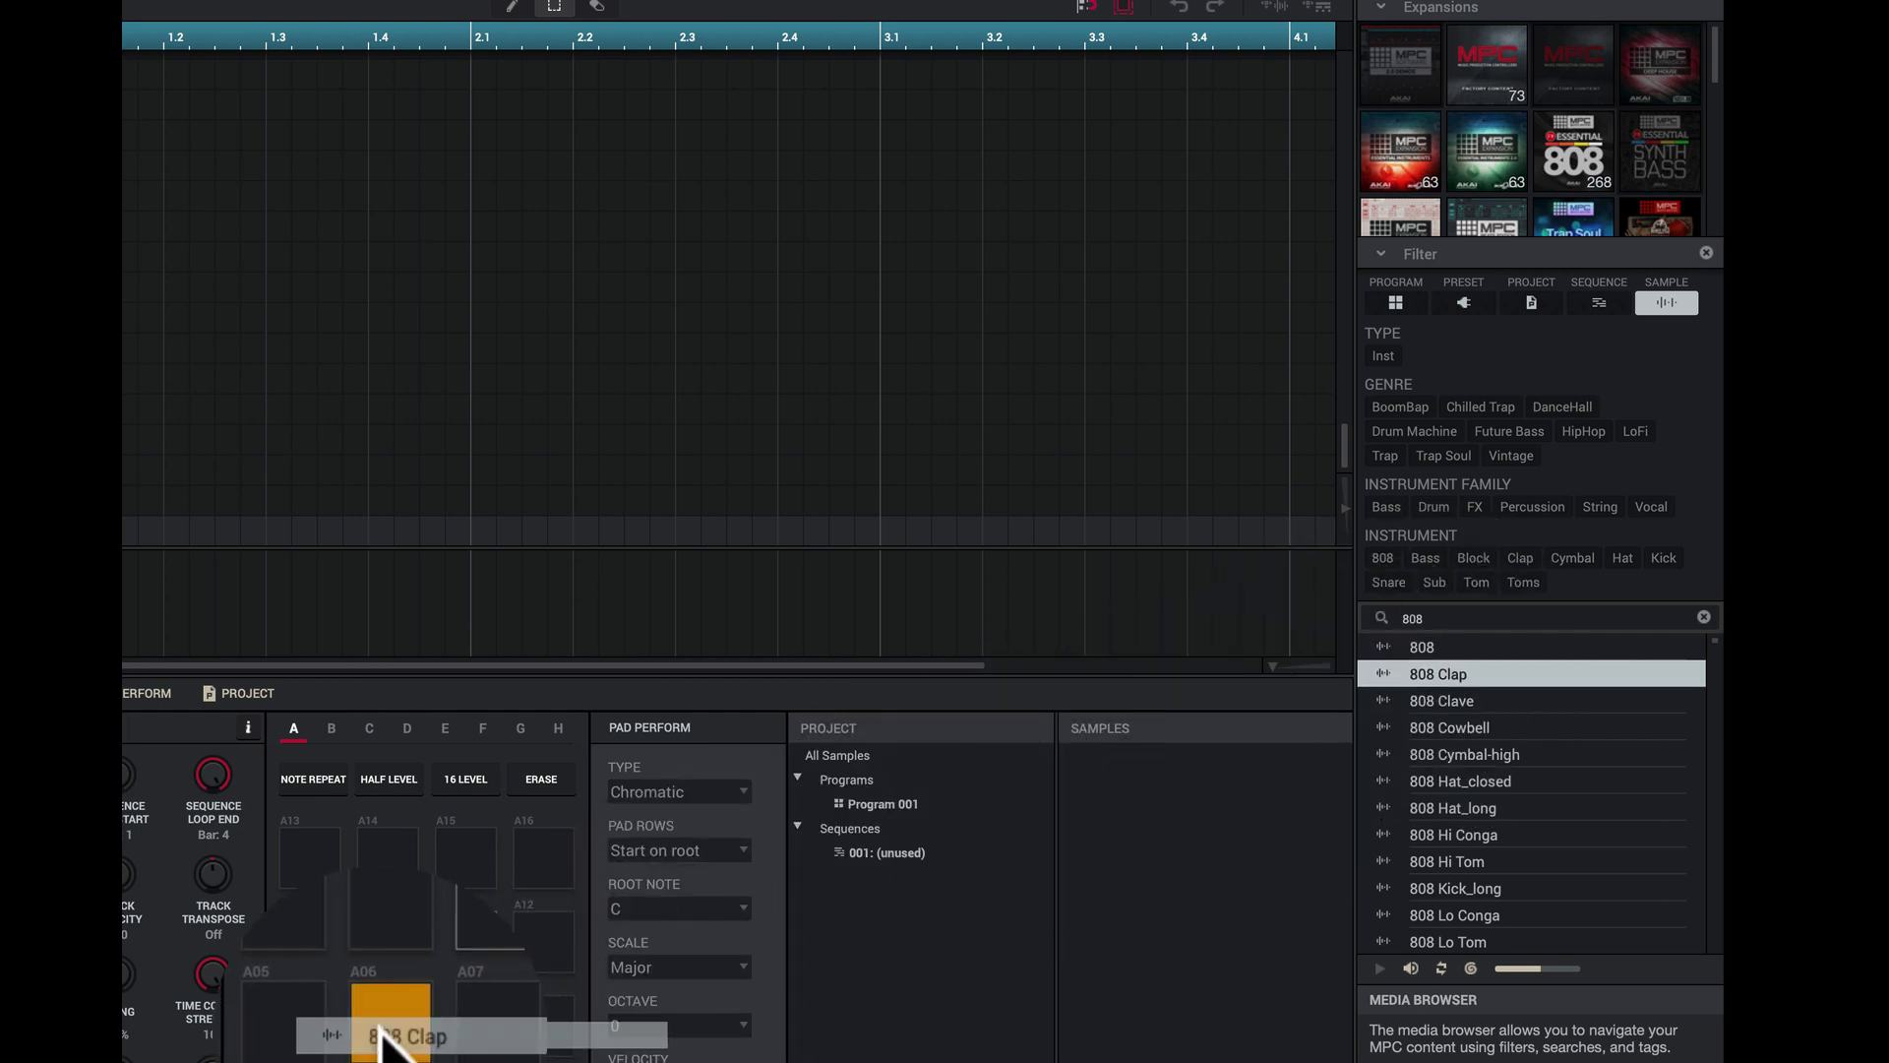
drag(382, 1046, 384, 1045)
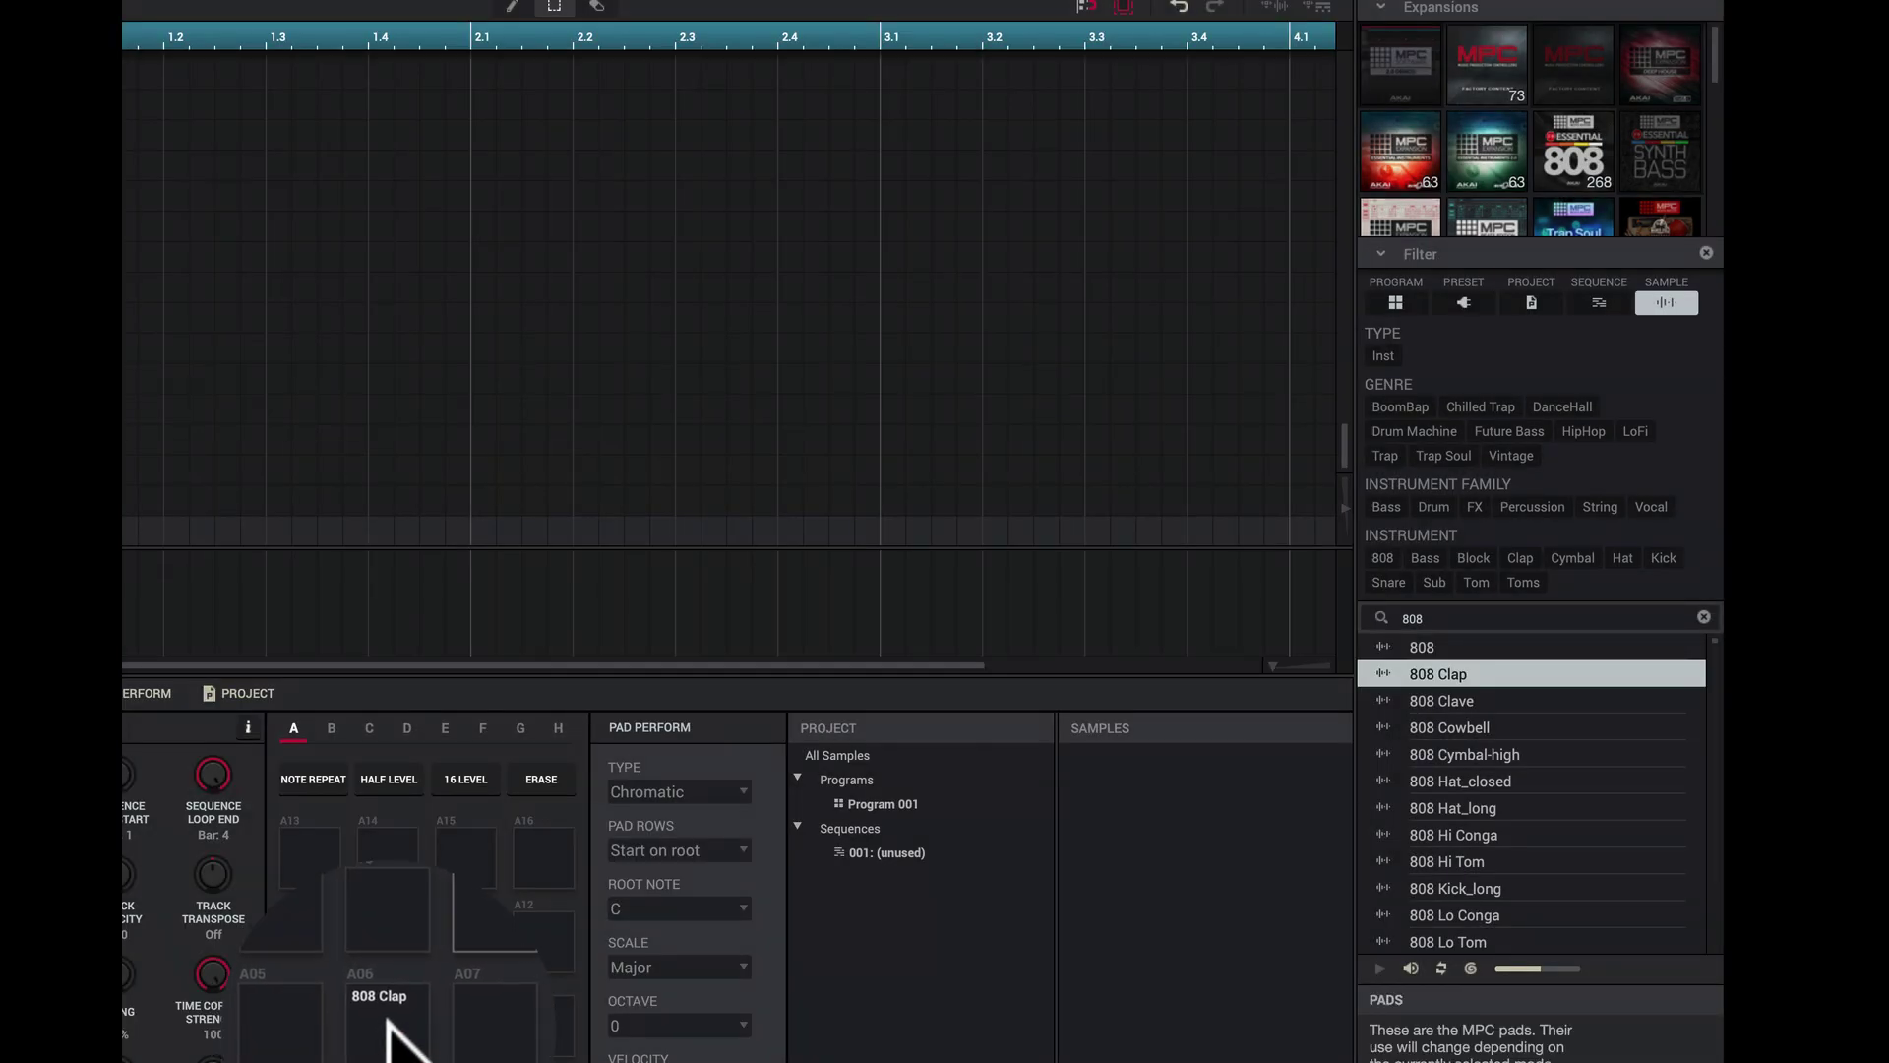
click(387, 1023)
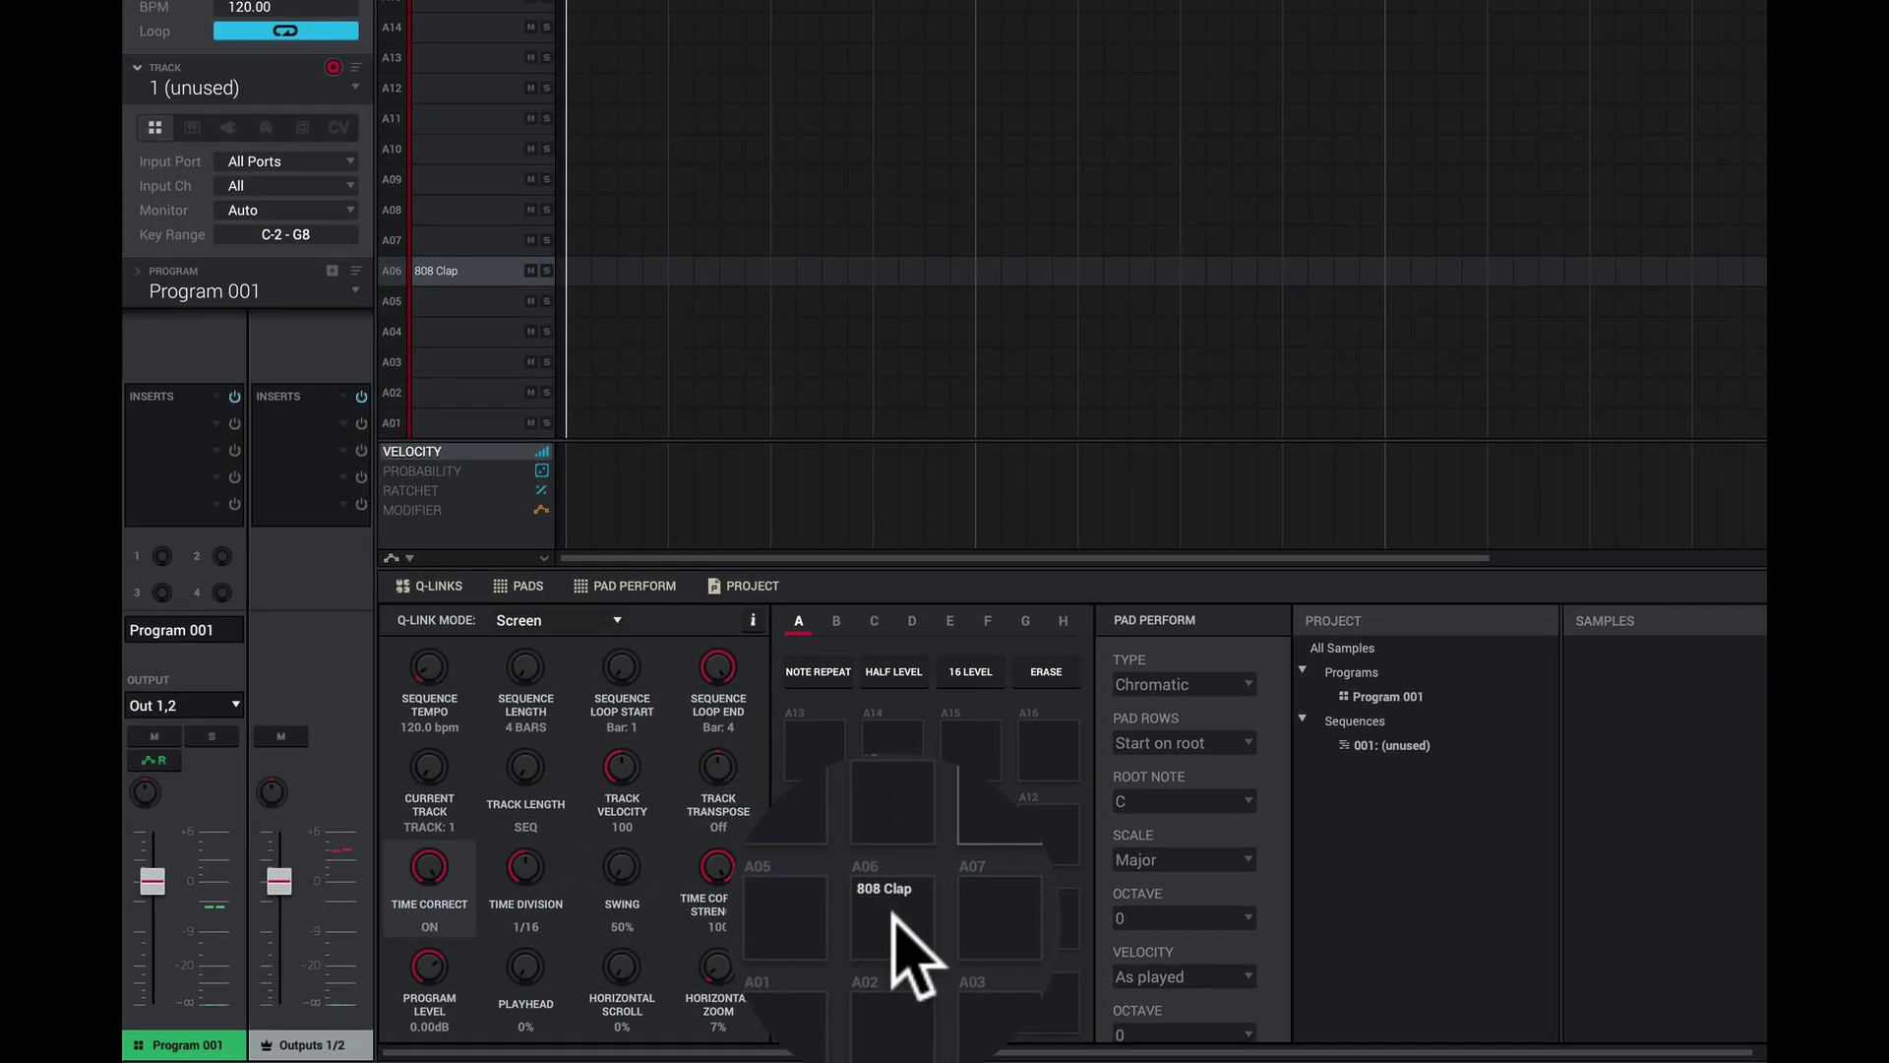
click(893, 915)
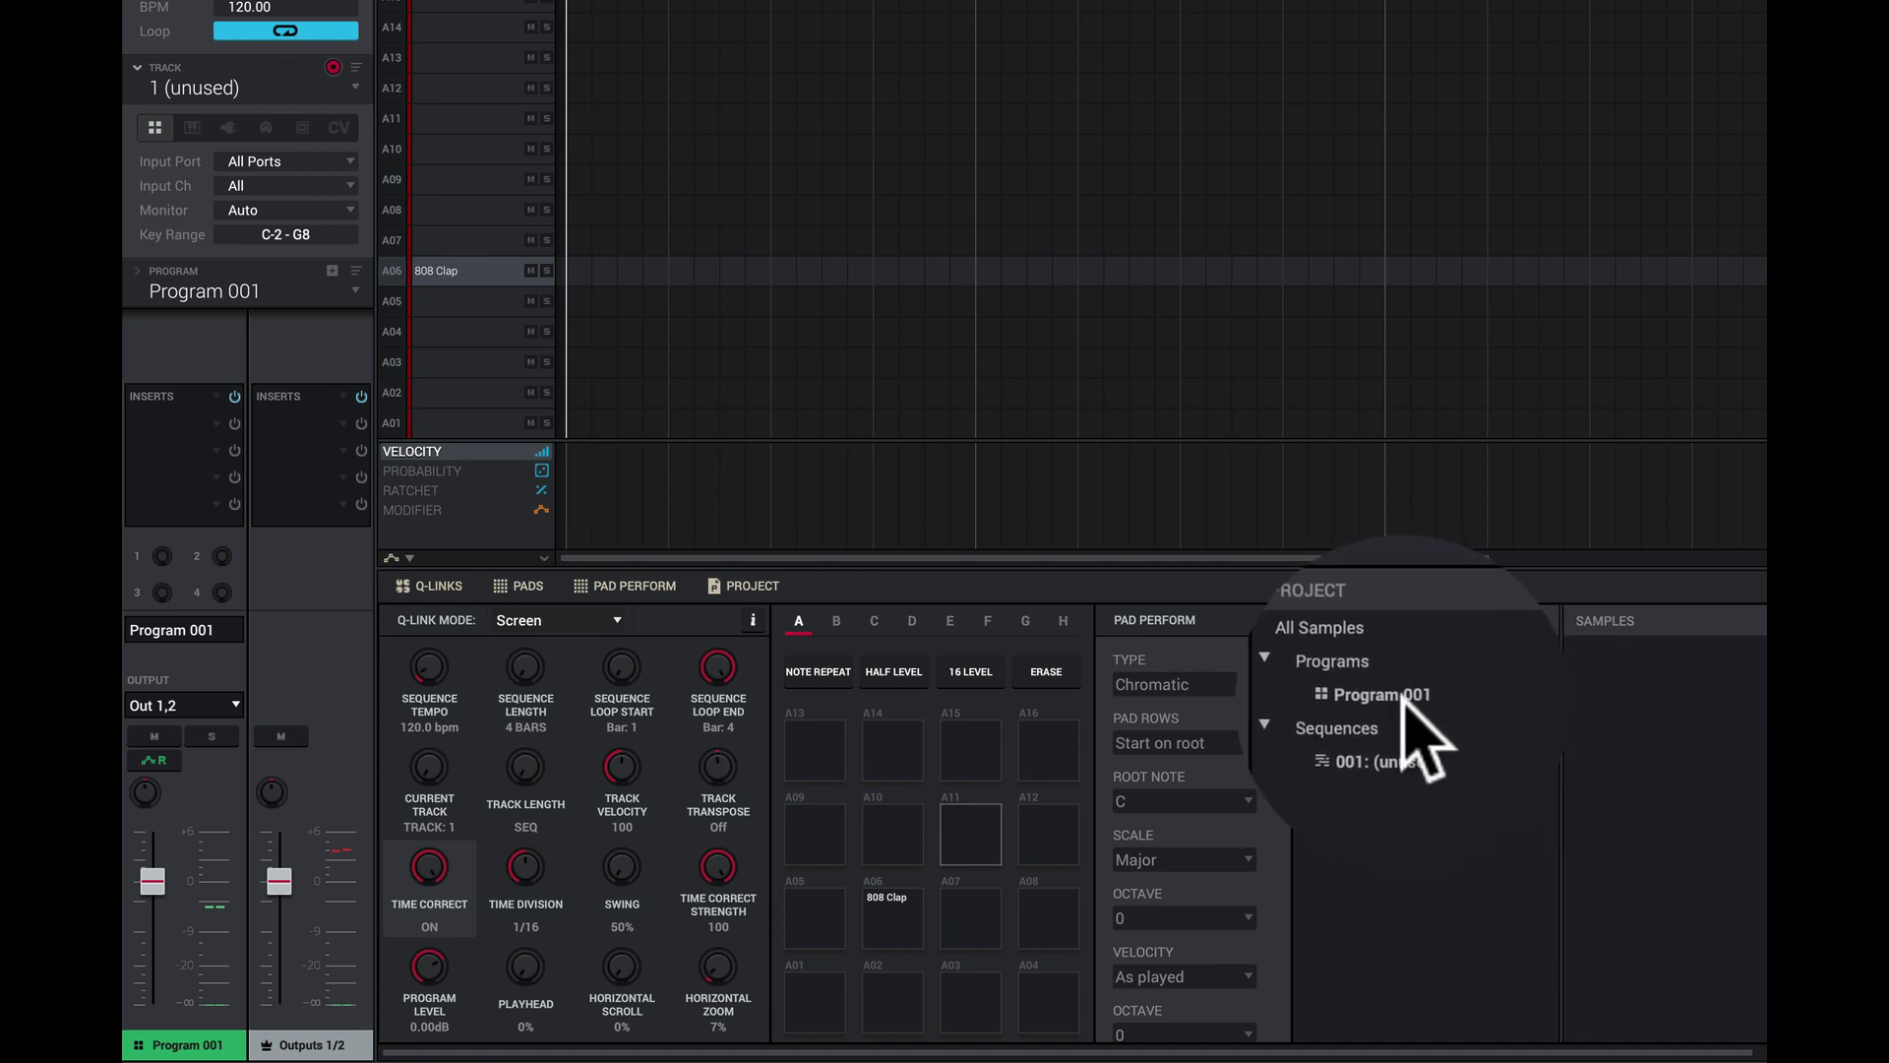
Step: List all samples in the project pool and play 808 Clap from pad A06 and from the media browser
click(881, 920)
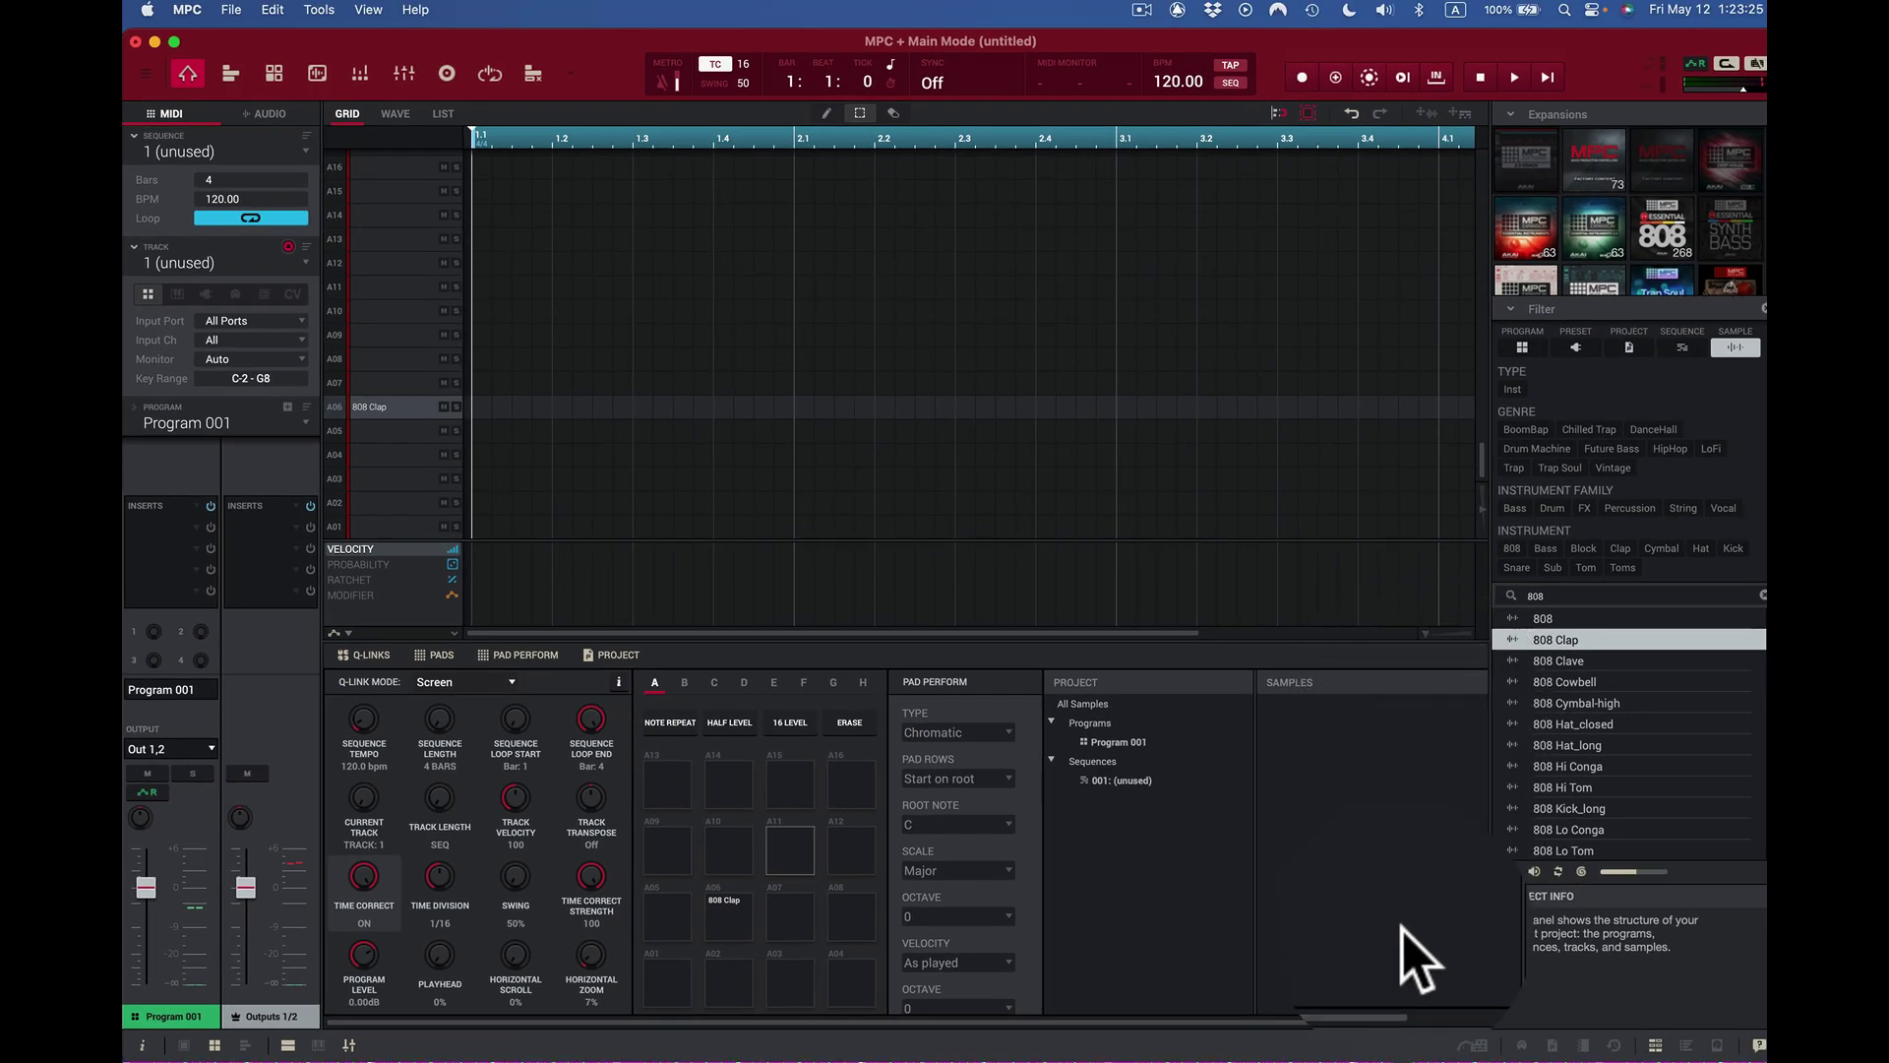
click(1083, 703)
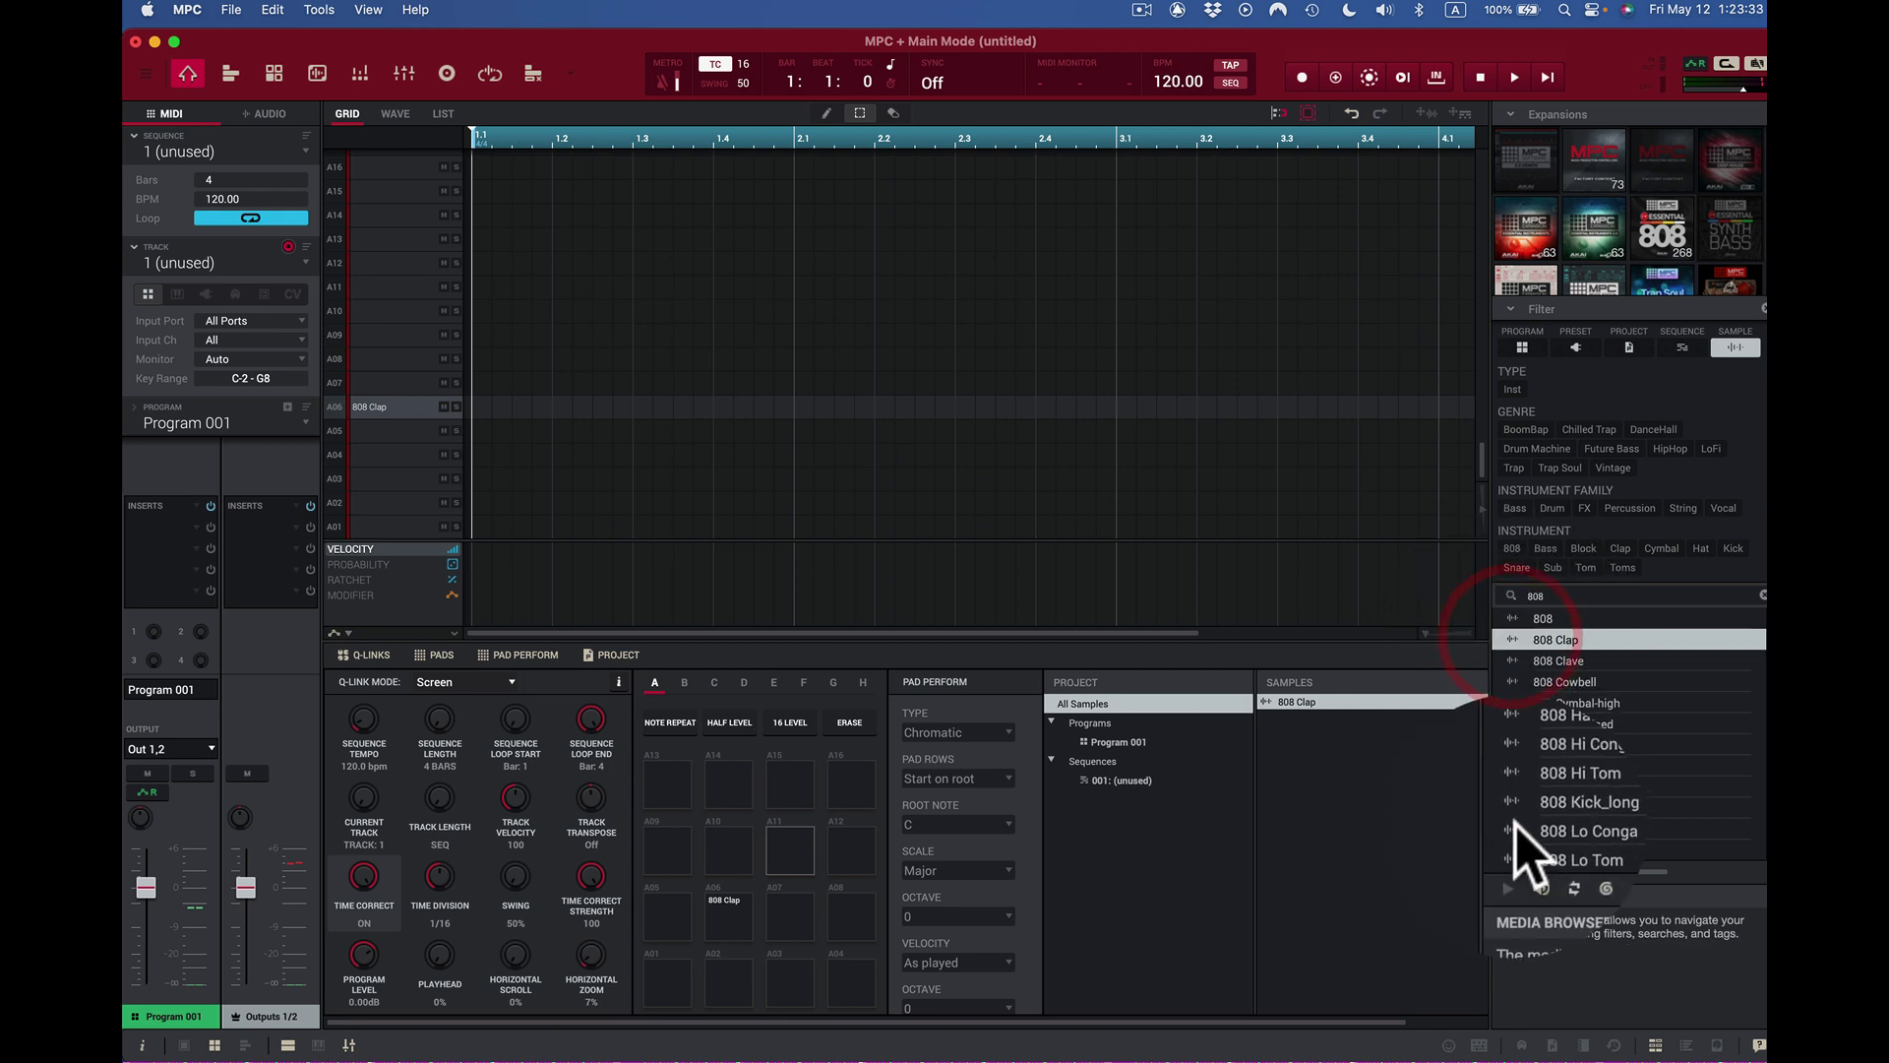
click(1506, 874)
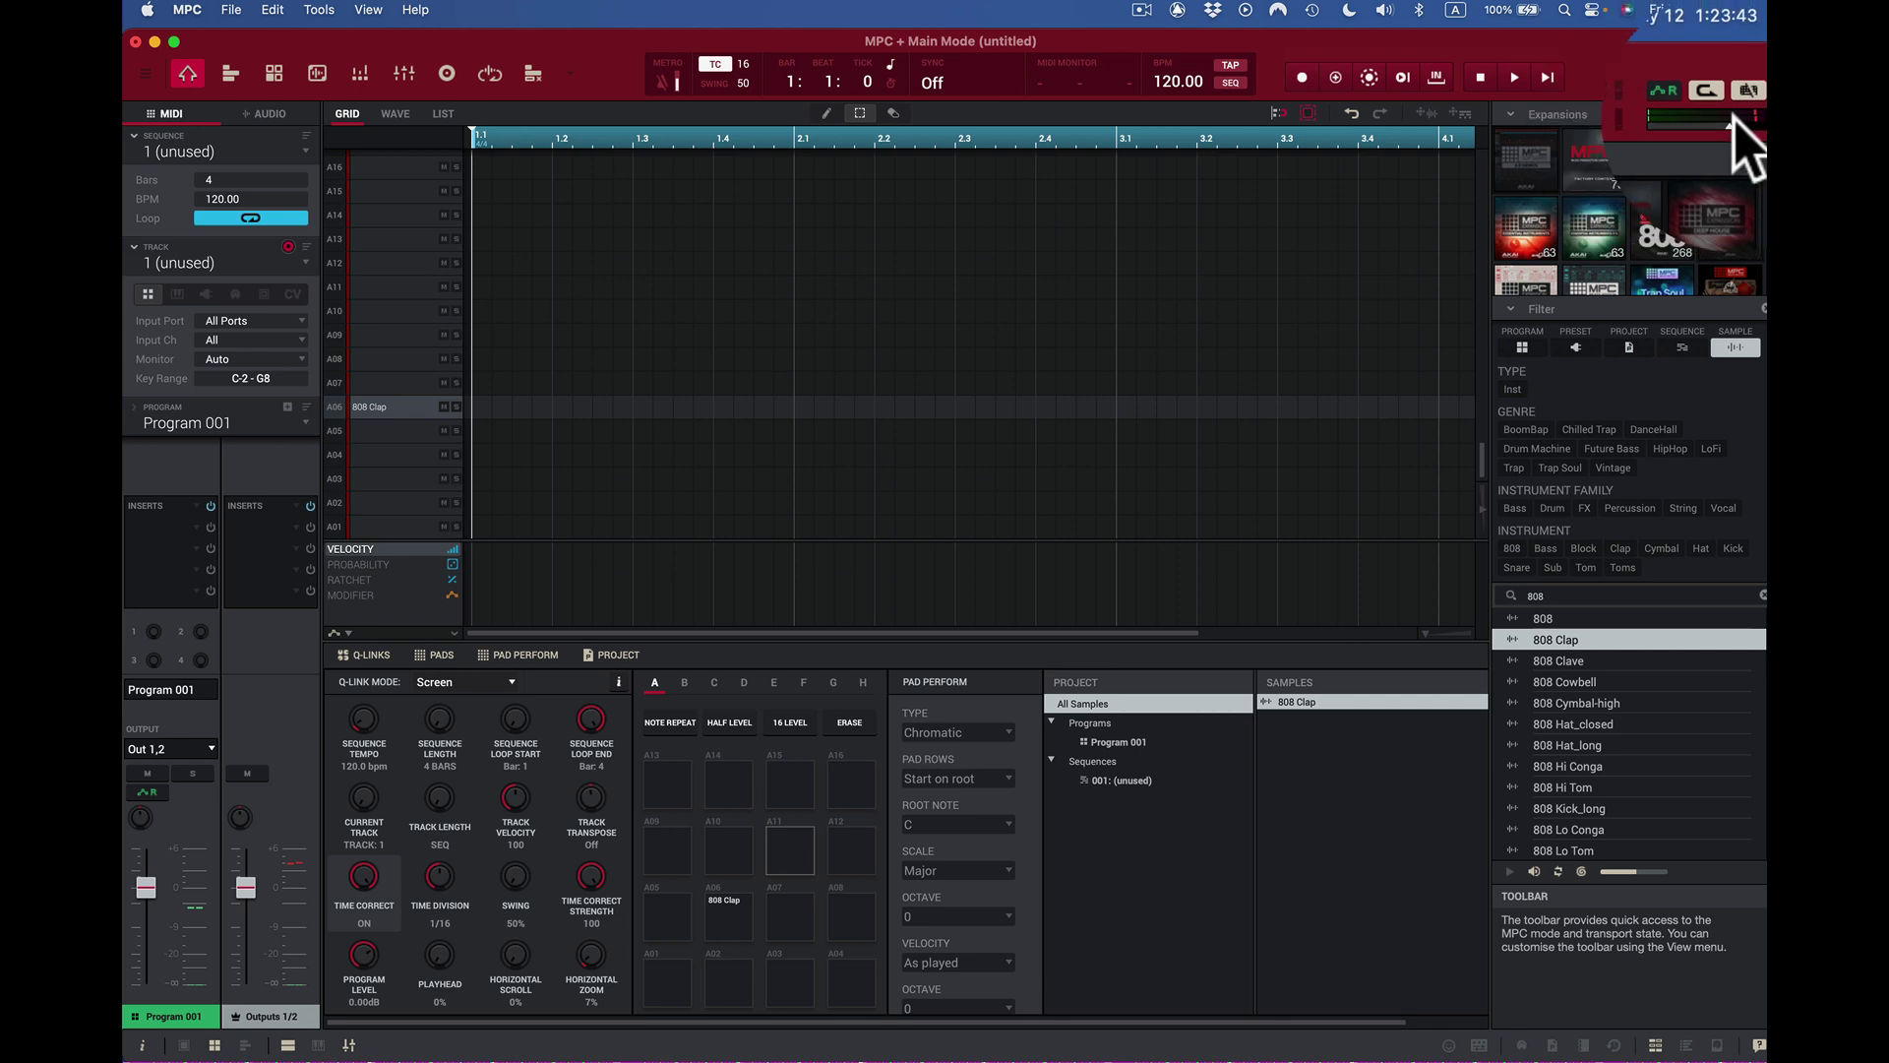
click(731, 921)
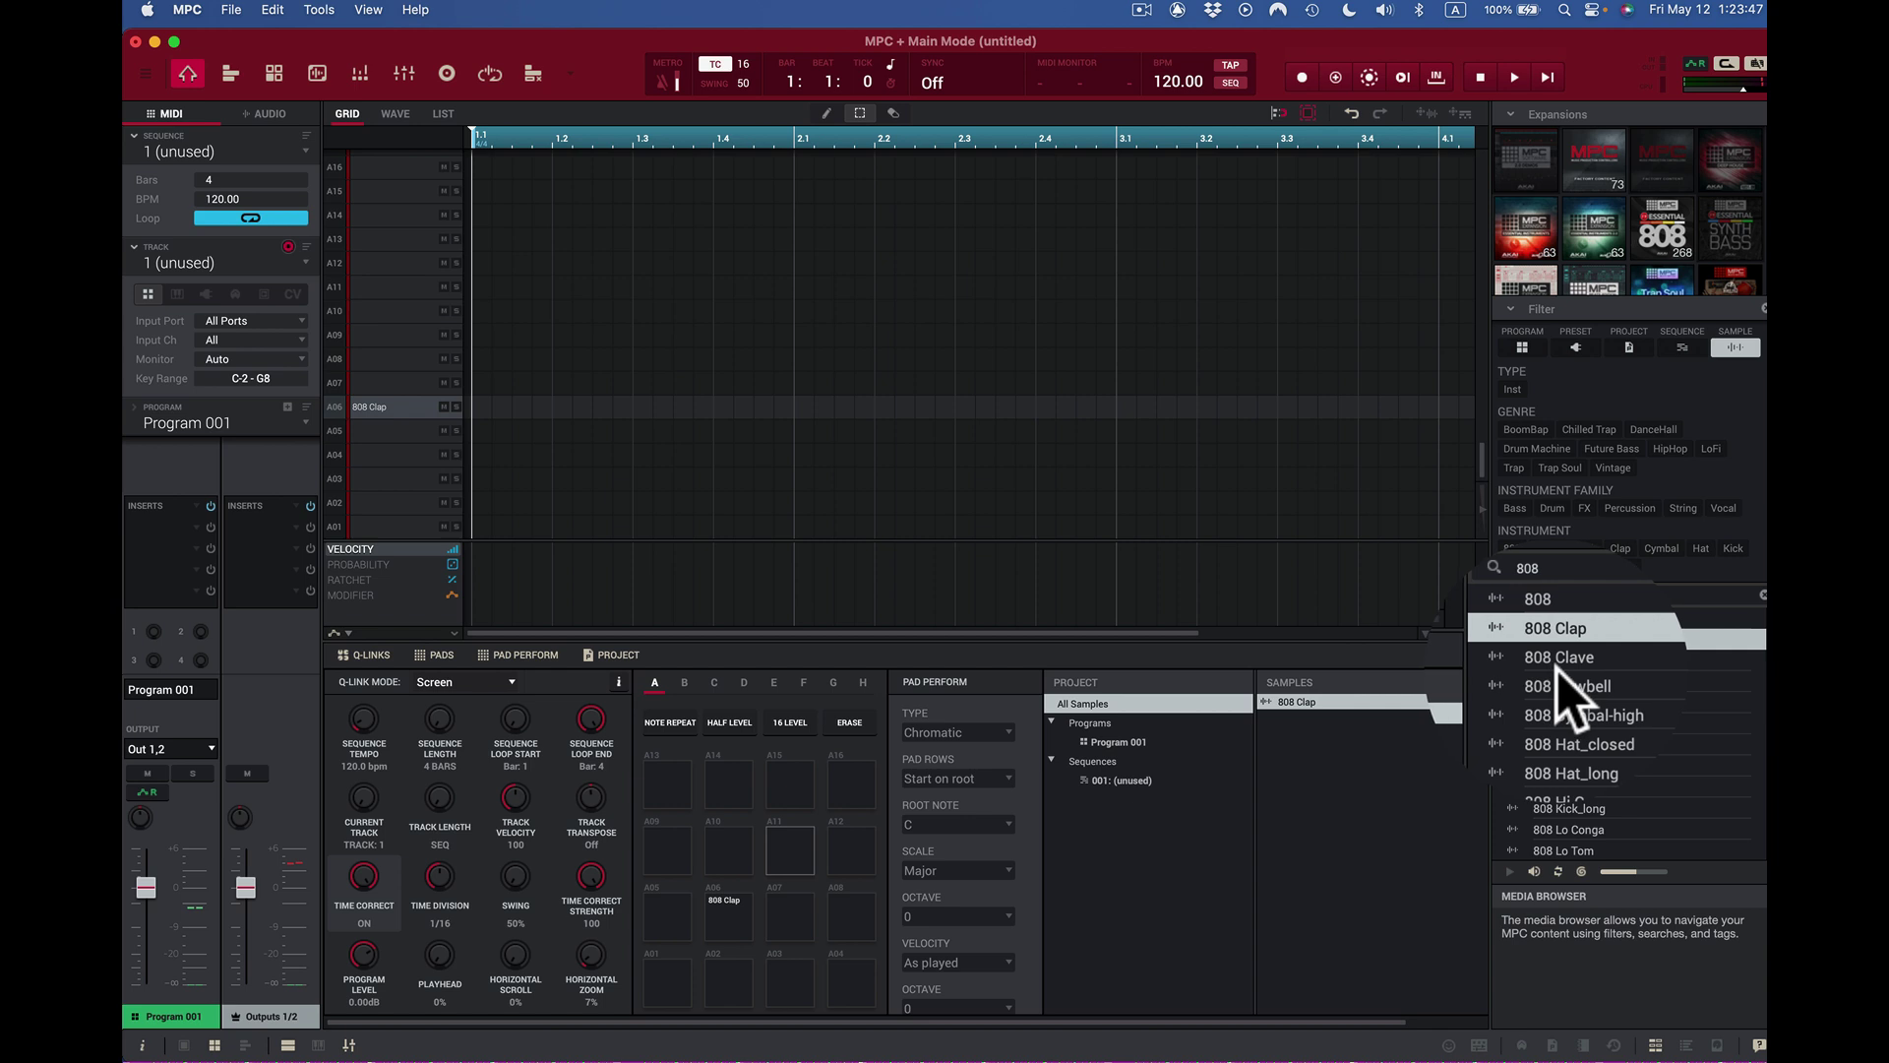
click(1511, 871)
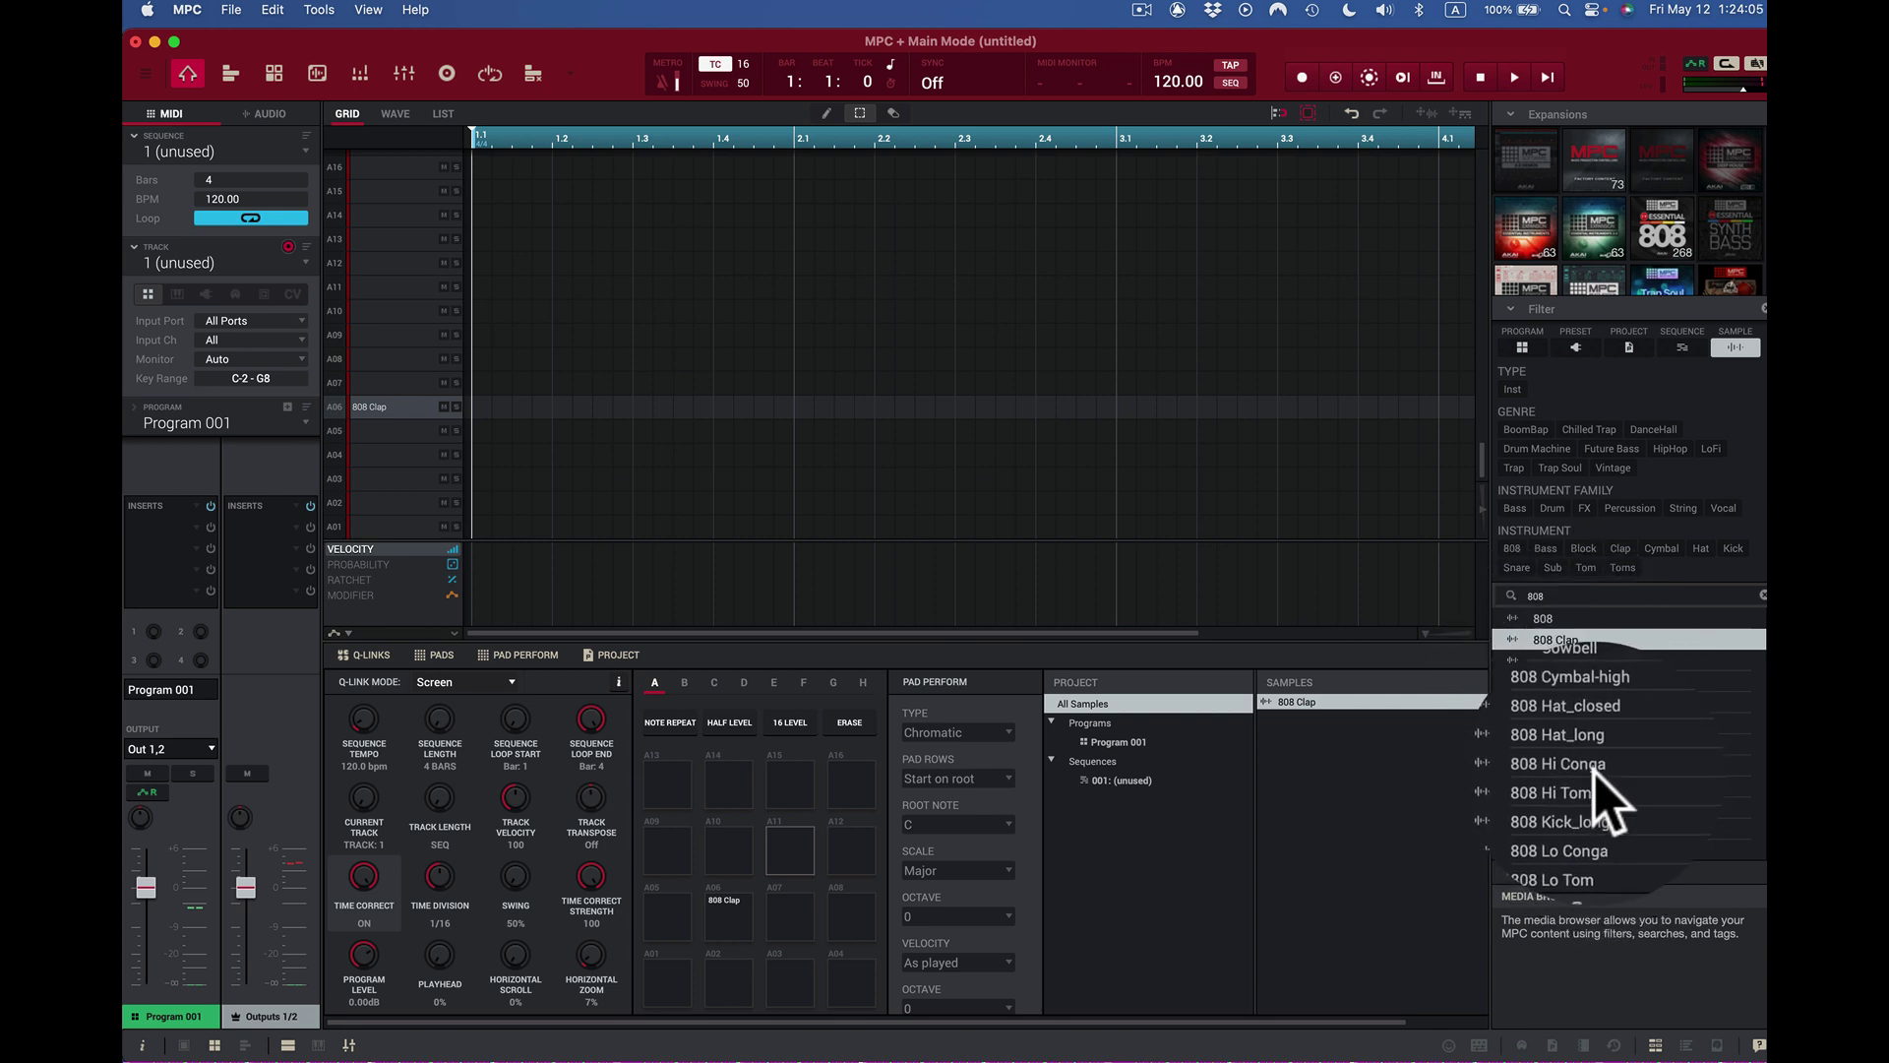
Step: Audition the 808 Kick_long sample and add it to the project's sample pool without assigning it to a pad
click(1594, 774)
click(1569, 812)
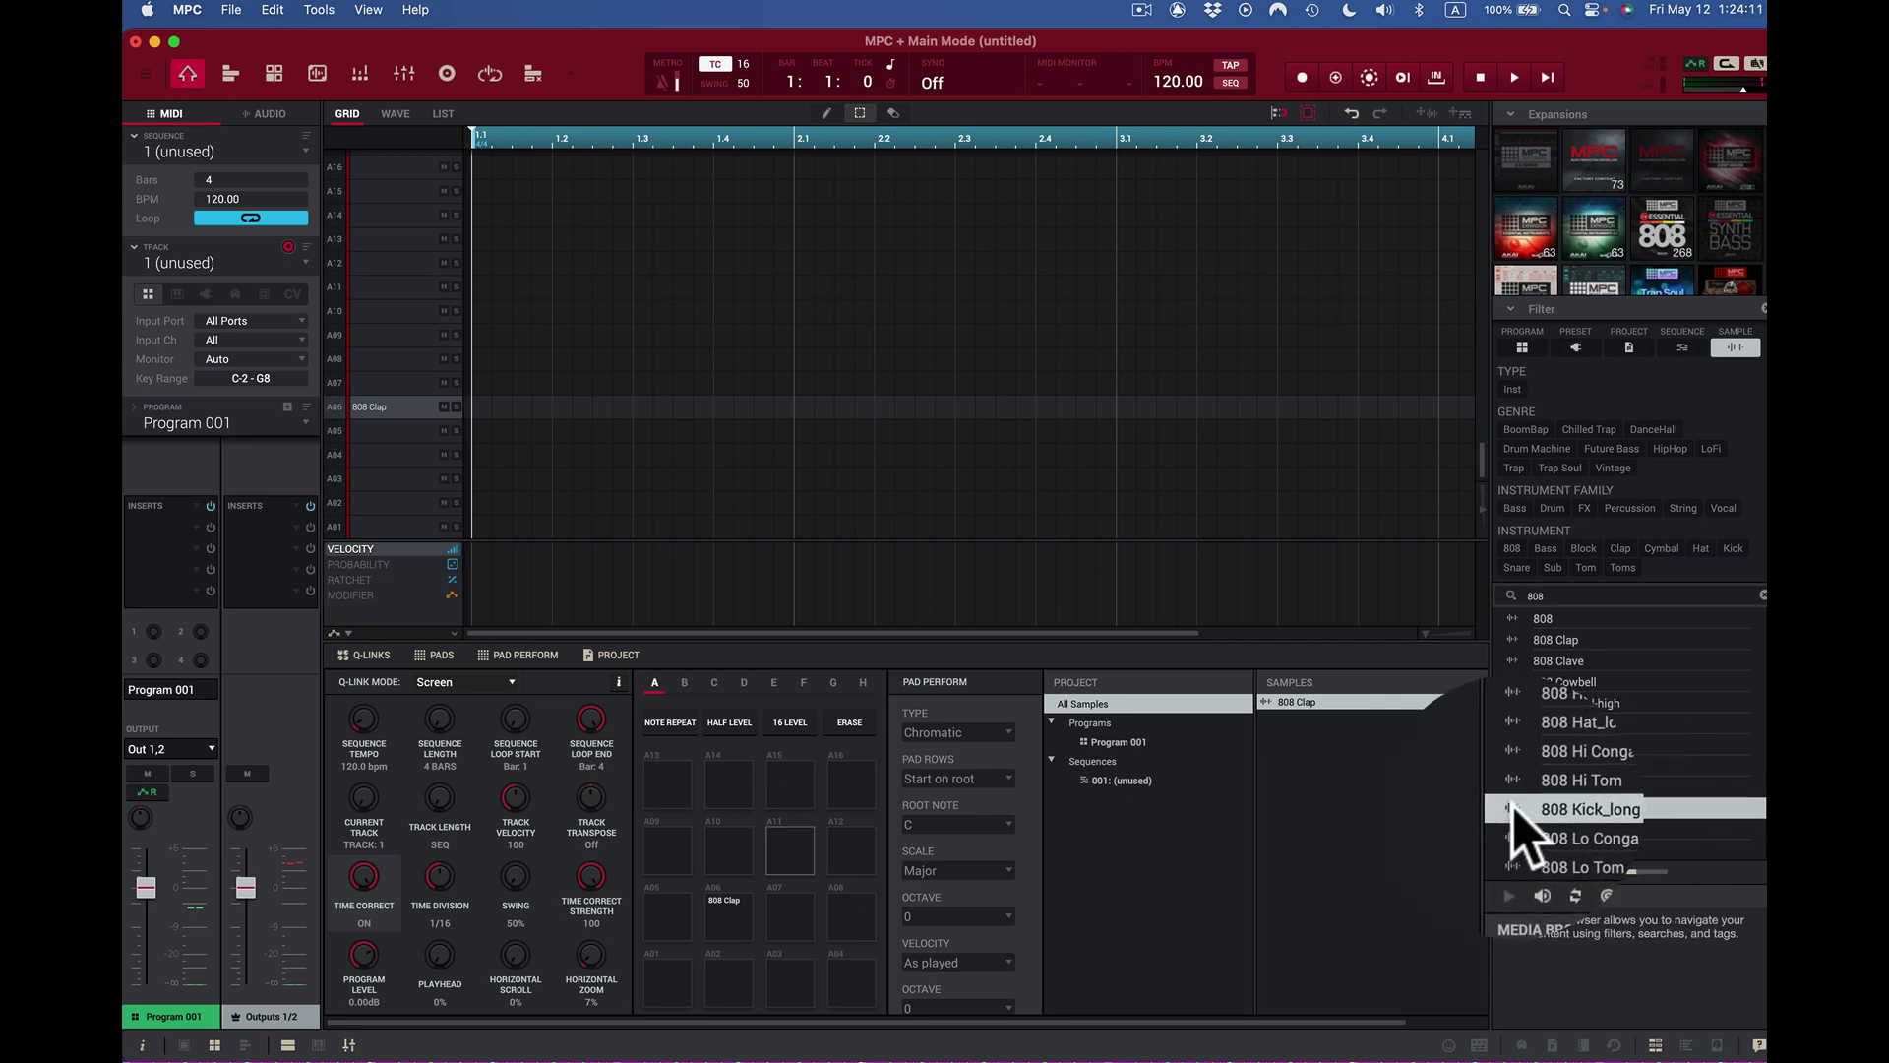
drag(1512, 808, 1400, 793)
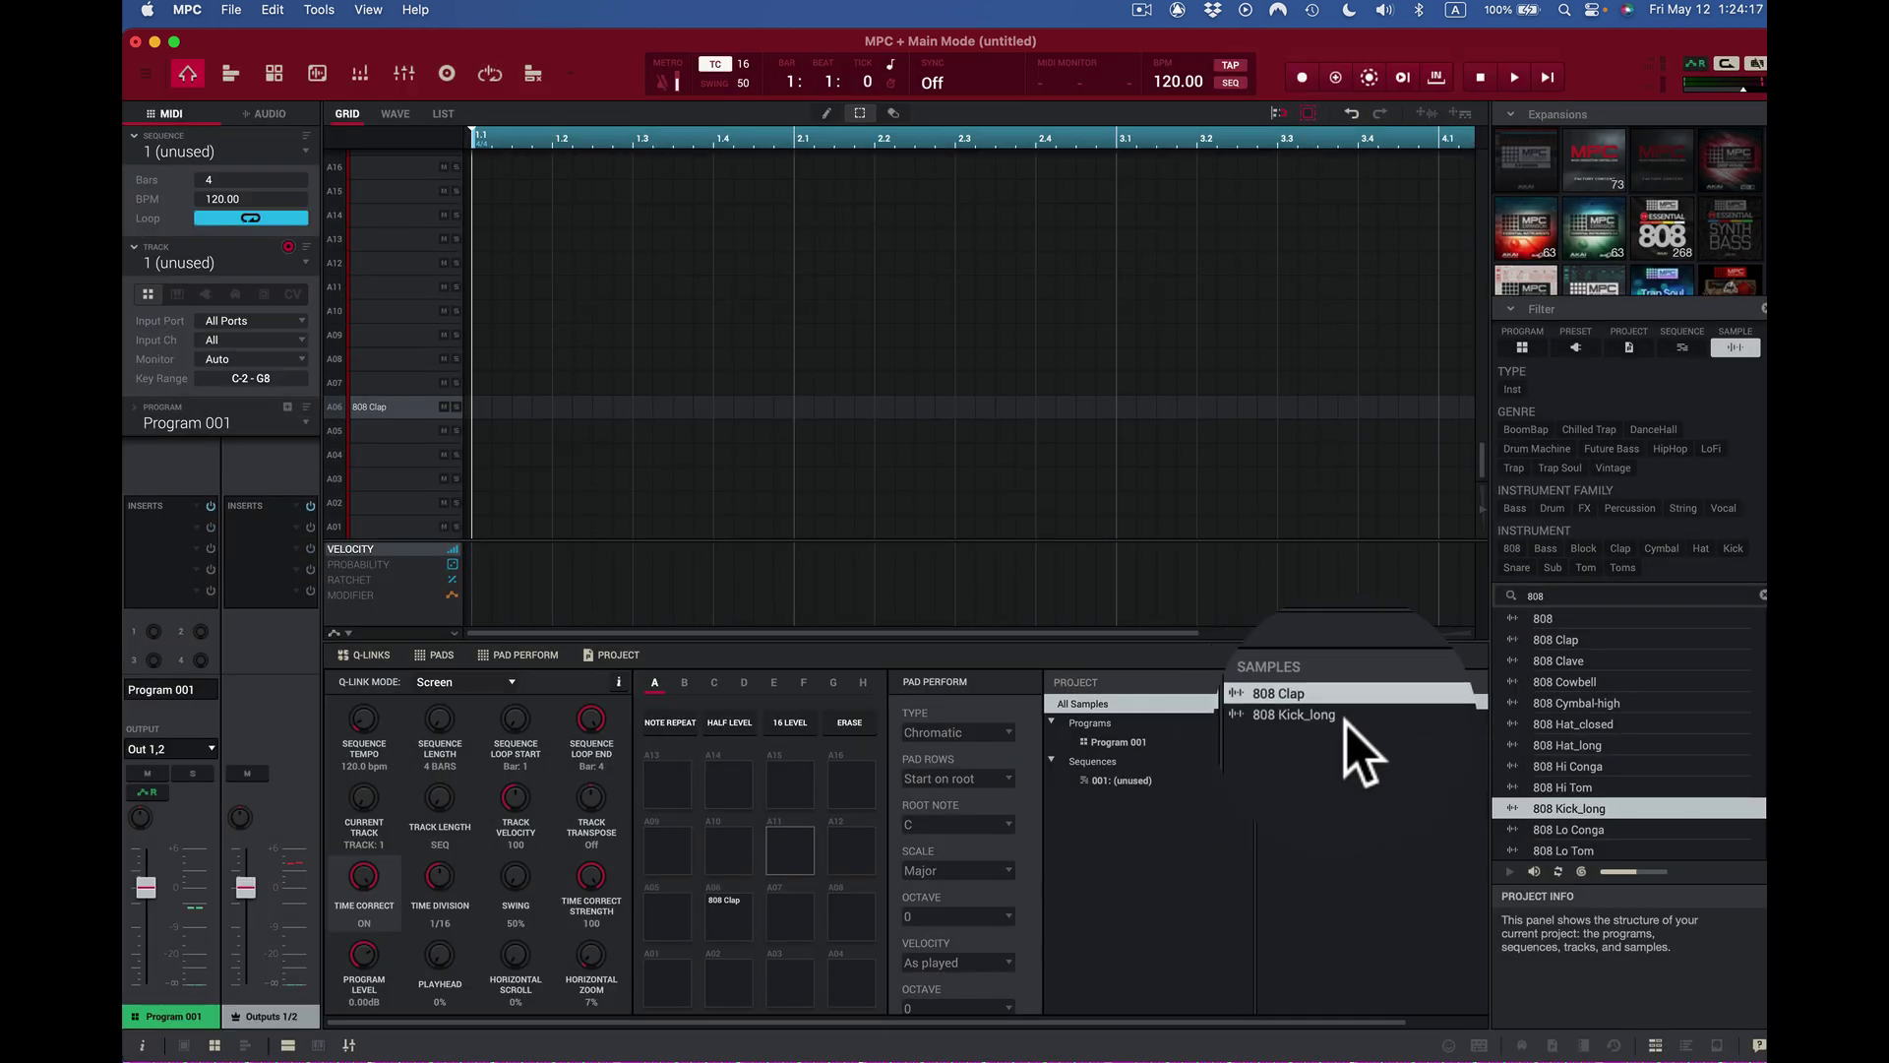
Step: Audition the 808 samples following 808 Kick_long and add 808 Snare_lo1 to the project's sample pool
click(1555, 810)
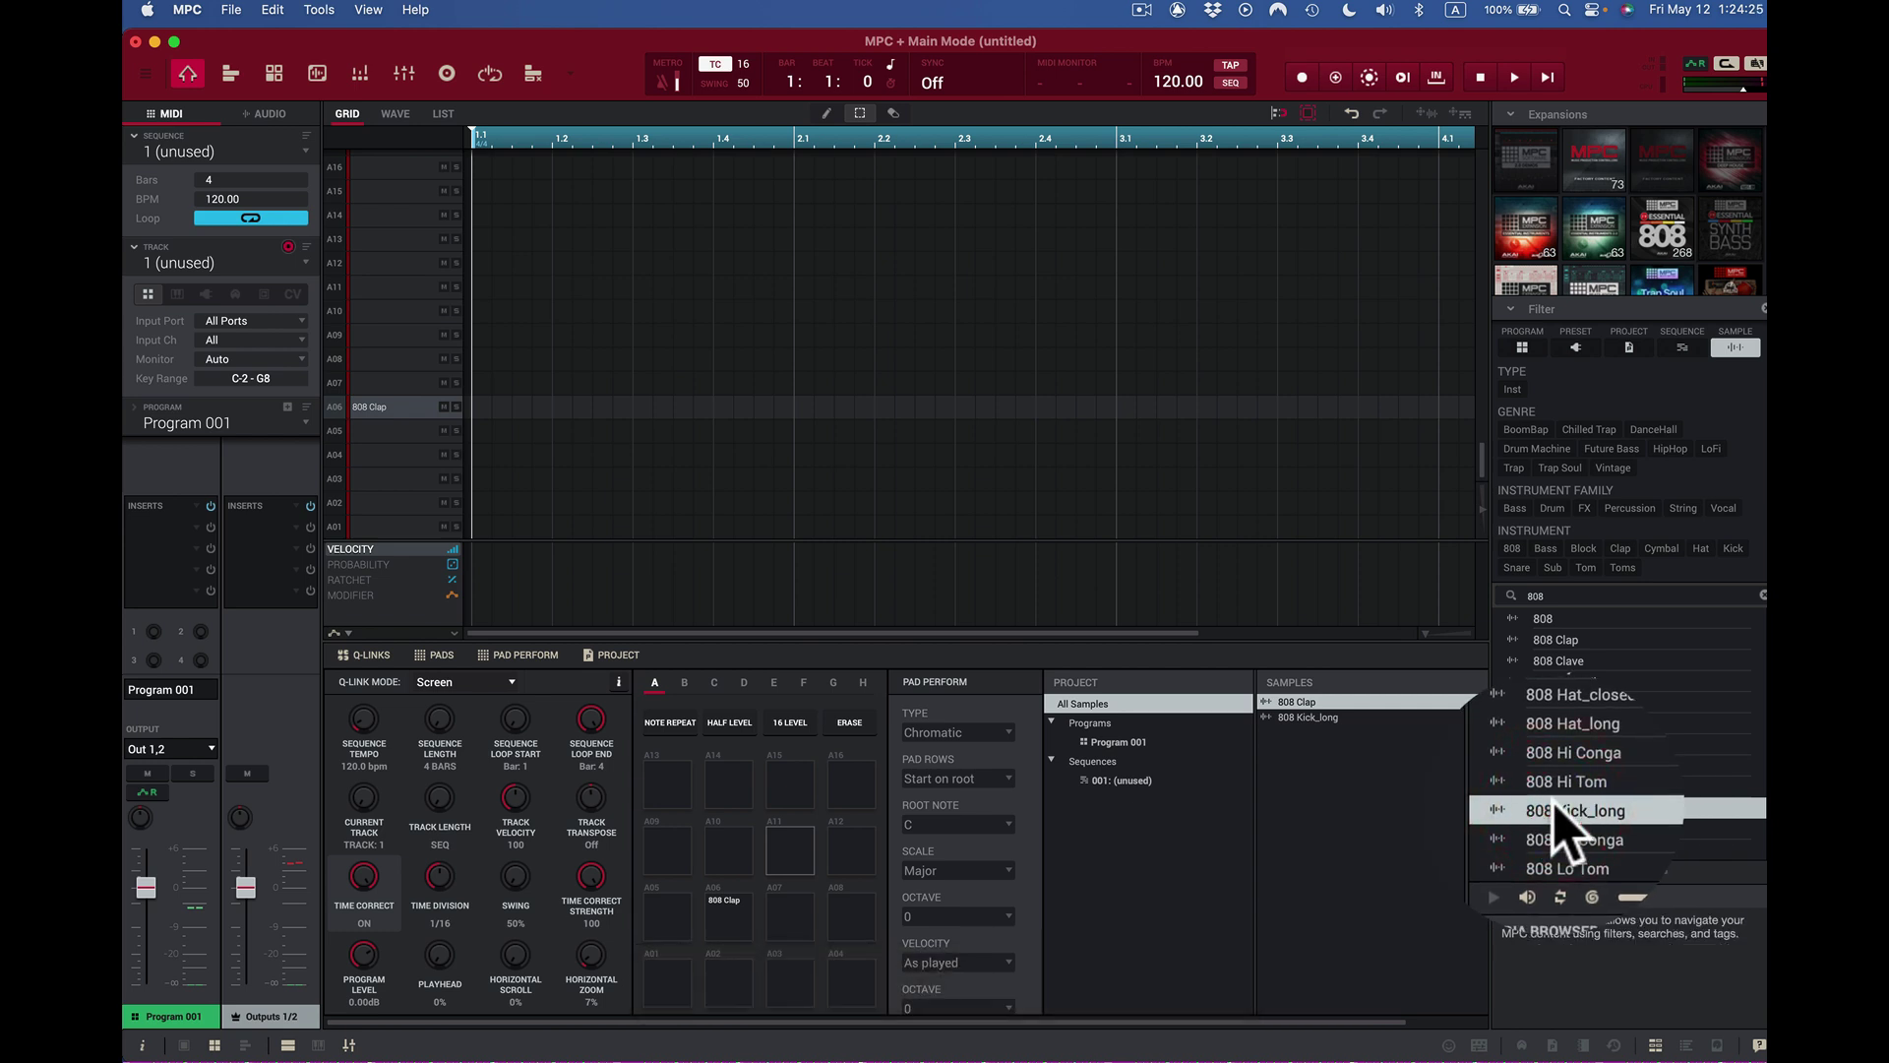
key(Down)
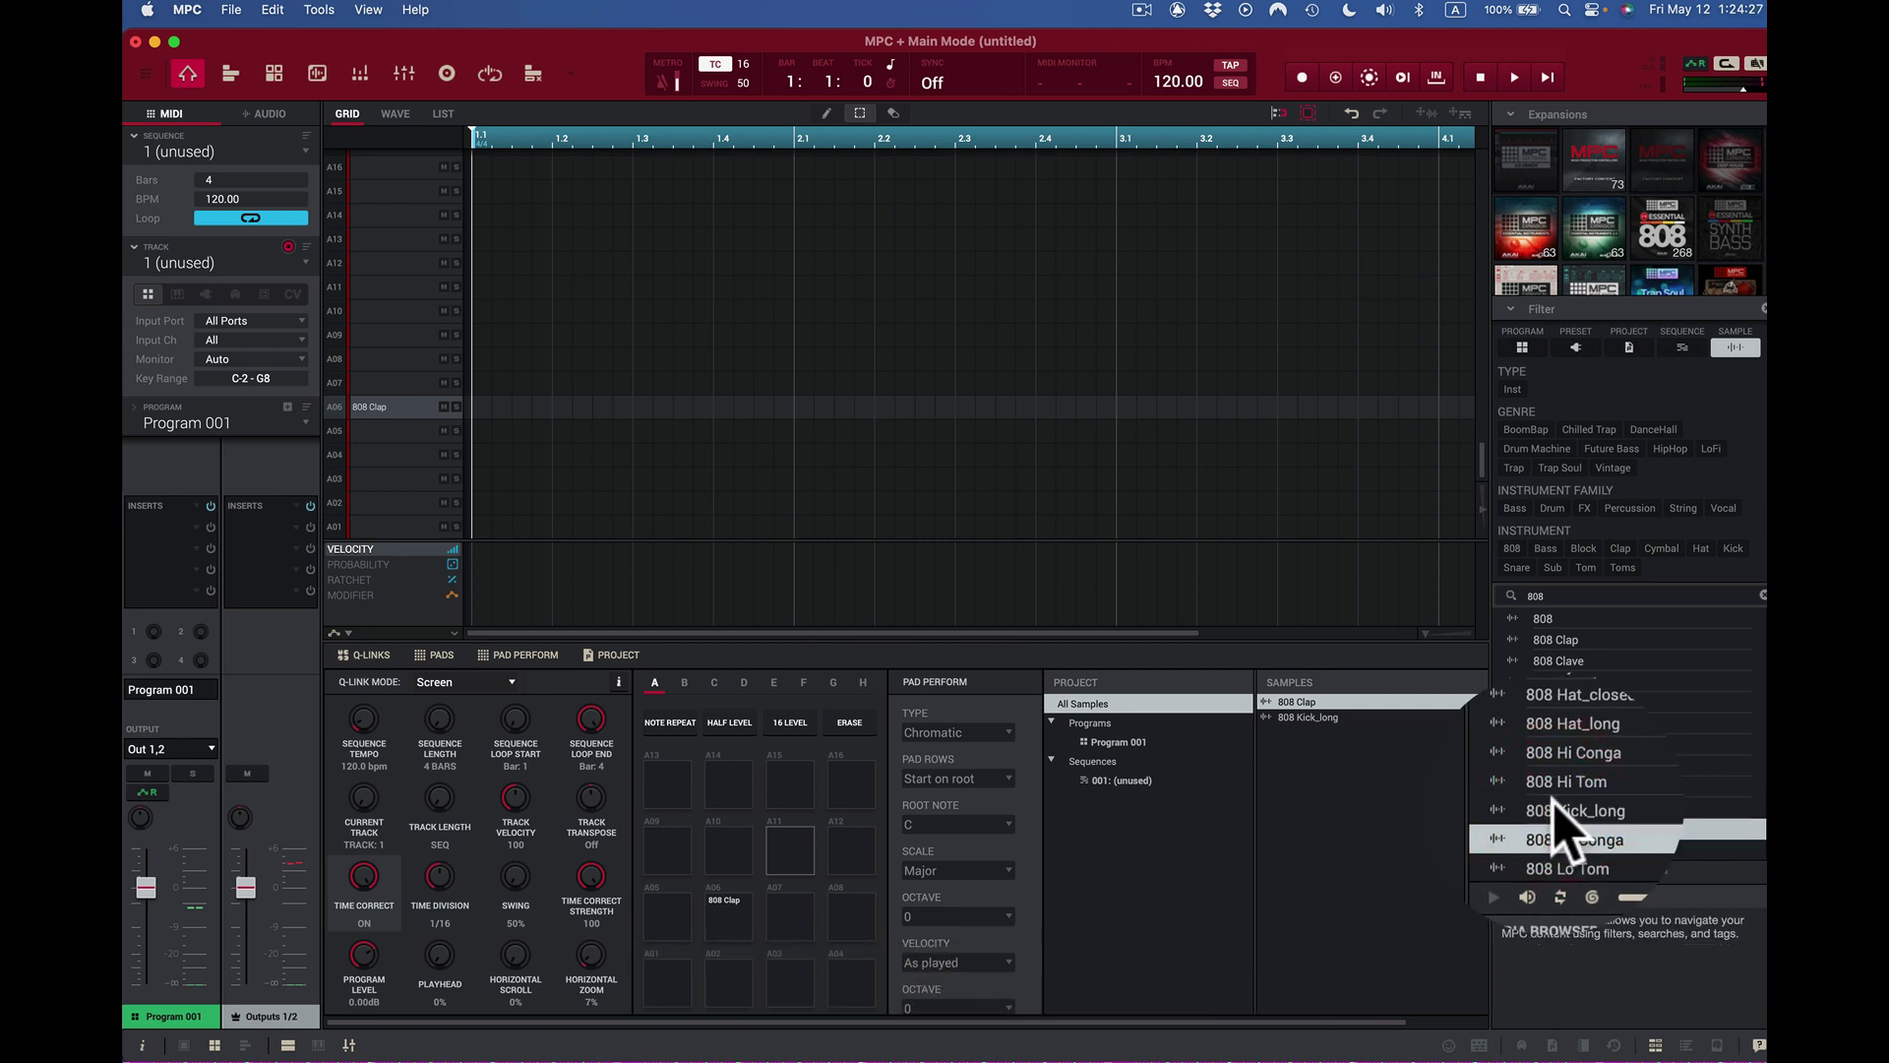
key(Down)
key(Down)
key(Down)
key(Down)
key(Down)
key(Down)
key(Down)
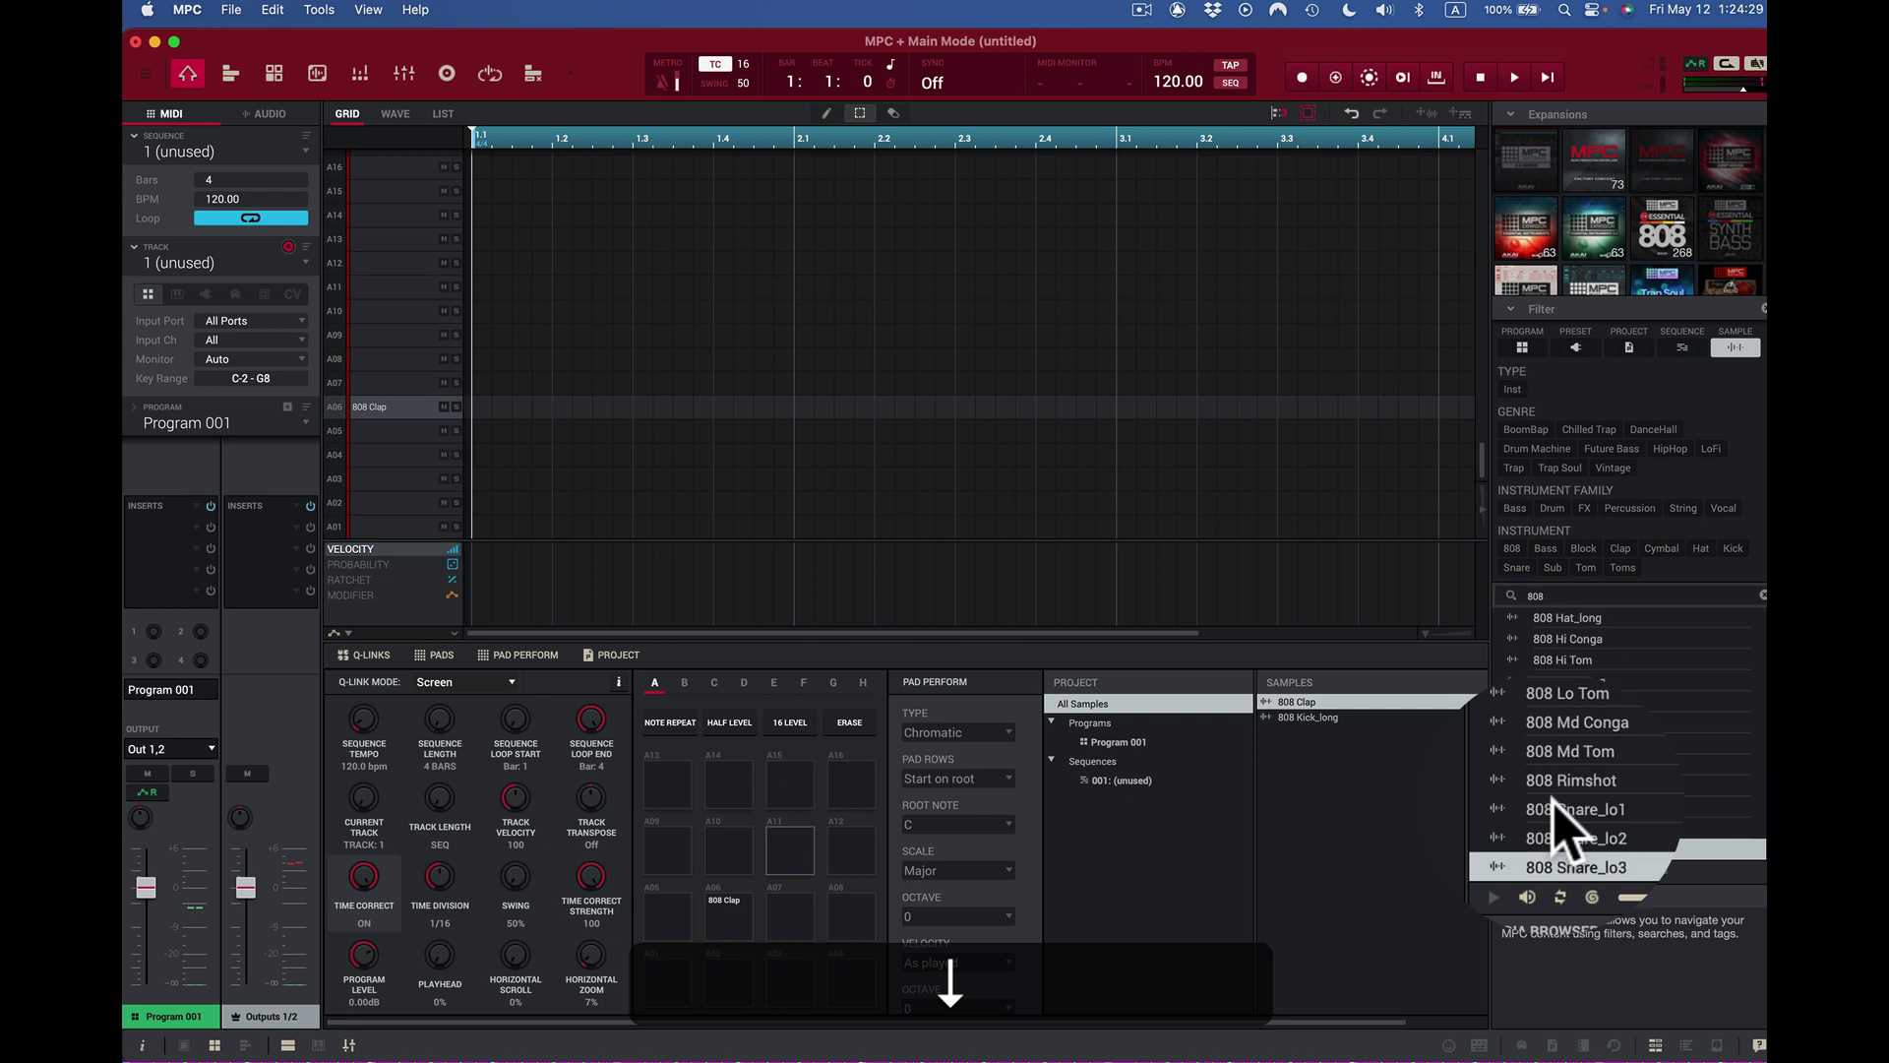
key(Up)
key(Up)
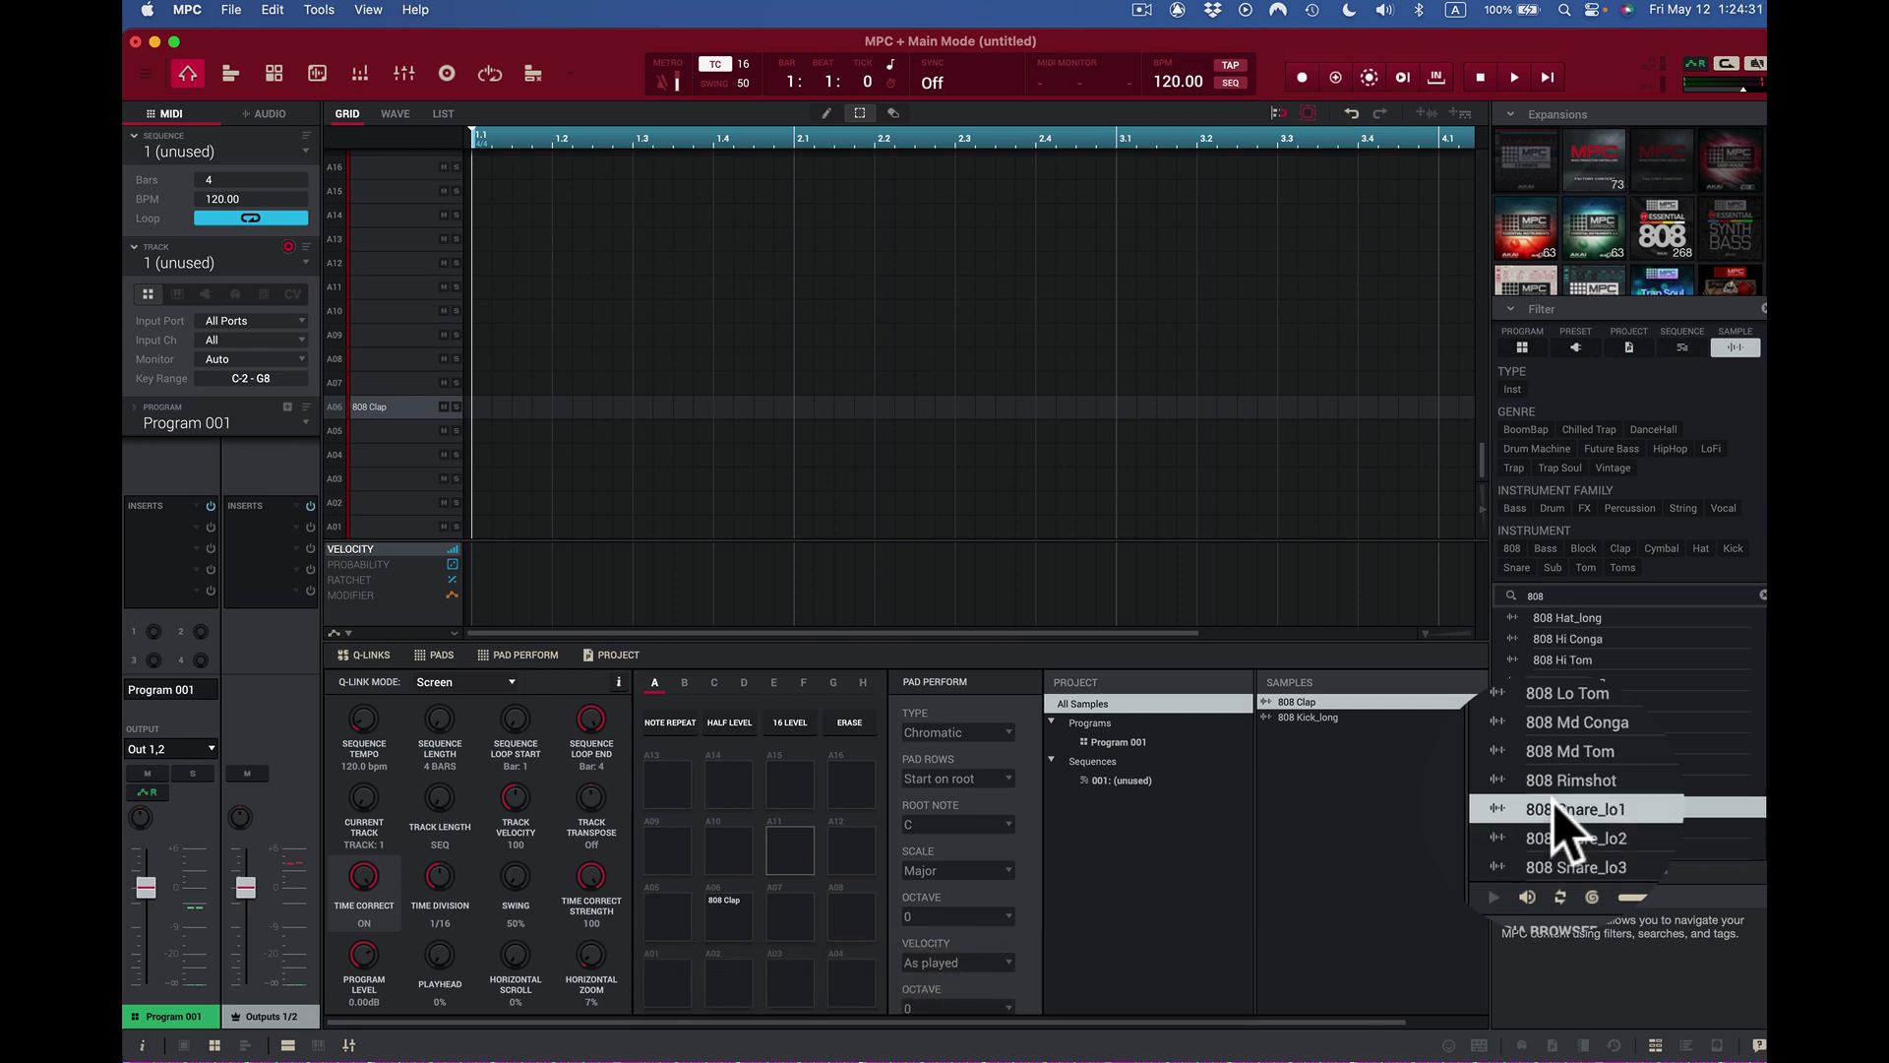
drag(1558, 813, 1351, 823)
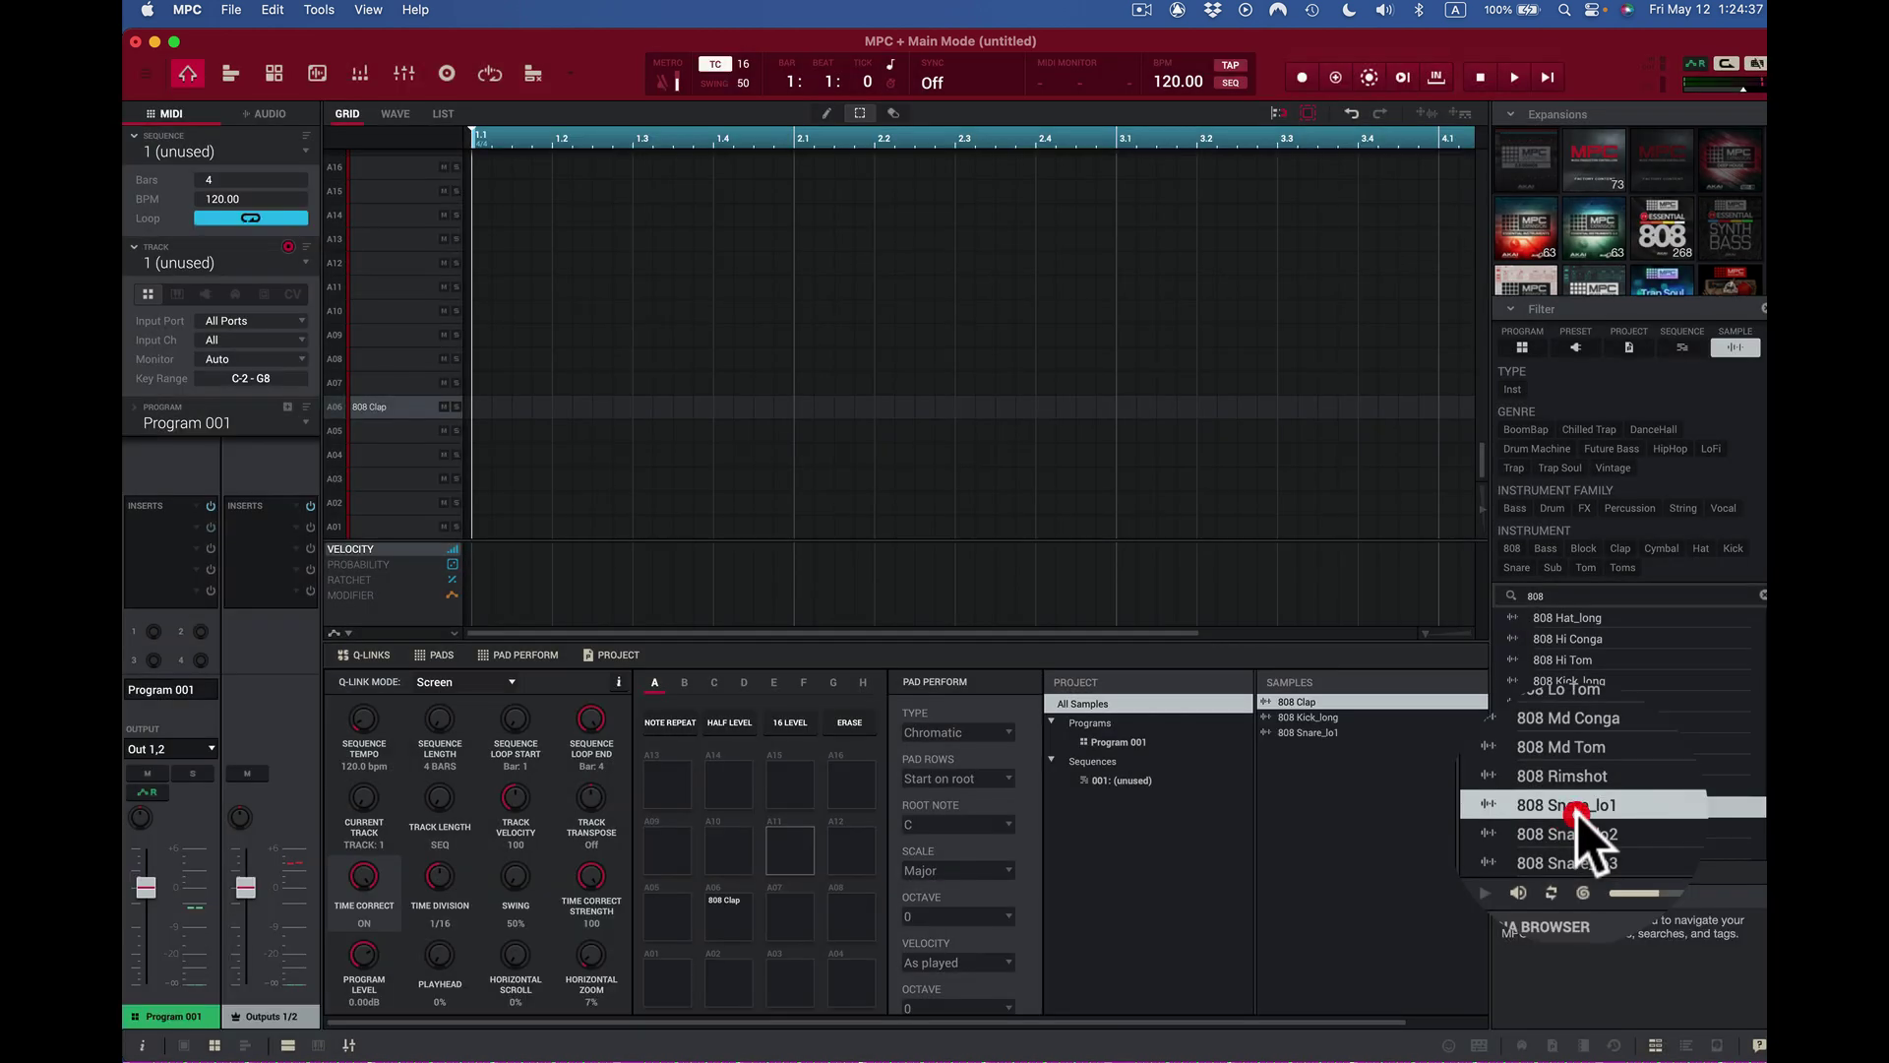
Step: Audition the hi-hat samples after the 808 snares and add 808_HH__CL and 808_HH__OP to the project's sample pool
key(Down)
key(Down)
key(Down)
key(Down)
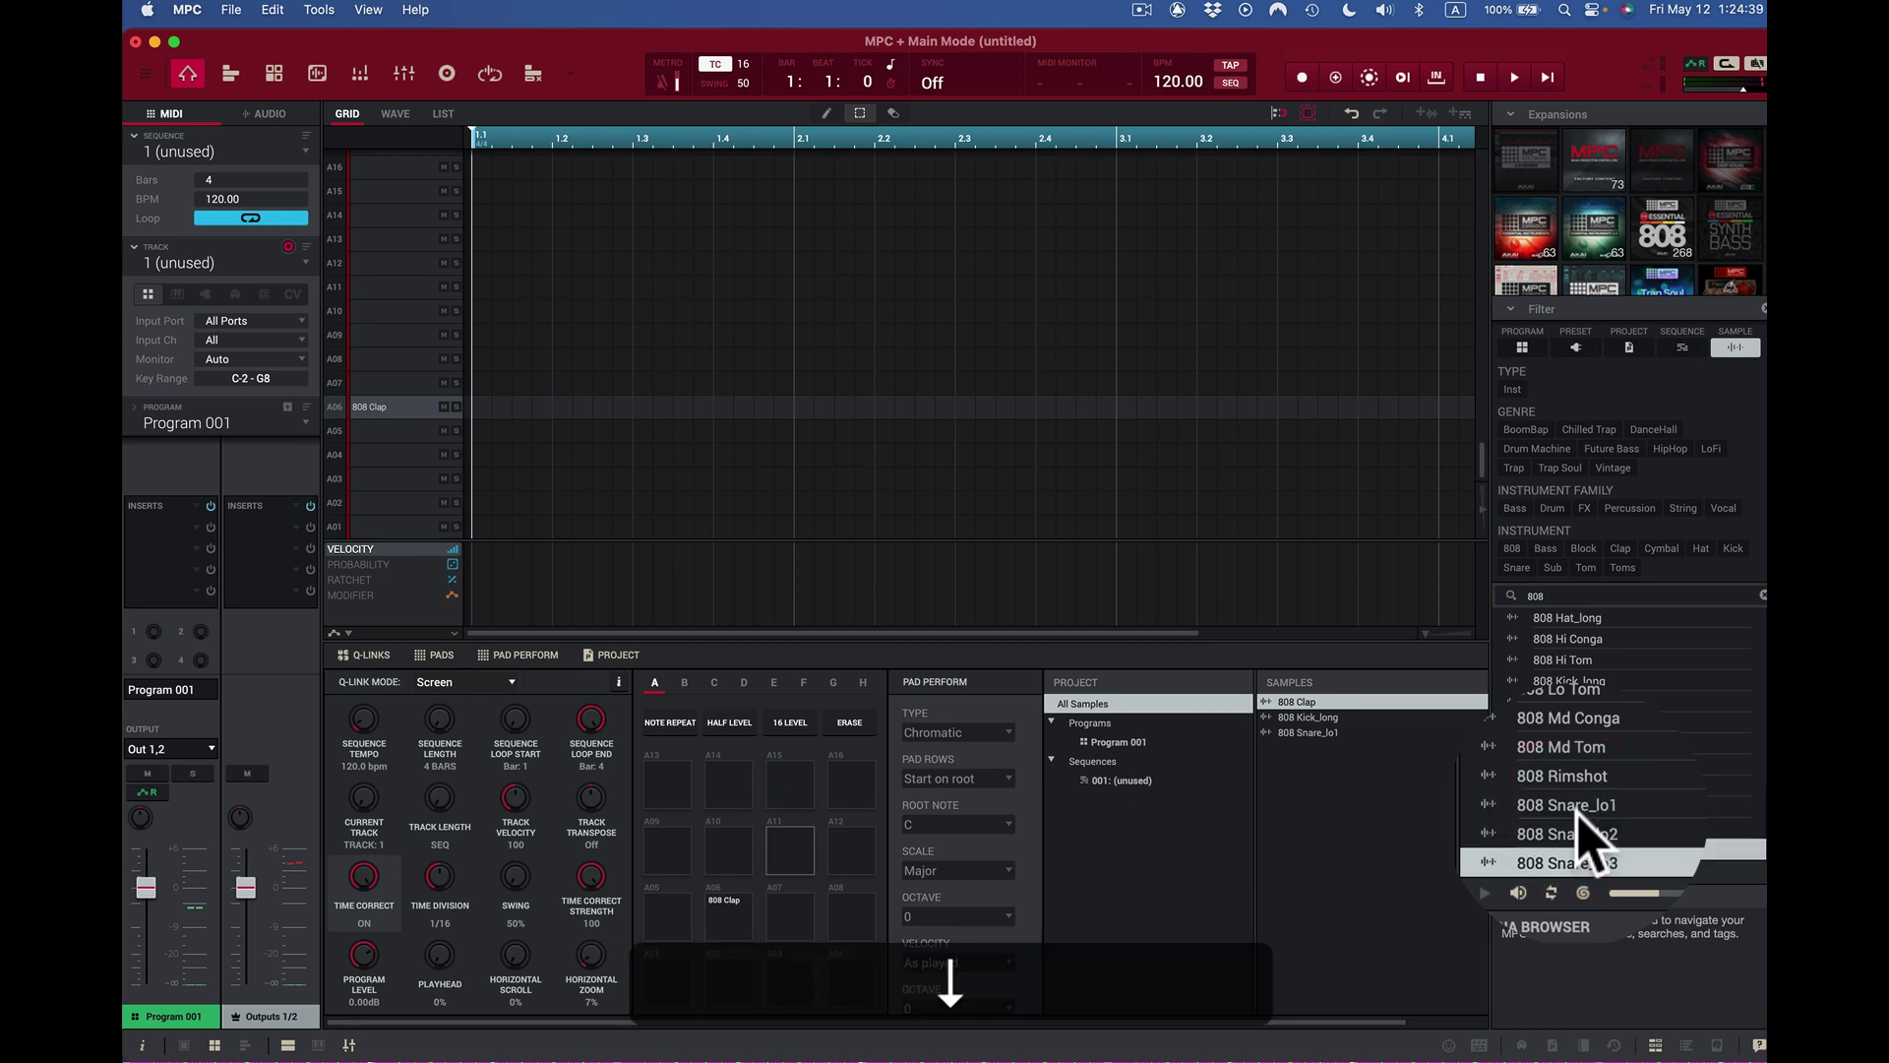
key(Up)
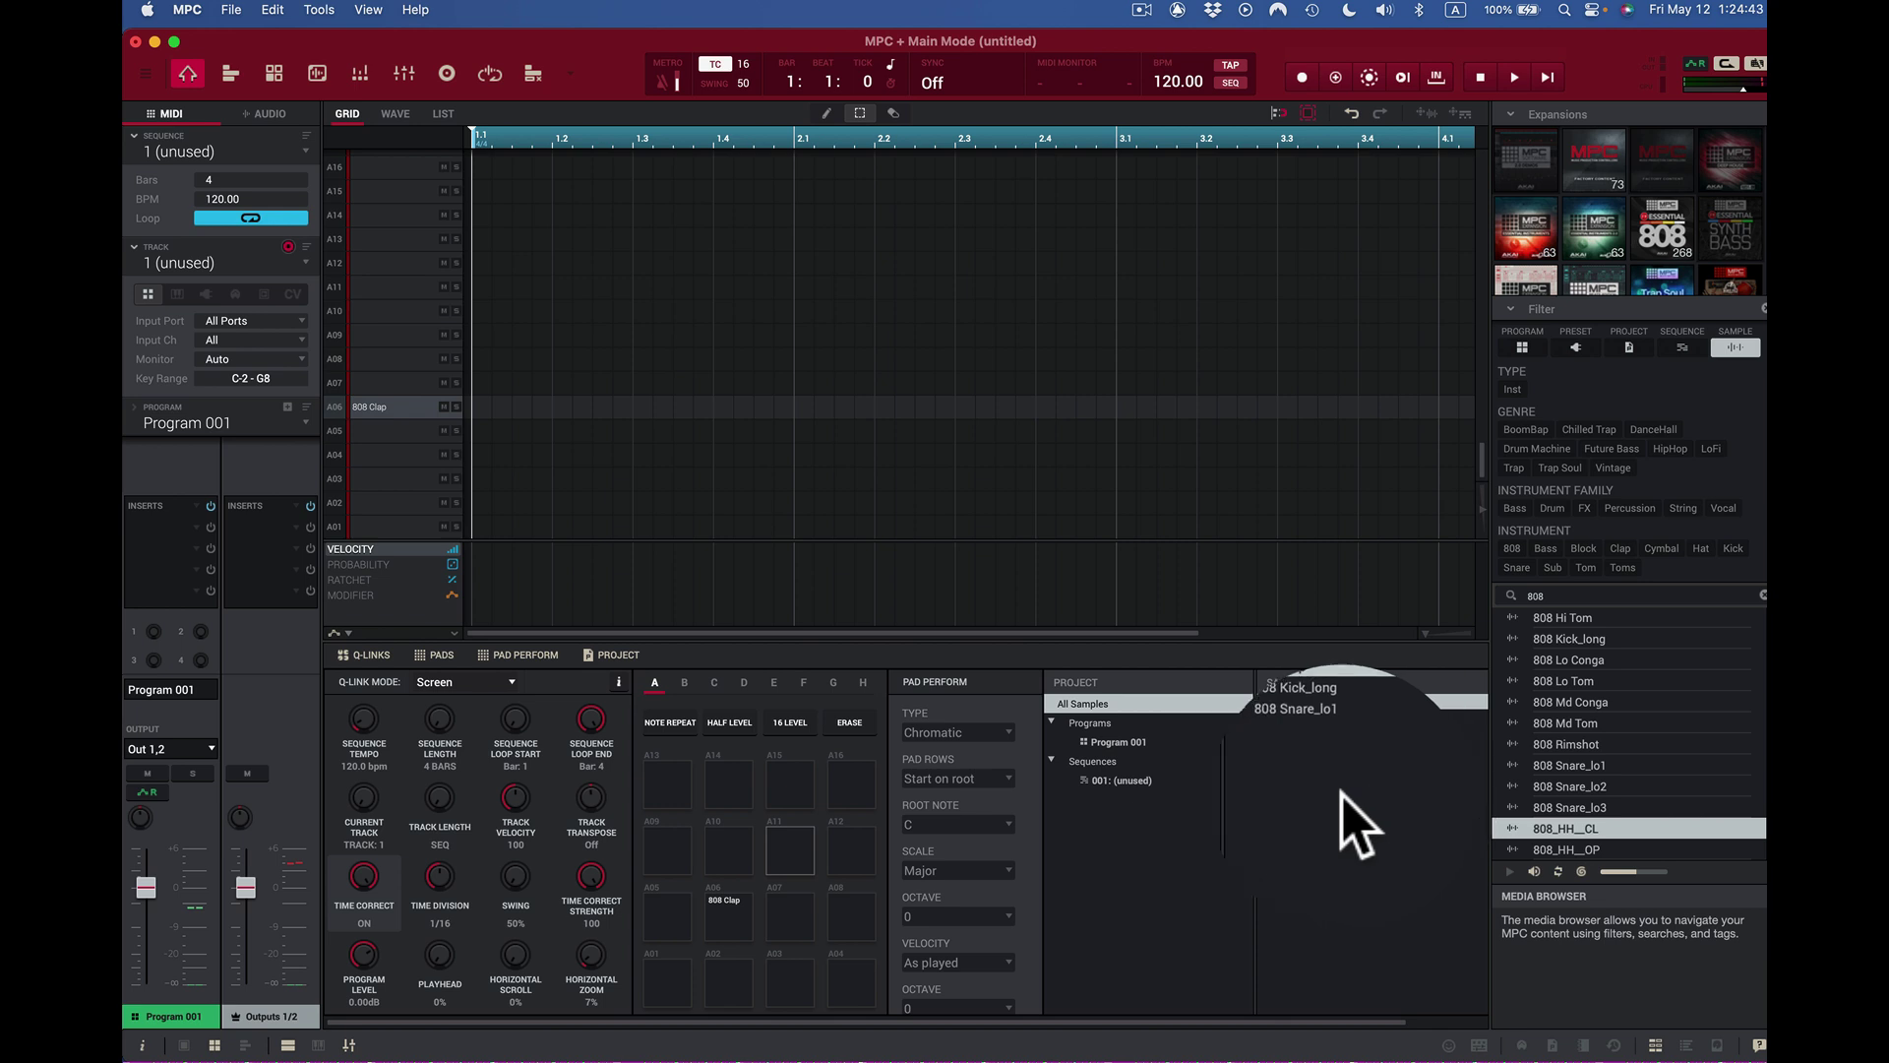
click(1358, 827)
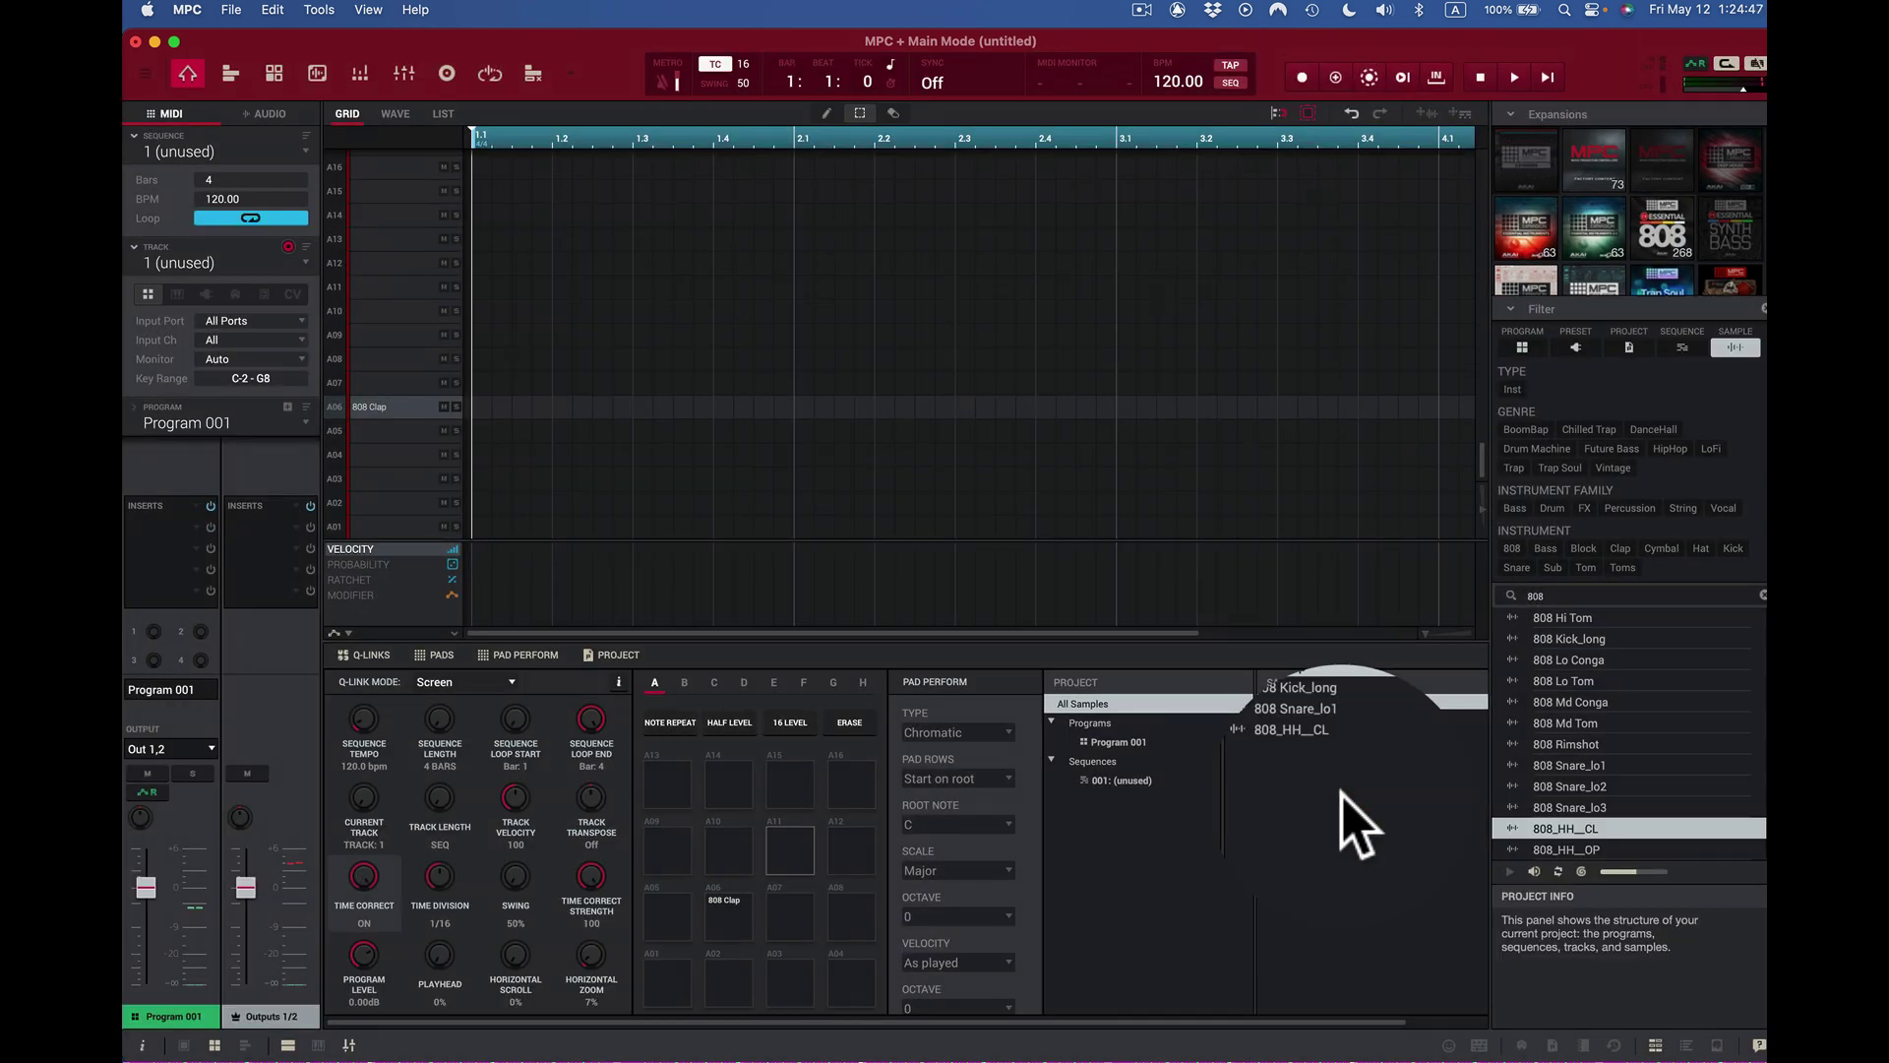
click(1583, 853)
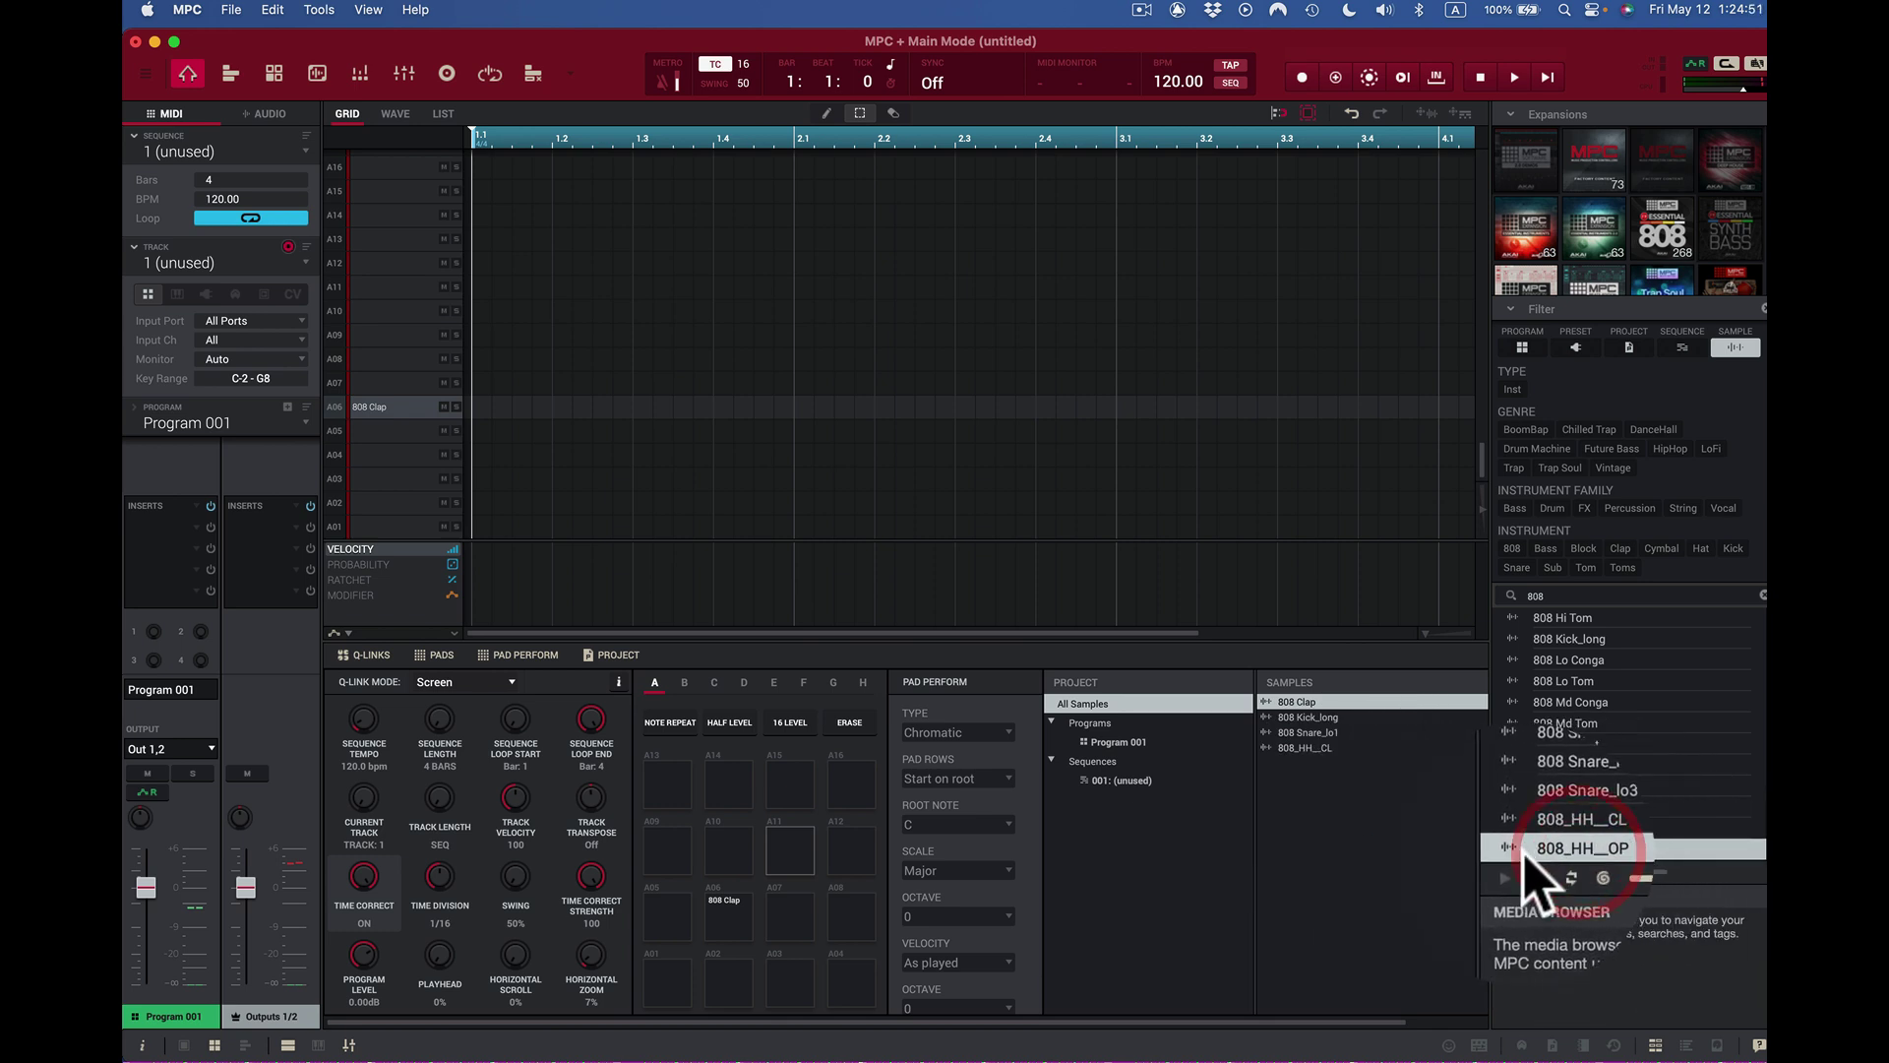
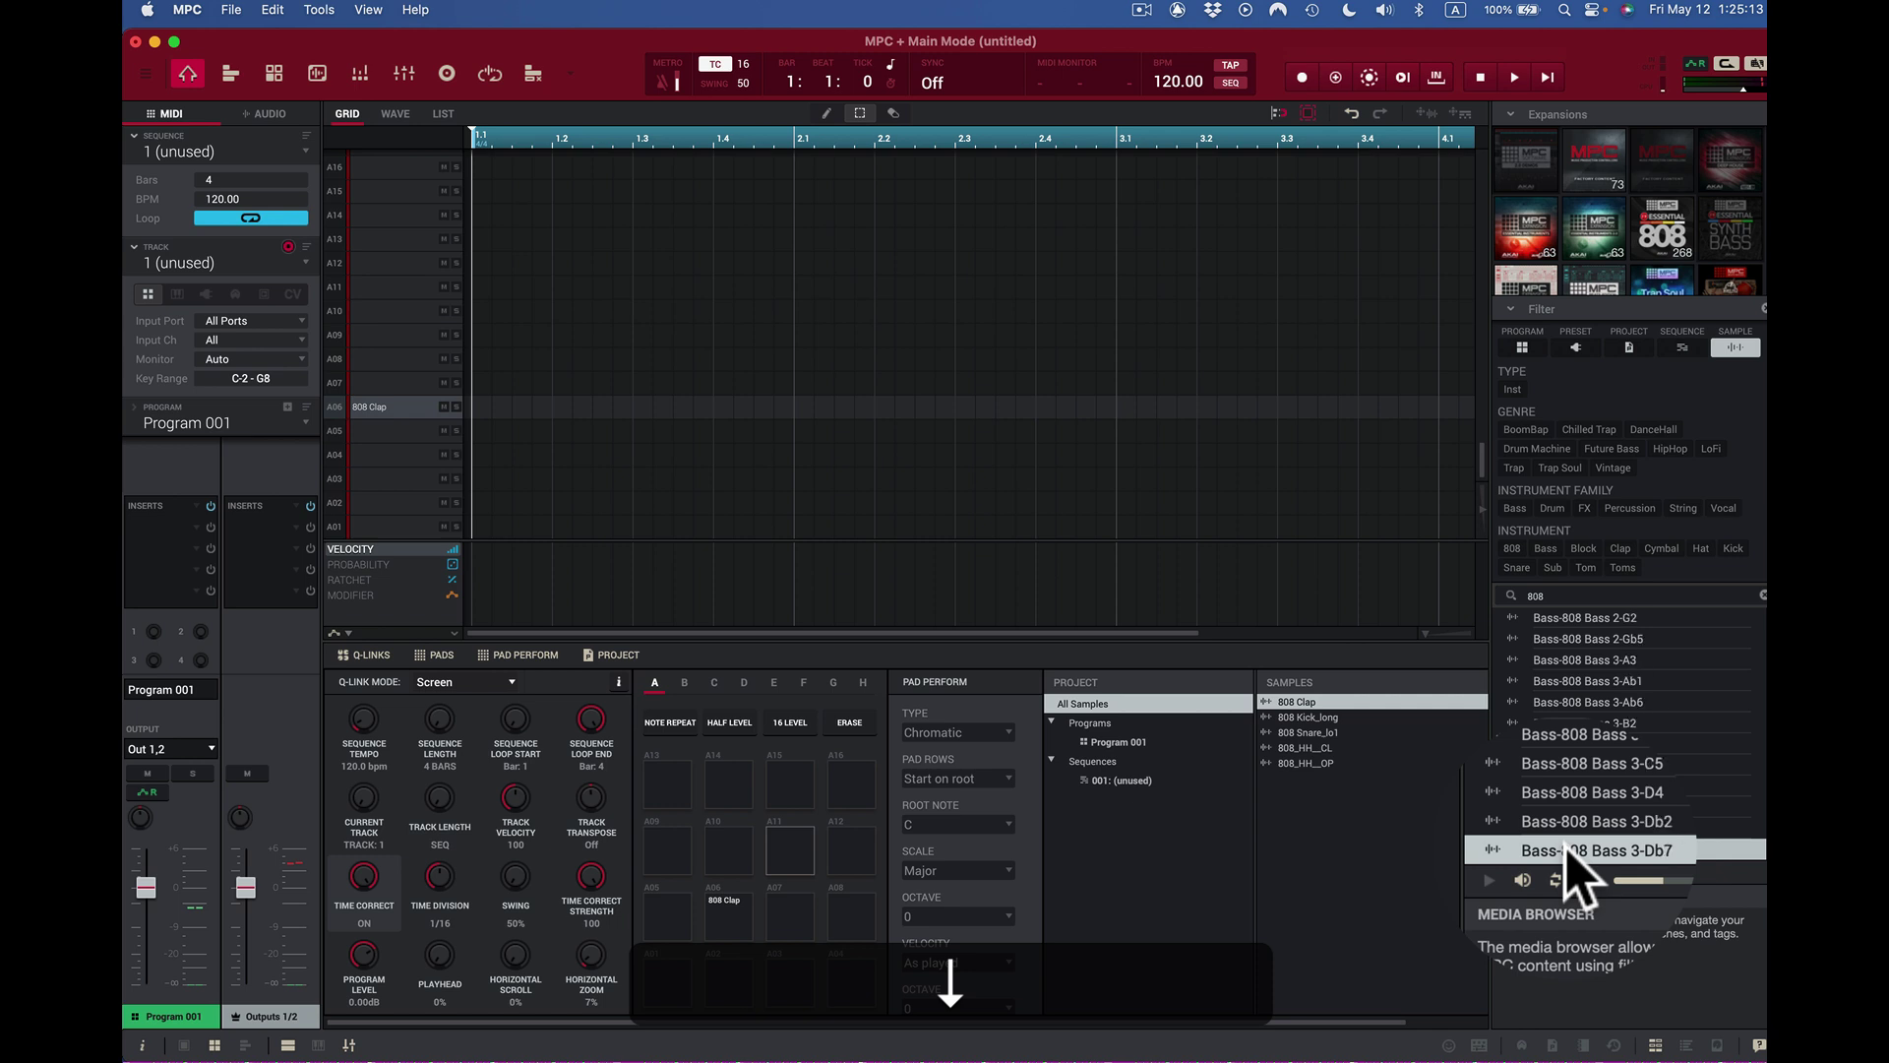
Step: Audition samples further down the 808 results and add Inst-Bass-F9 Circuit 808-036 C1 to the project's sample pool
scroll(1615, 751, down, 10)
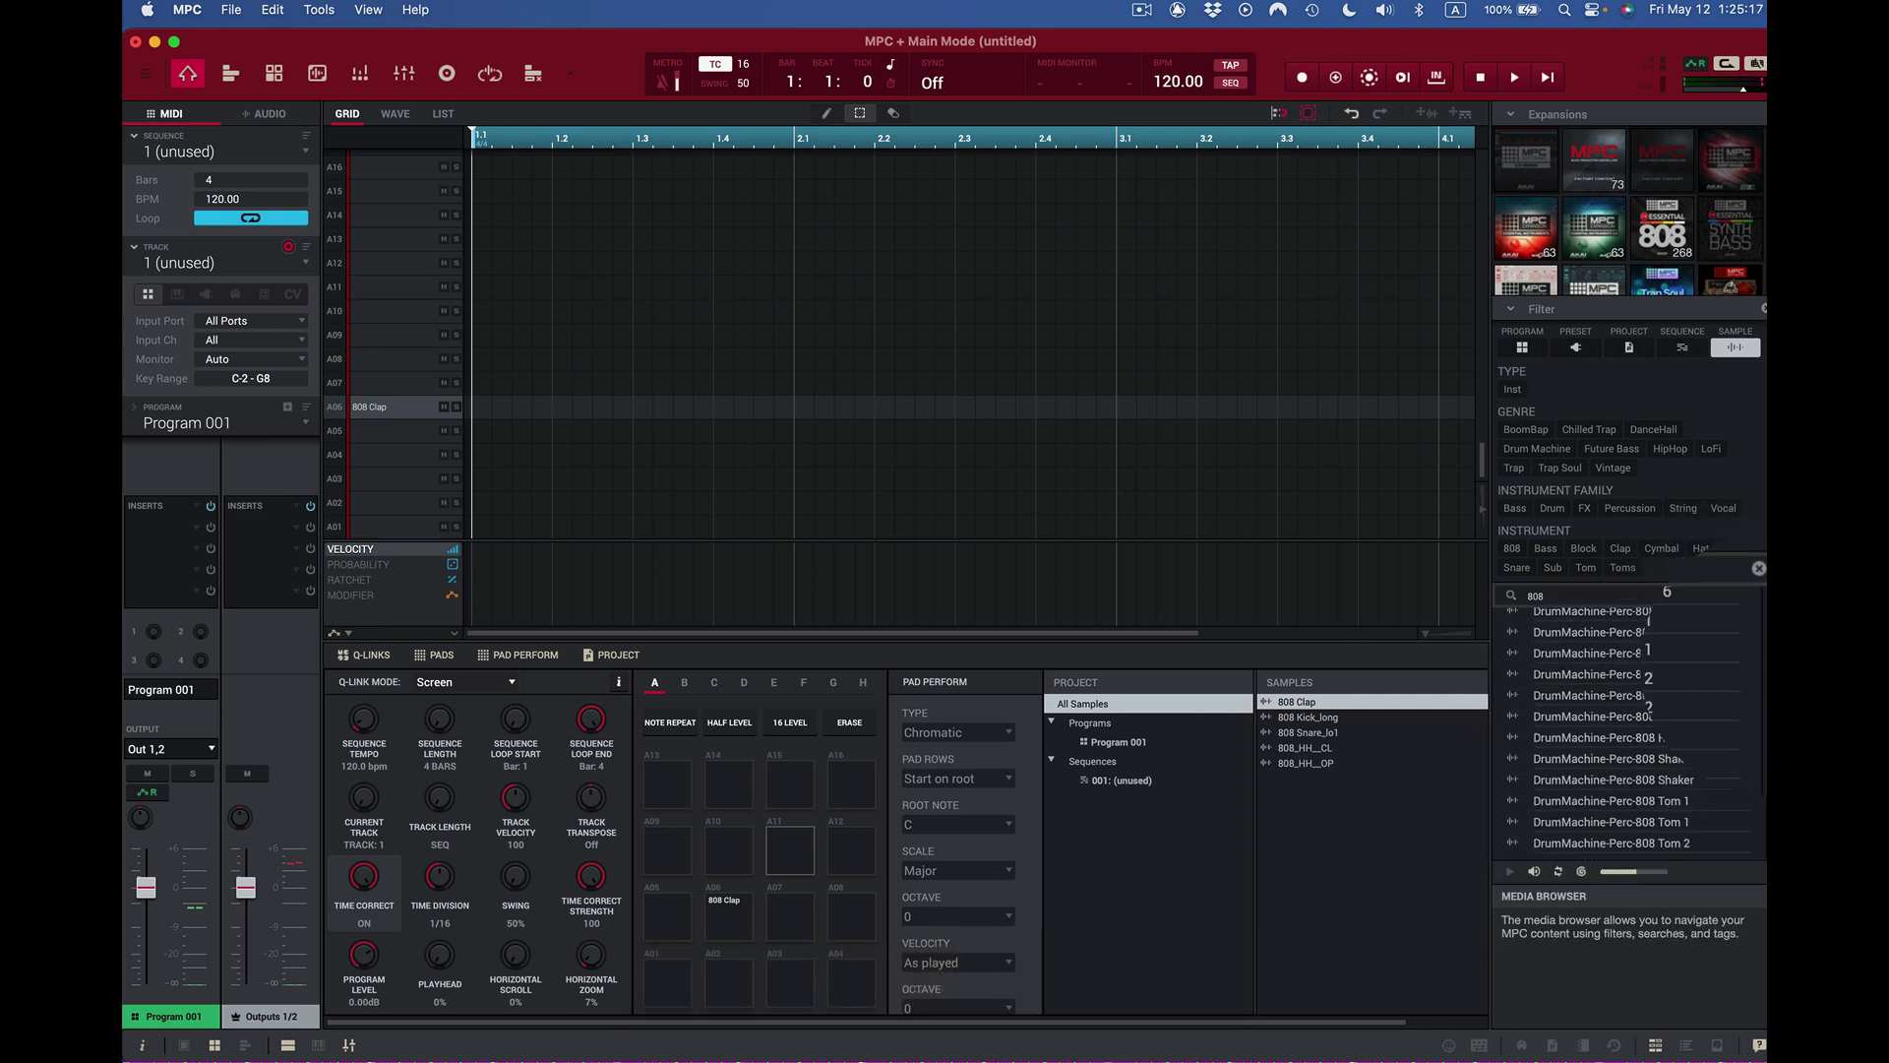
click(1634, 620)
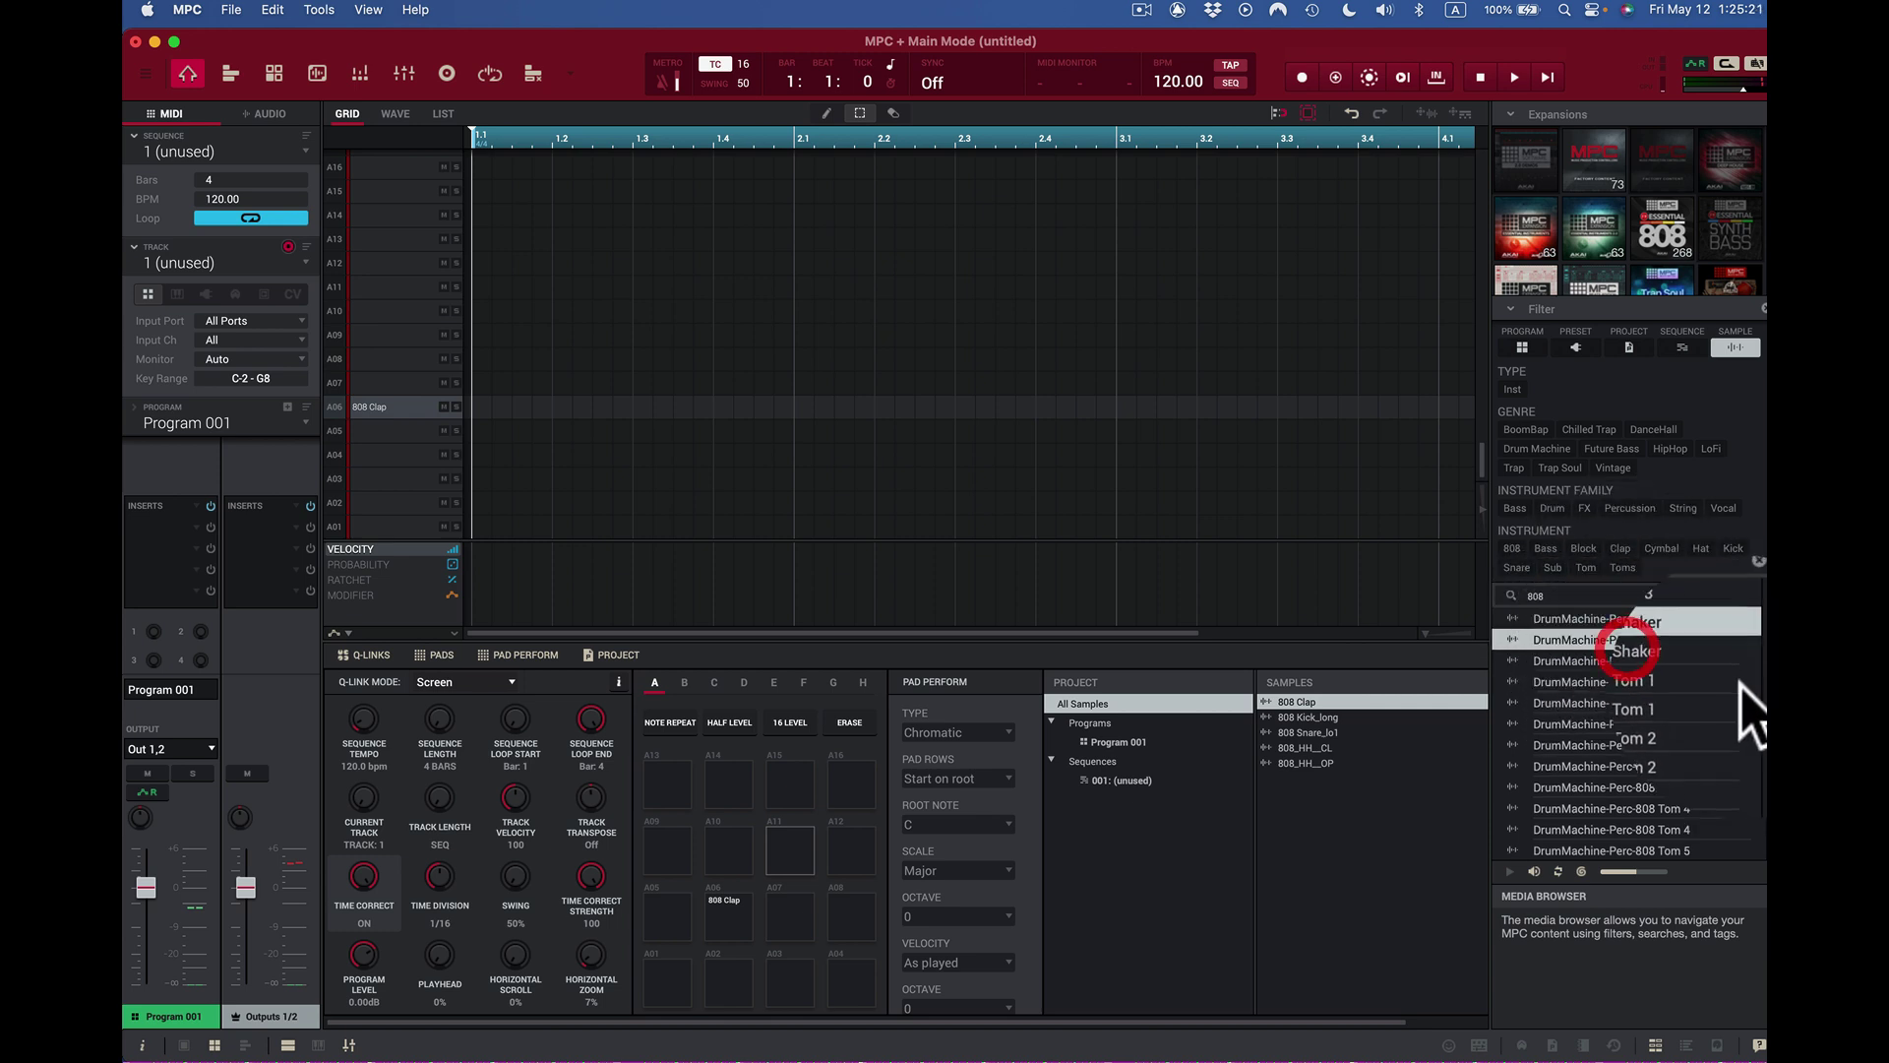
scroll(1623, 738, down, 10)
click(1676, 723)
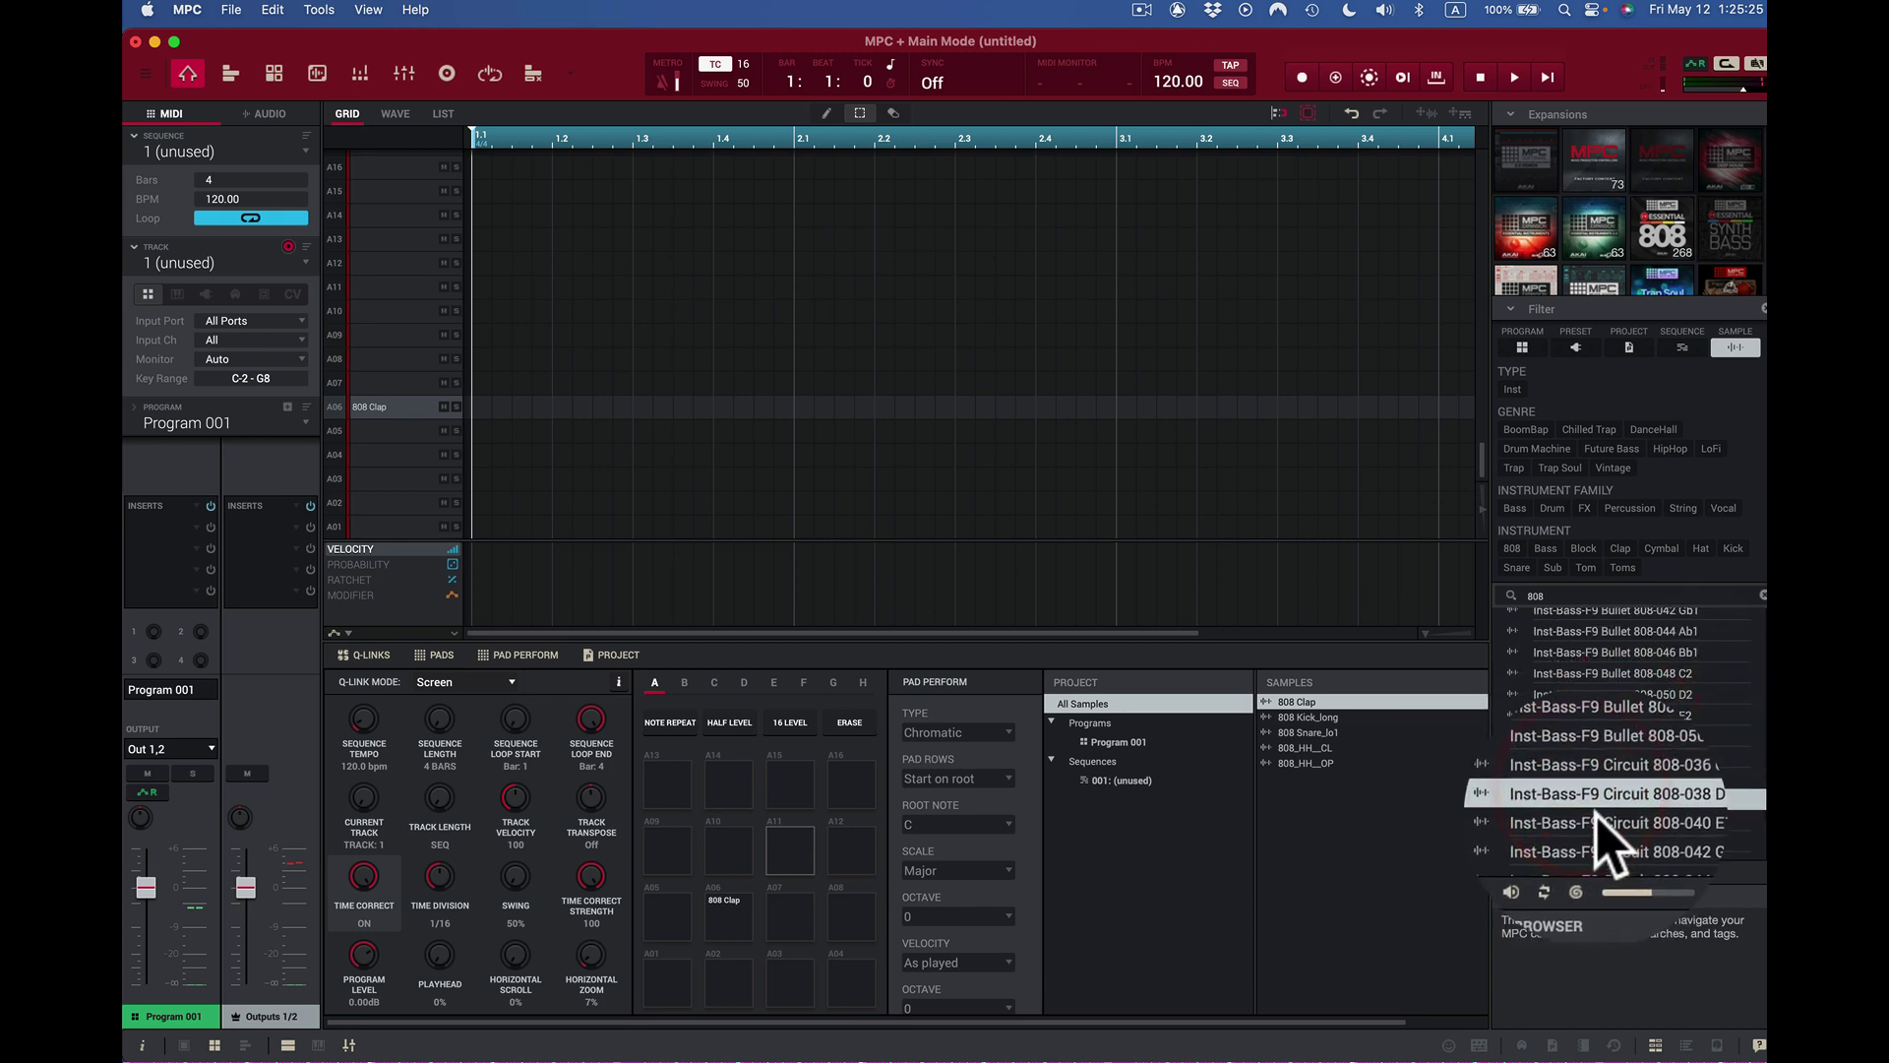
click(1587, 778)
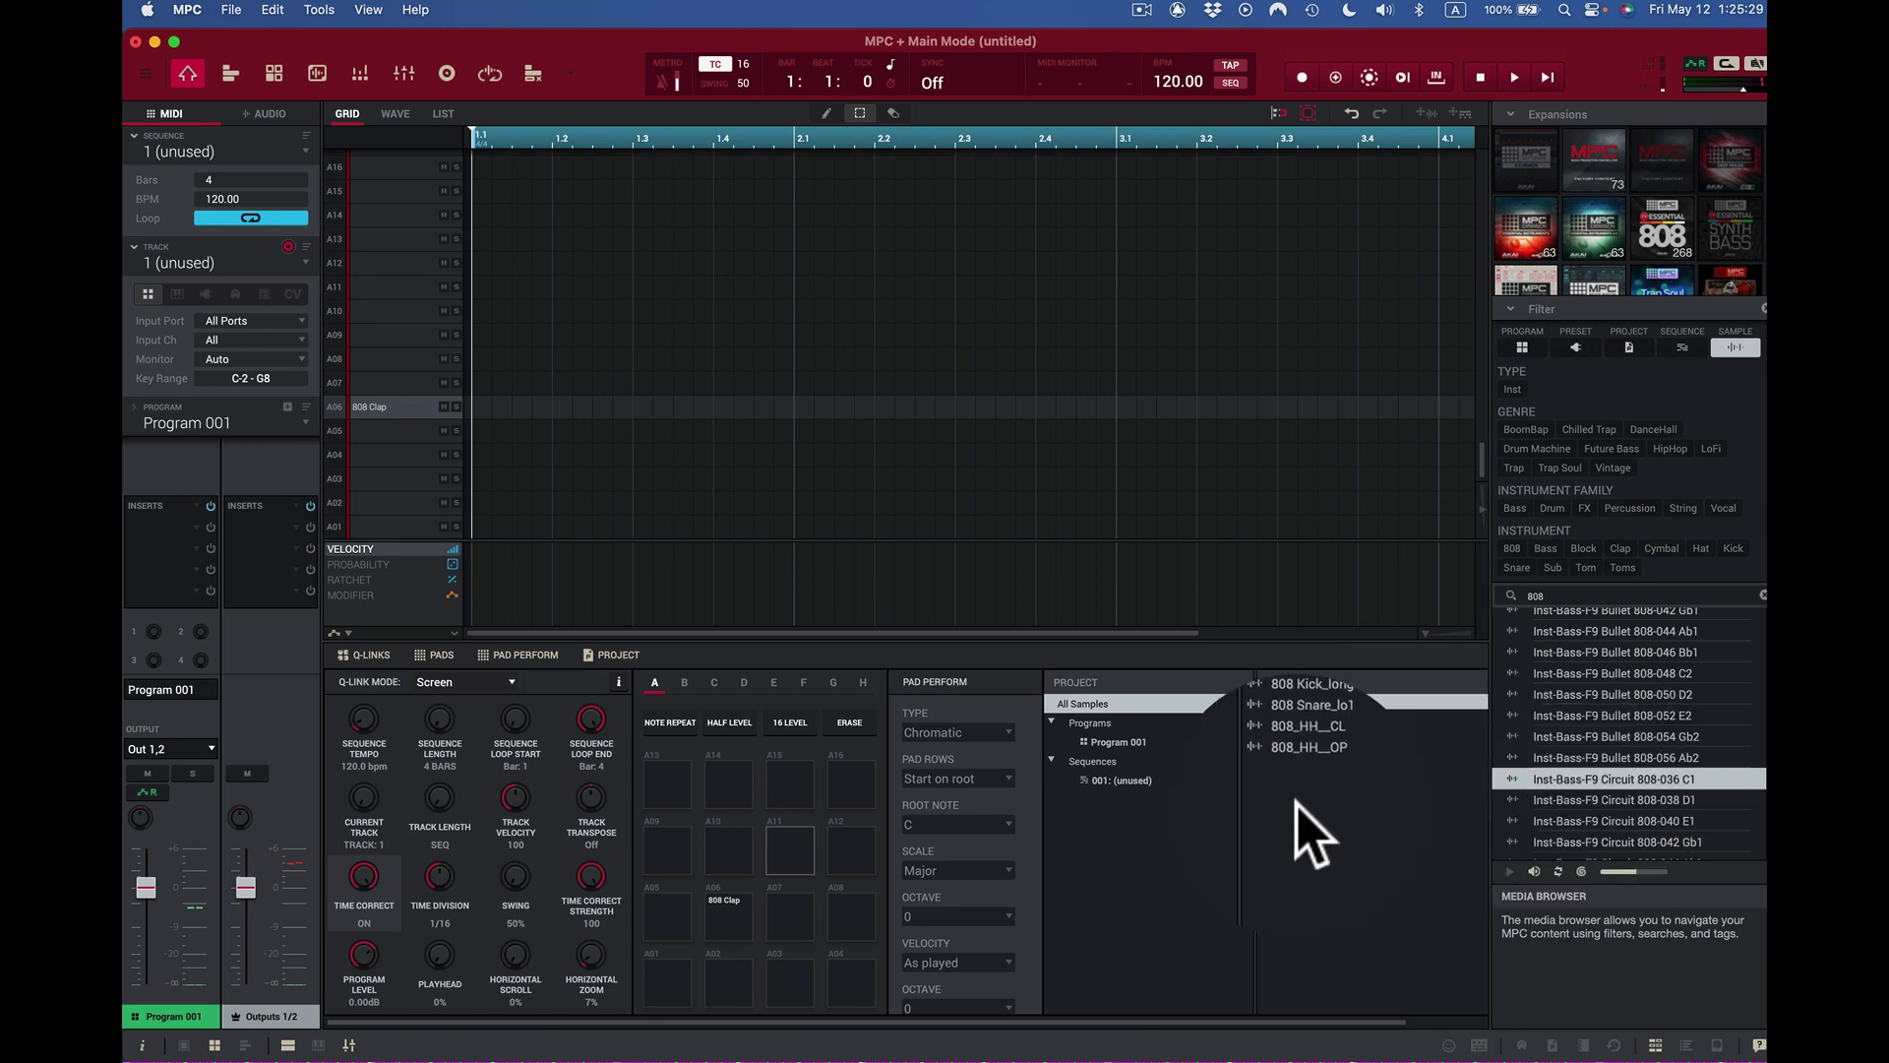
drag(1297, 802, 1295, 801)
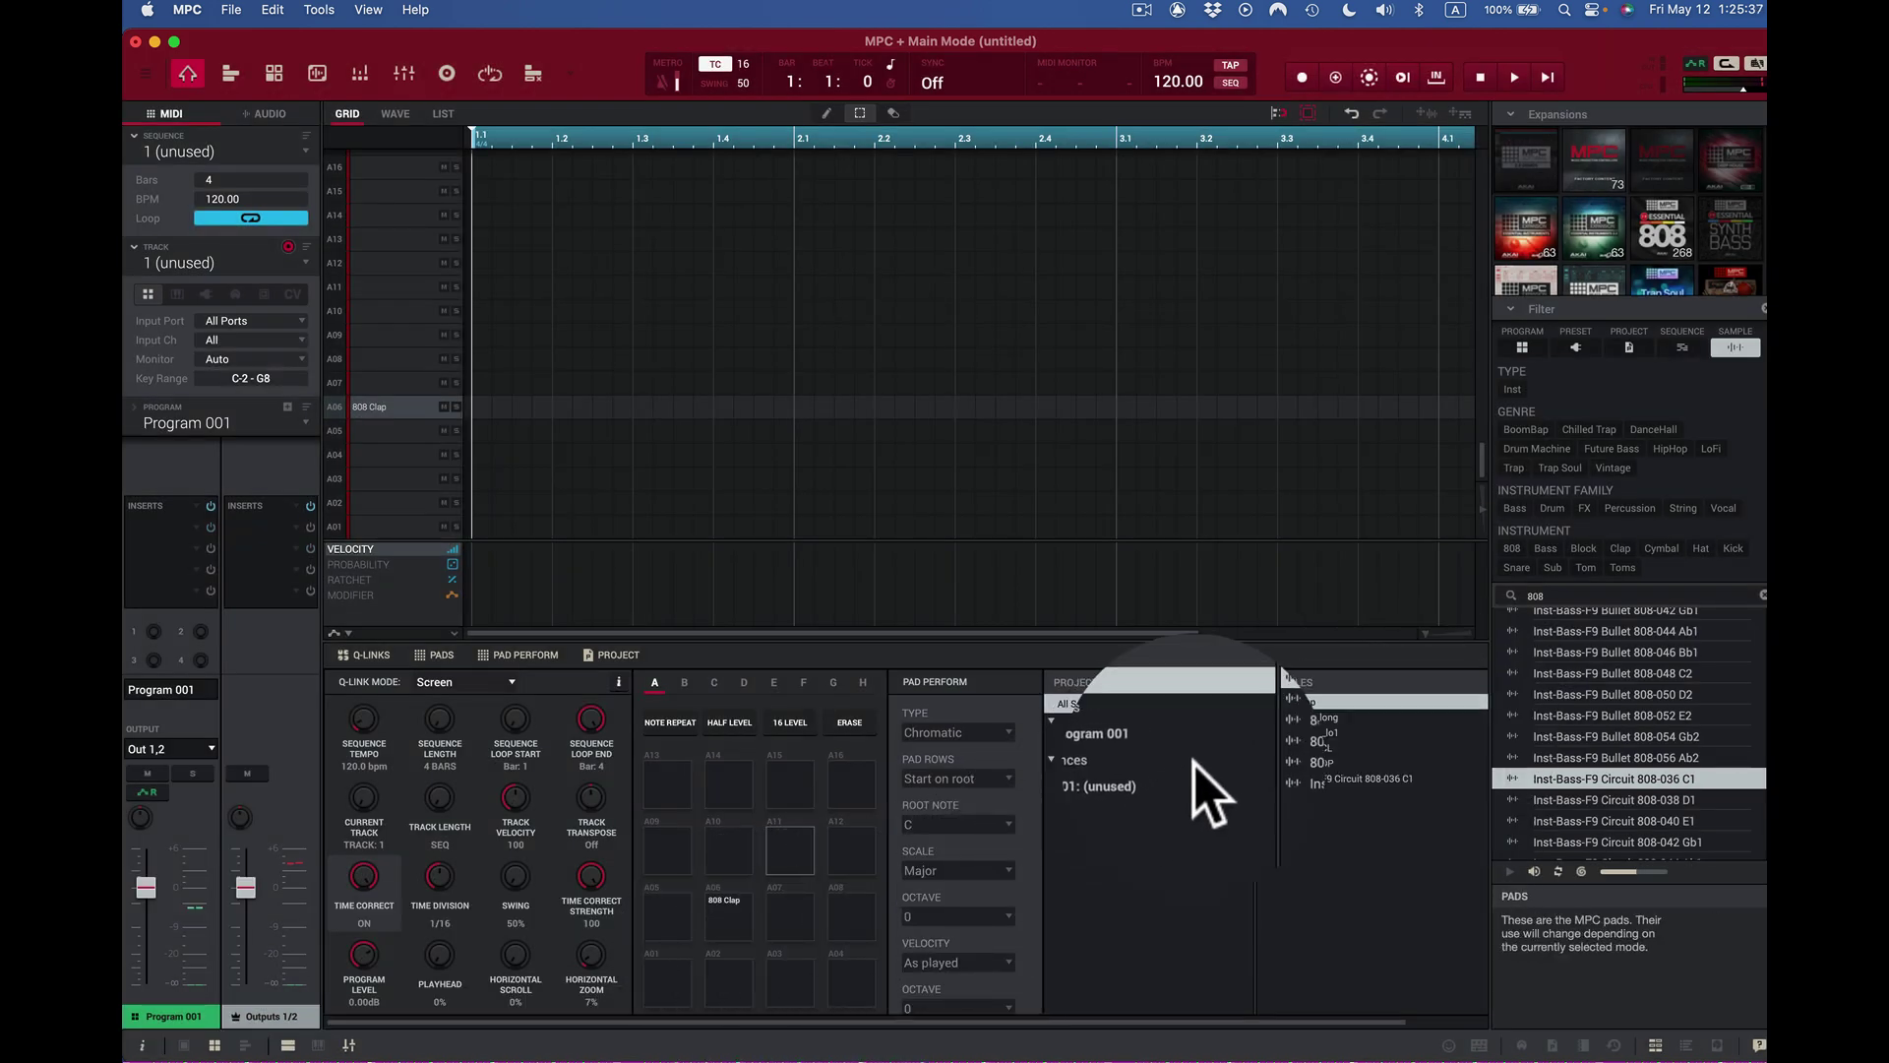
Step: Show only the samples used by Program 001 and rename that program as New nKit
click(1141, 744)
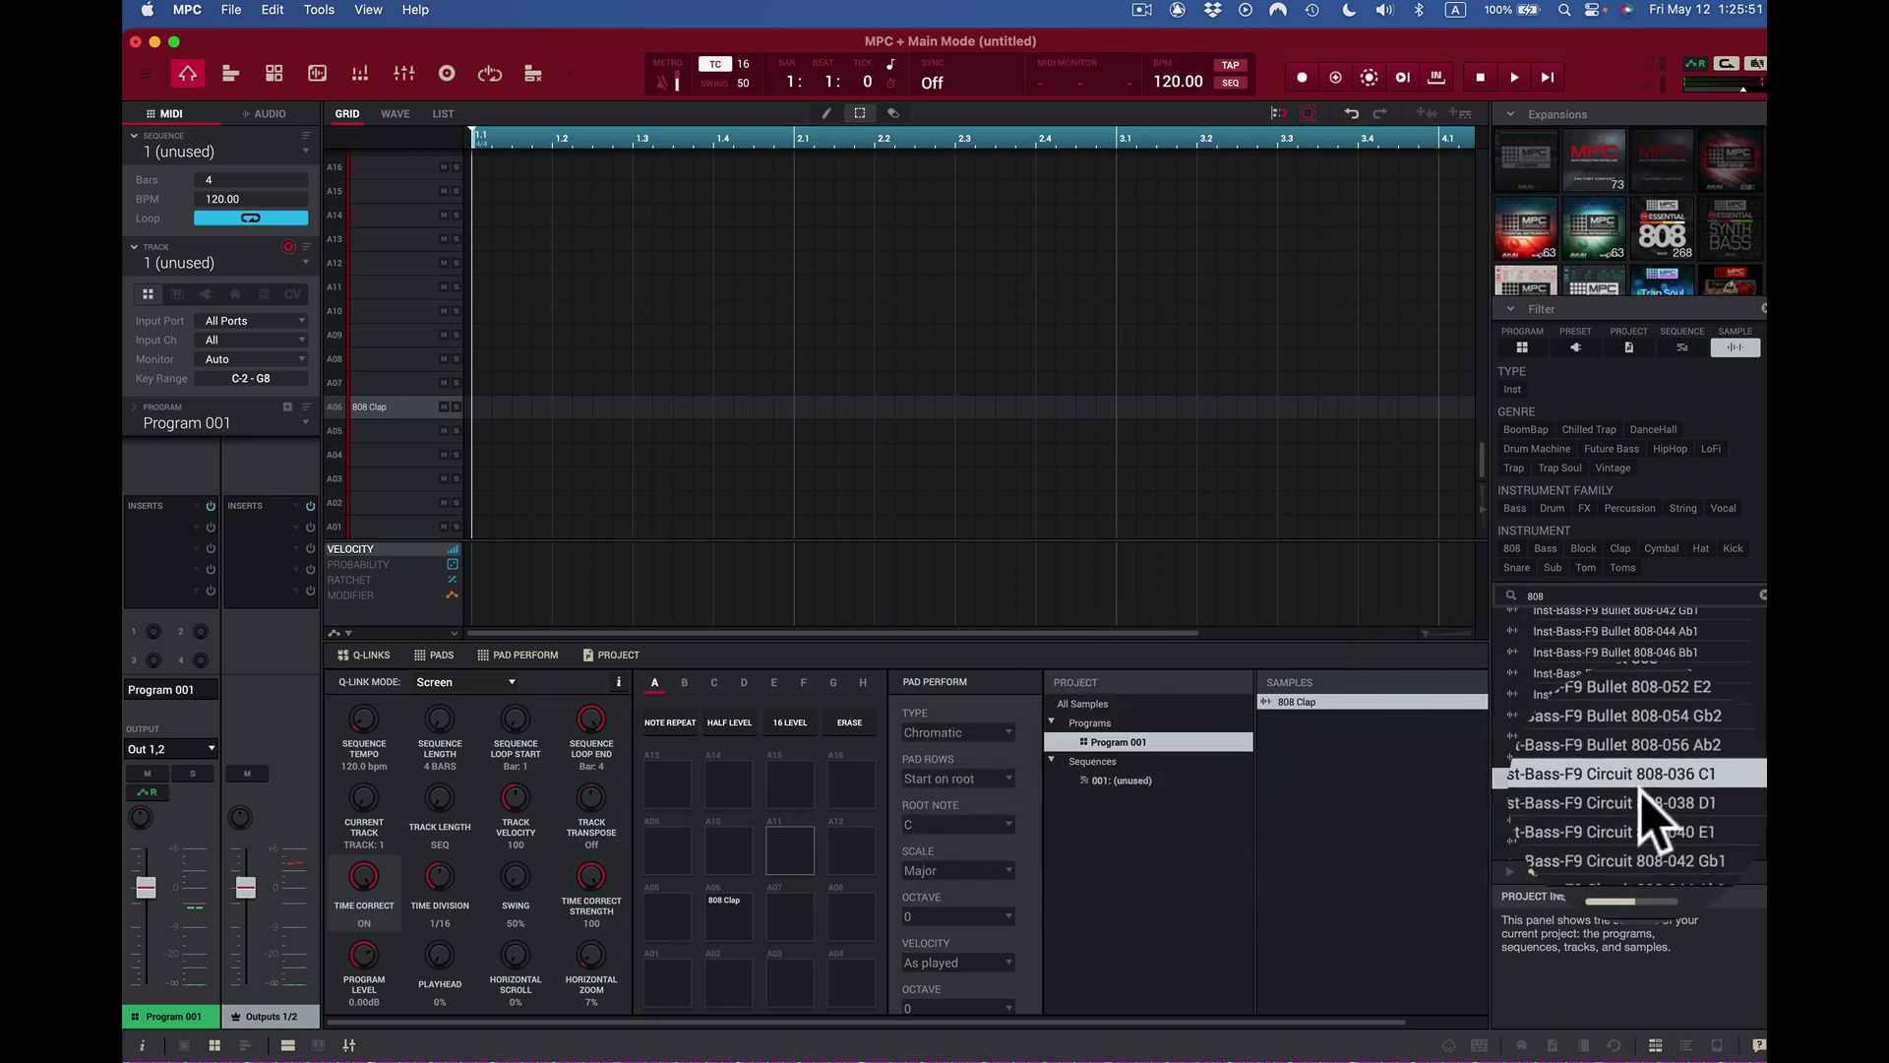
right_click(1120, 742)
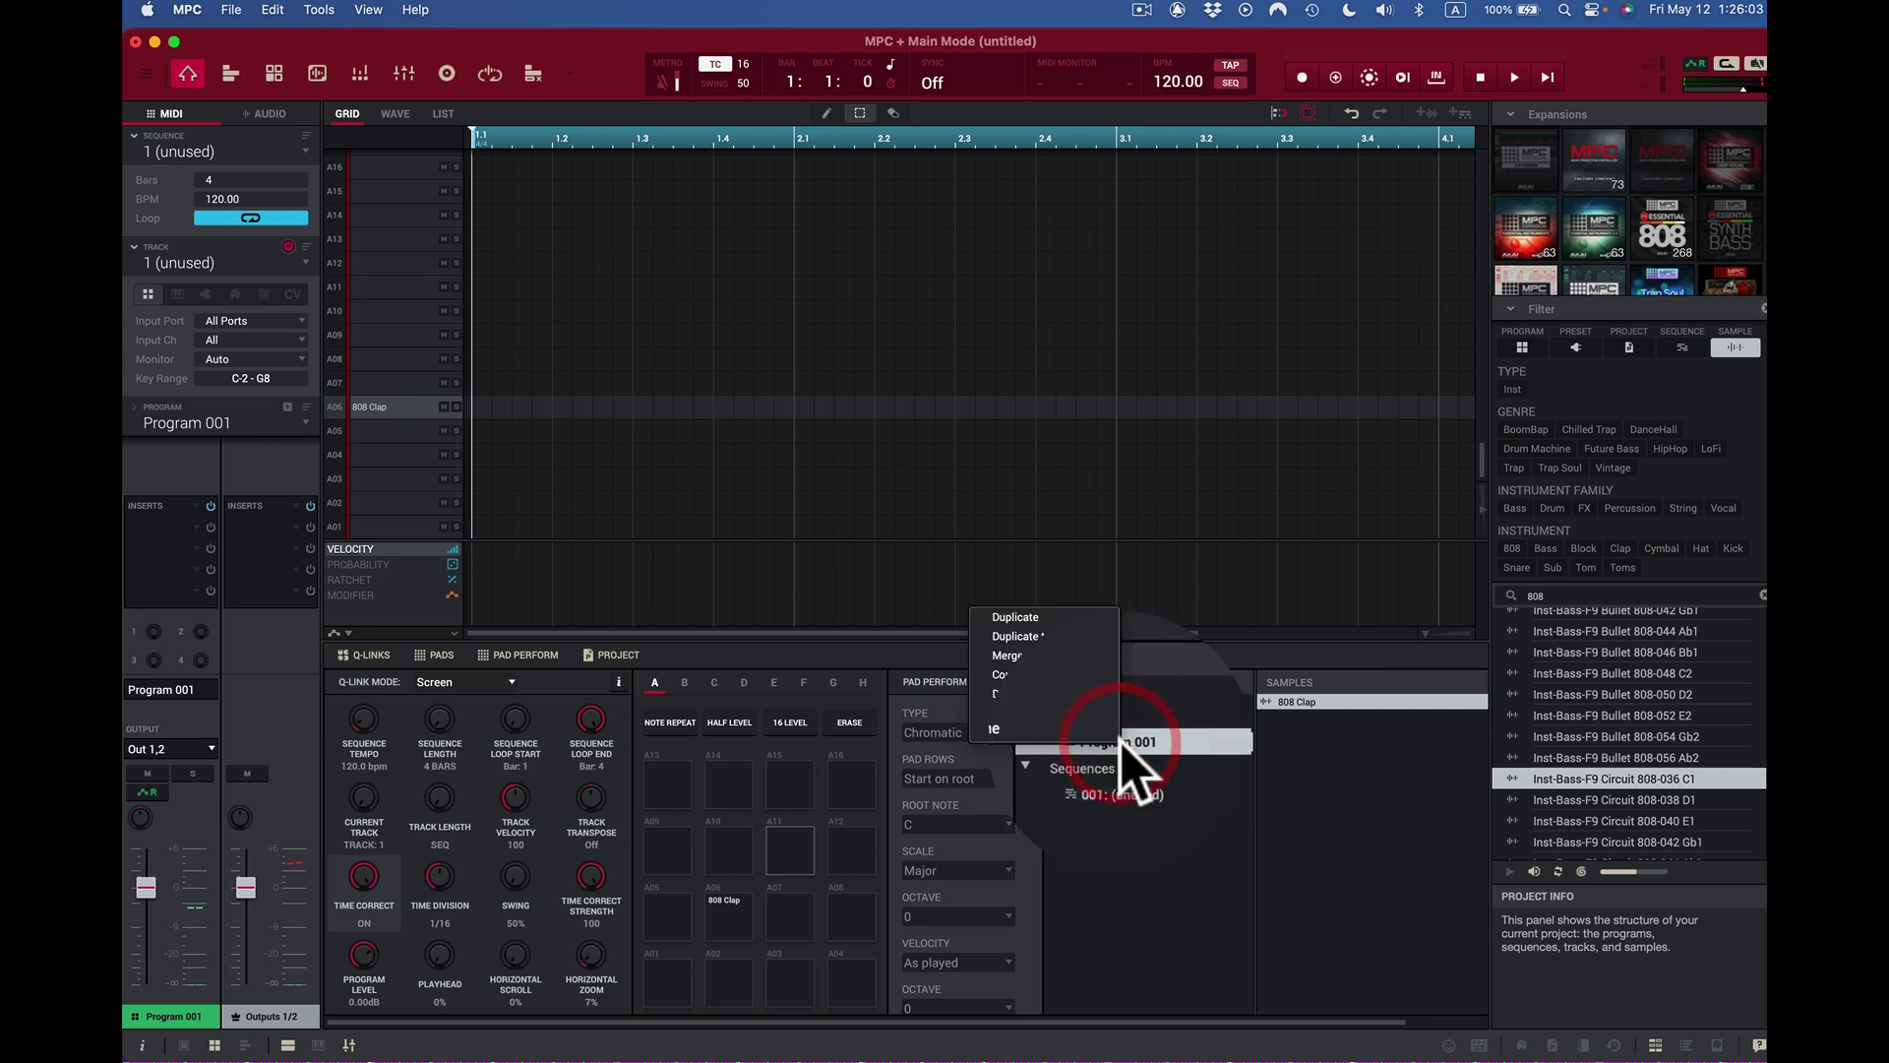
click(1045, 735)
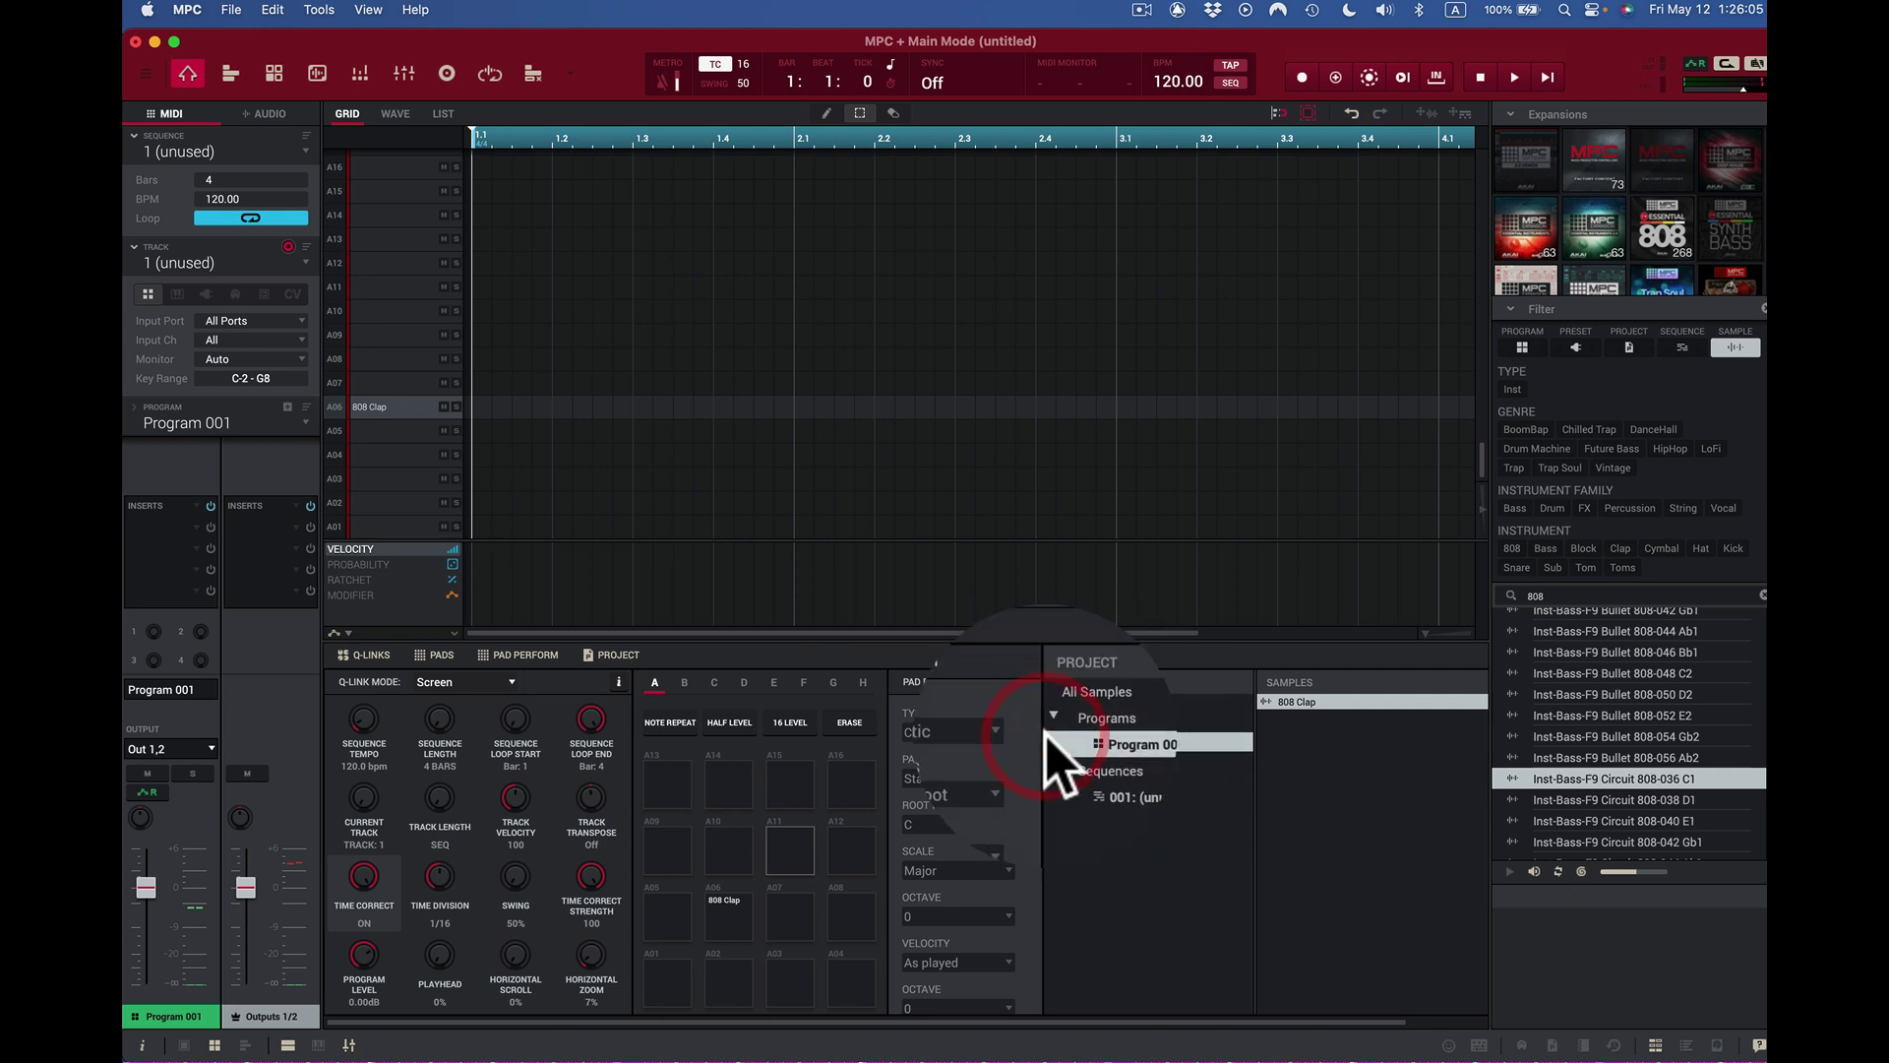
text(New nKit)
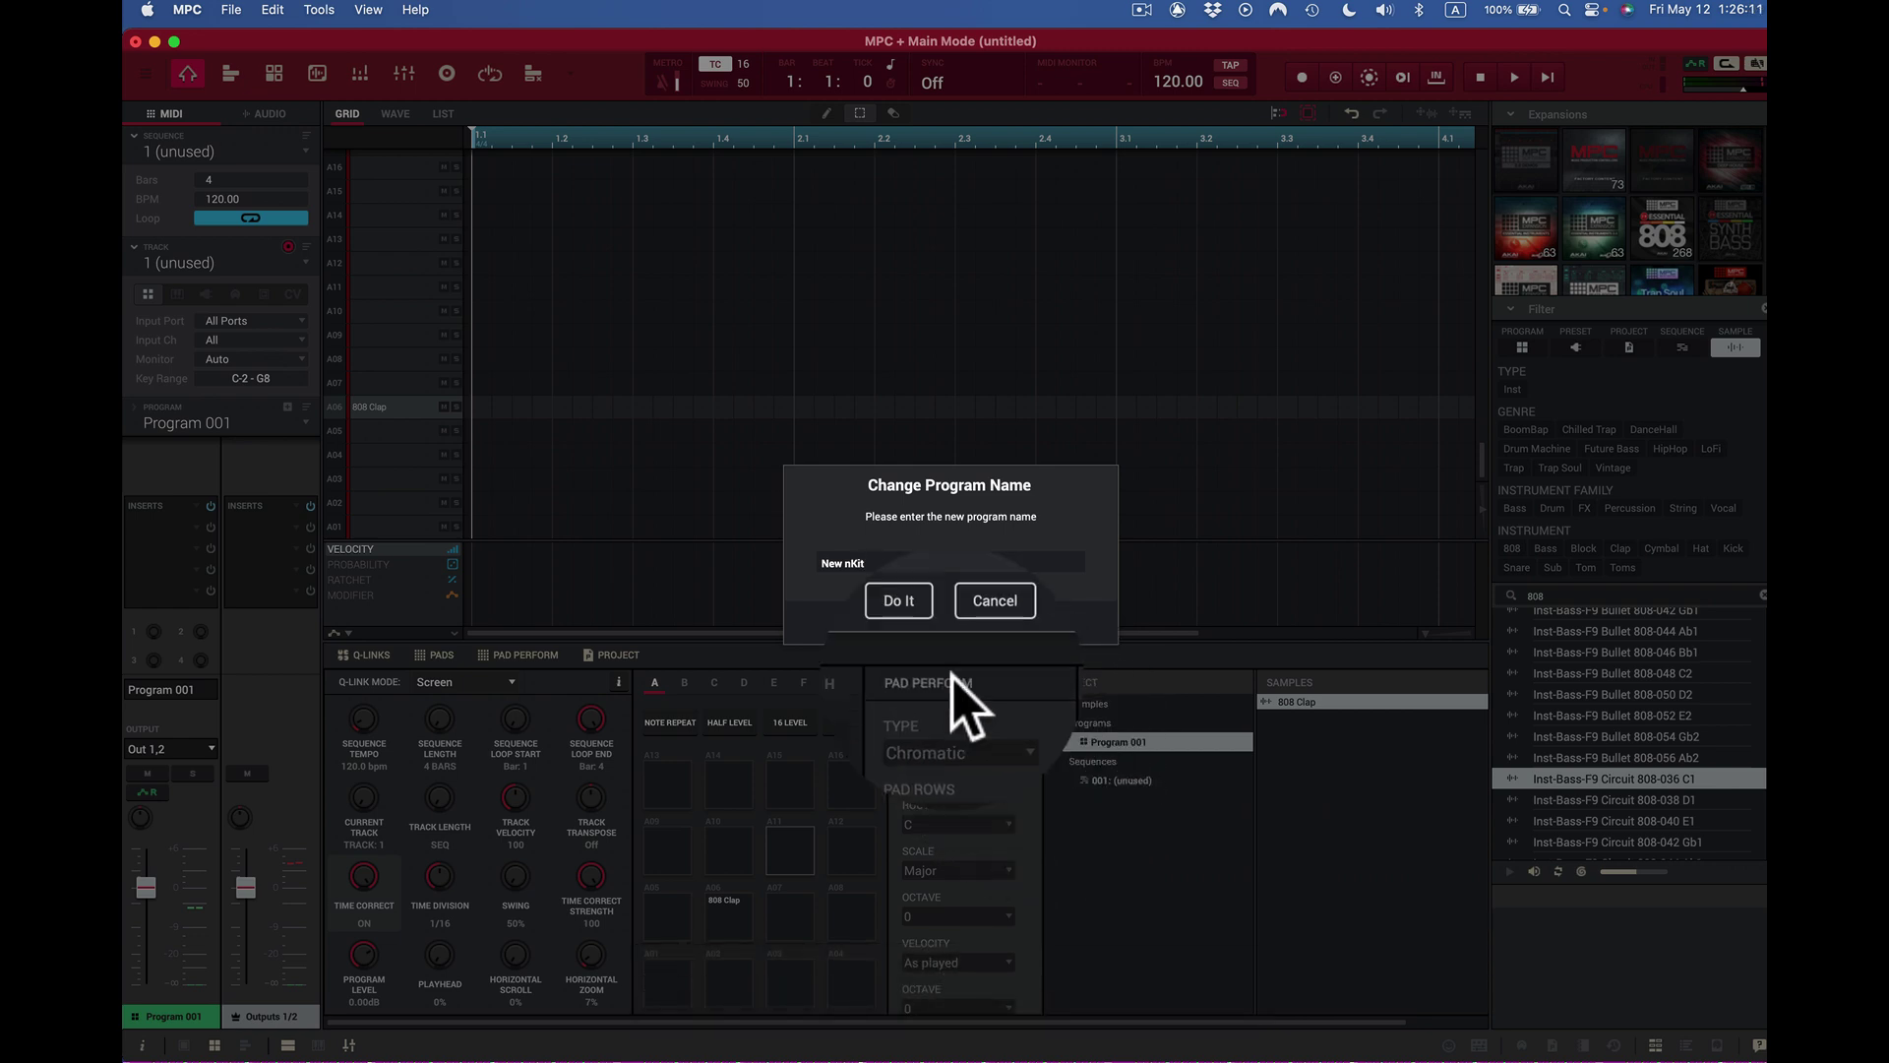
click(915, 621)
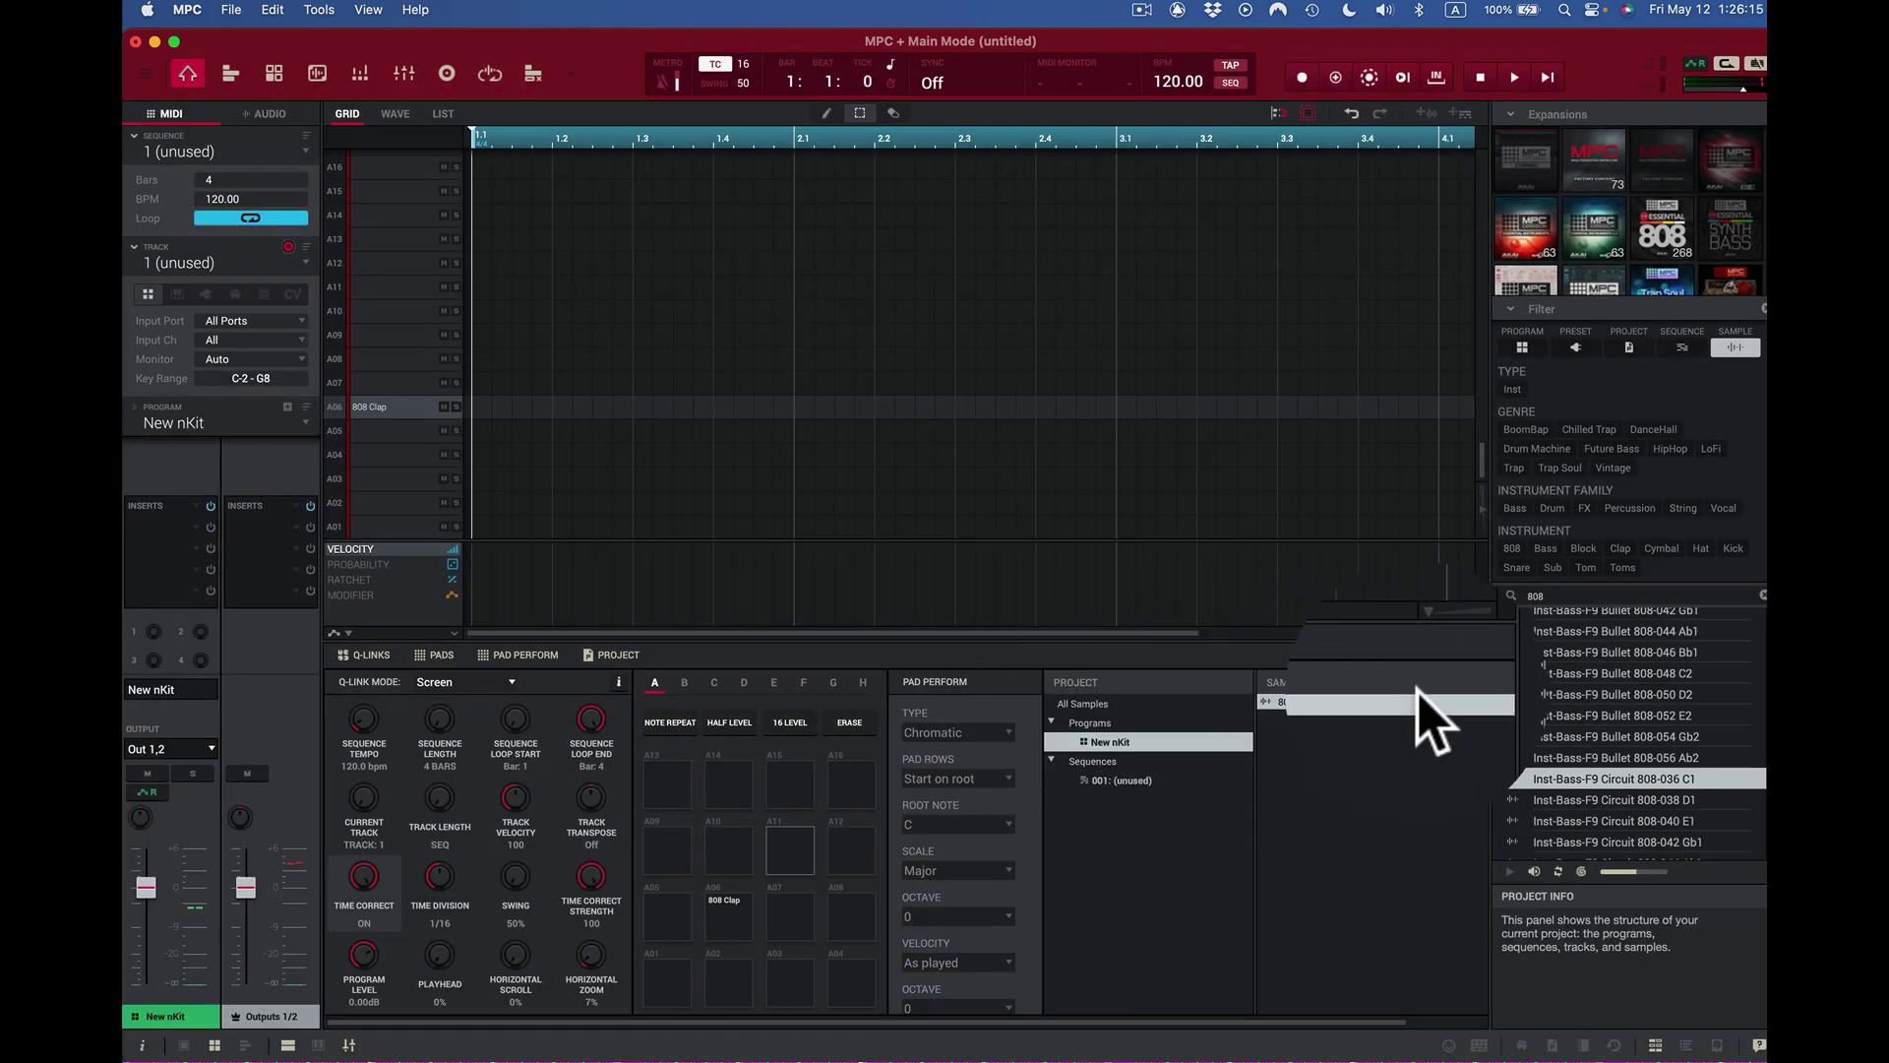
Step: List all project samples and assign Inst-Bass-F9 Circuit 808-036 C1 to pad A05 and 808 Snare_lo1 to pad A01
click(1122, 704)
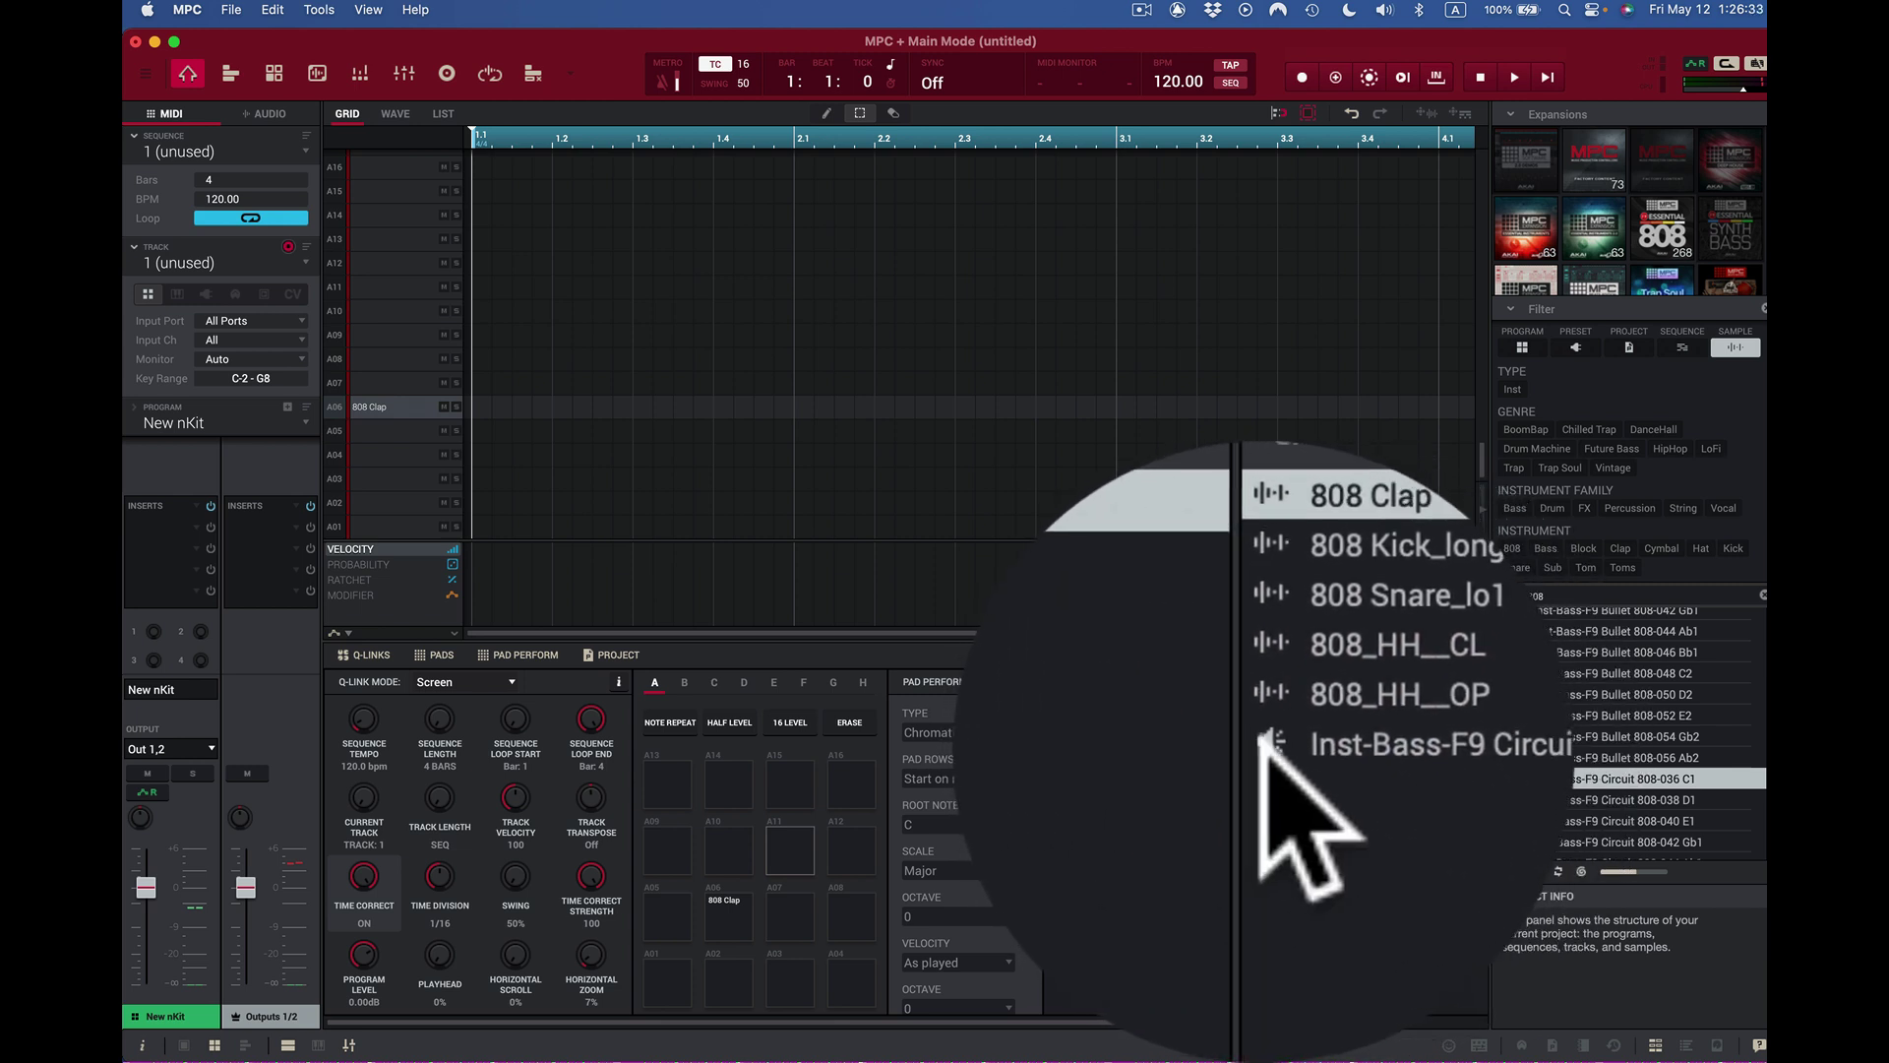
drag(1274, 778, 672, 898)
drag(669, 736, 673, 746)
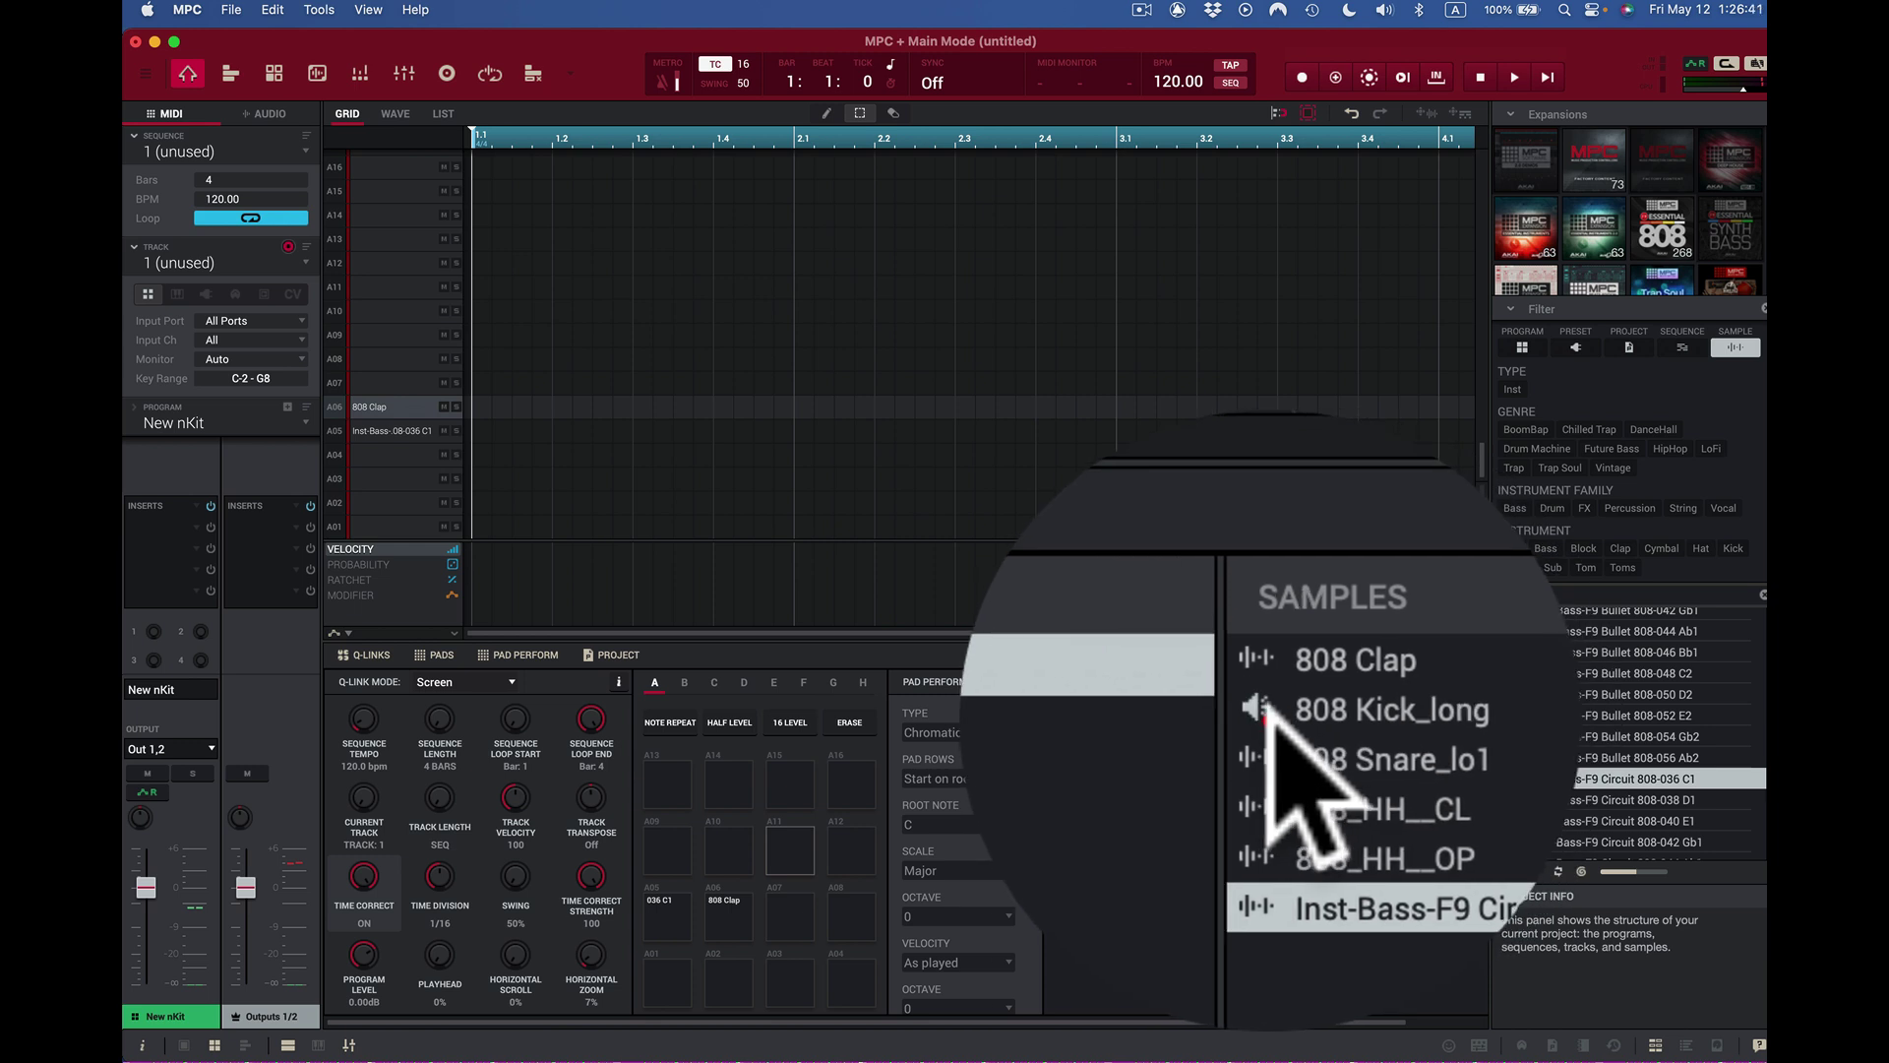
click(1319, 713)
drag(1309, 733, 669, 970)
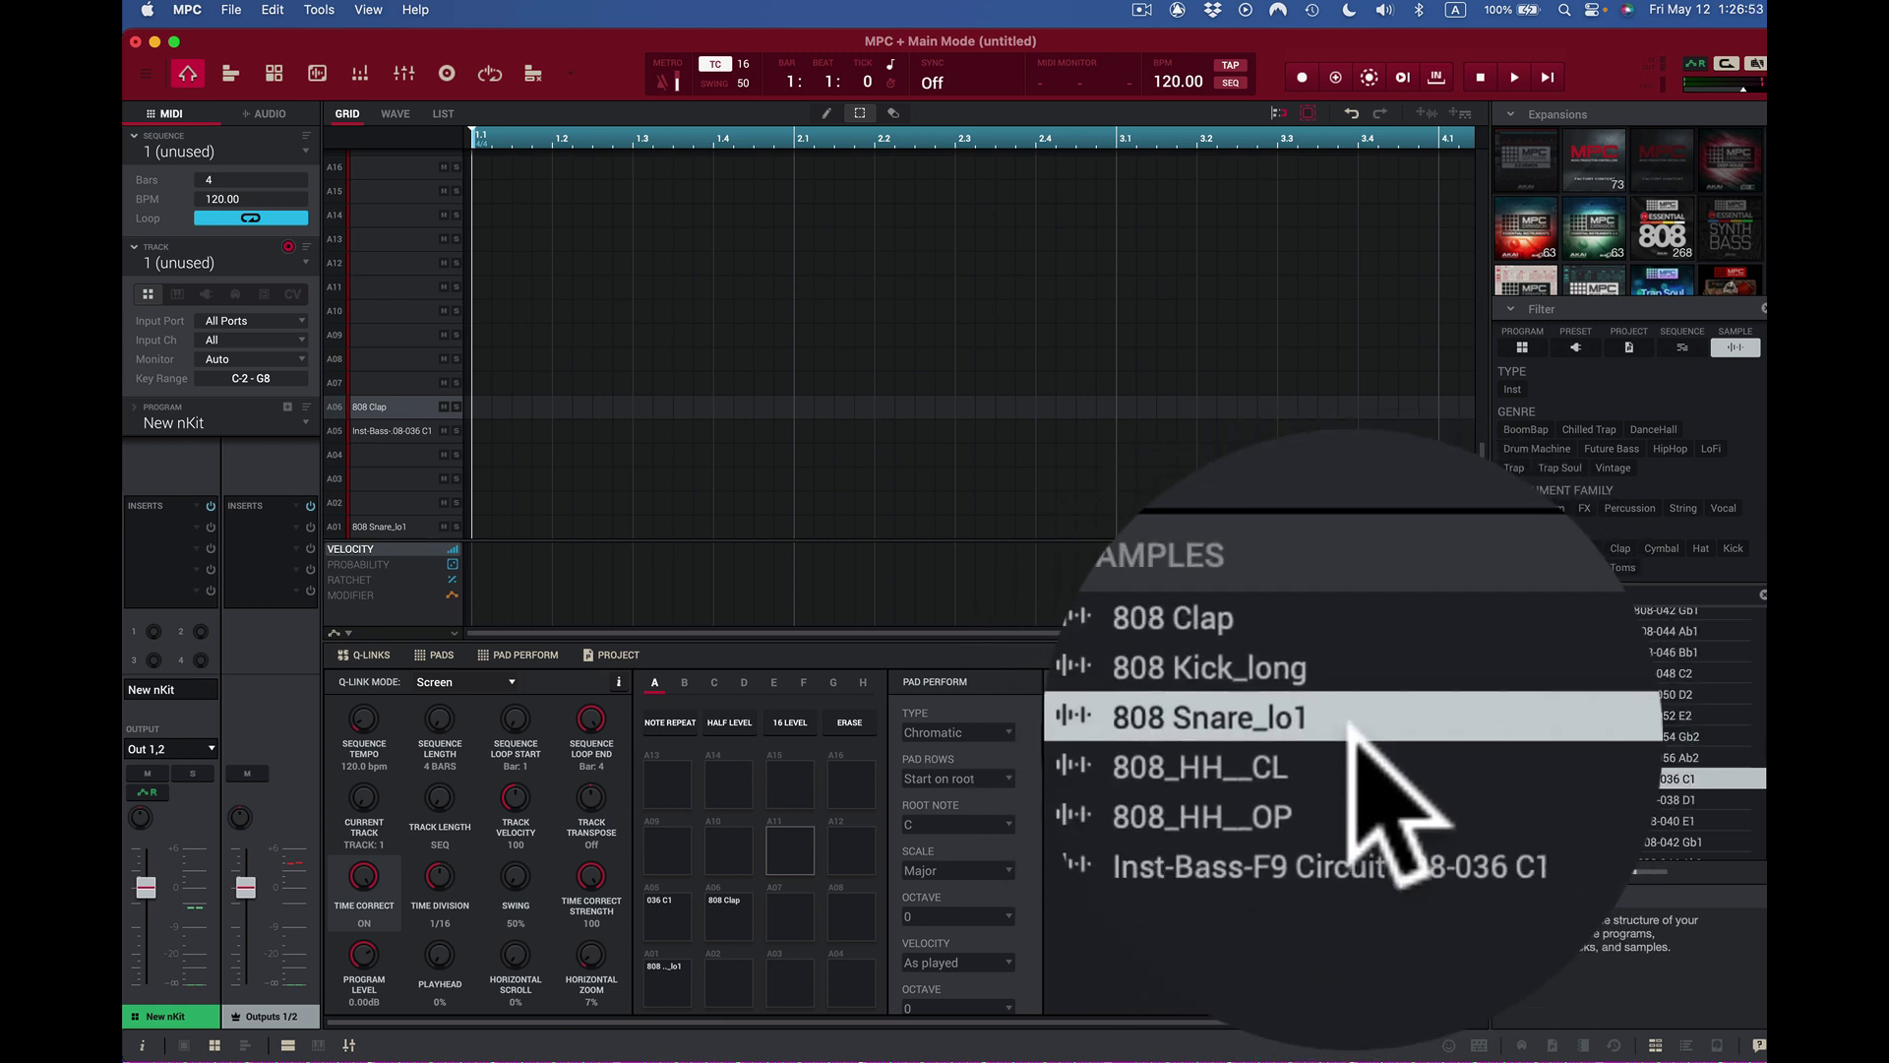
Step: Assign the 808_HH__CL sample to pad A03 and the 808_HH__OP sample to pad A04
click(1258, 733)
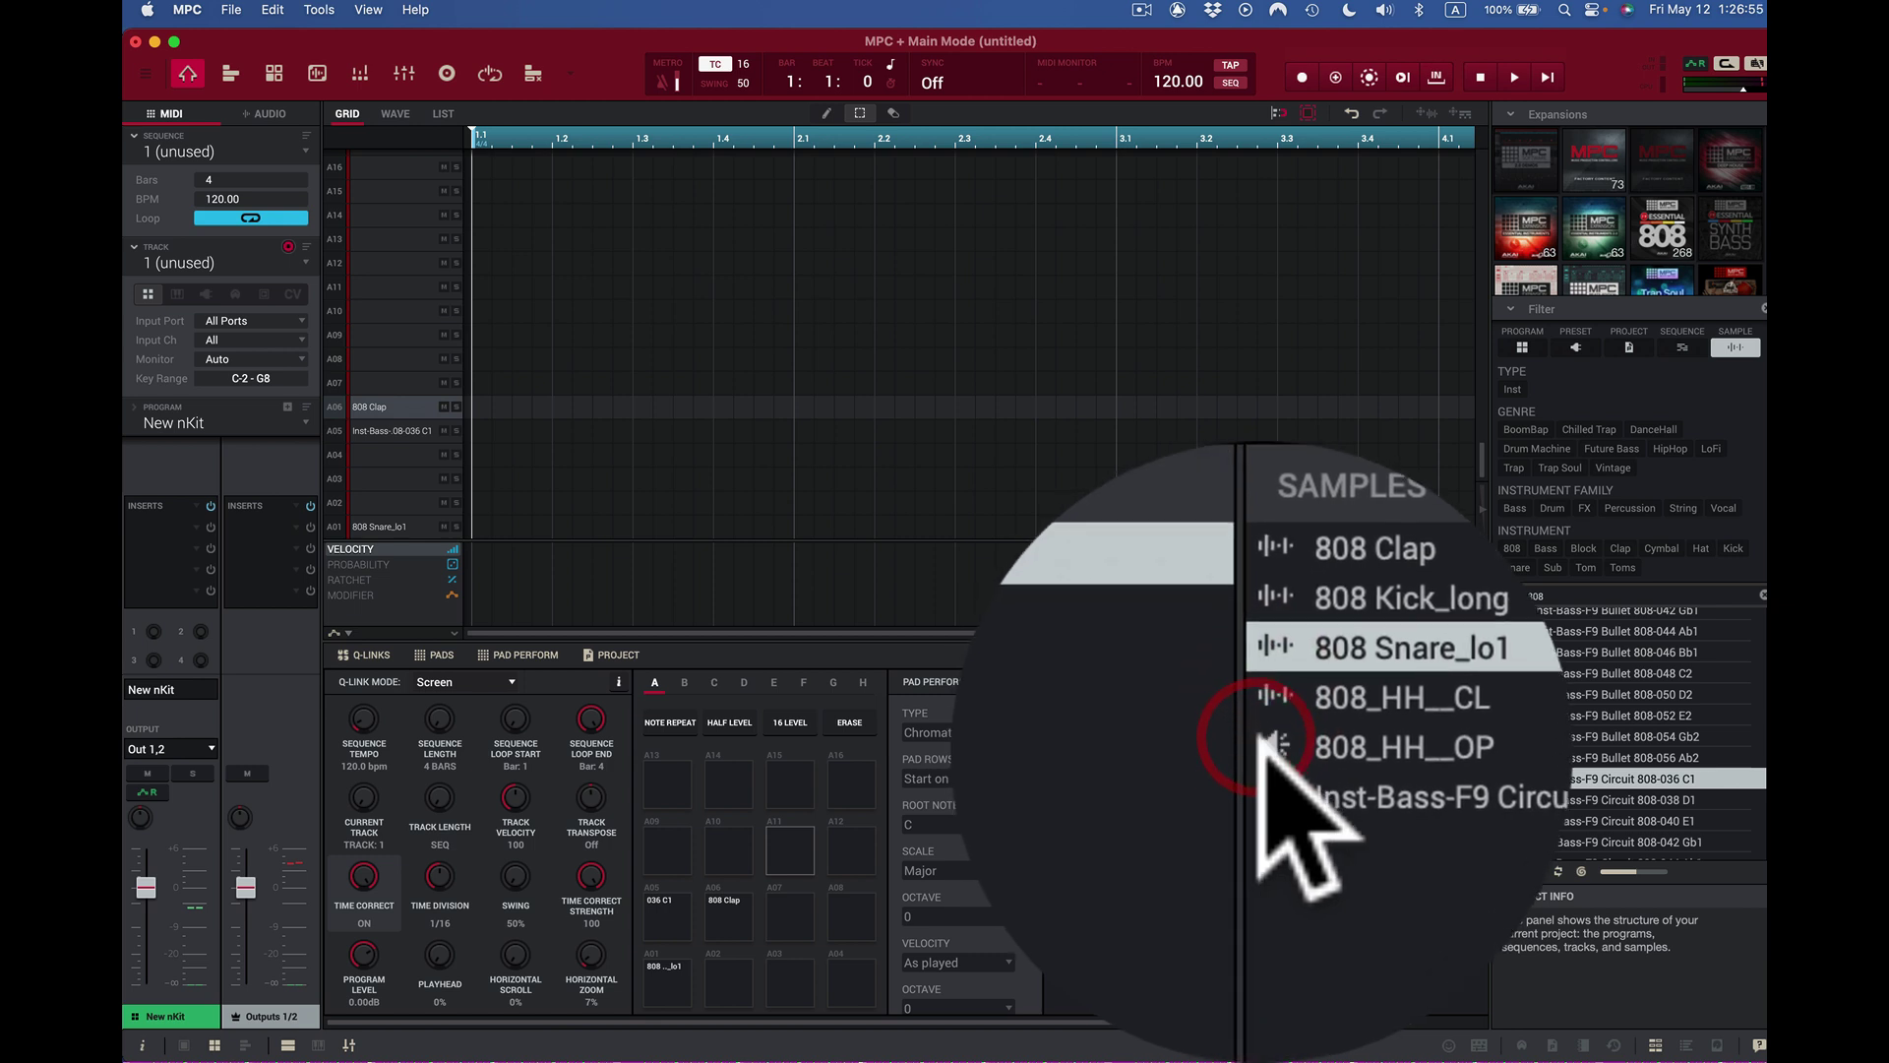
click(1304, 745)
drag(1308, 748, 822, 787)
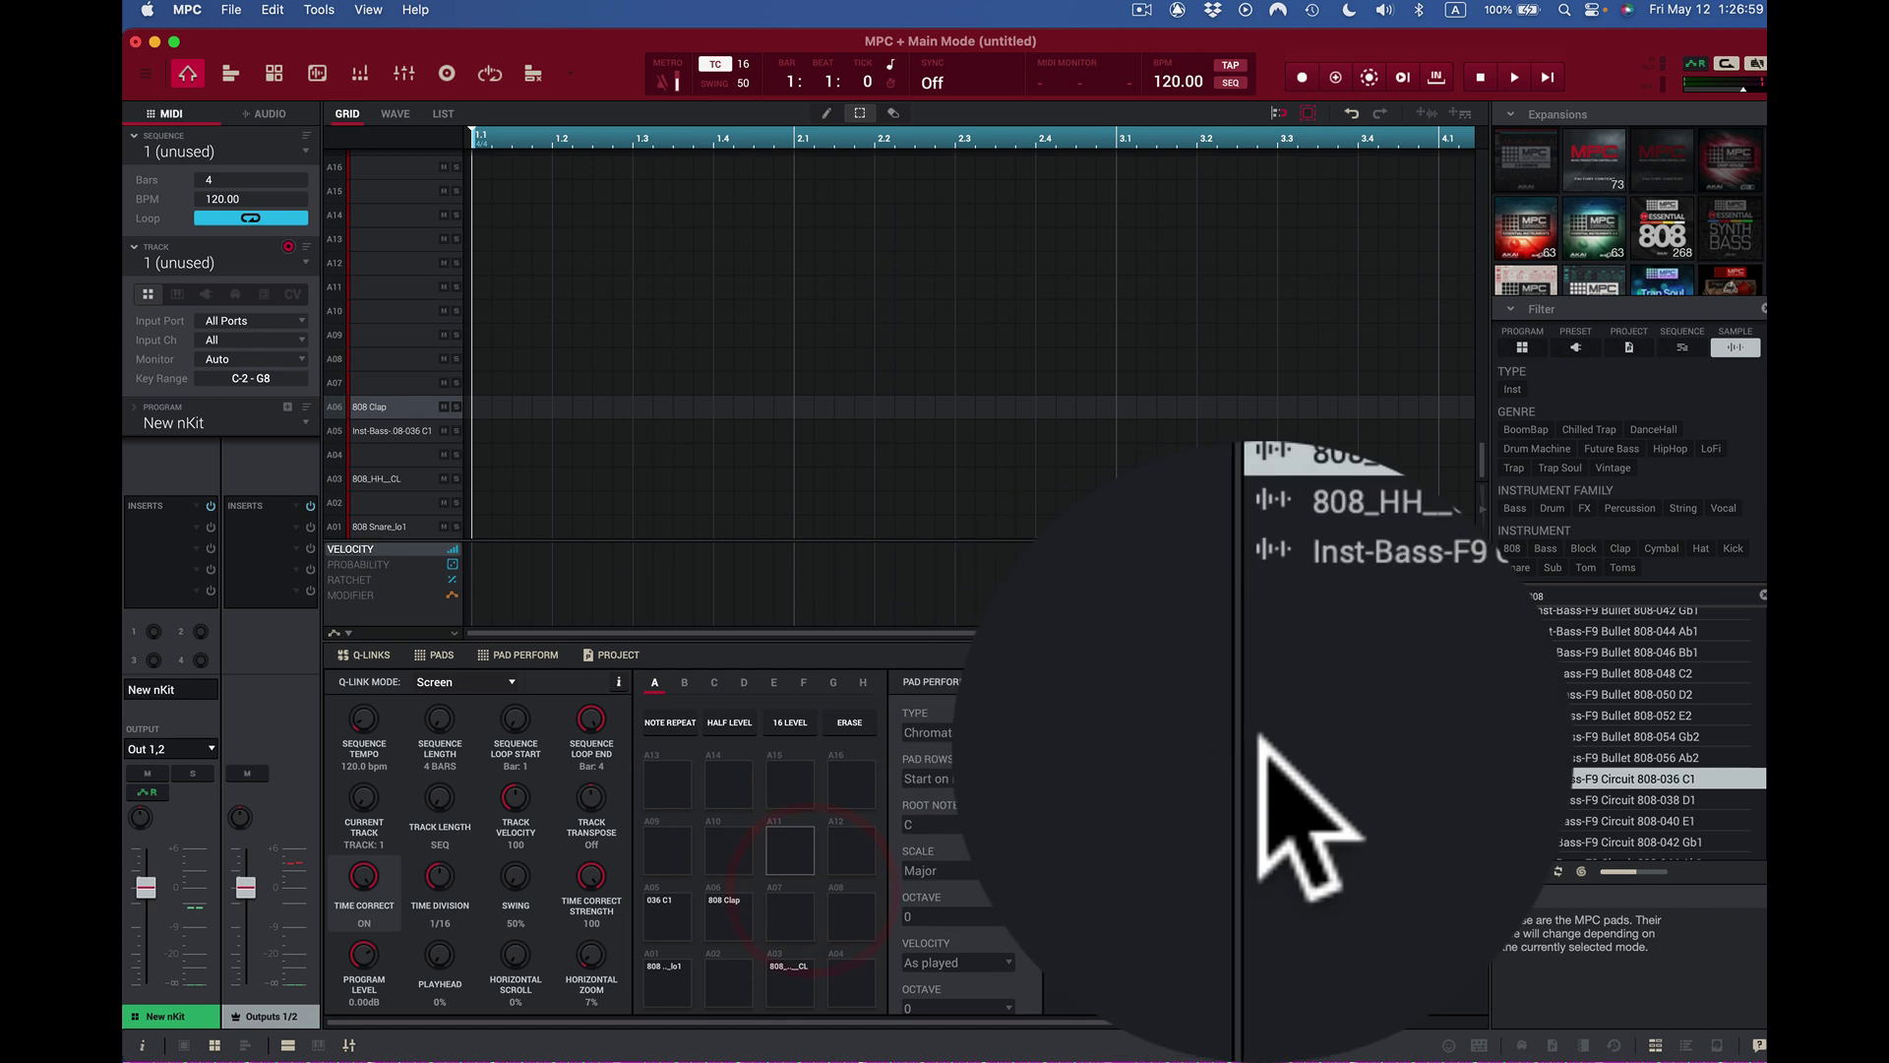
click(1319, 763)
mouse_move(1319, 763)
mouse_down()
mouse_move(984, 740)
mouse_move(836, 823)
mouse_move(856, 792)
mouse_up()
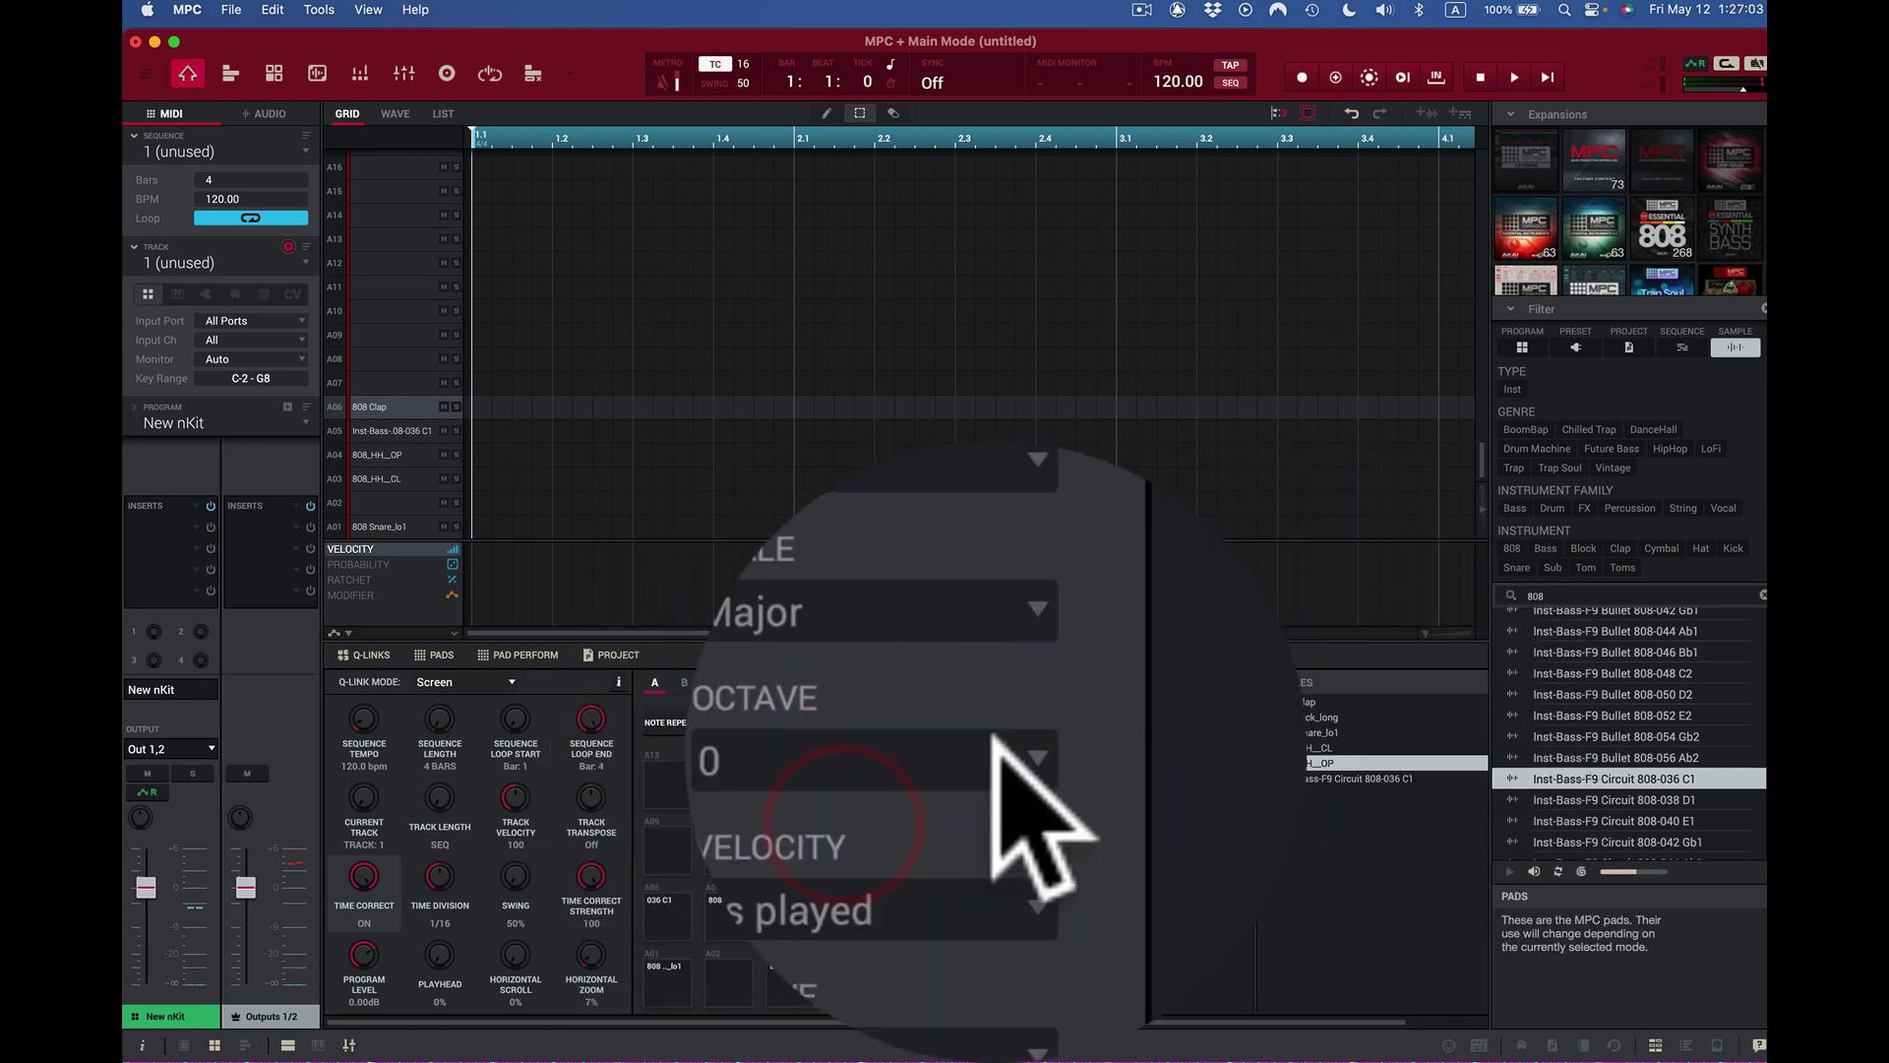
Step: Assign the 808 Snare_lo1 sample from the project's sample pool to pad A02
click(1318, 738)
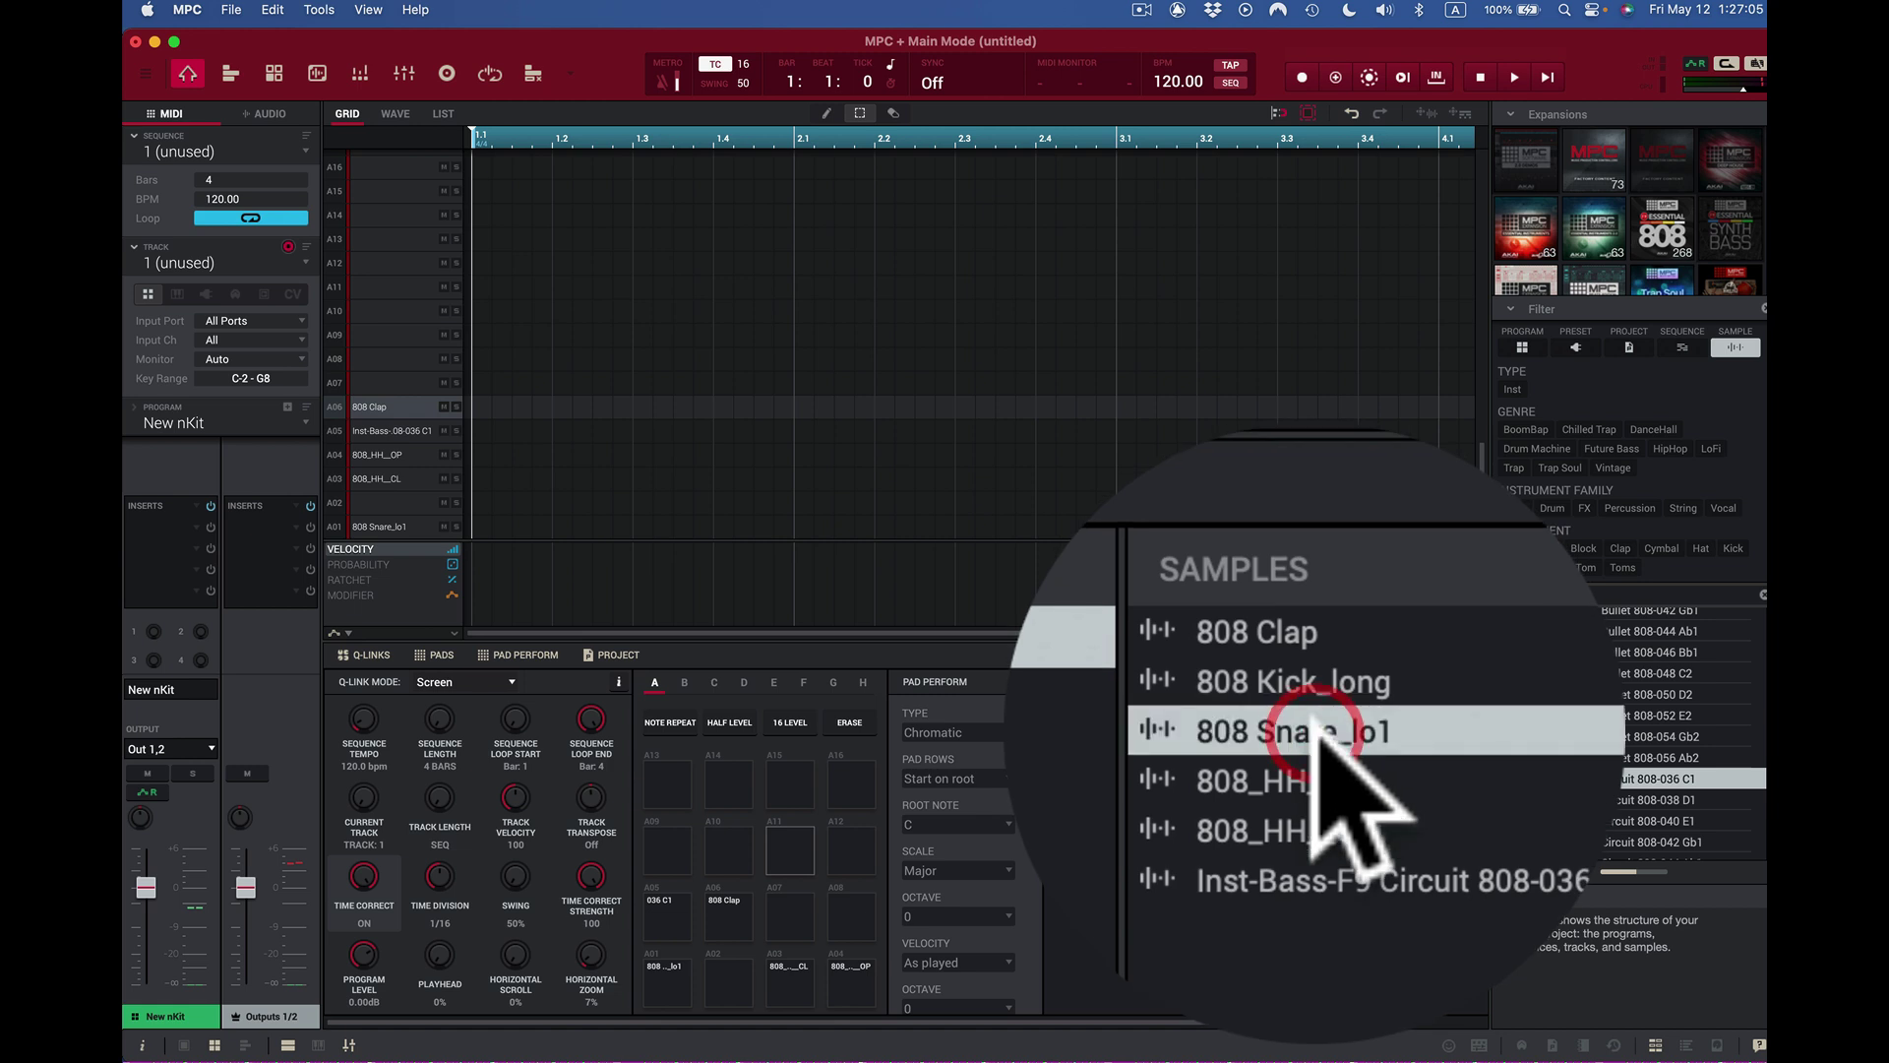
drag(1317, 733, 740, 982)
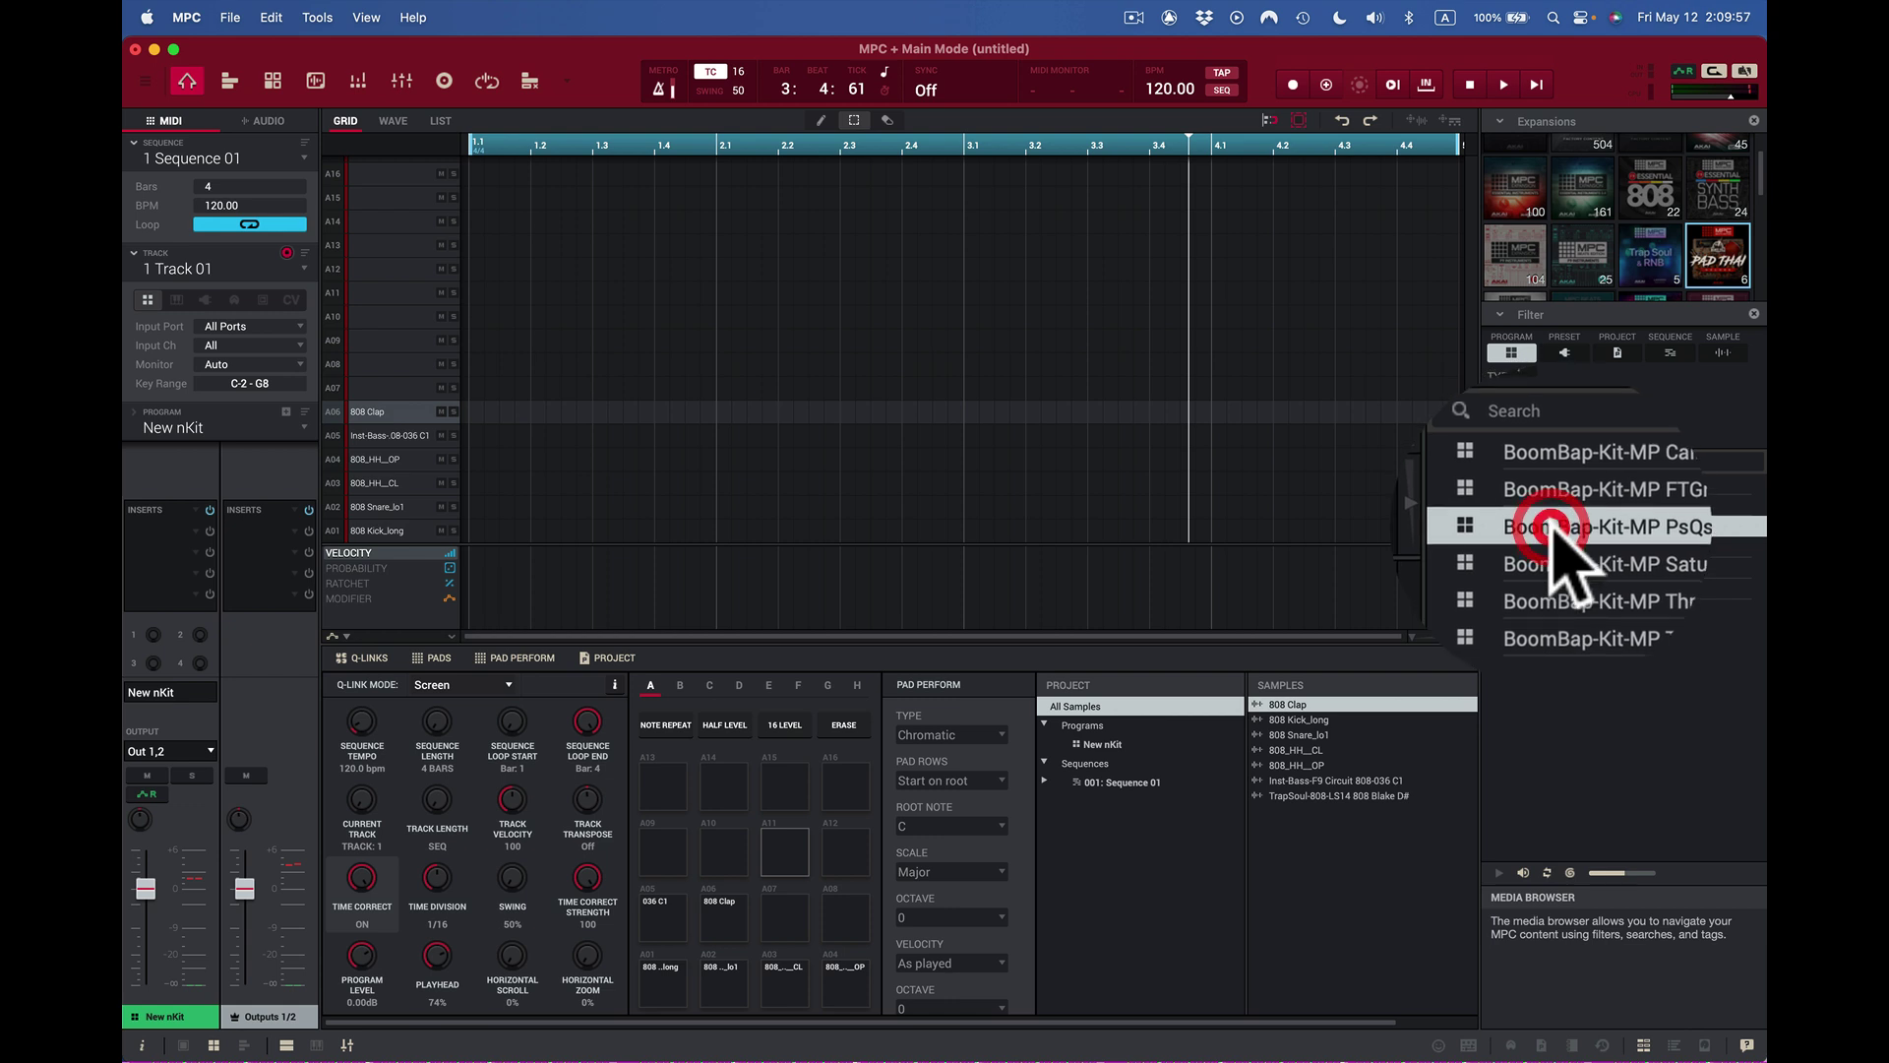
Step: Load the BoomBap-Kit-MP PsQs 82 Gm program into the project and audition several of its samples in the sample pool
double_click(1575, 526)
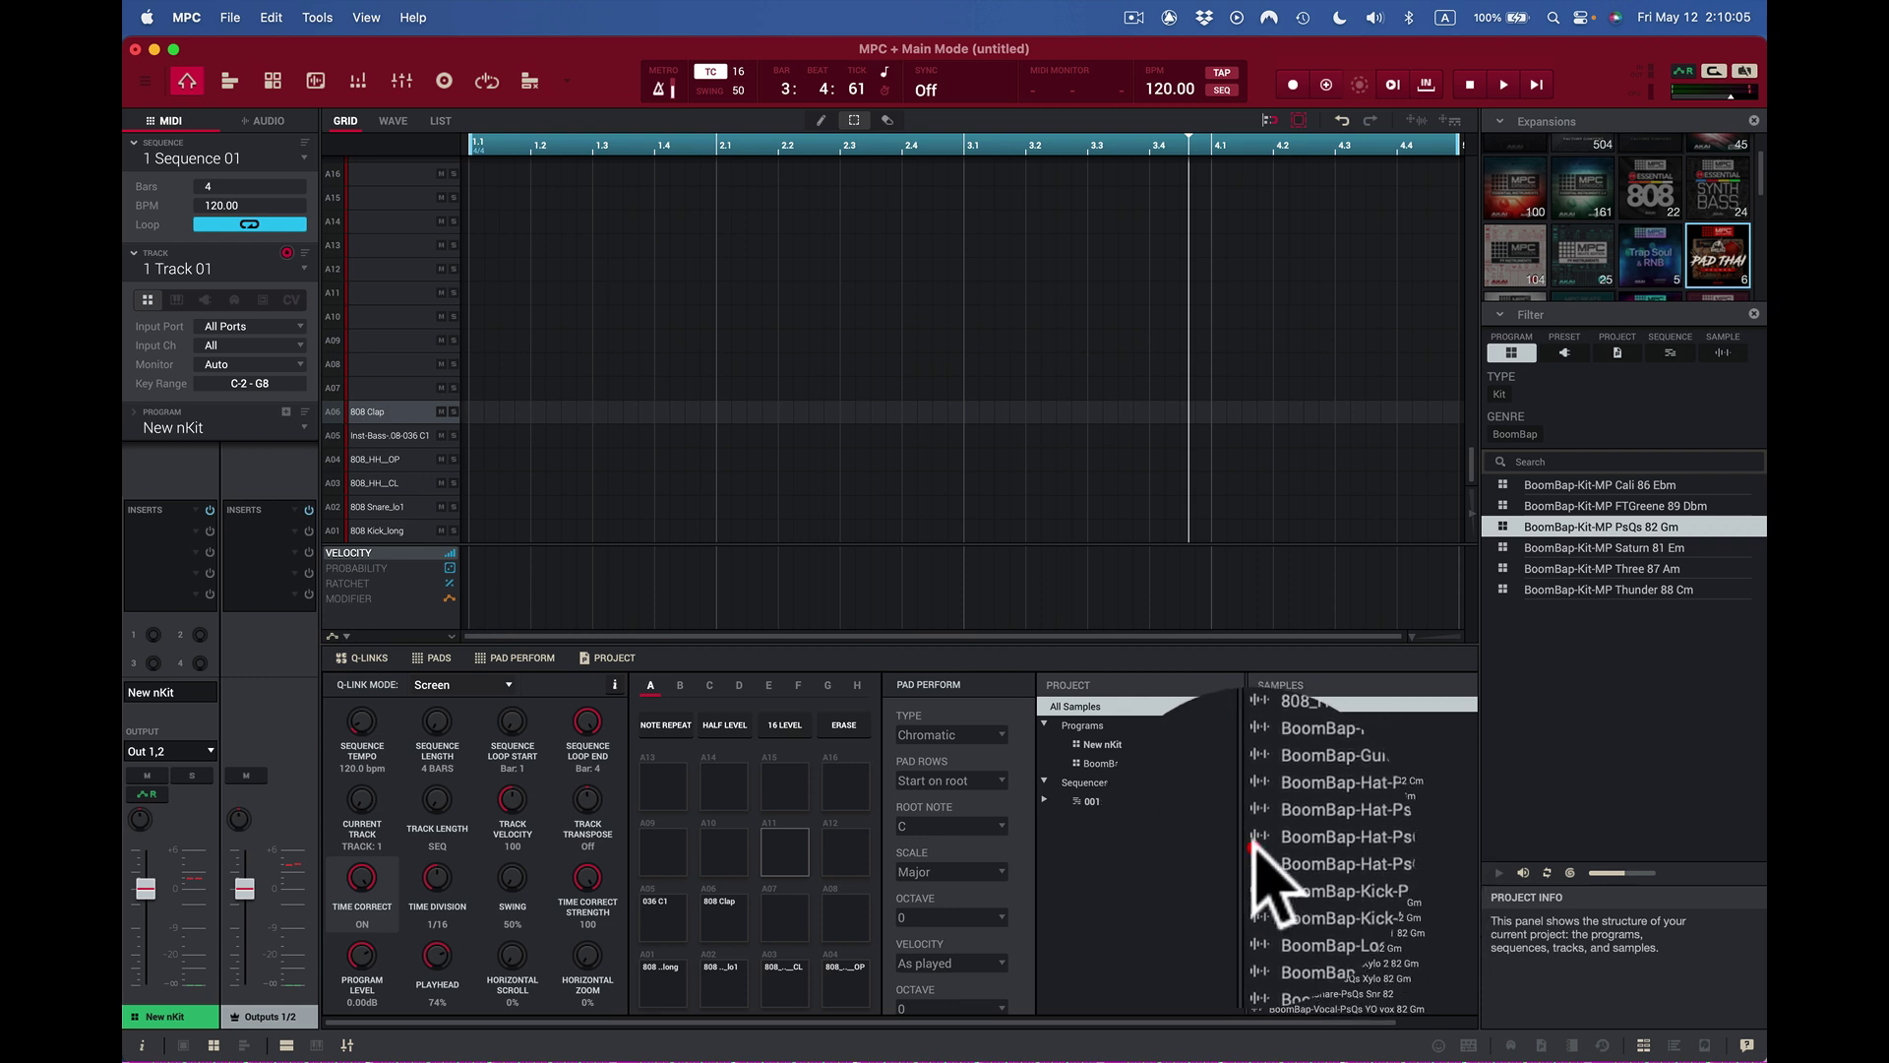
click(1253, 864)
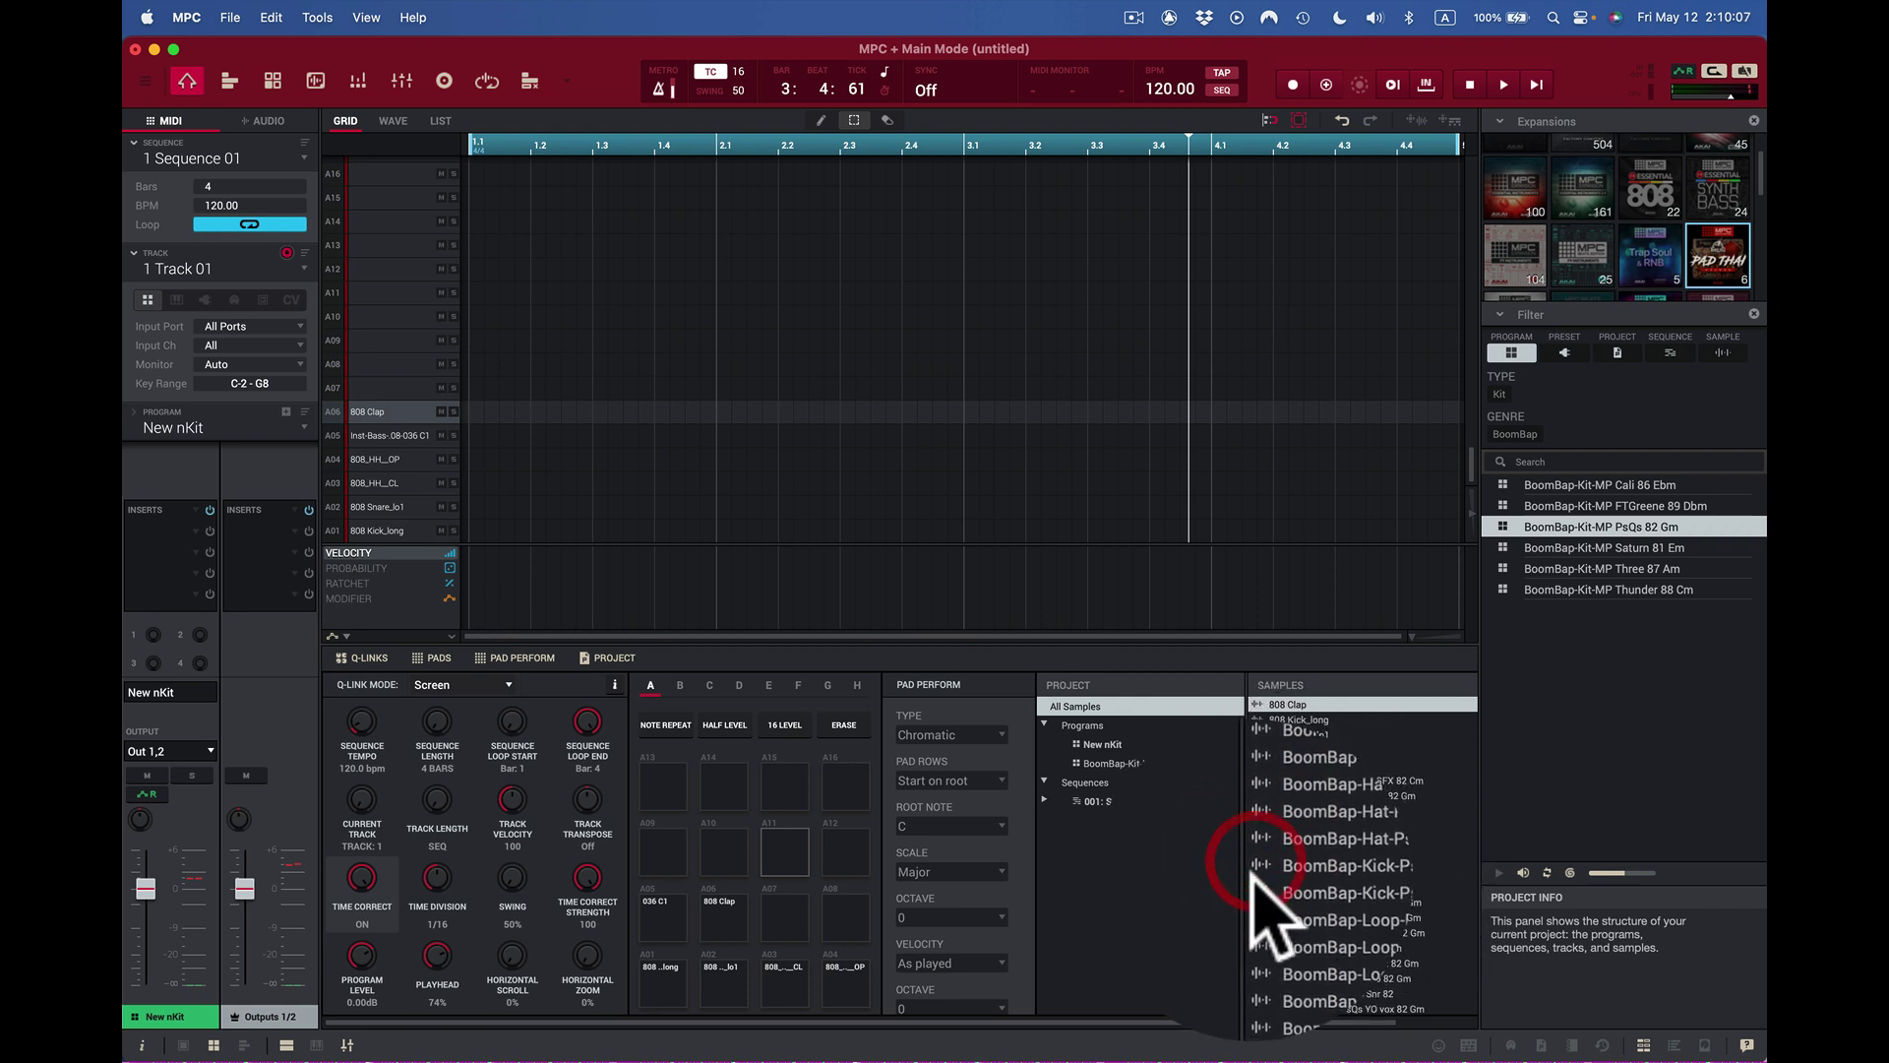
click(1254, 878)
click(1258, 880)
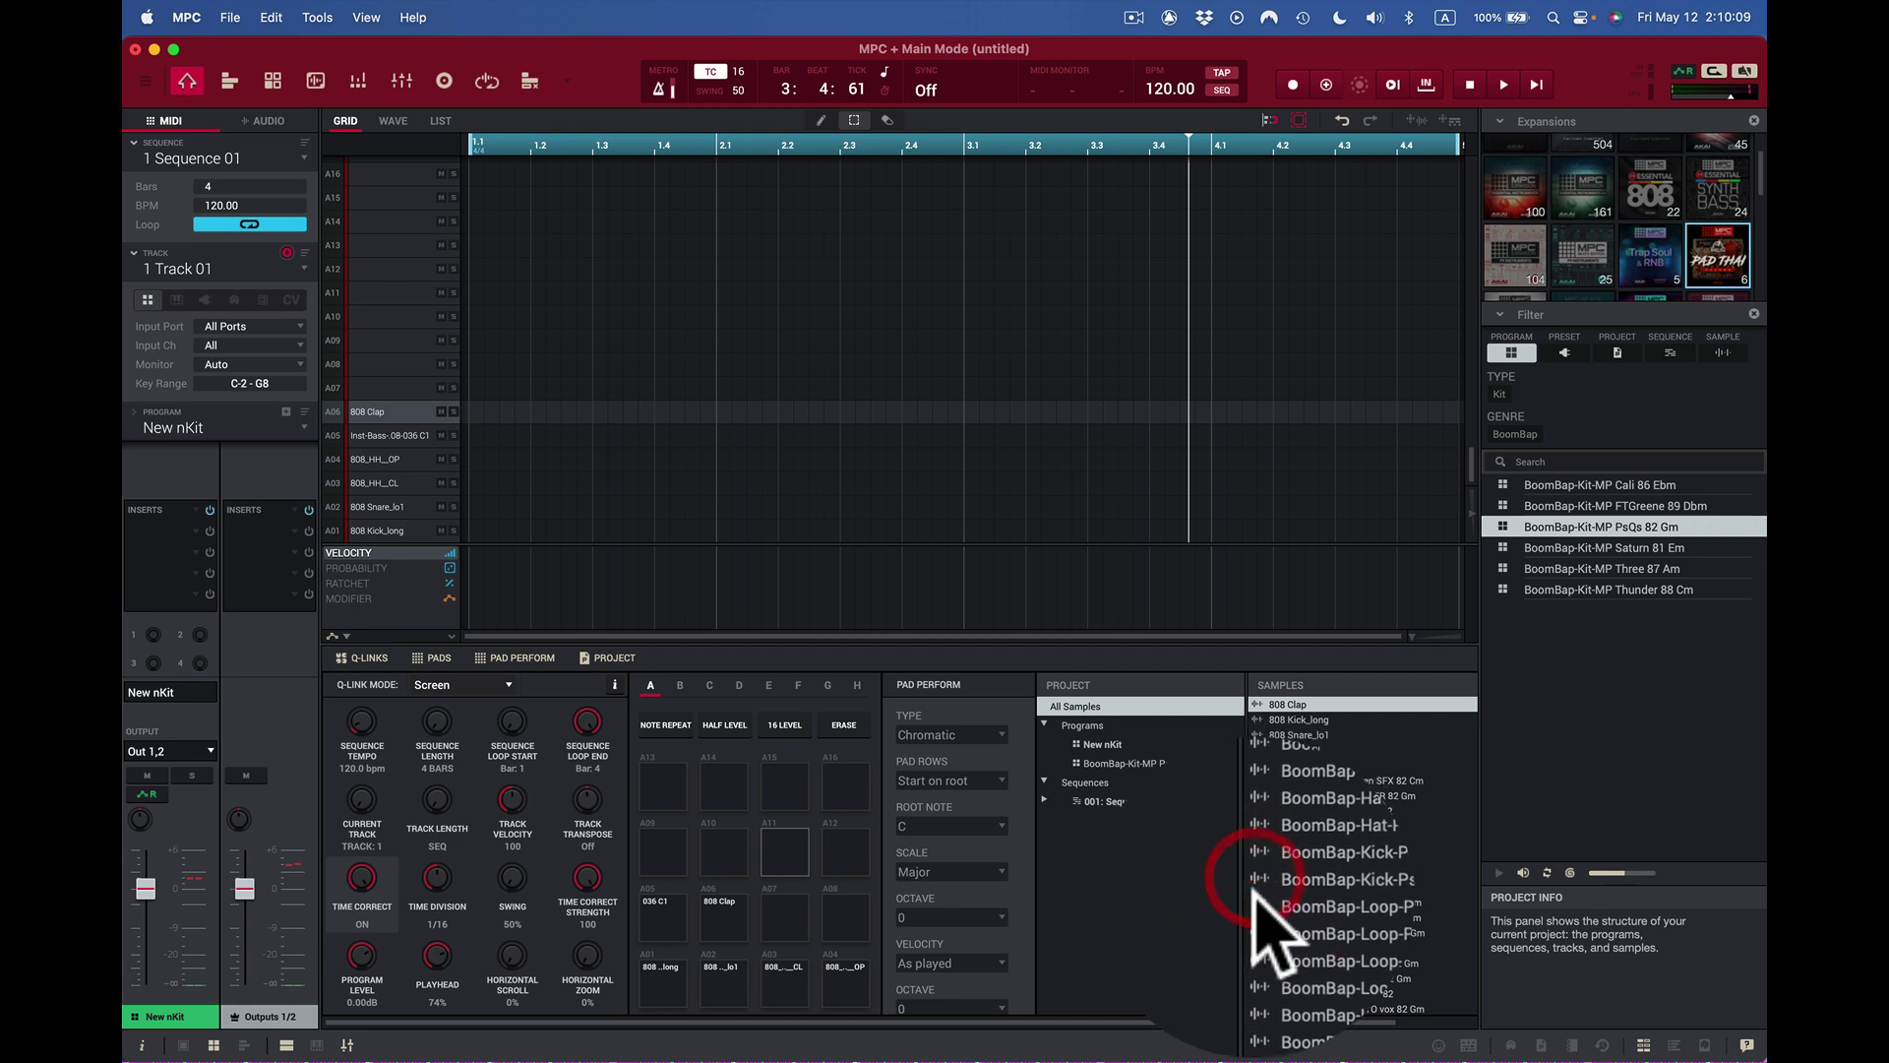
click(1256, 883)
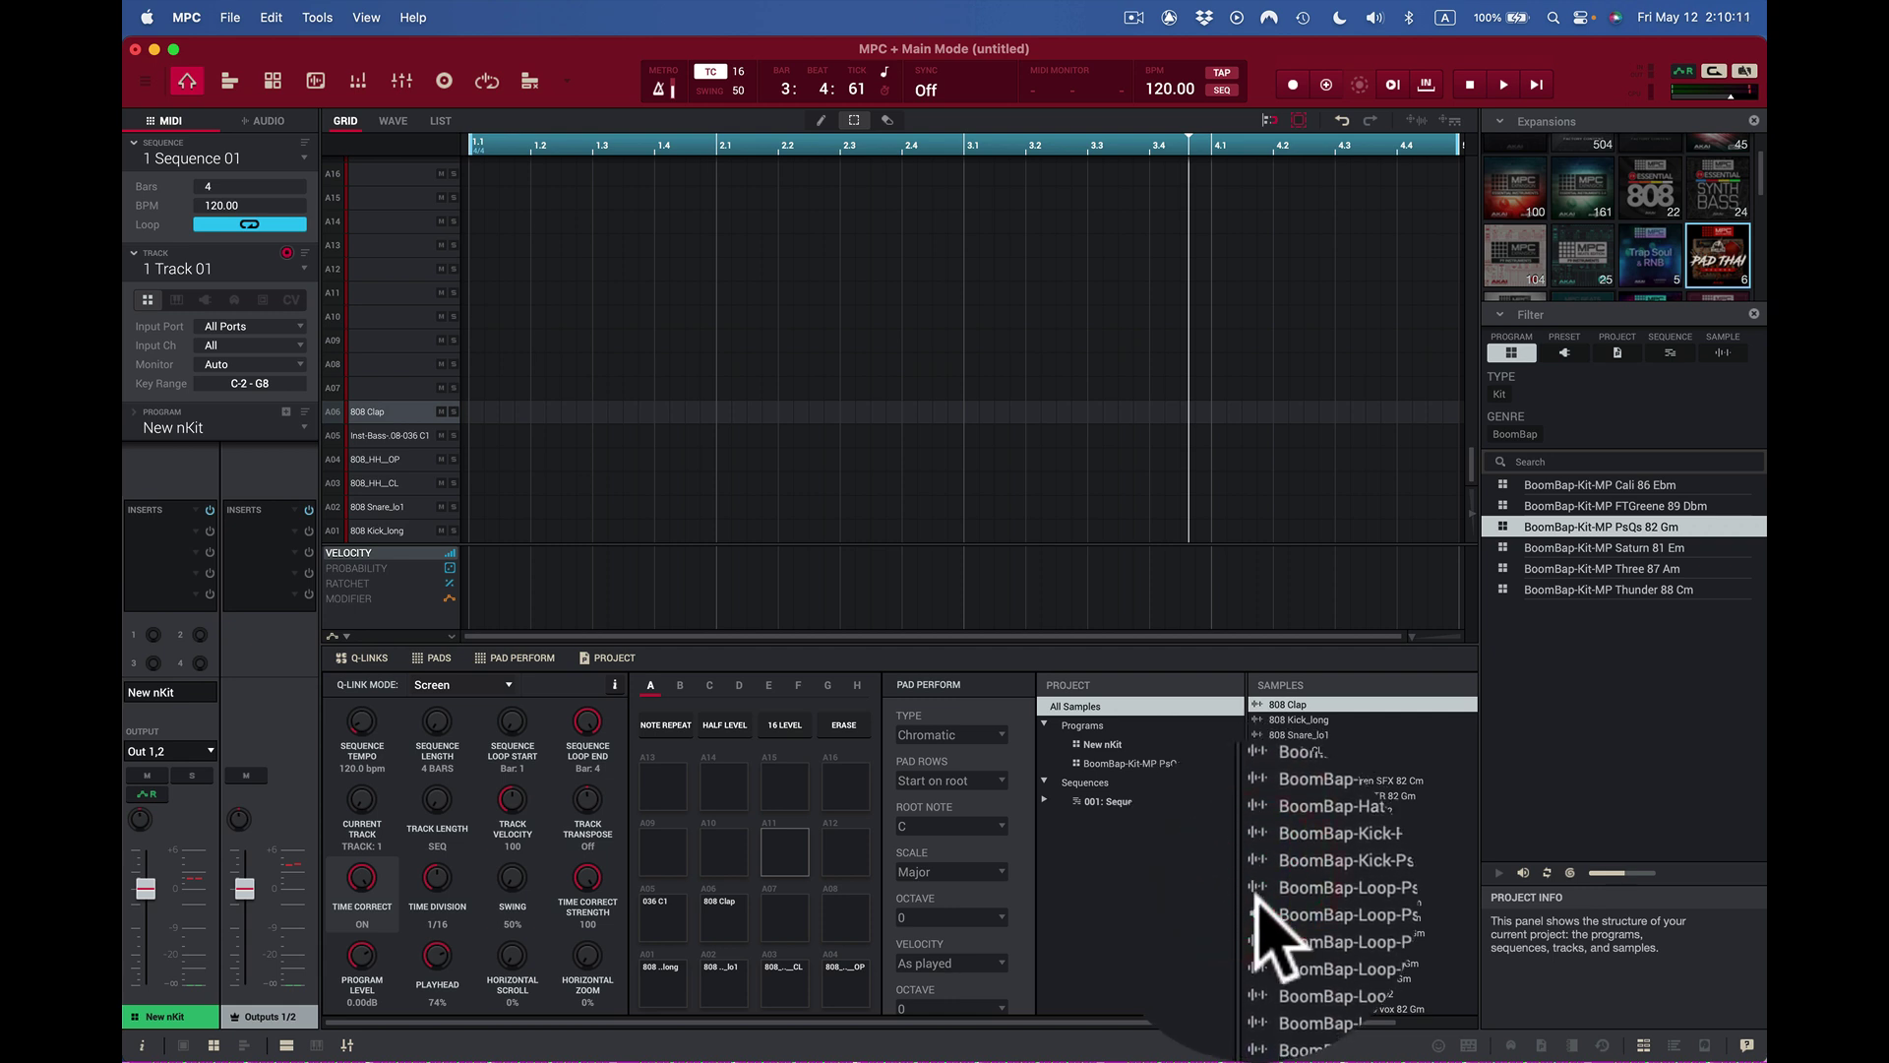
click(1256, 892)
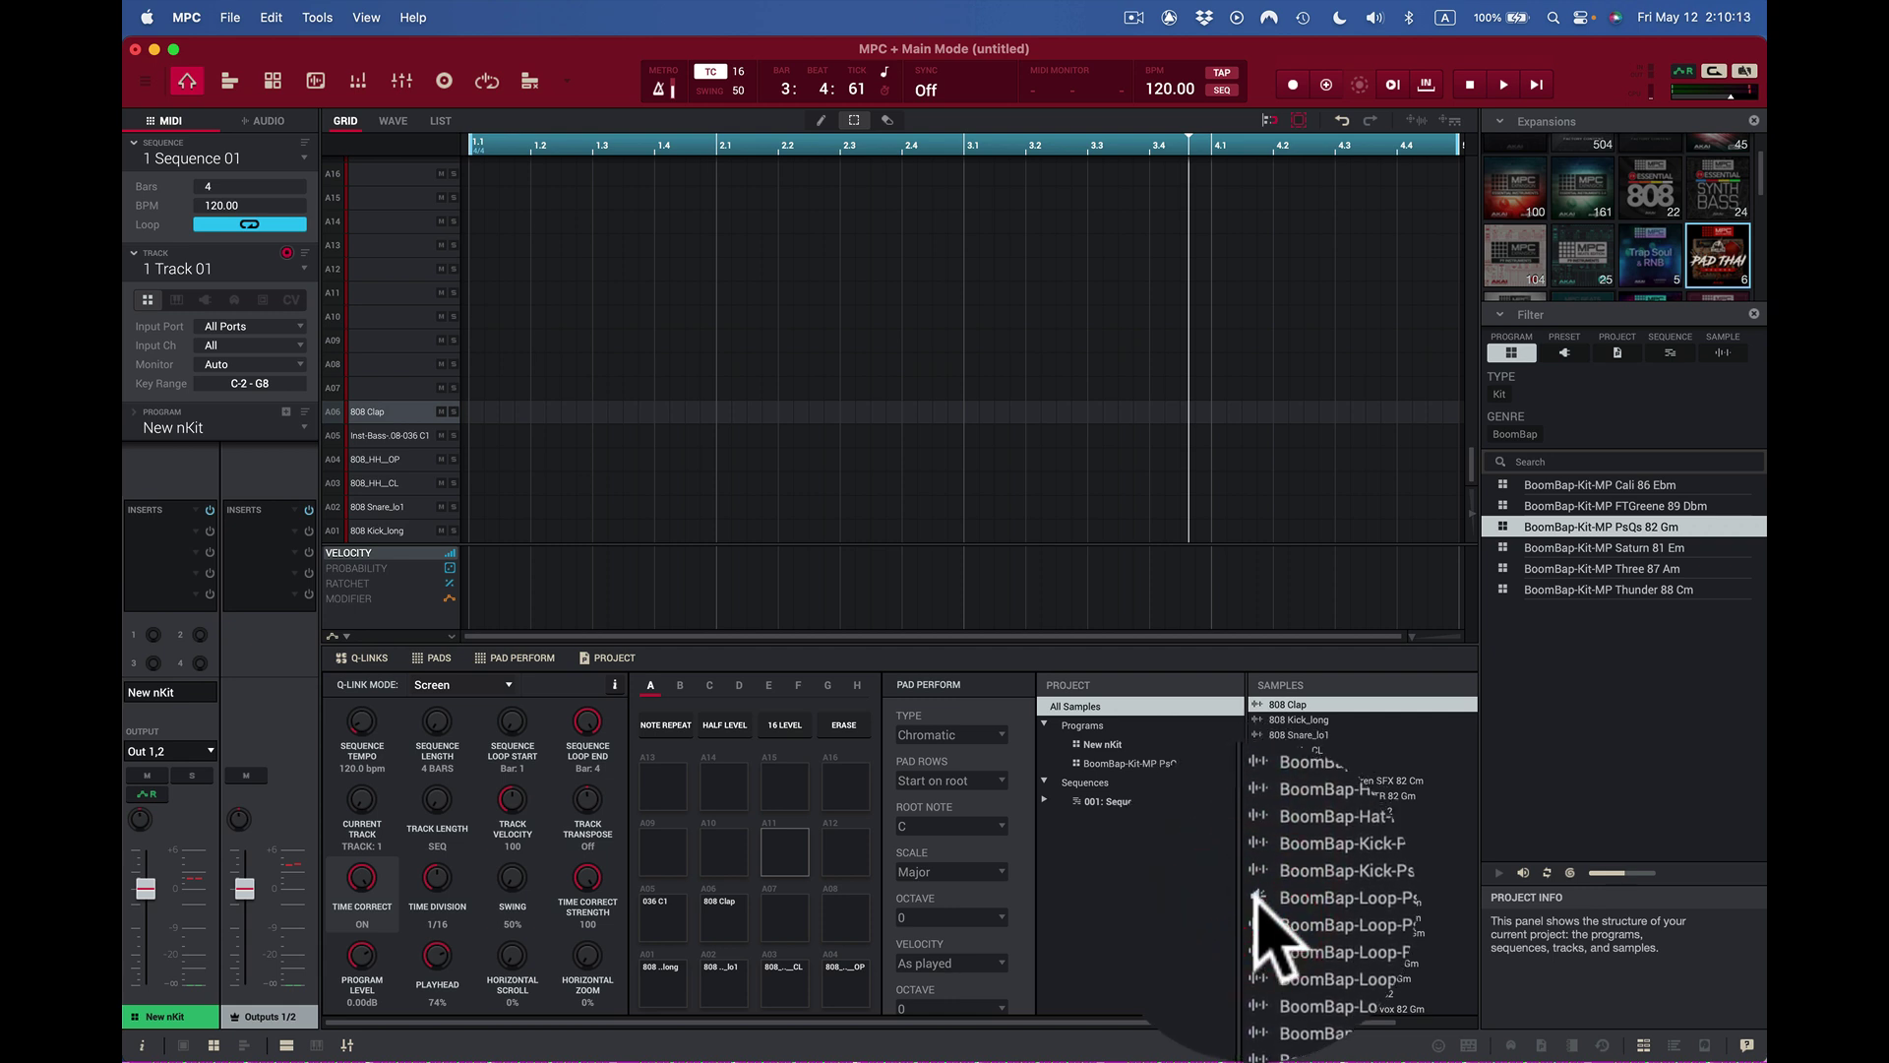
click(1257, 895)
click(1262, 898)
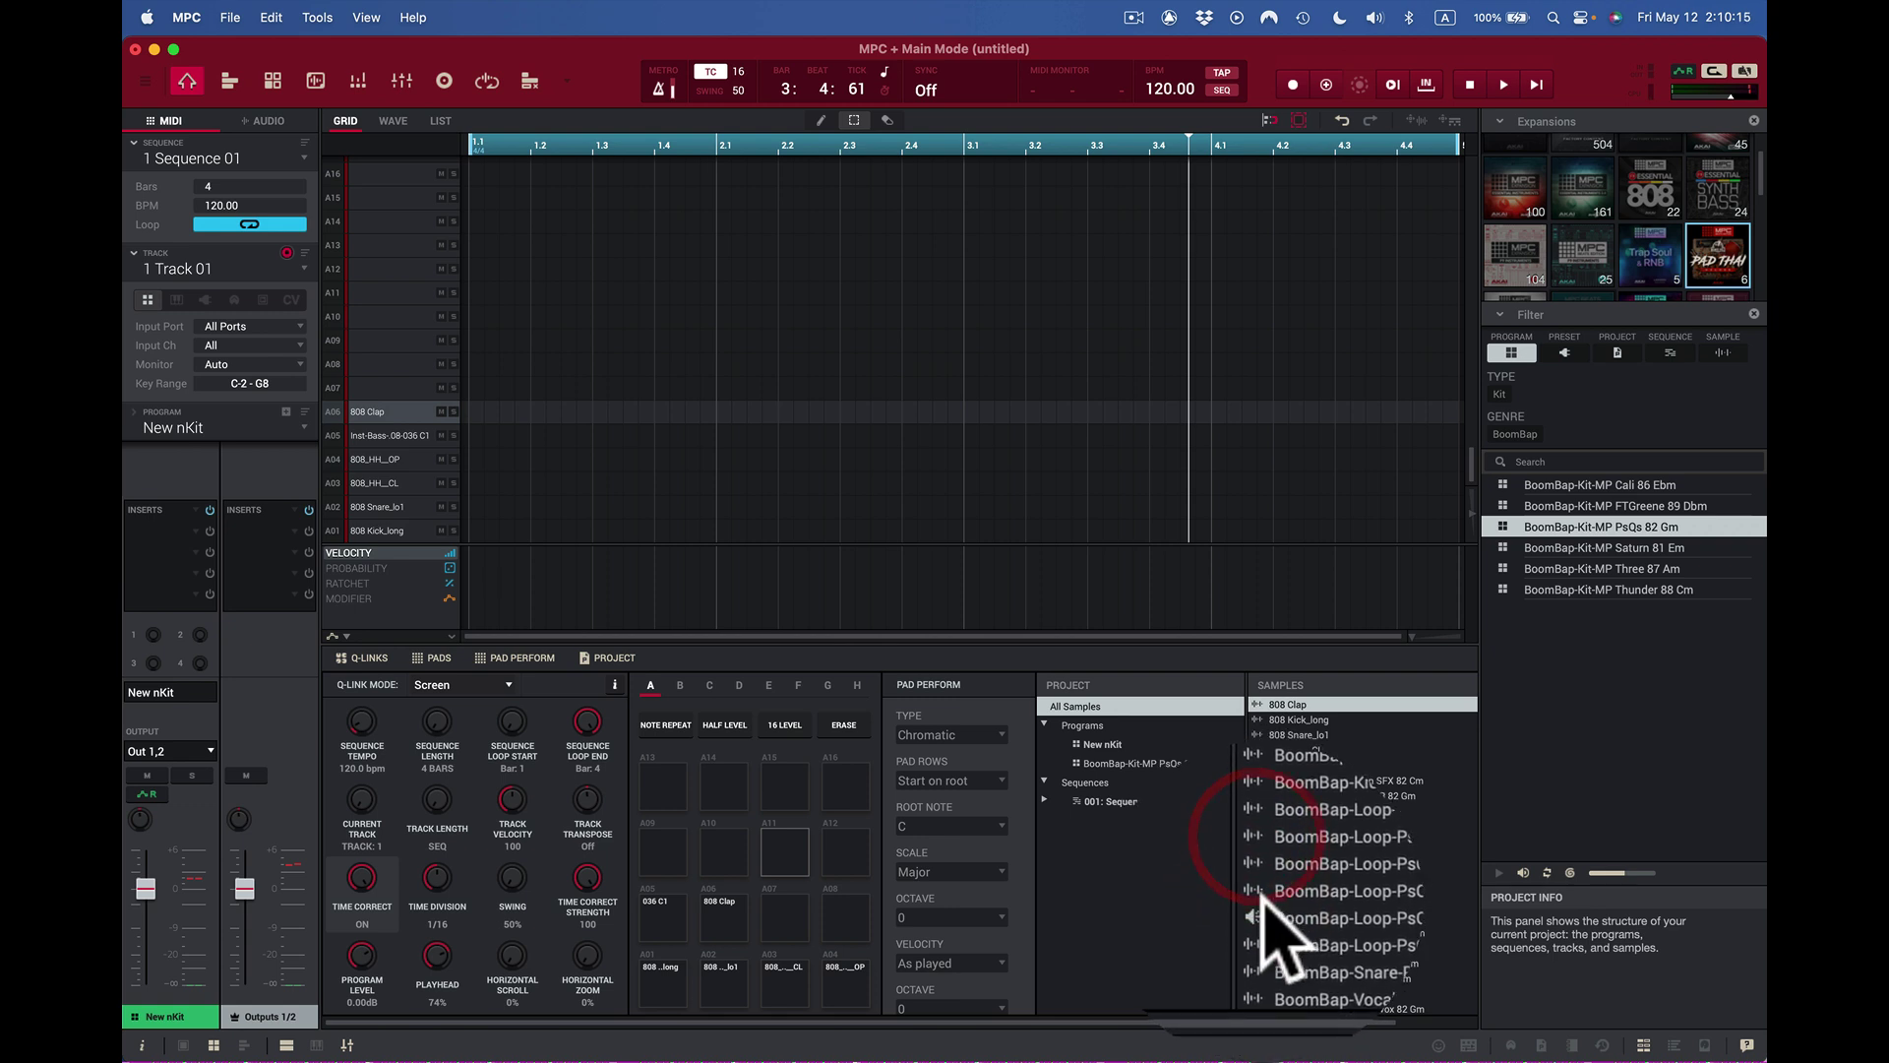
click(1266, 898)
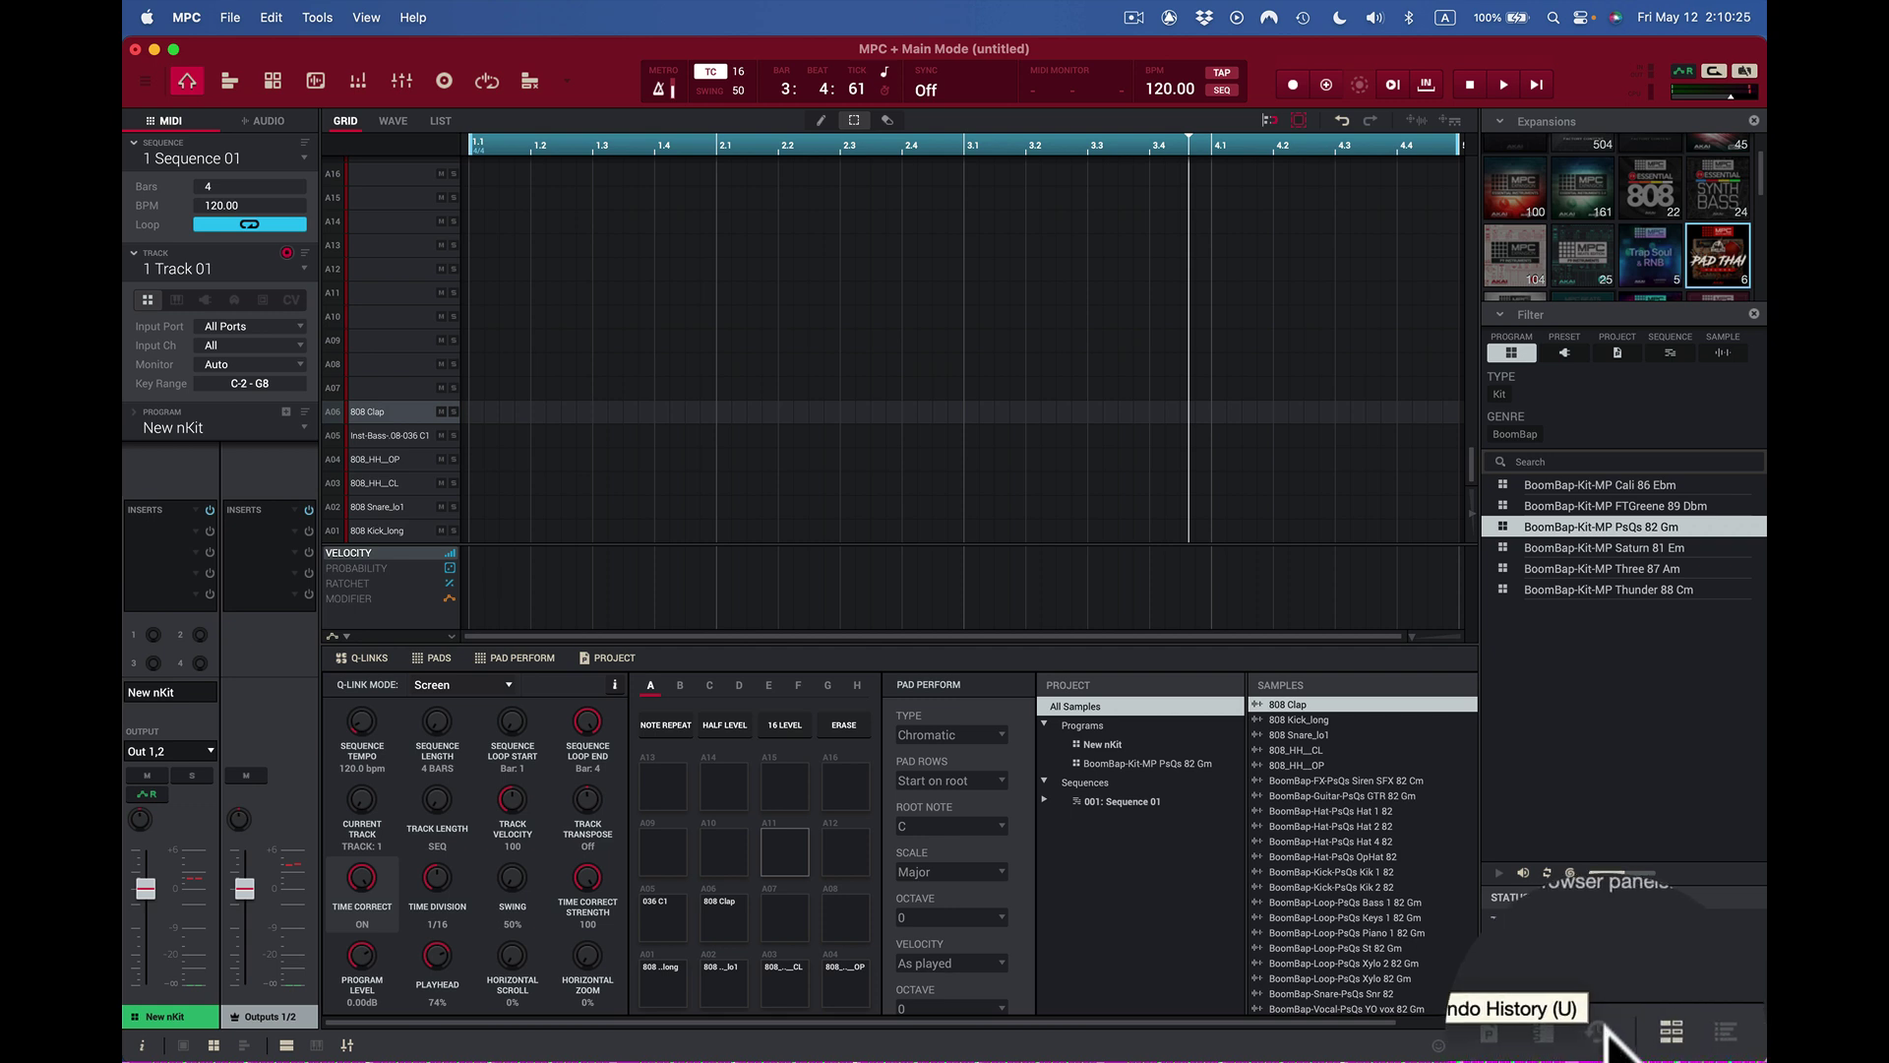
Step: Show the project panel in the browser area and audition BoomBap samples from its sample list
click(1542, 1031)
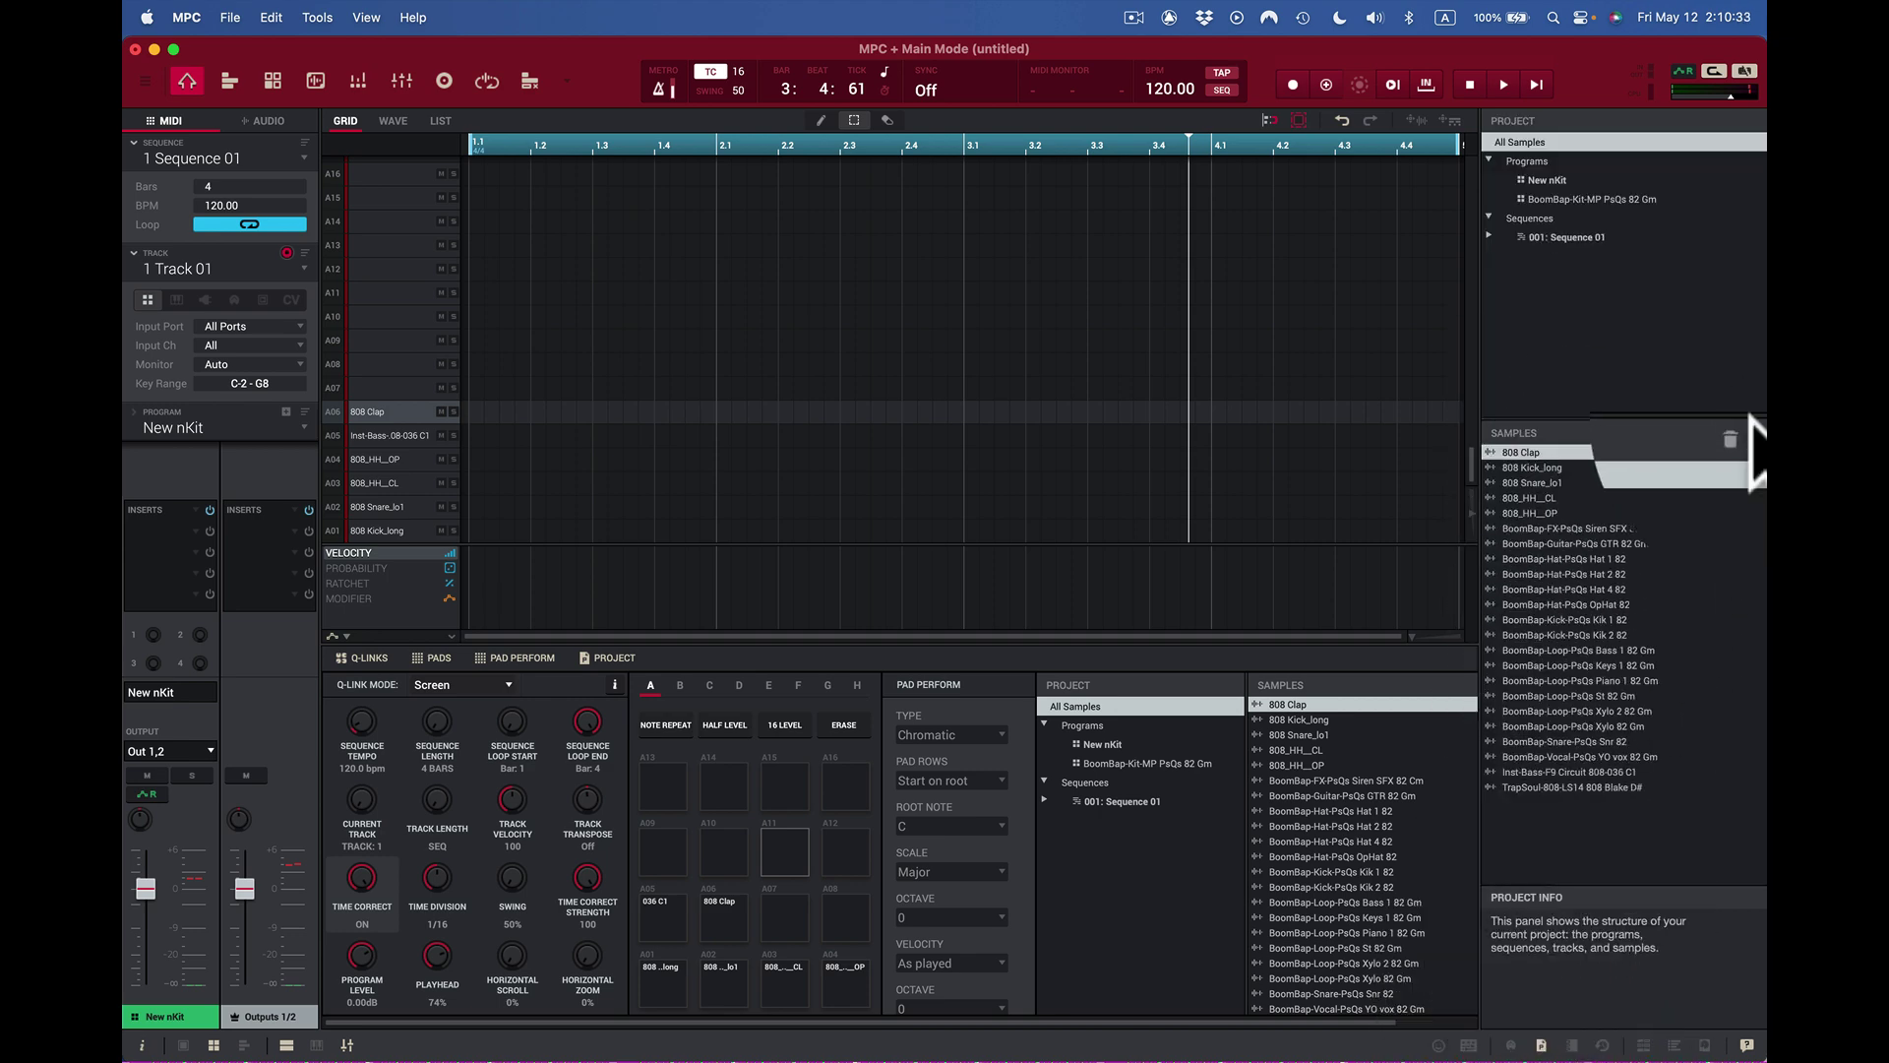
click(1491, 787)
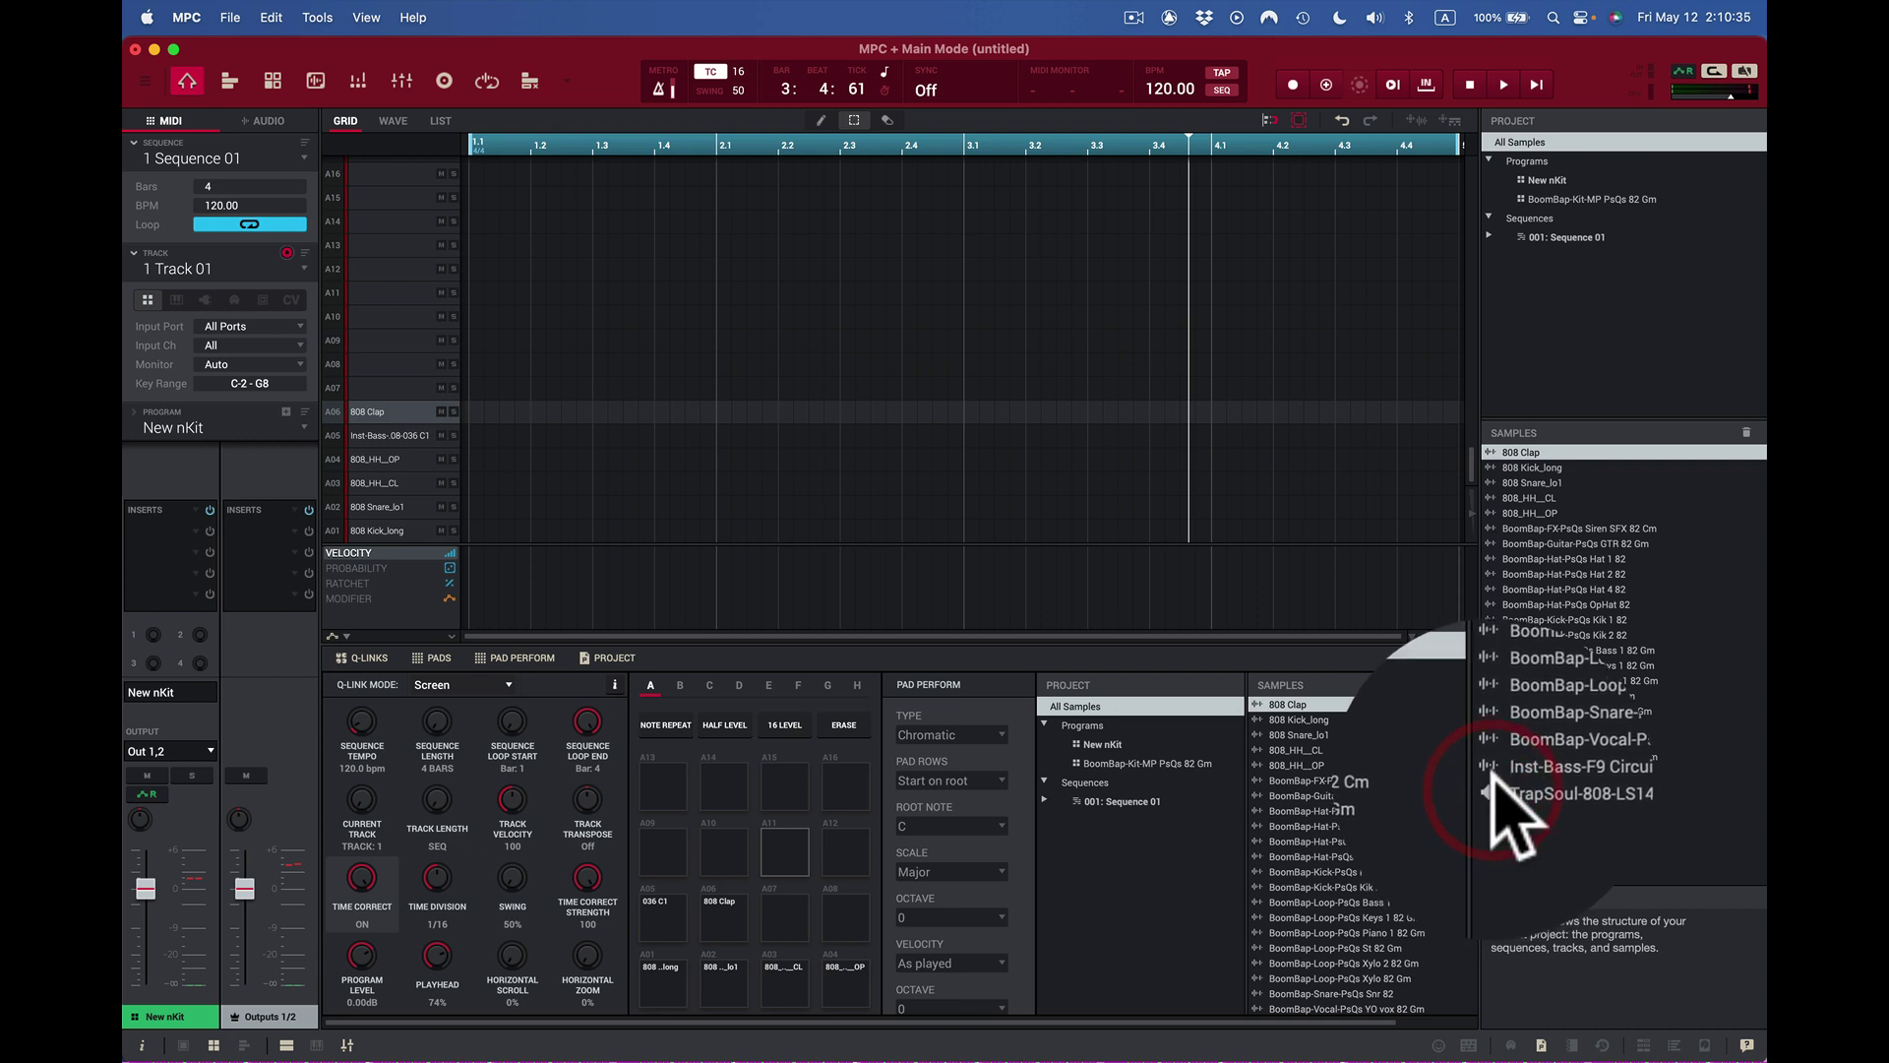
click(1490, 734)
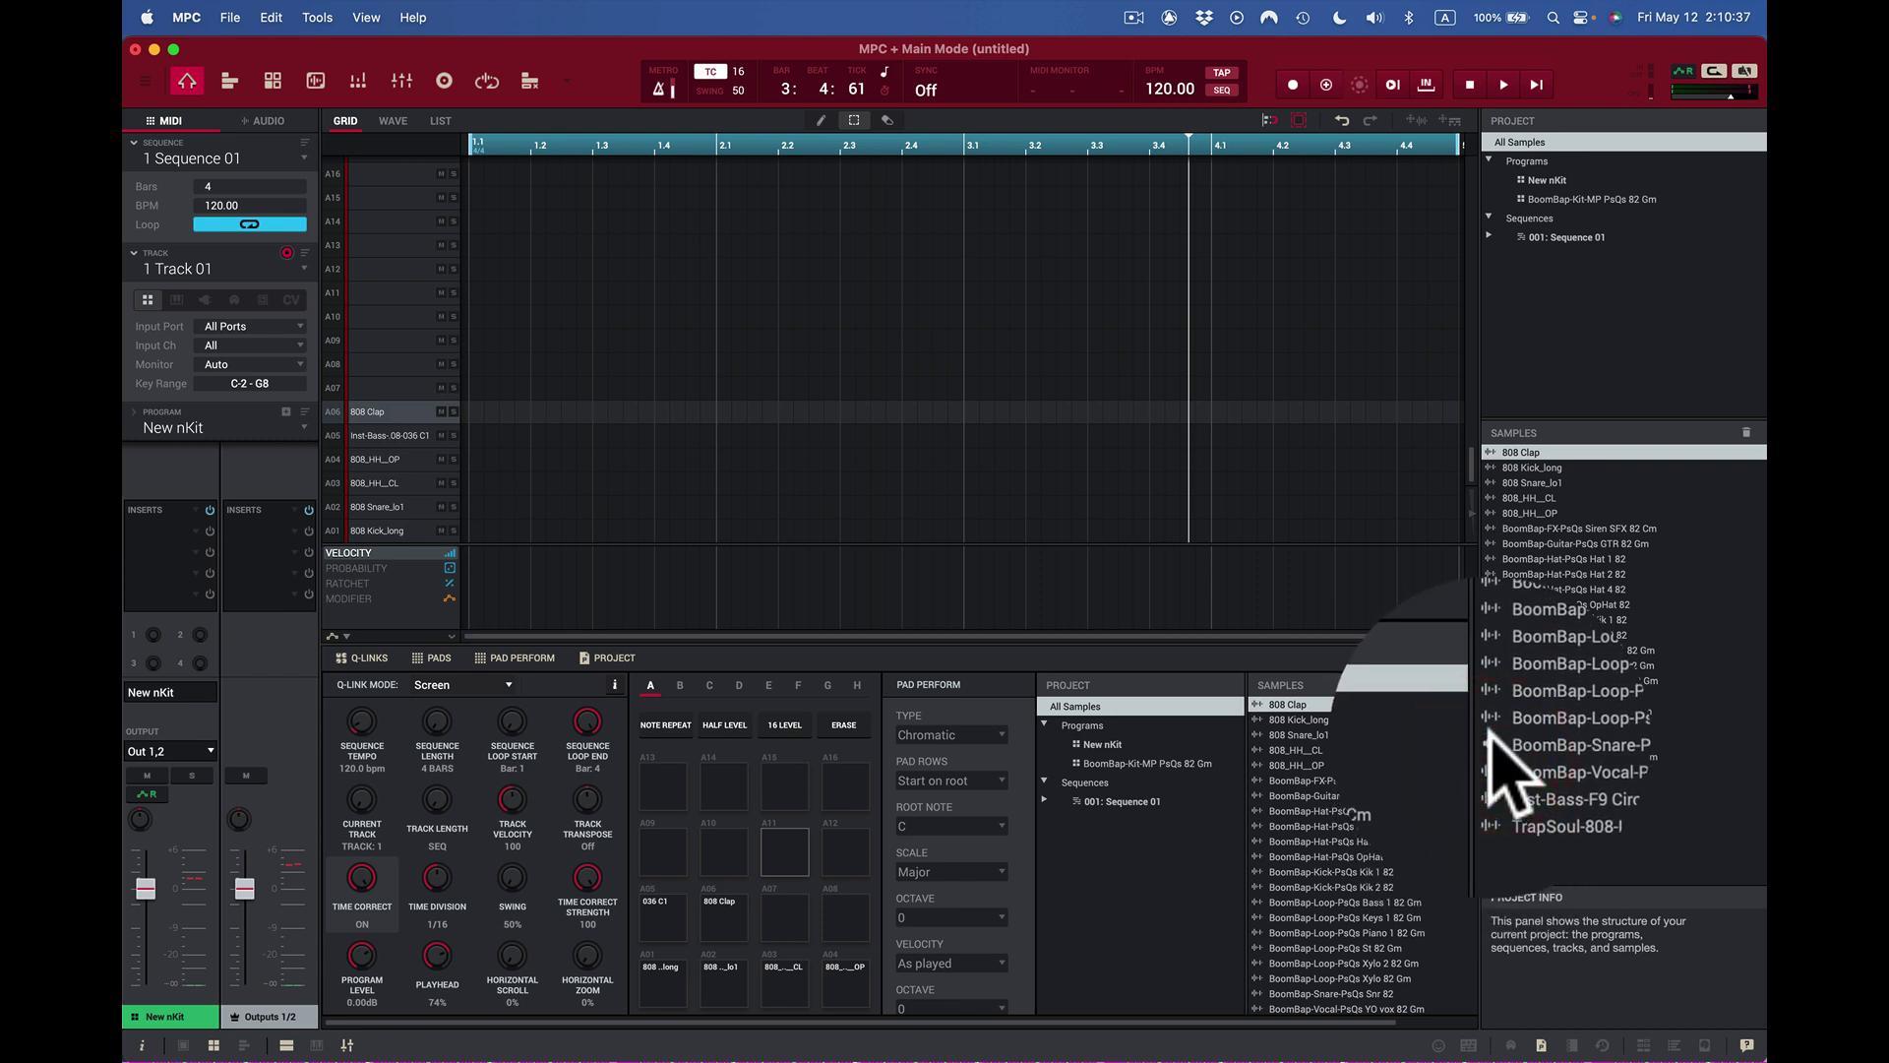
click(1491, 733)
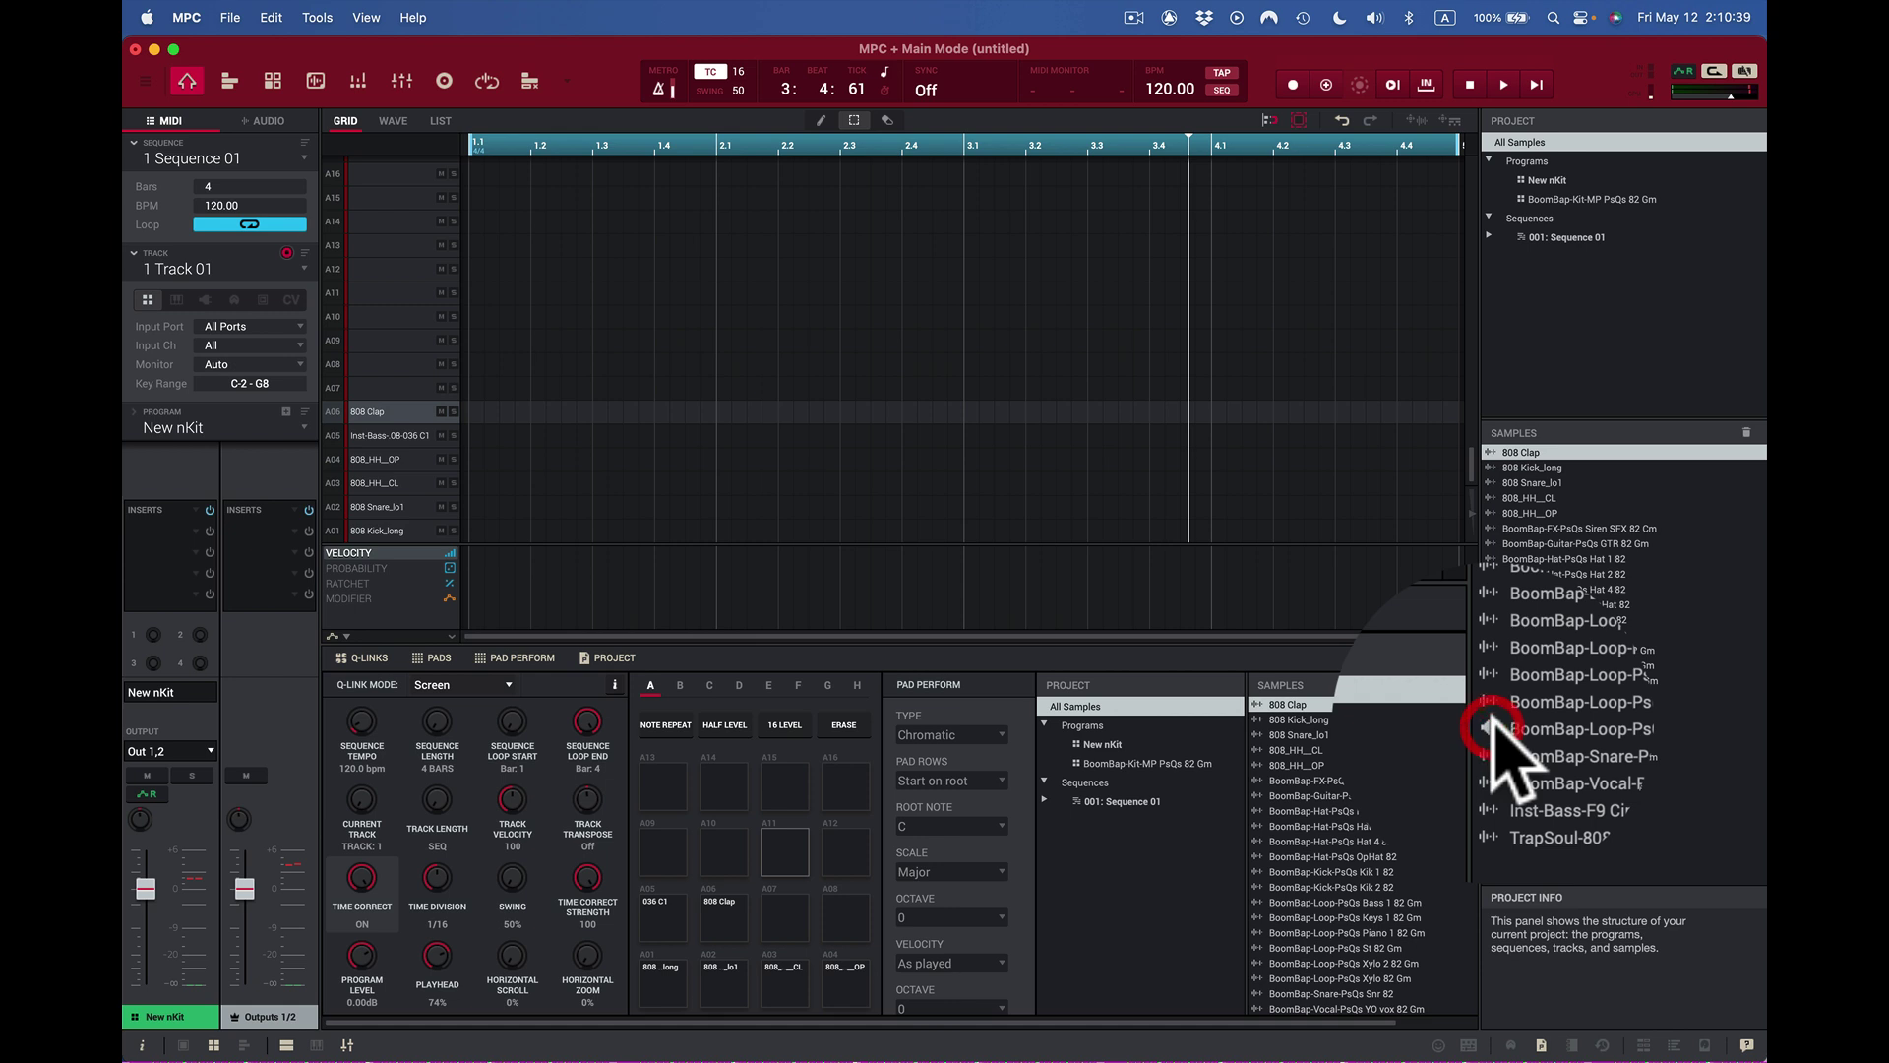
Step: Delete the BoomBap-Loop-PsQs Xylo 82 Gm sample from the project
click(1531, 726)
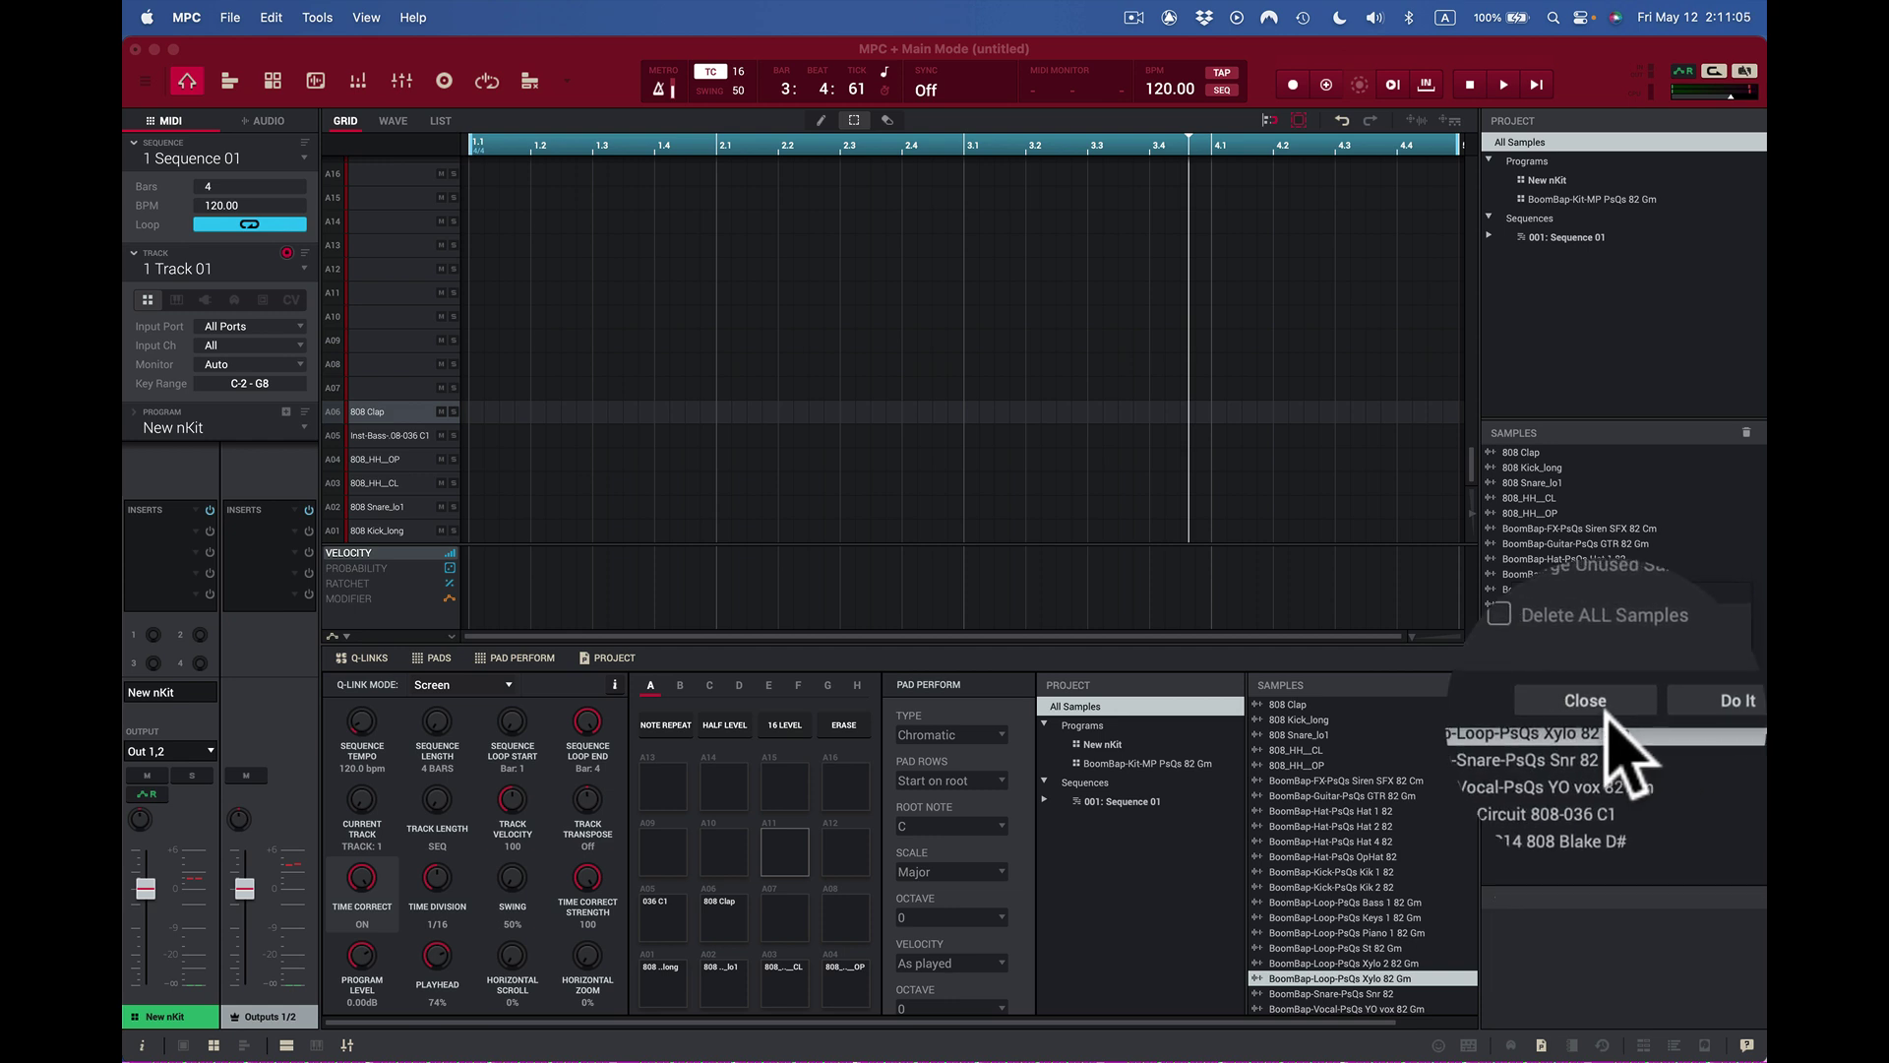
drag(1606, 706, 1524, 721)
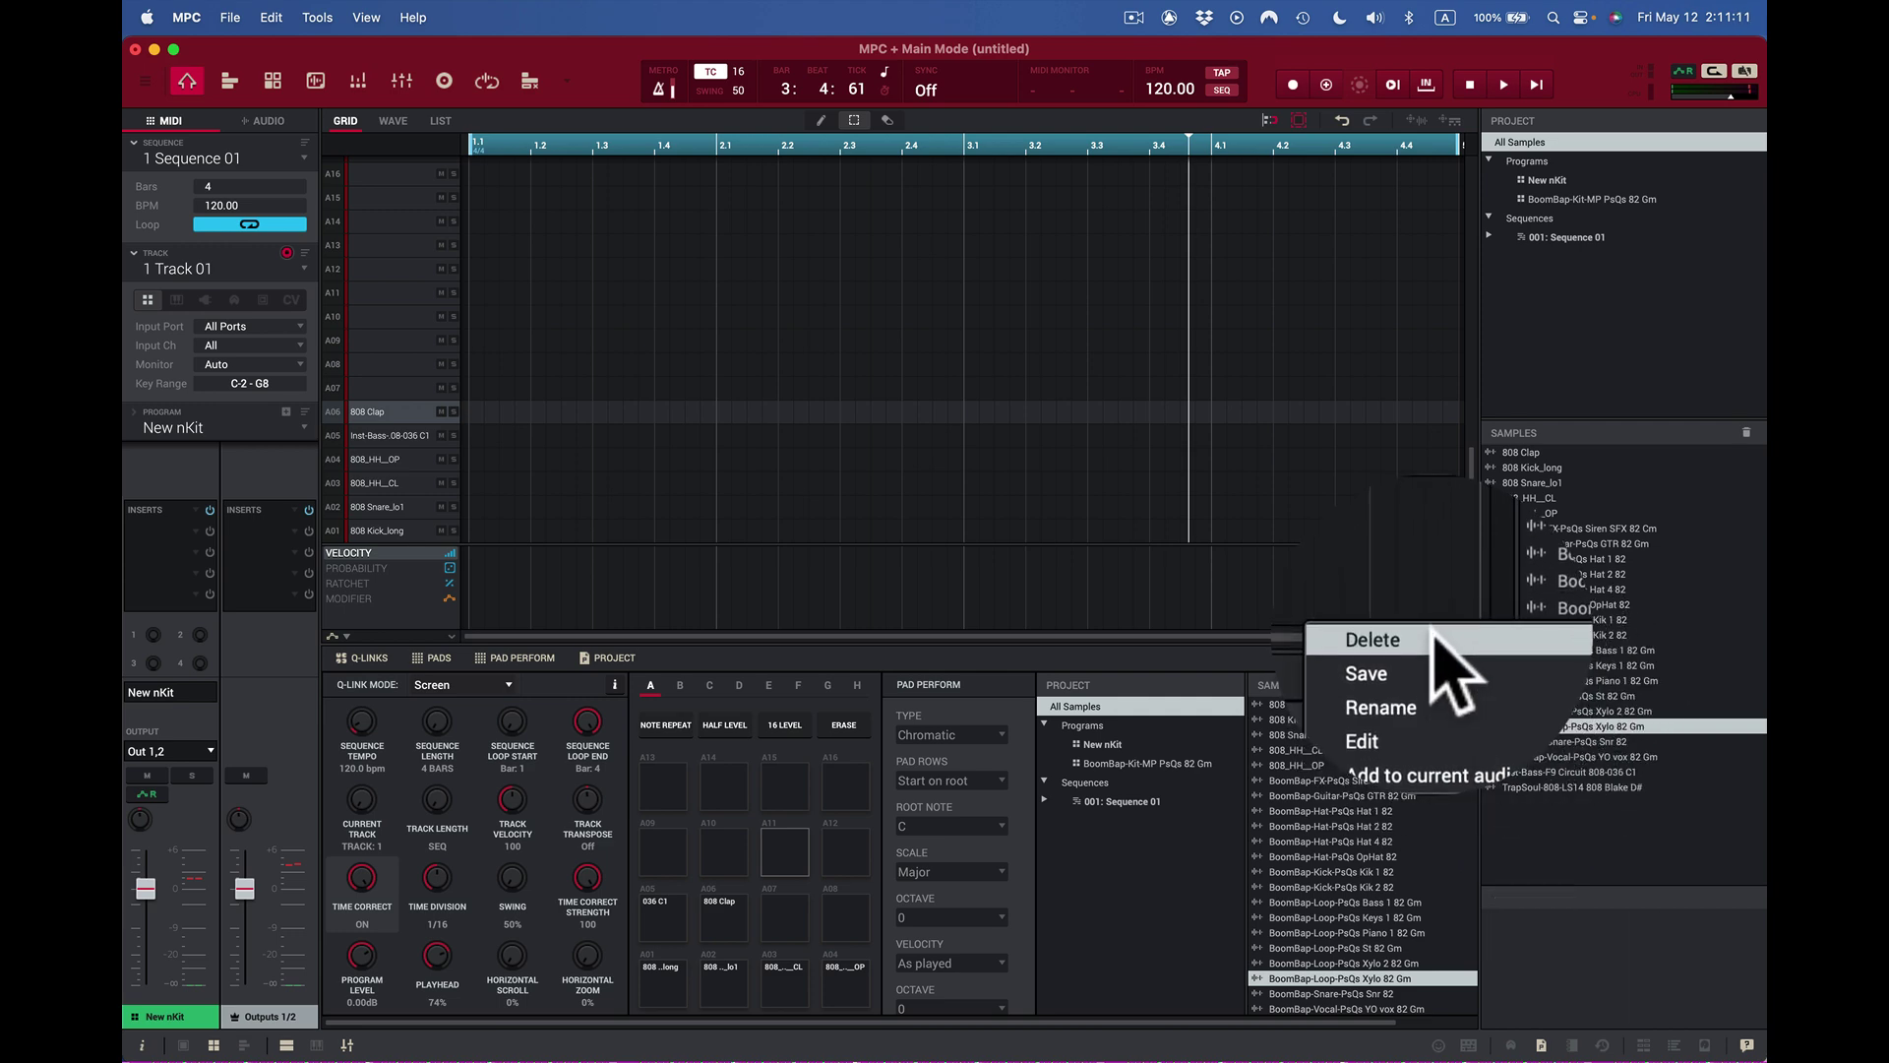
click(1432, 636)
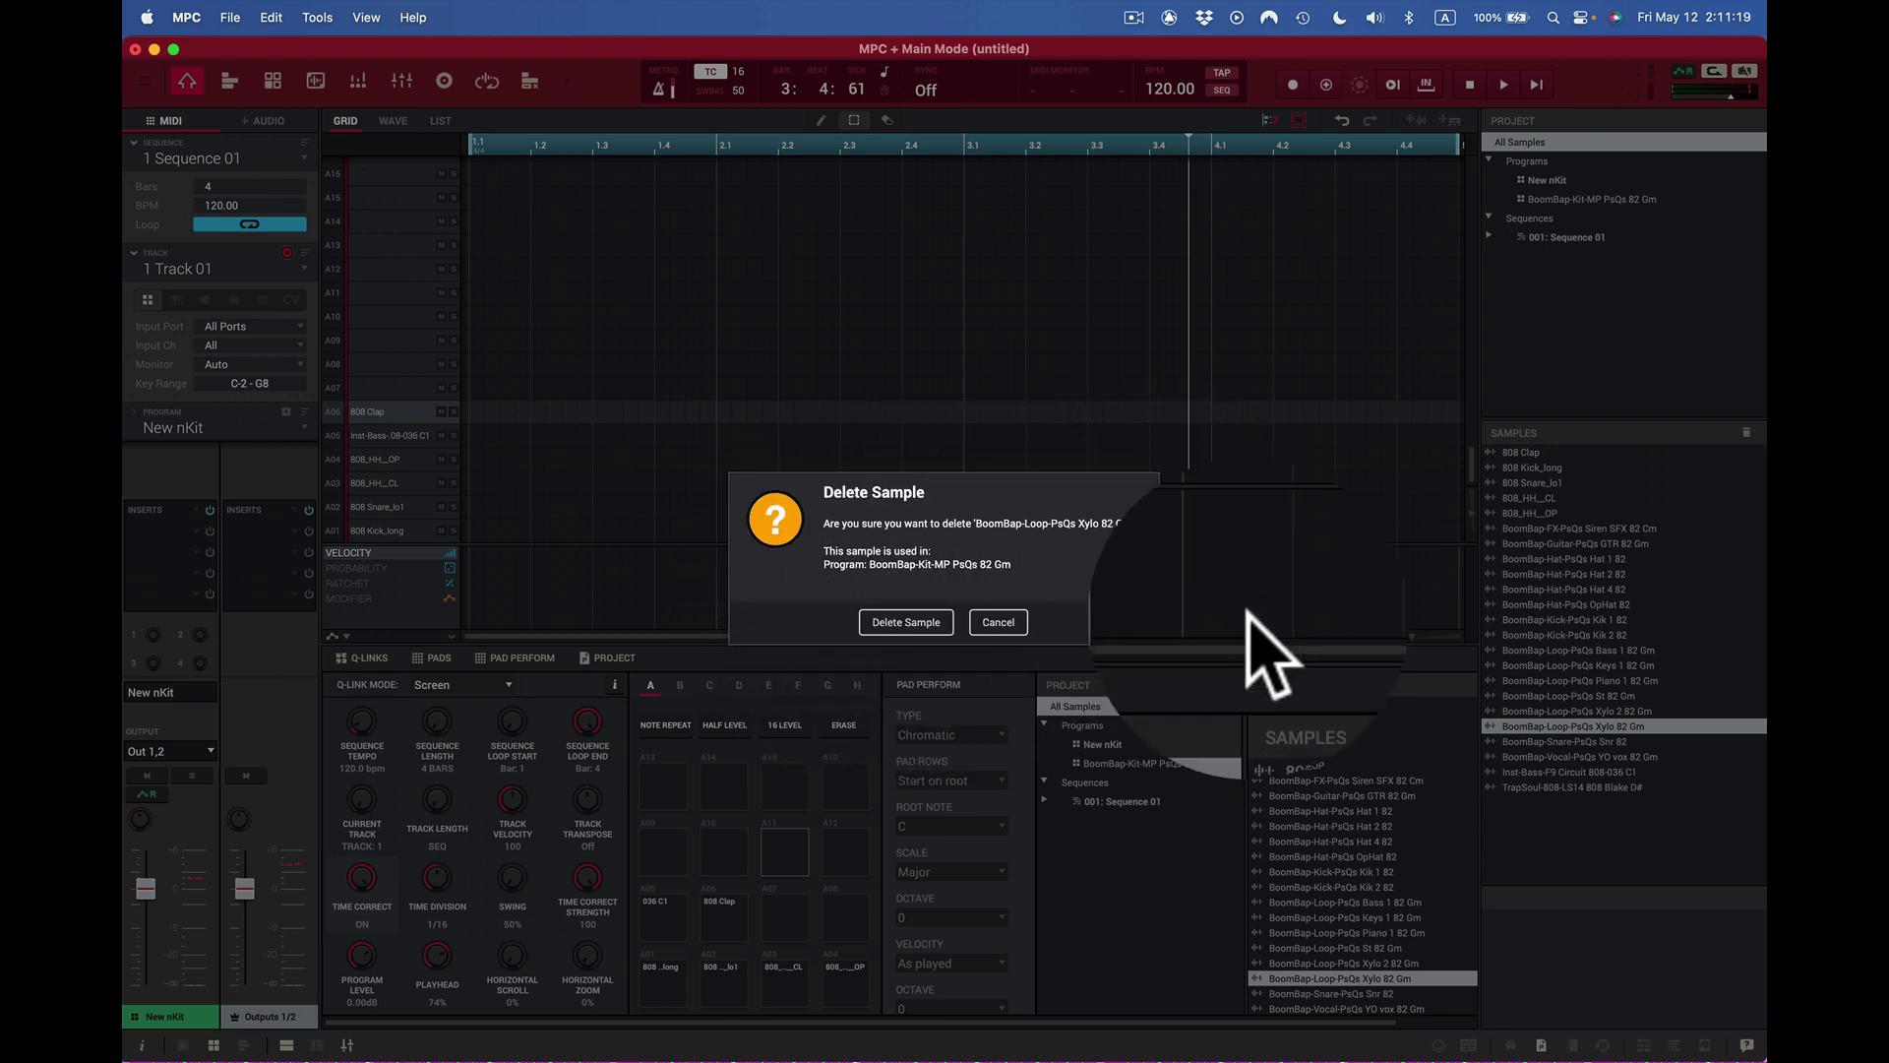
click(917, 617)
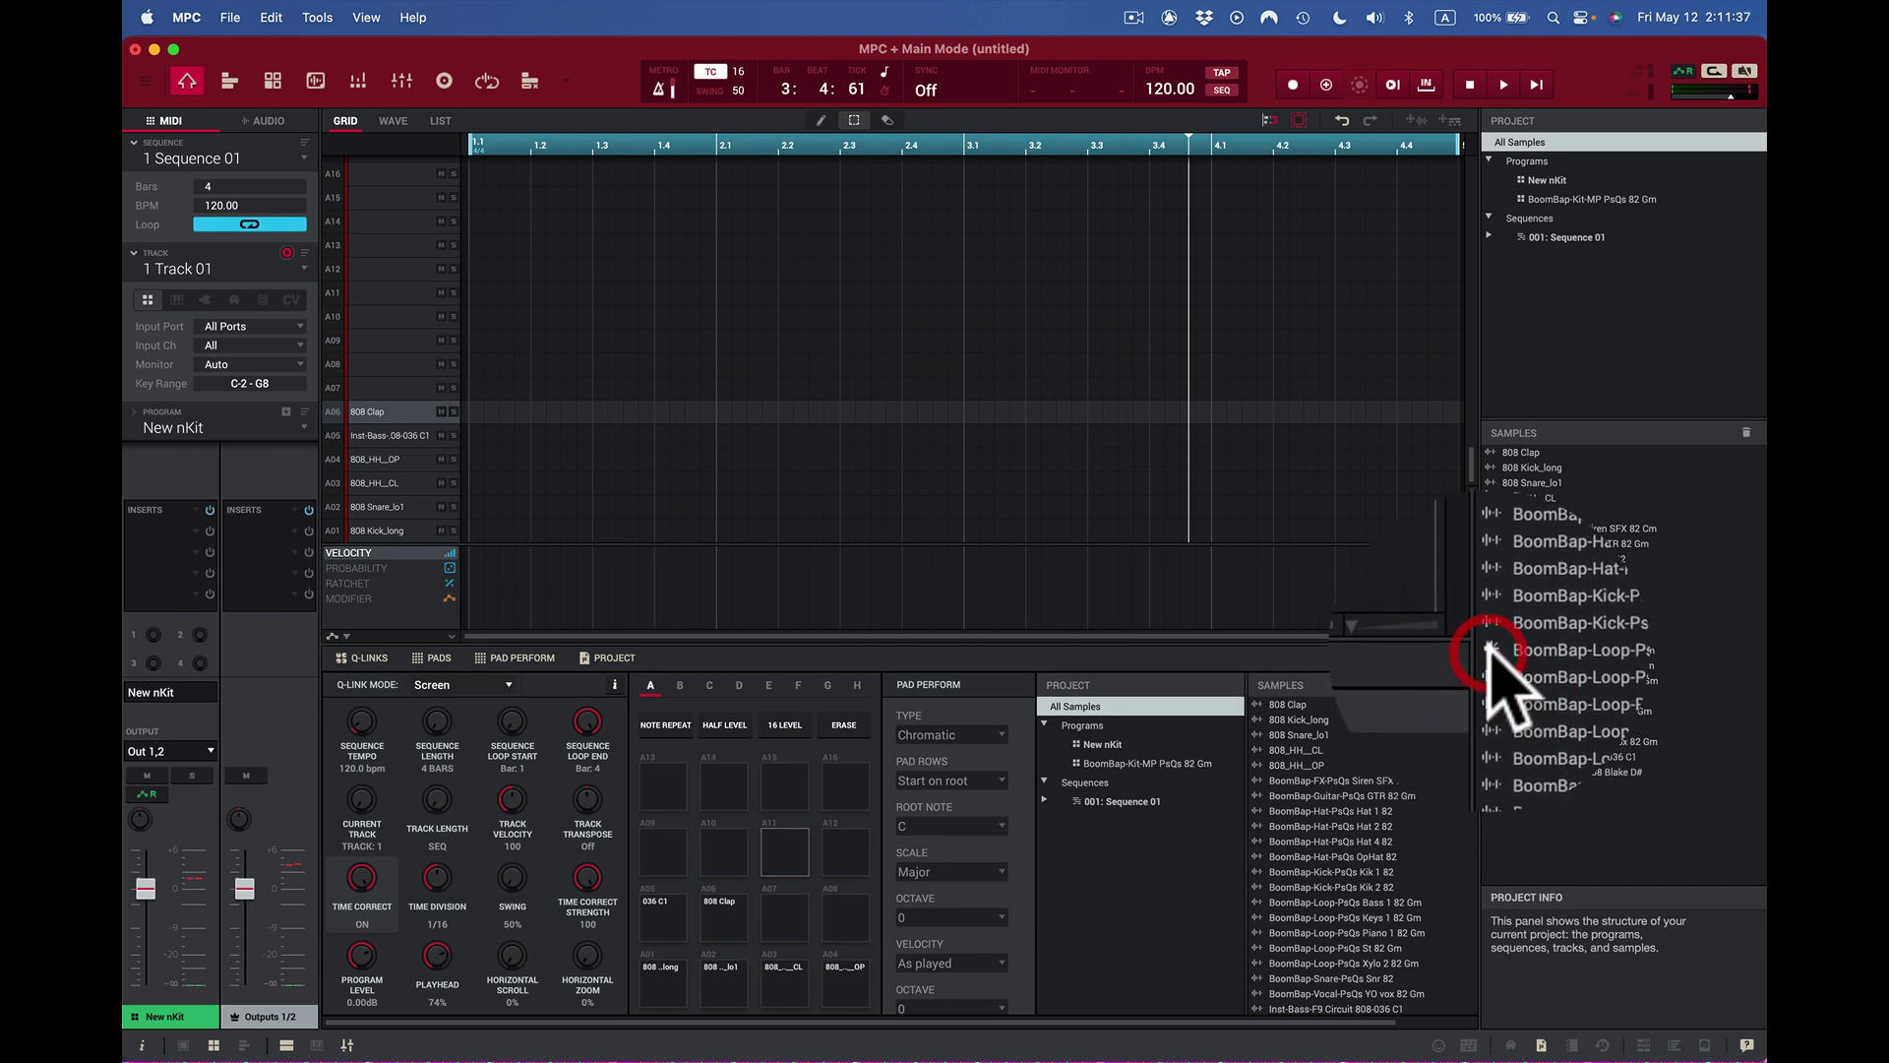
Step: Delete the BoomBap-Loop-PsQs Bass 1 82 Gm sample from the project
click(1520, 649)
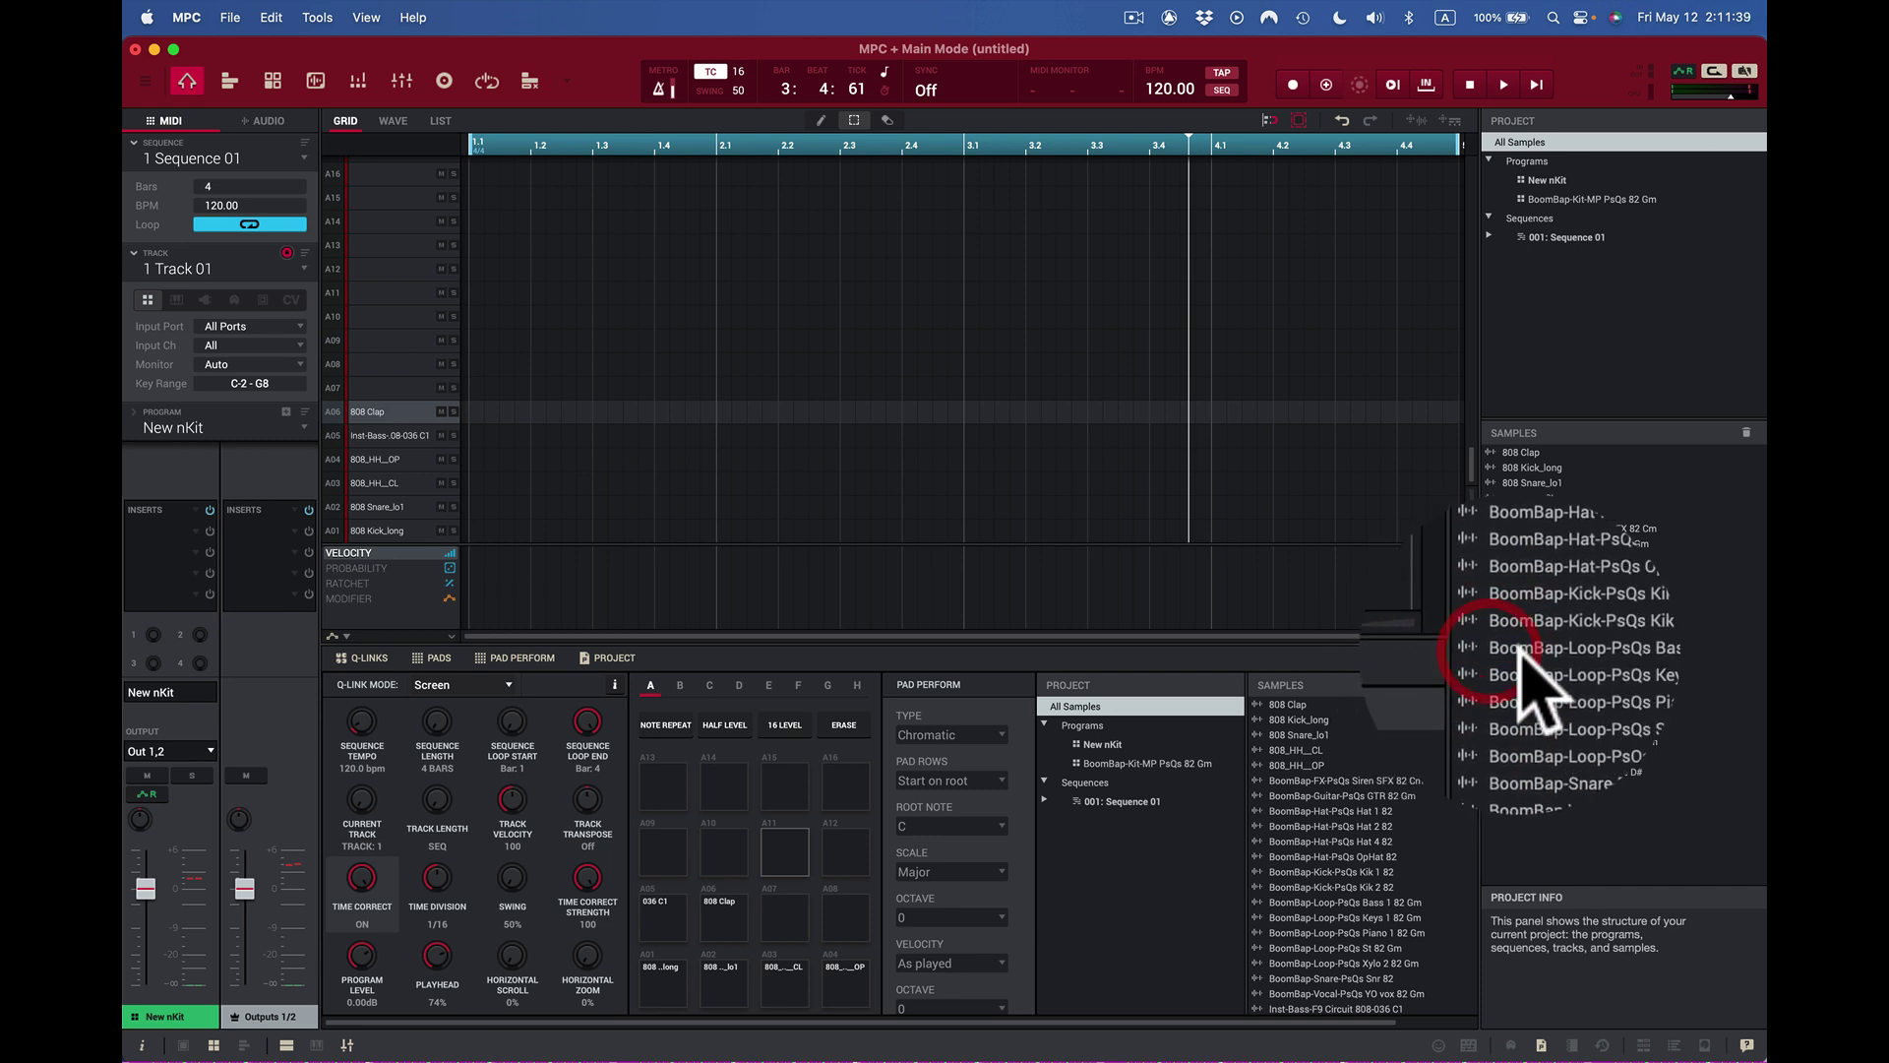
right_click(1521, 650)
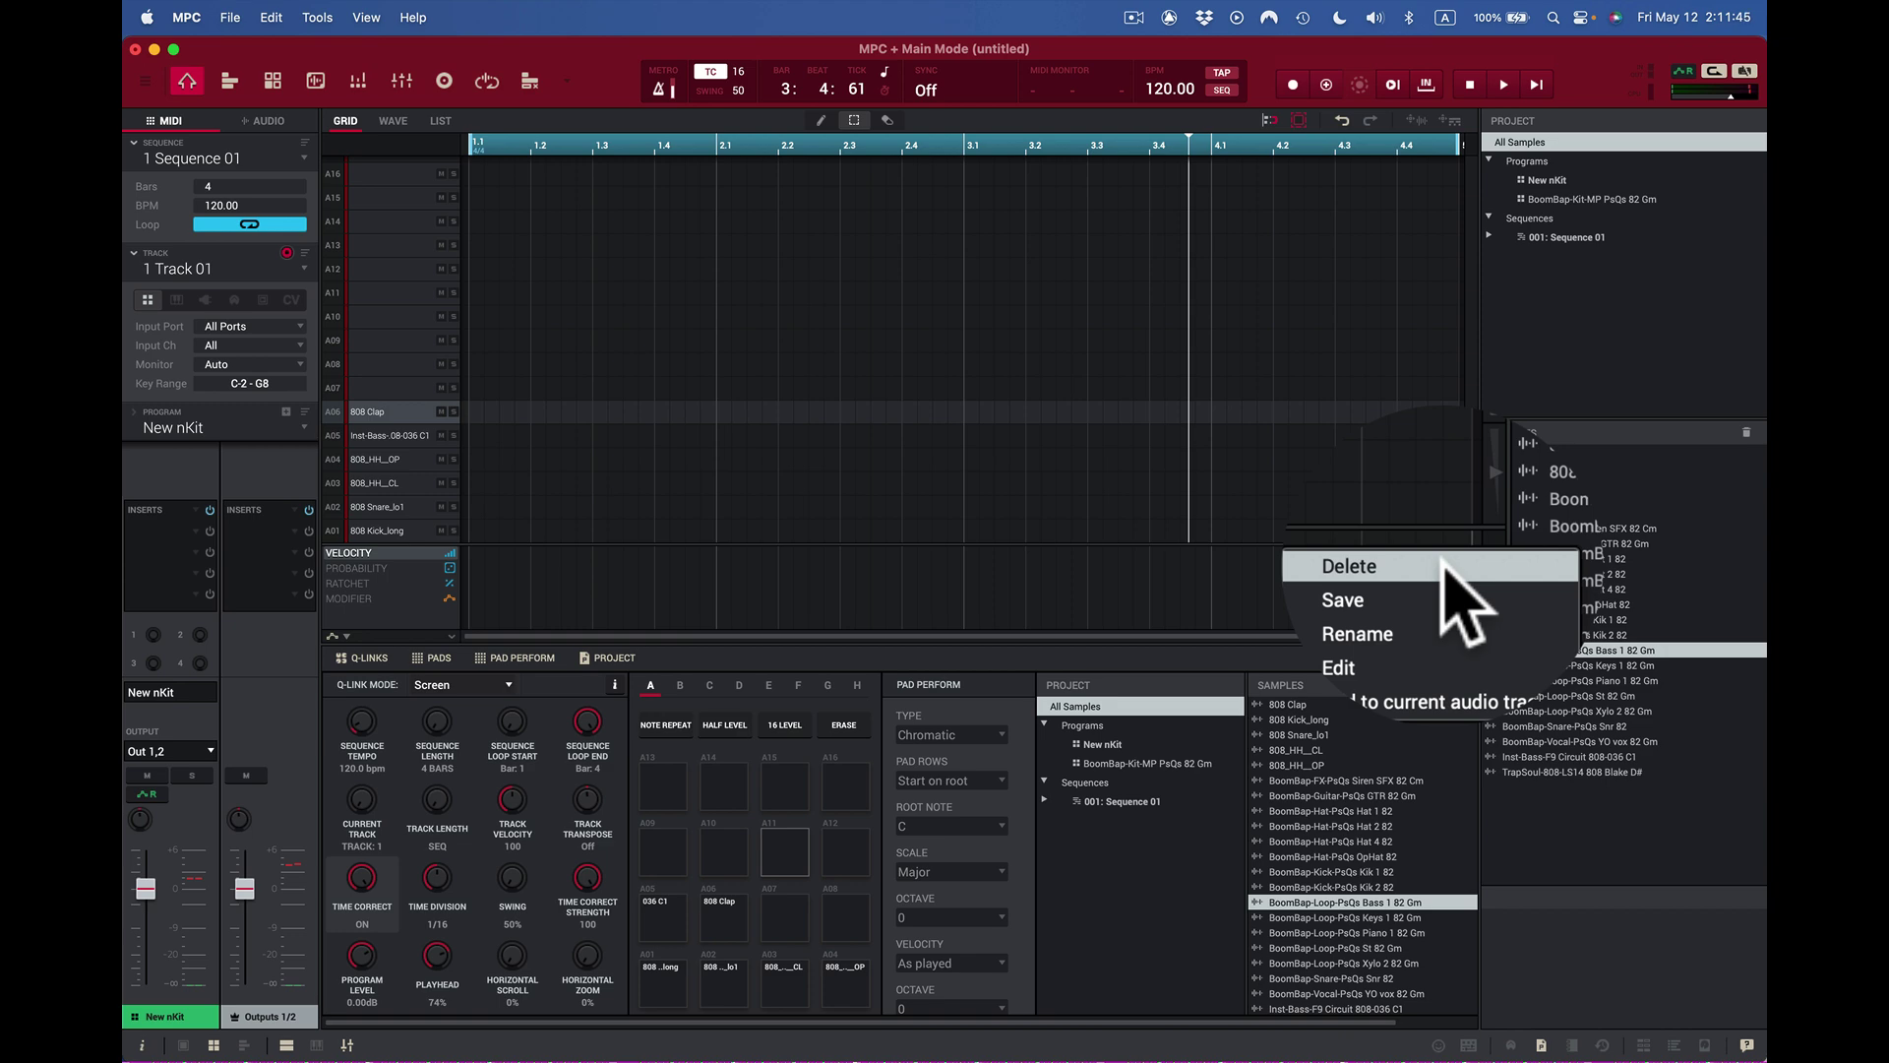
click(1444, 563)
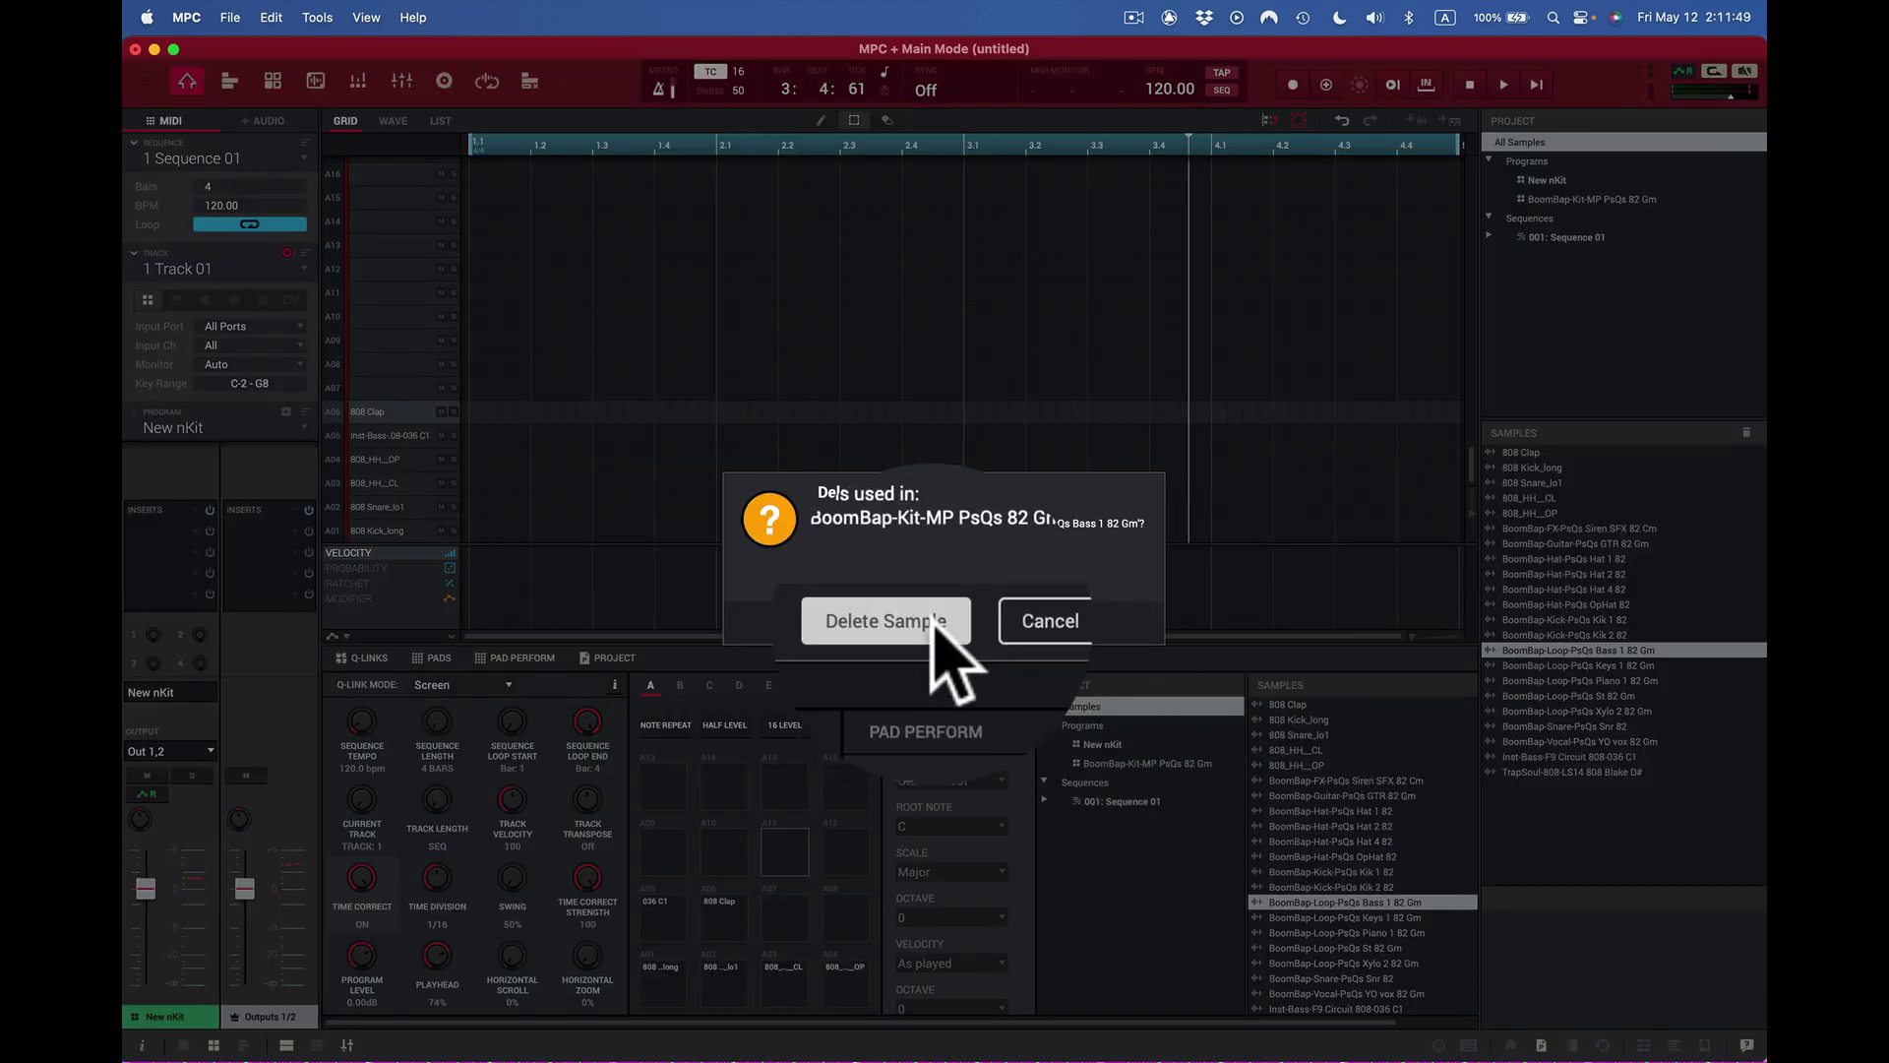
click(925, 623)
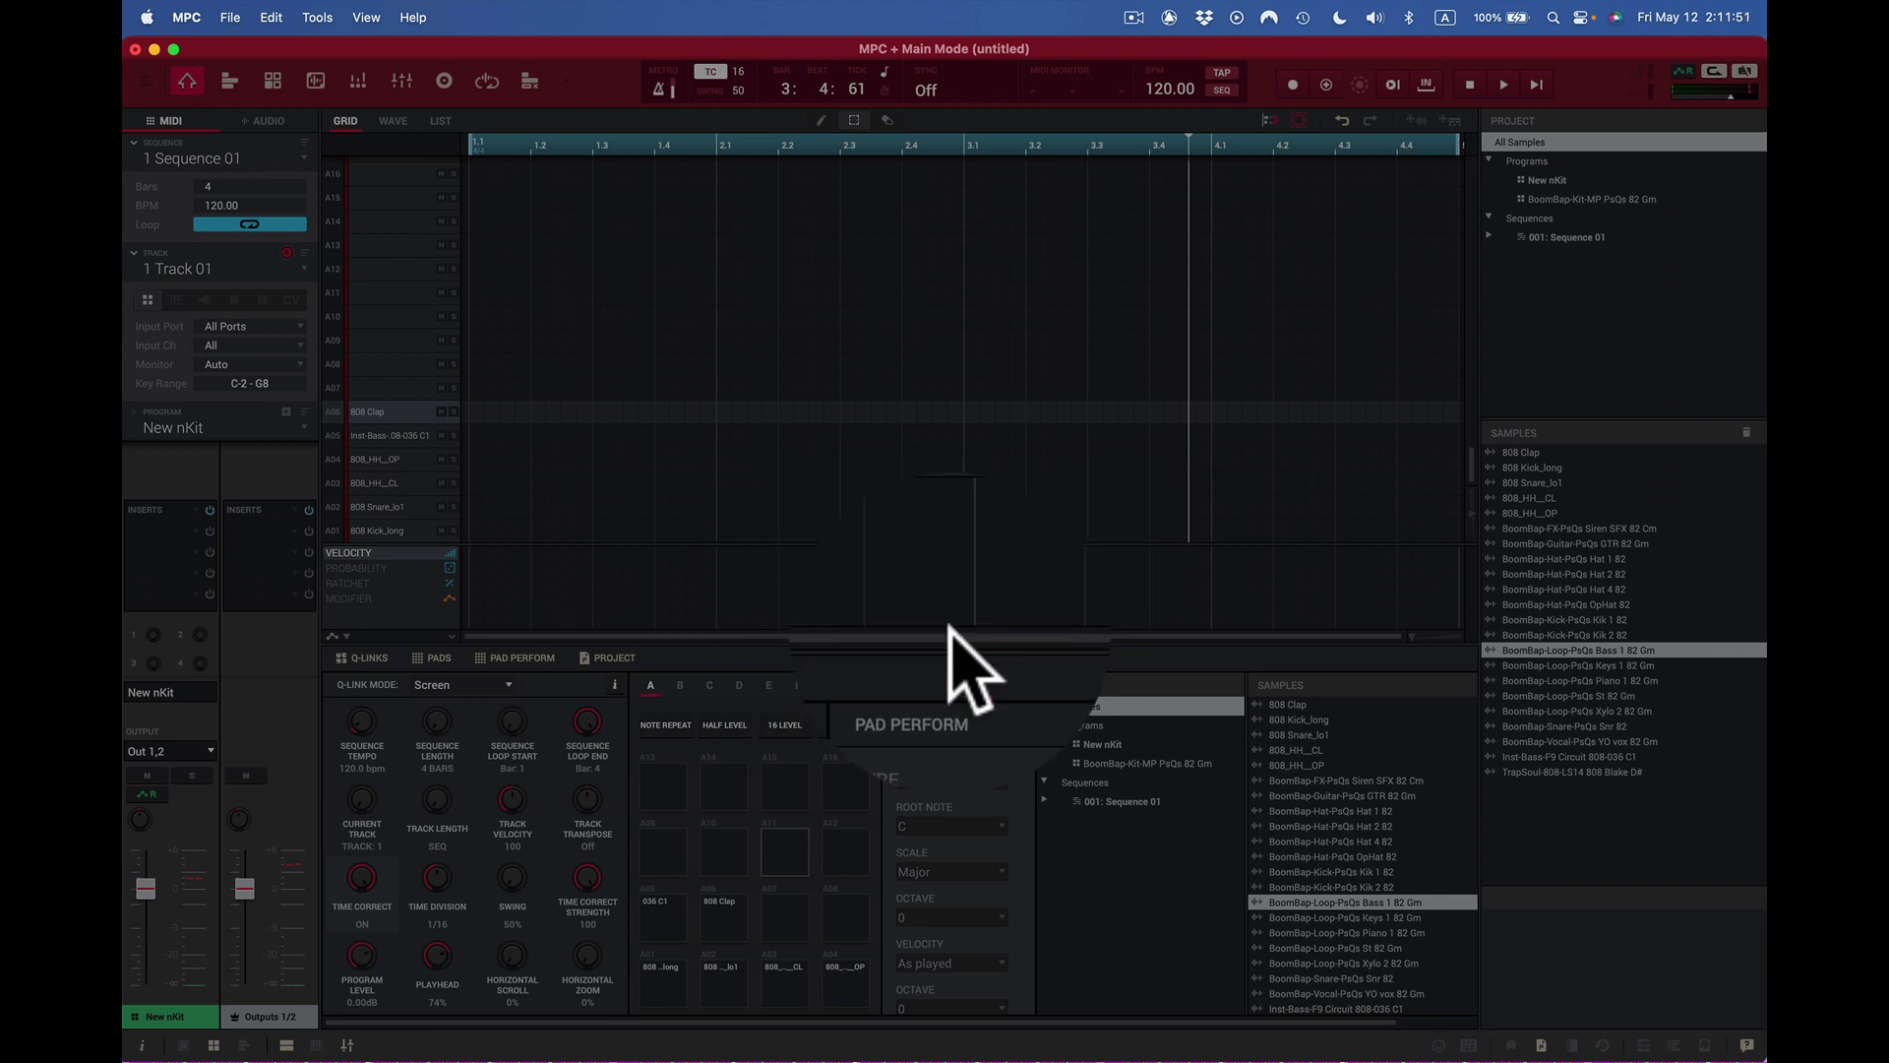
Step: Hide the browser panel so the grid takes up the full width
click(1747, 1041)
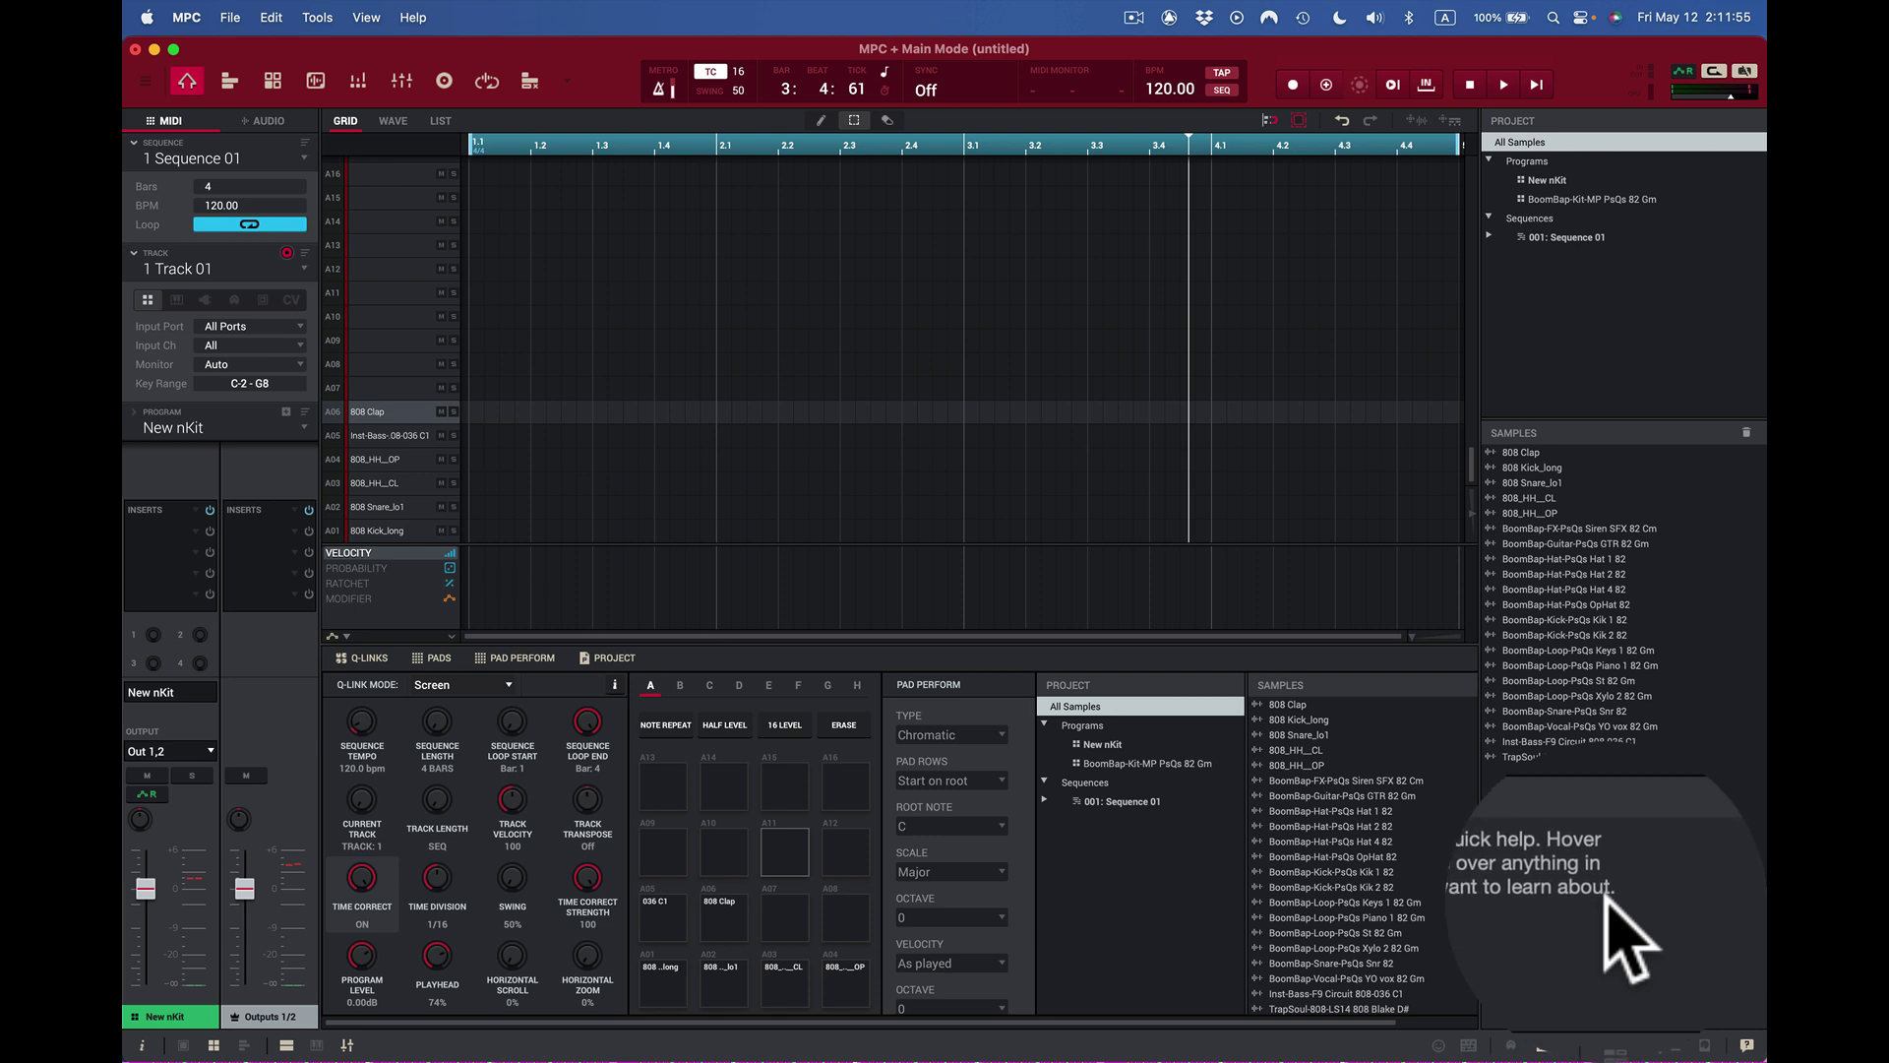
mouse_move(1338, 1043)
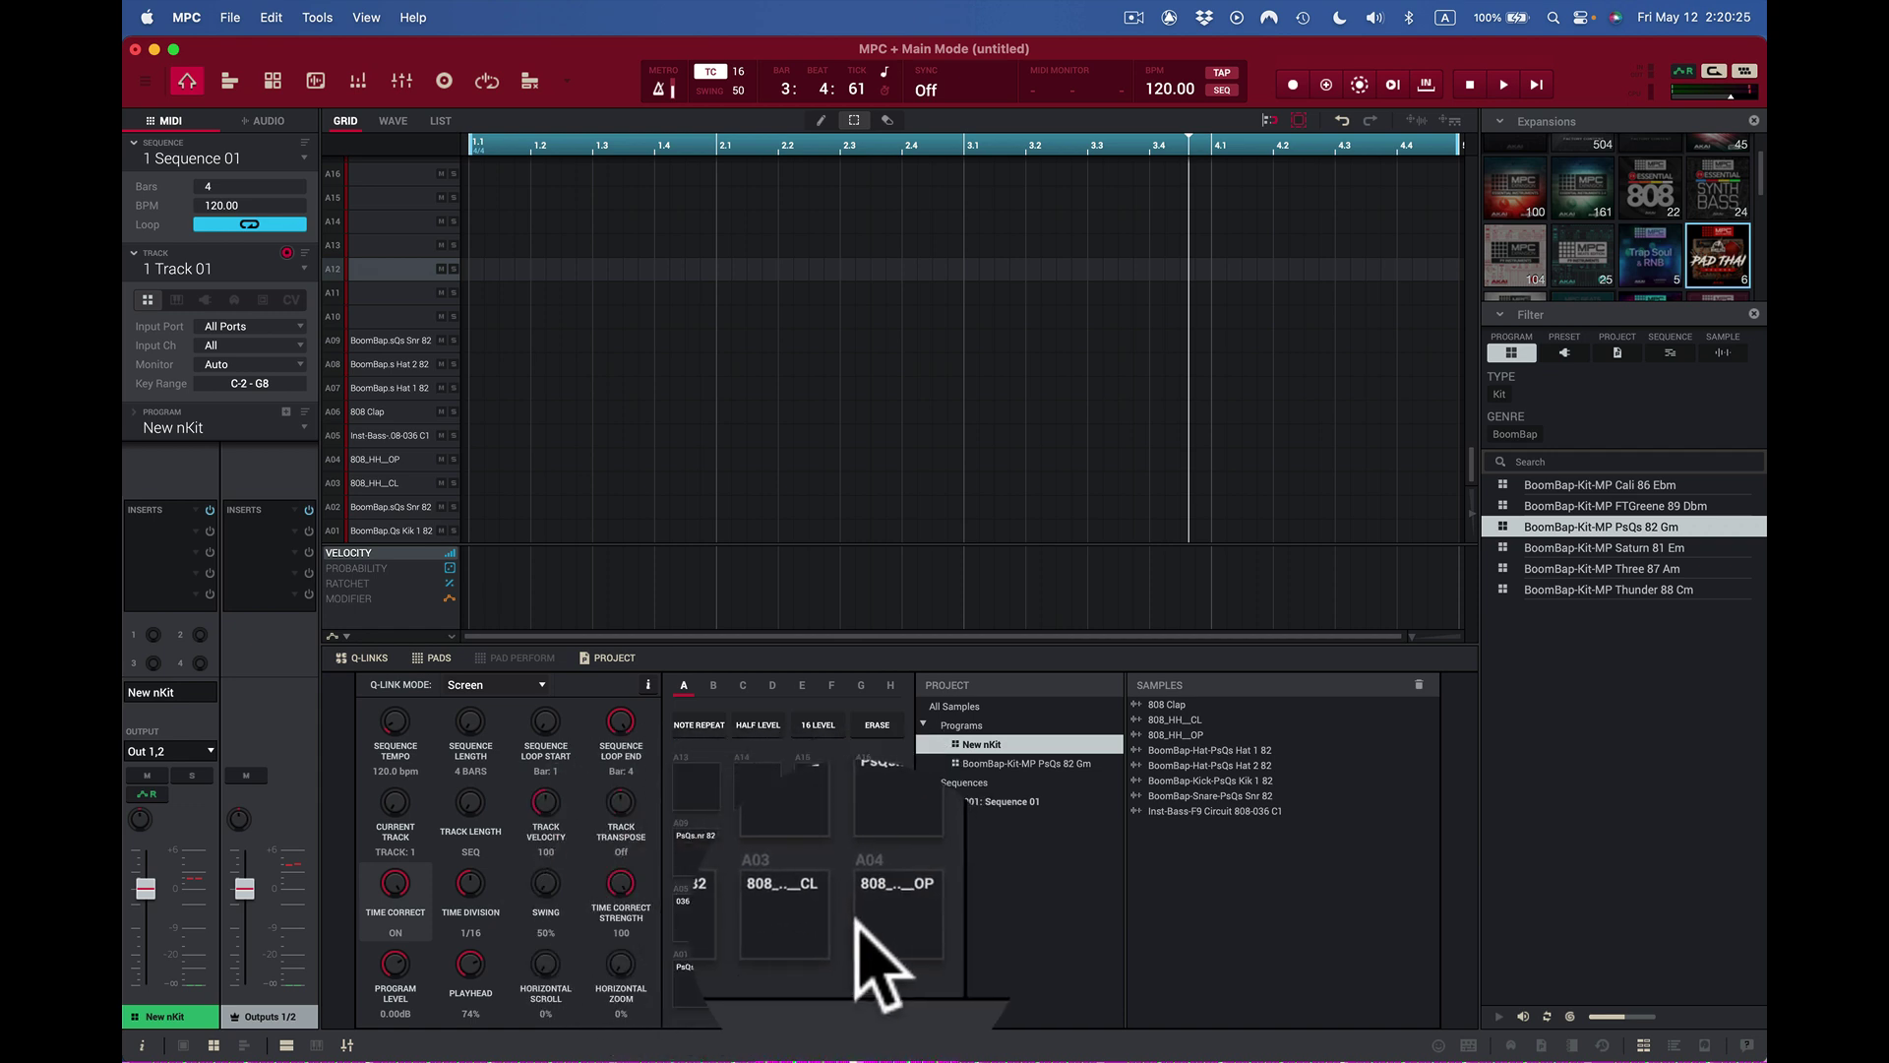
click(1597, 1028)
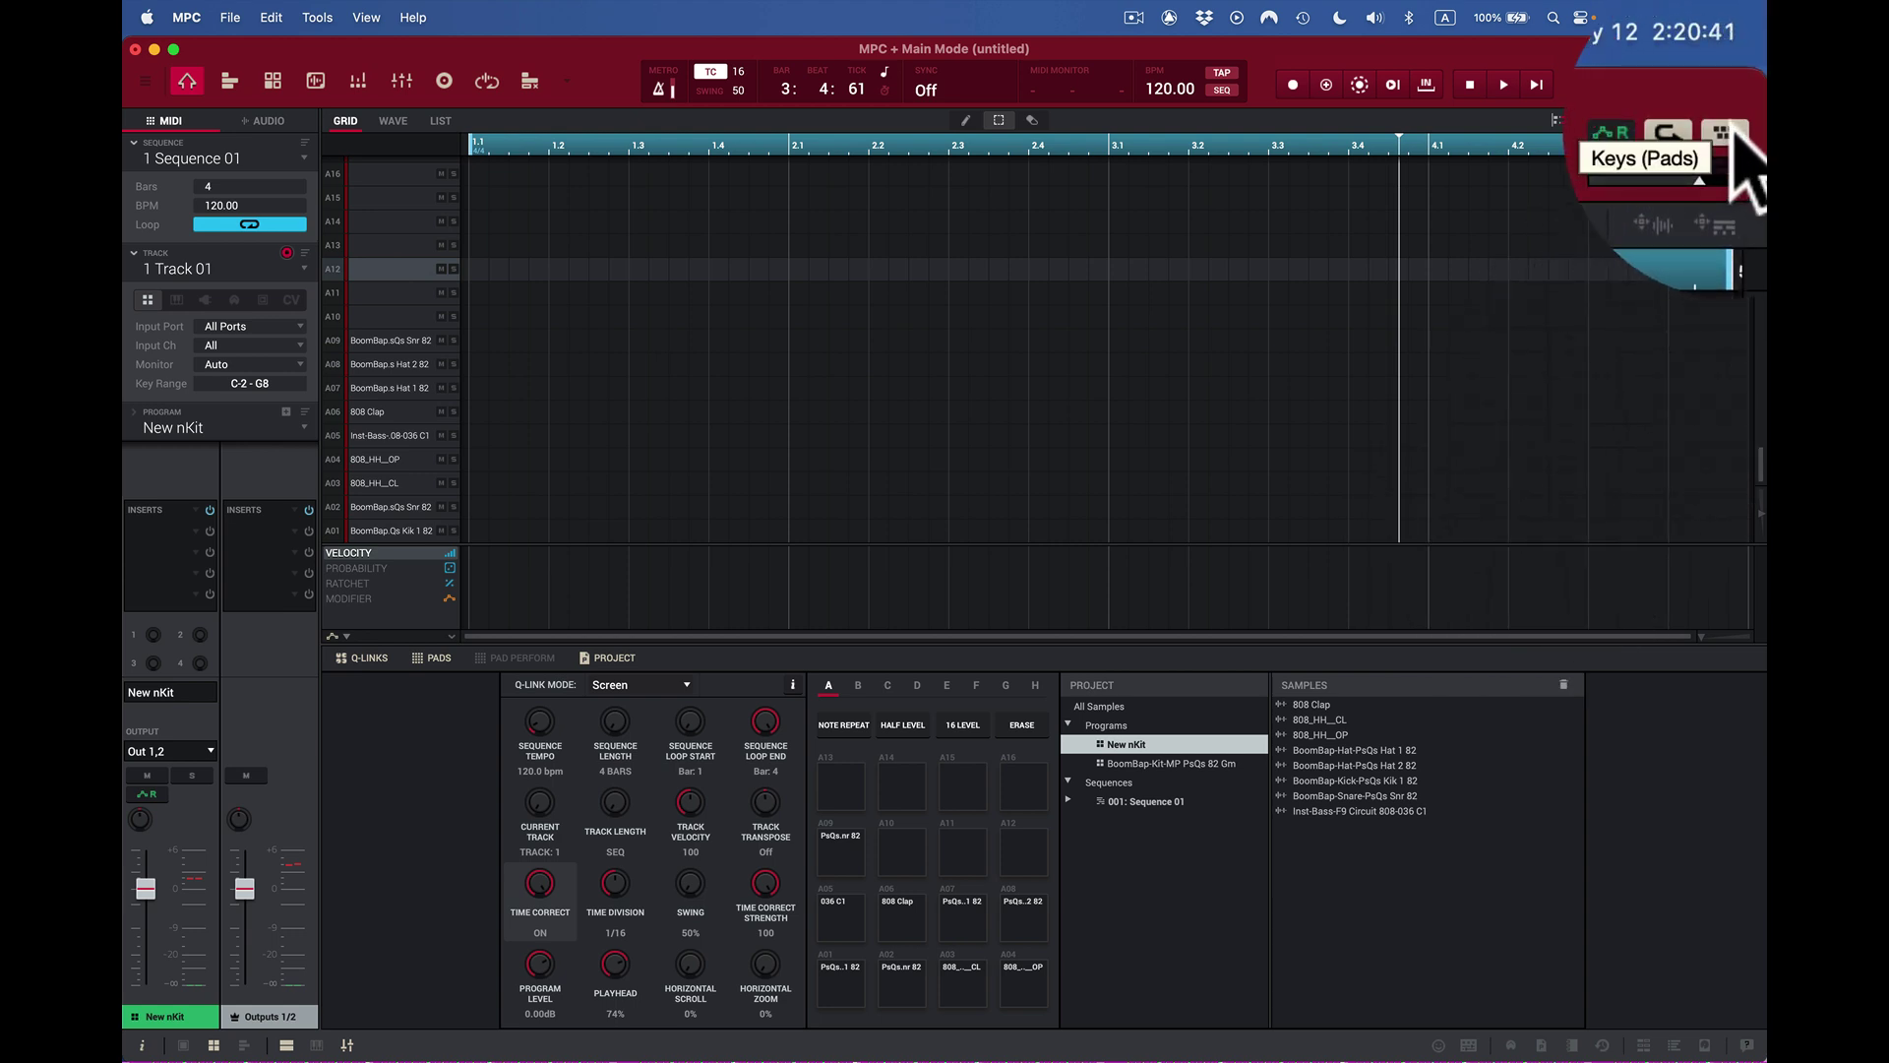
Step: Cycle the computer keyboard's Keys mode through MIDI and Off, returning it to Pads
click(1730, 133)
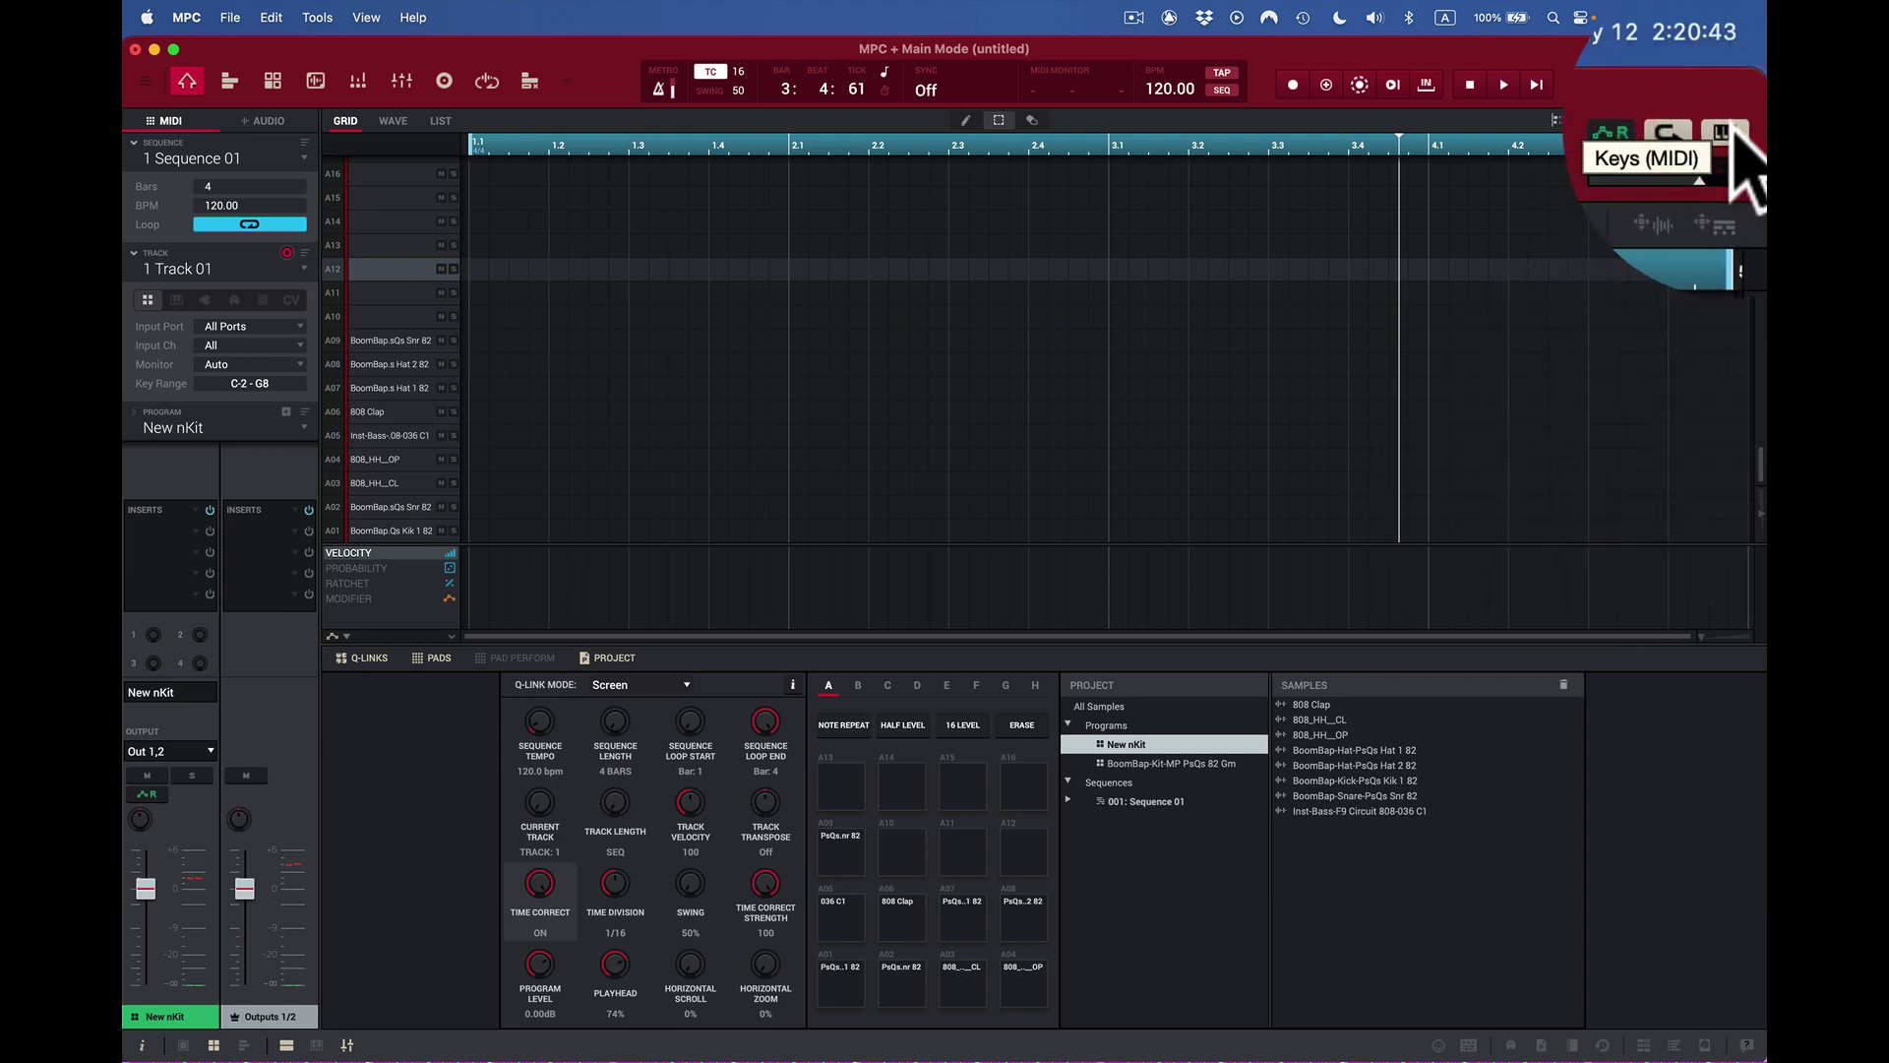
click(1730, 133)
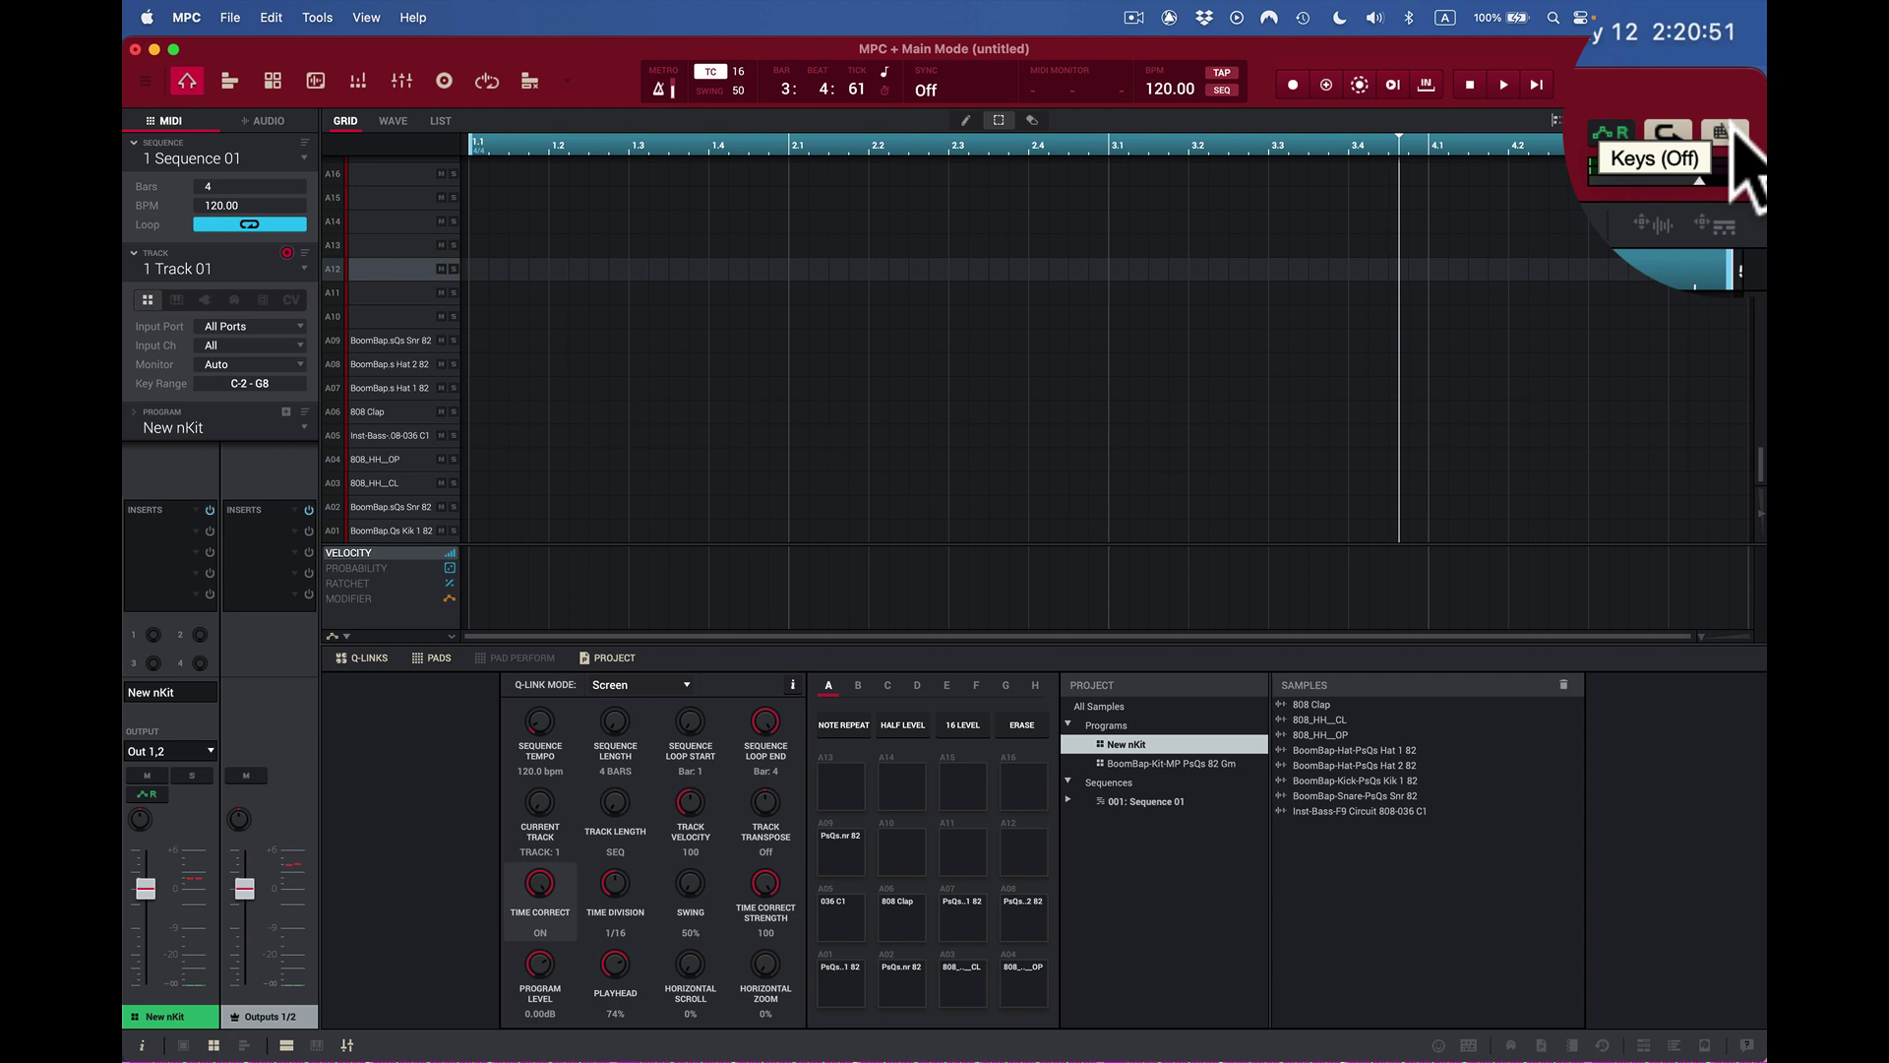
click(1727, 131)
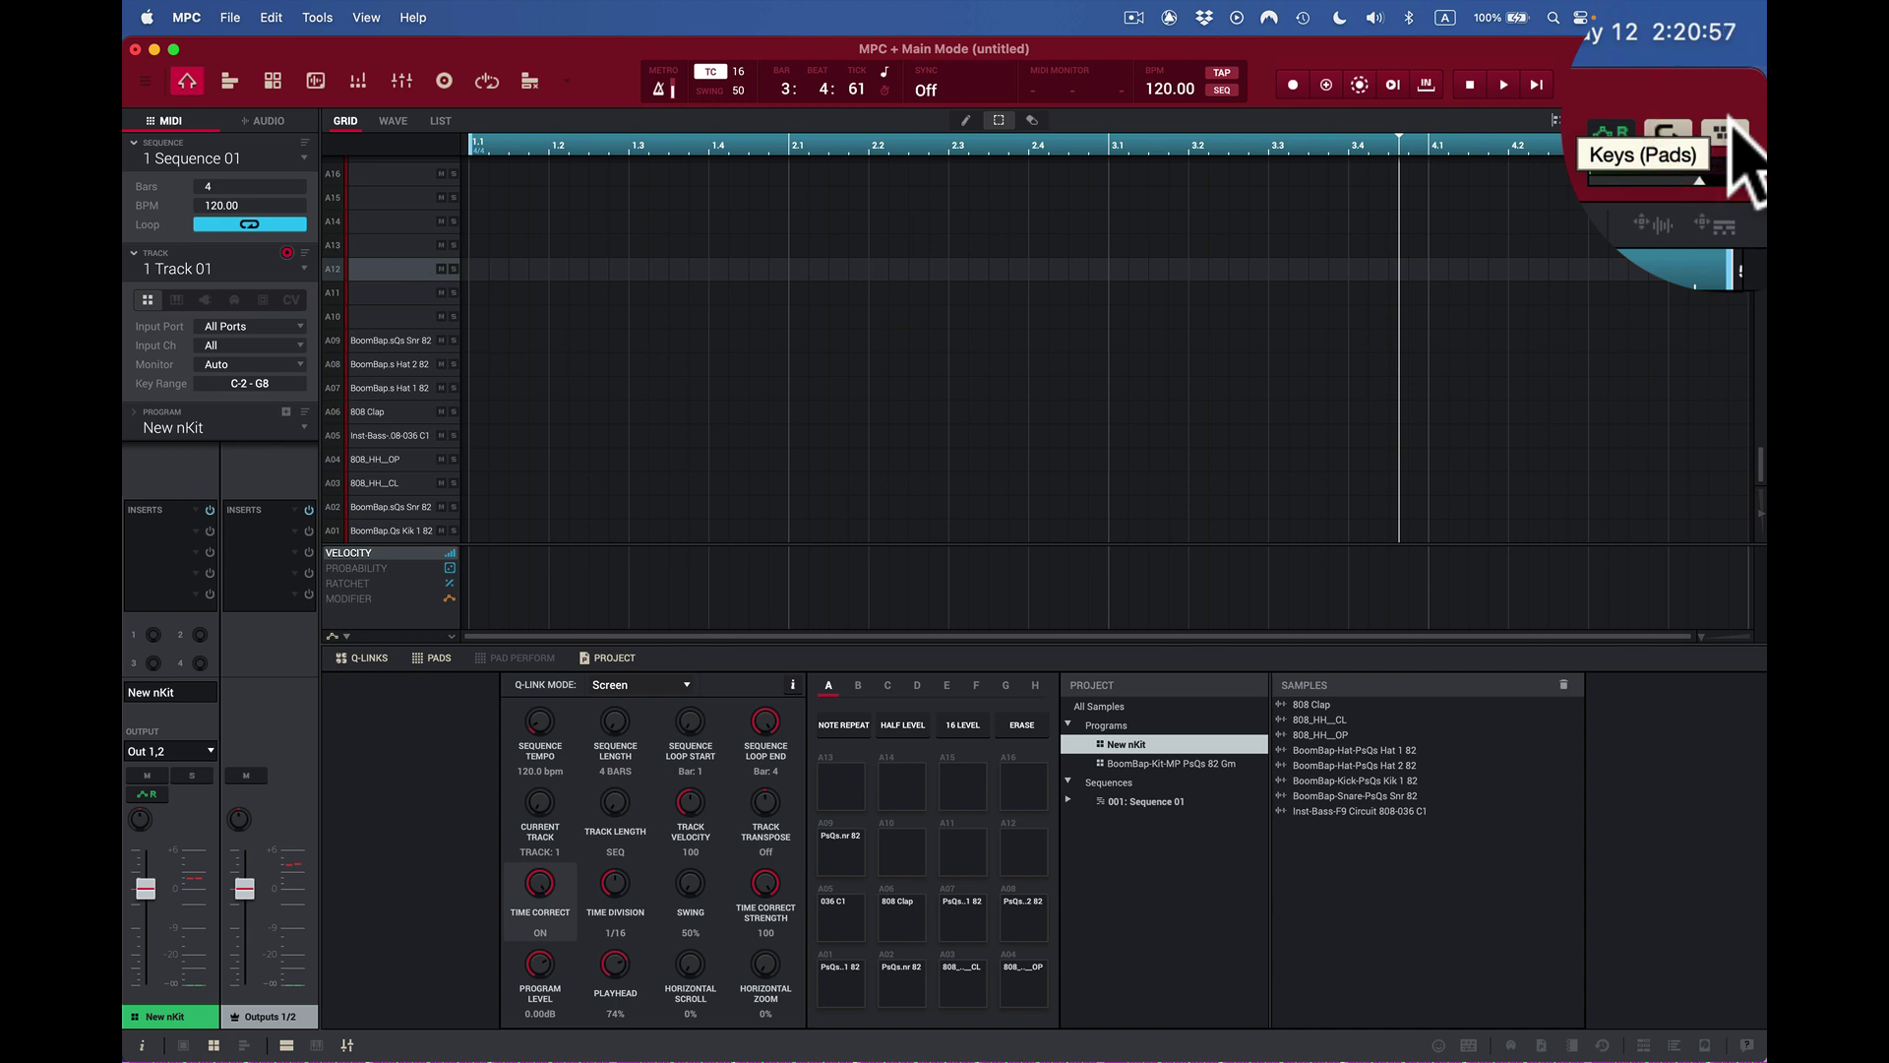
Step: Play pads A01 through A04 in order twice from the computer keyboard
key(z)
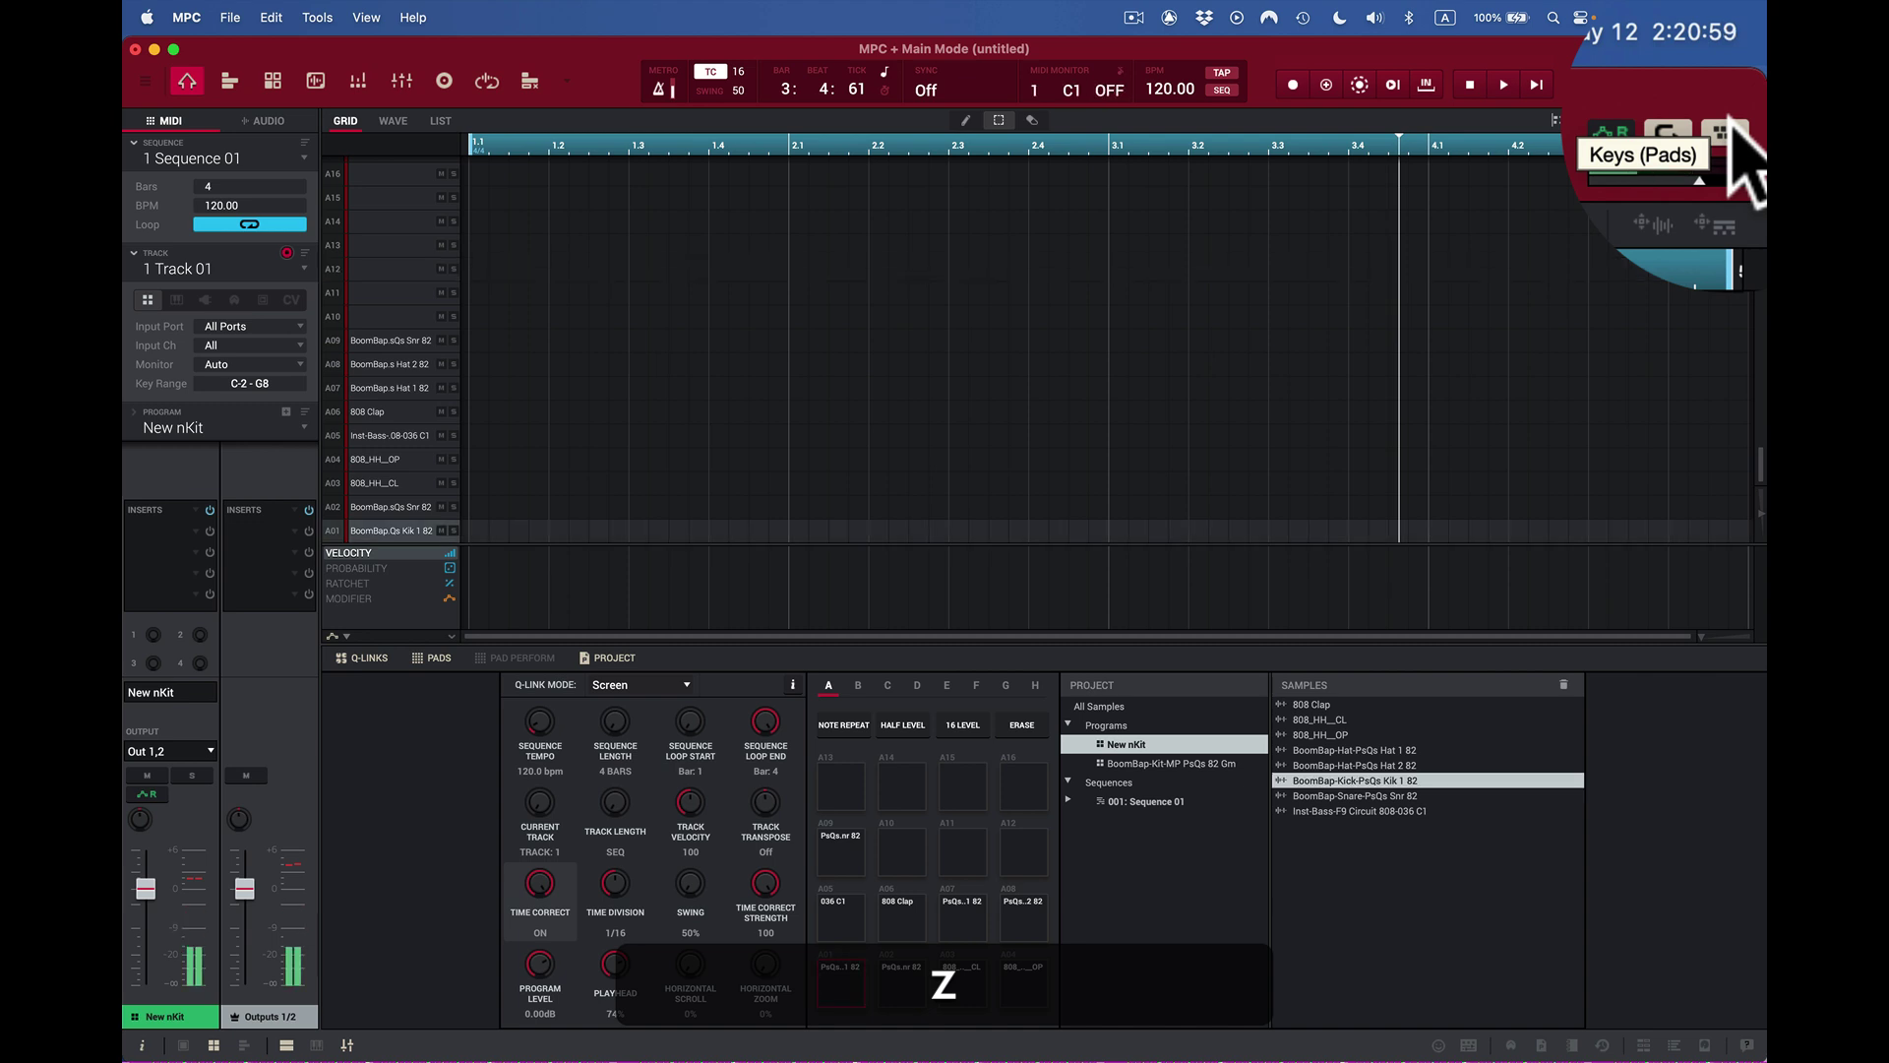
key(x)
key(c)
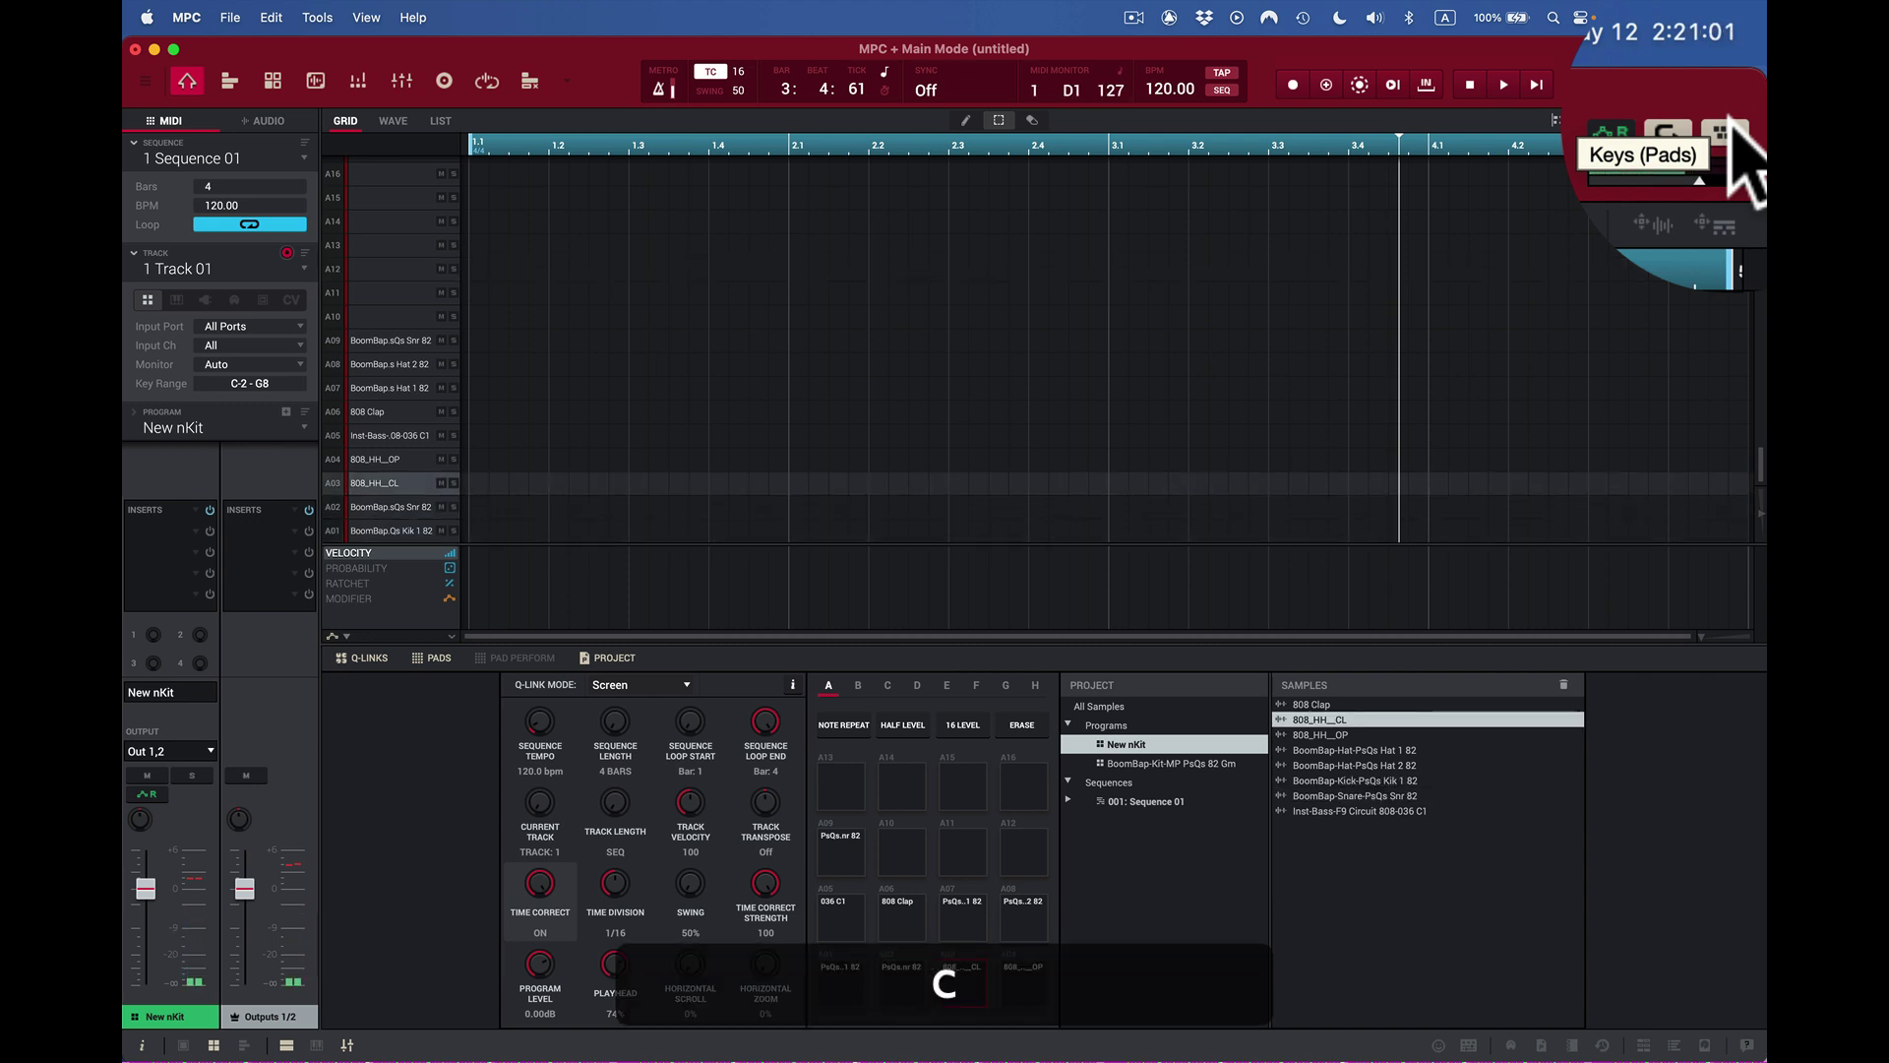
key(v)
key(z)
key(x)
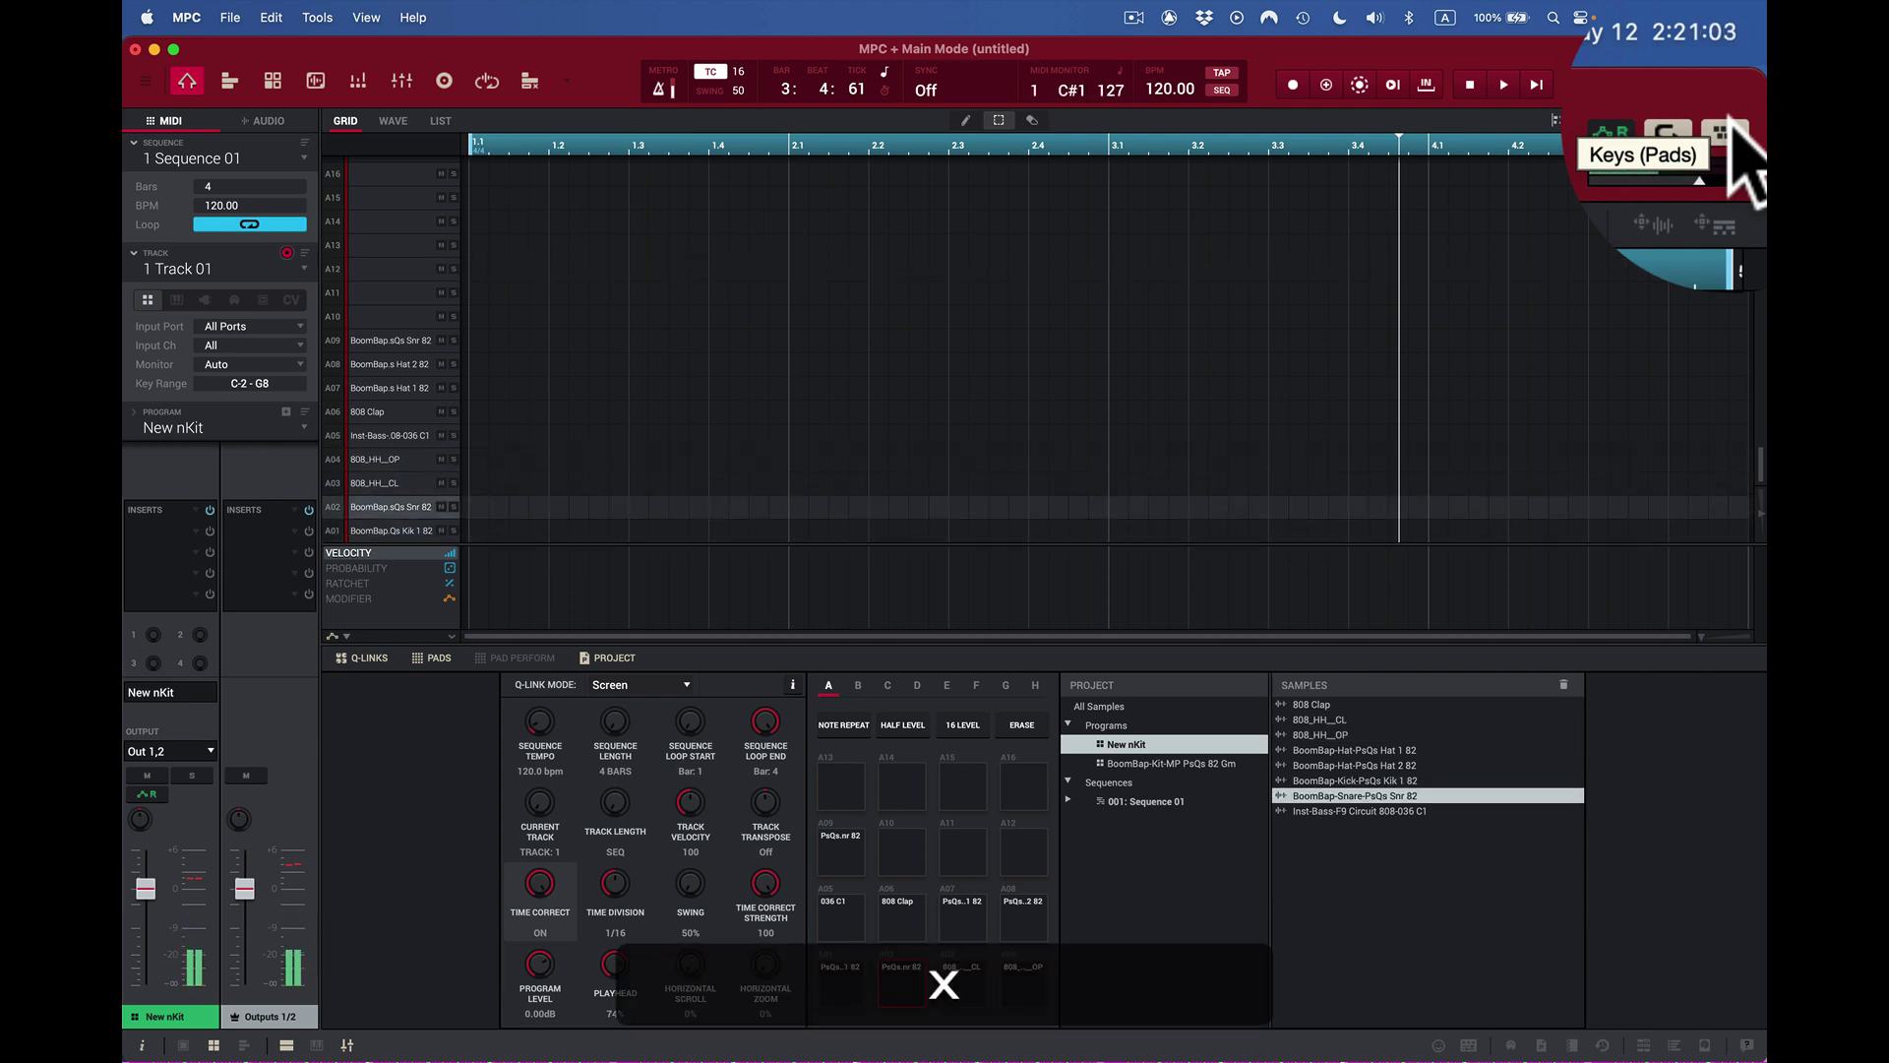
key(c)
key(v)
Step: Play pads A05 through A08 in order twice from the computer keyboard, followed by pad A09
key(a)
key(s)
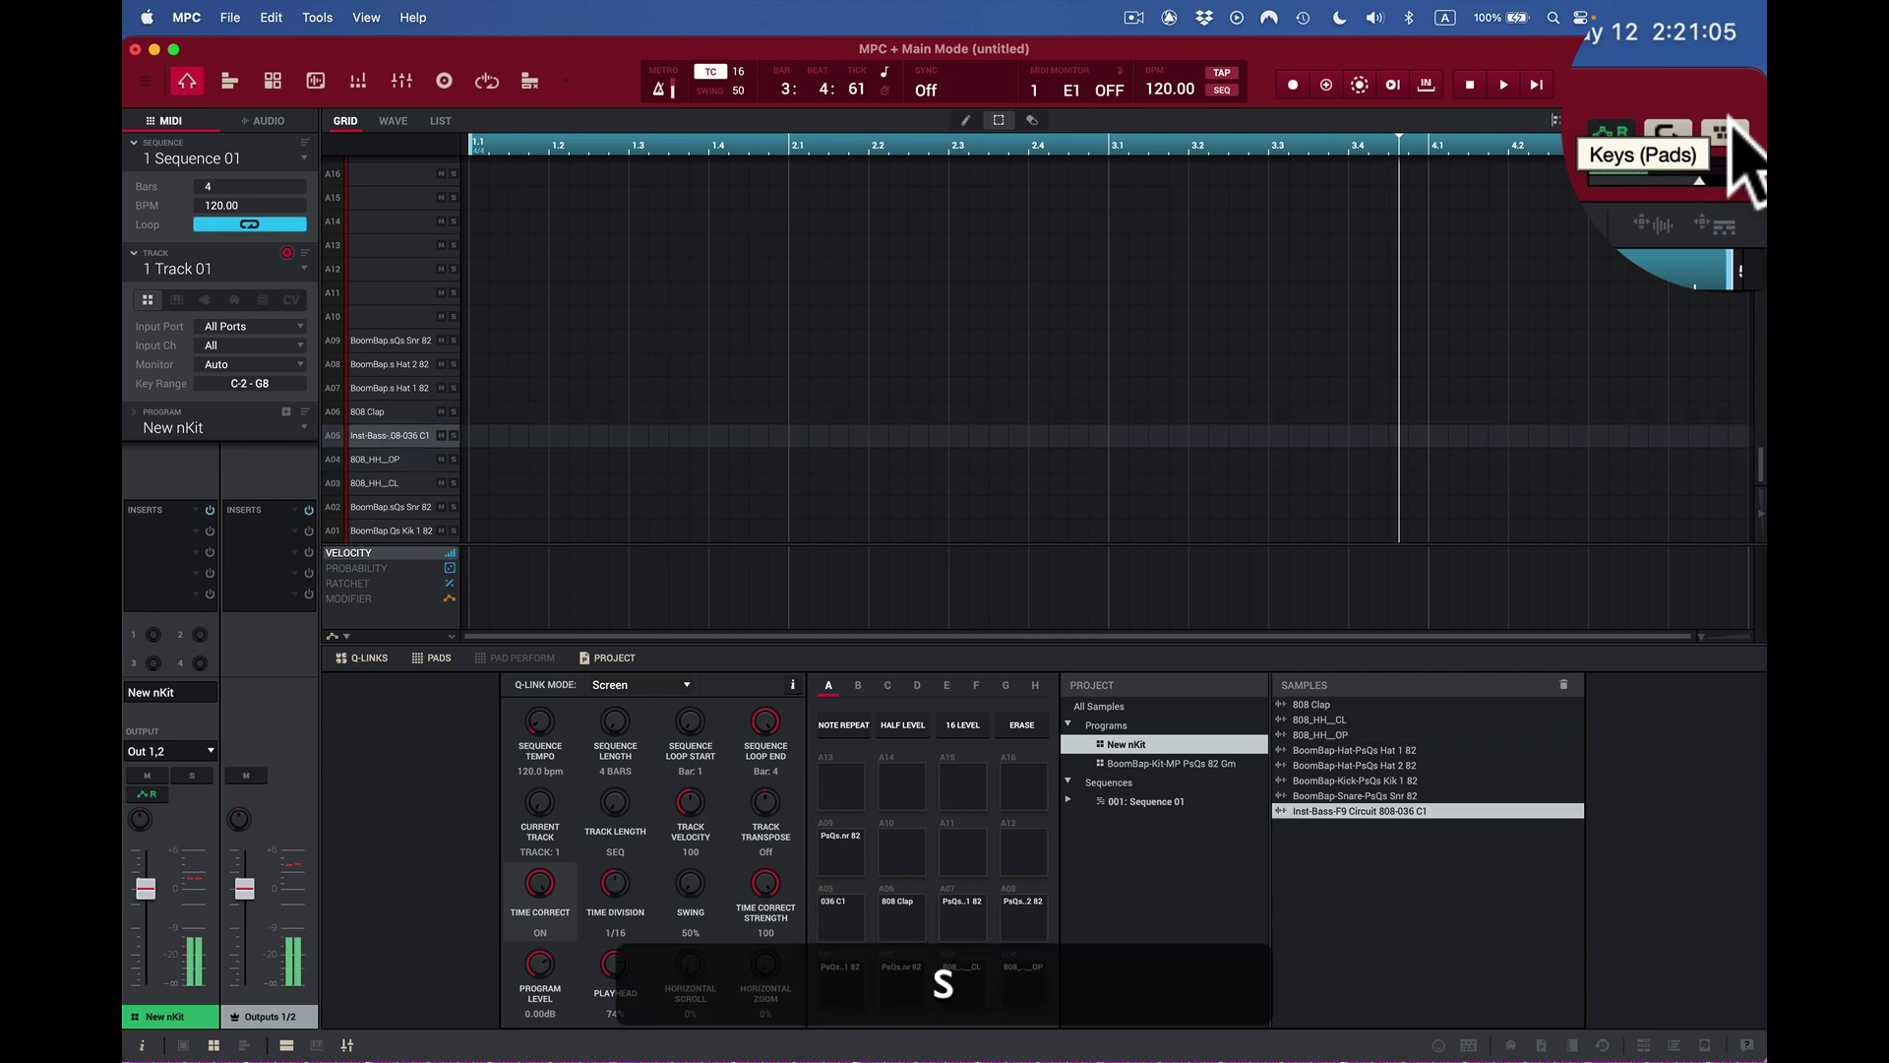
key(d)
key(f)
key(a)
key(s)
key(d)
key(f)
key(q)
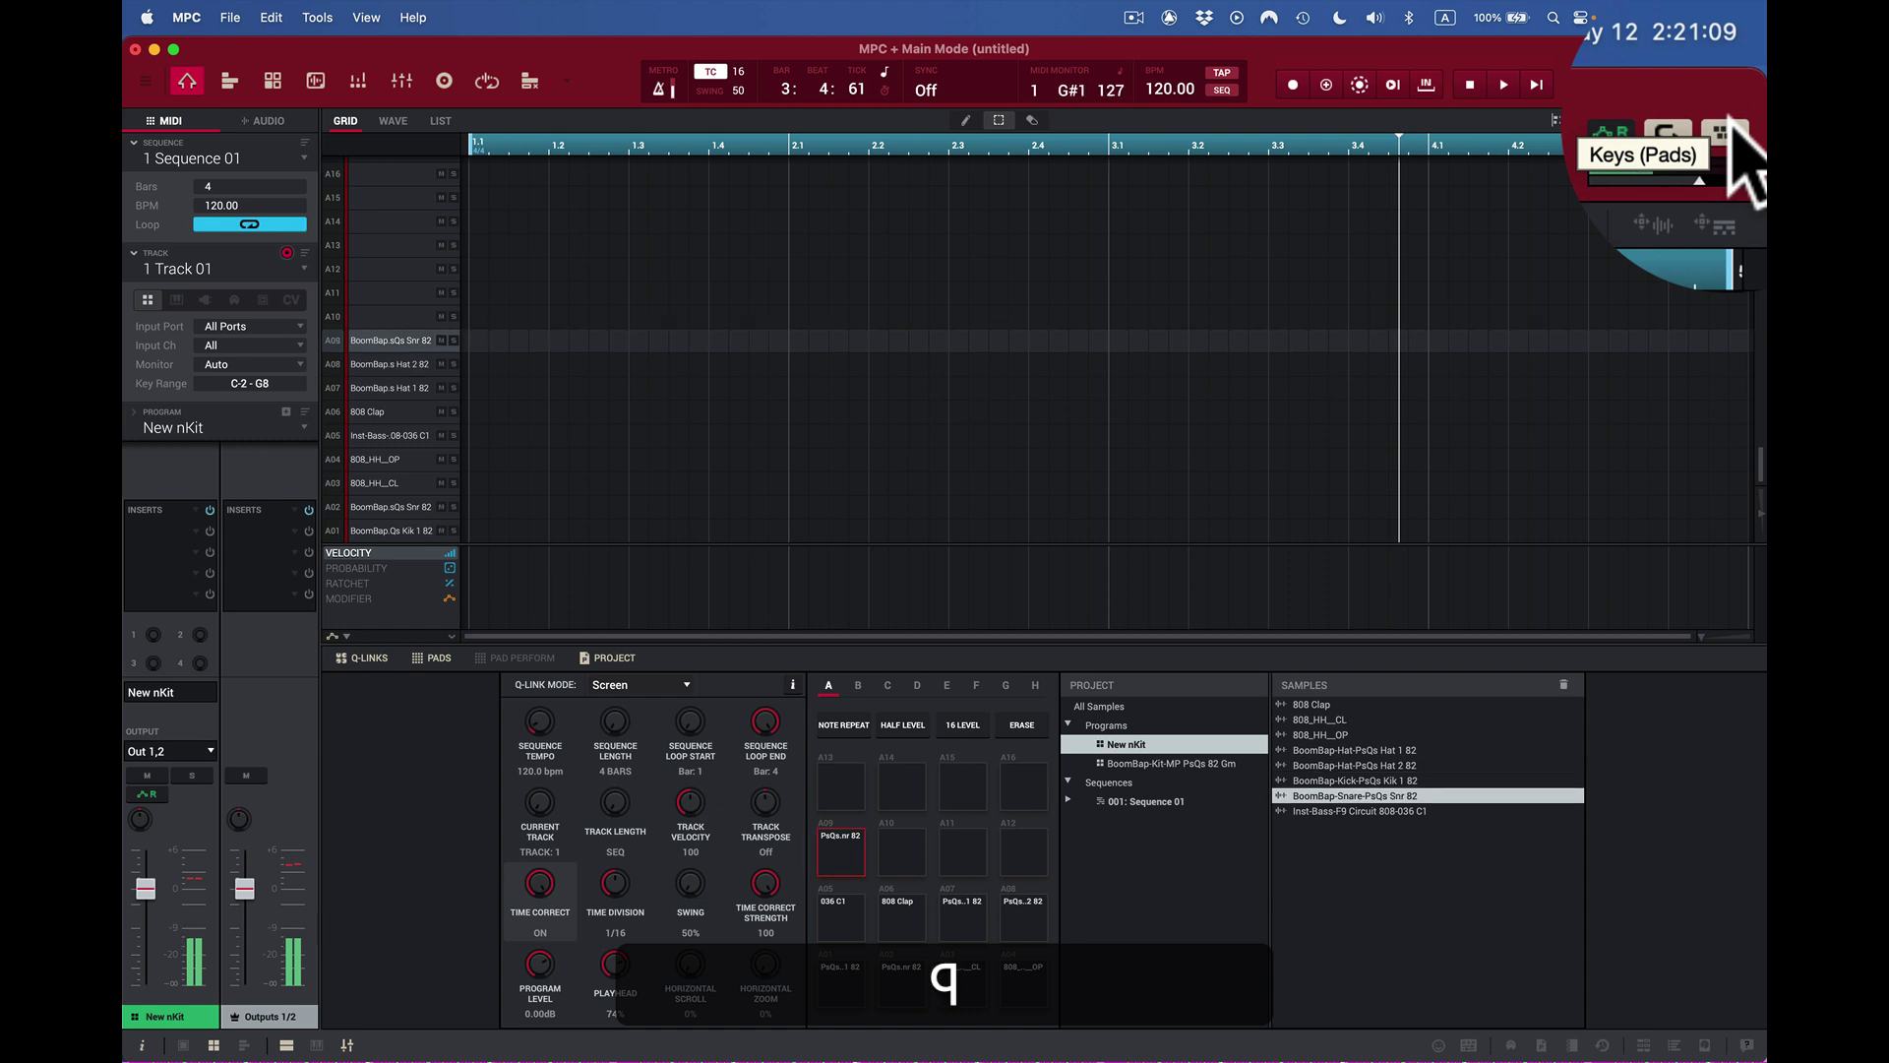
Step: Trigger pads A06, A05 and A02 from the computer keyboard, followed by the empty pads A14, A15 and A16
key(s)
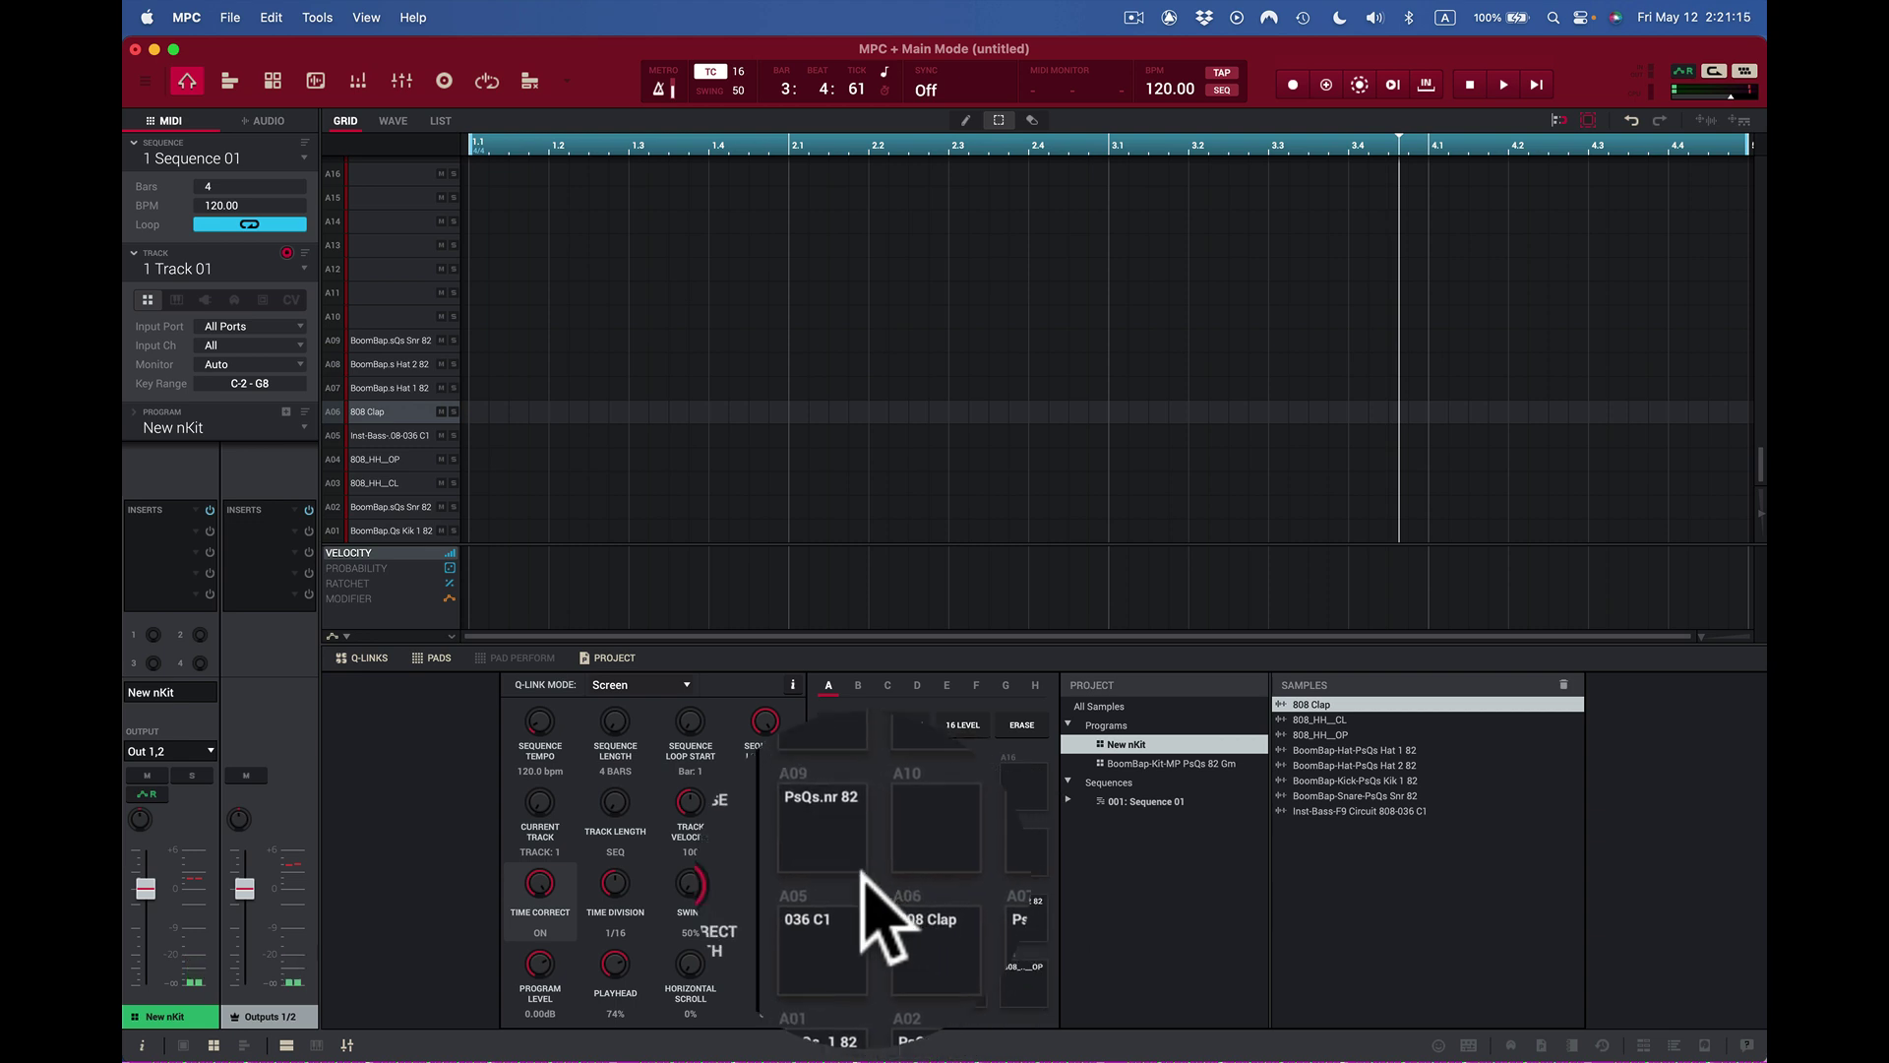
key(a)
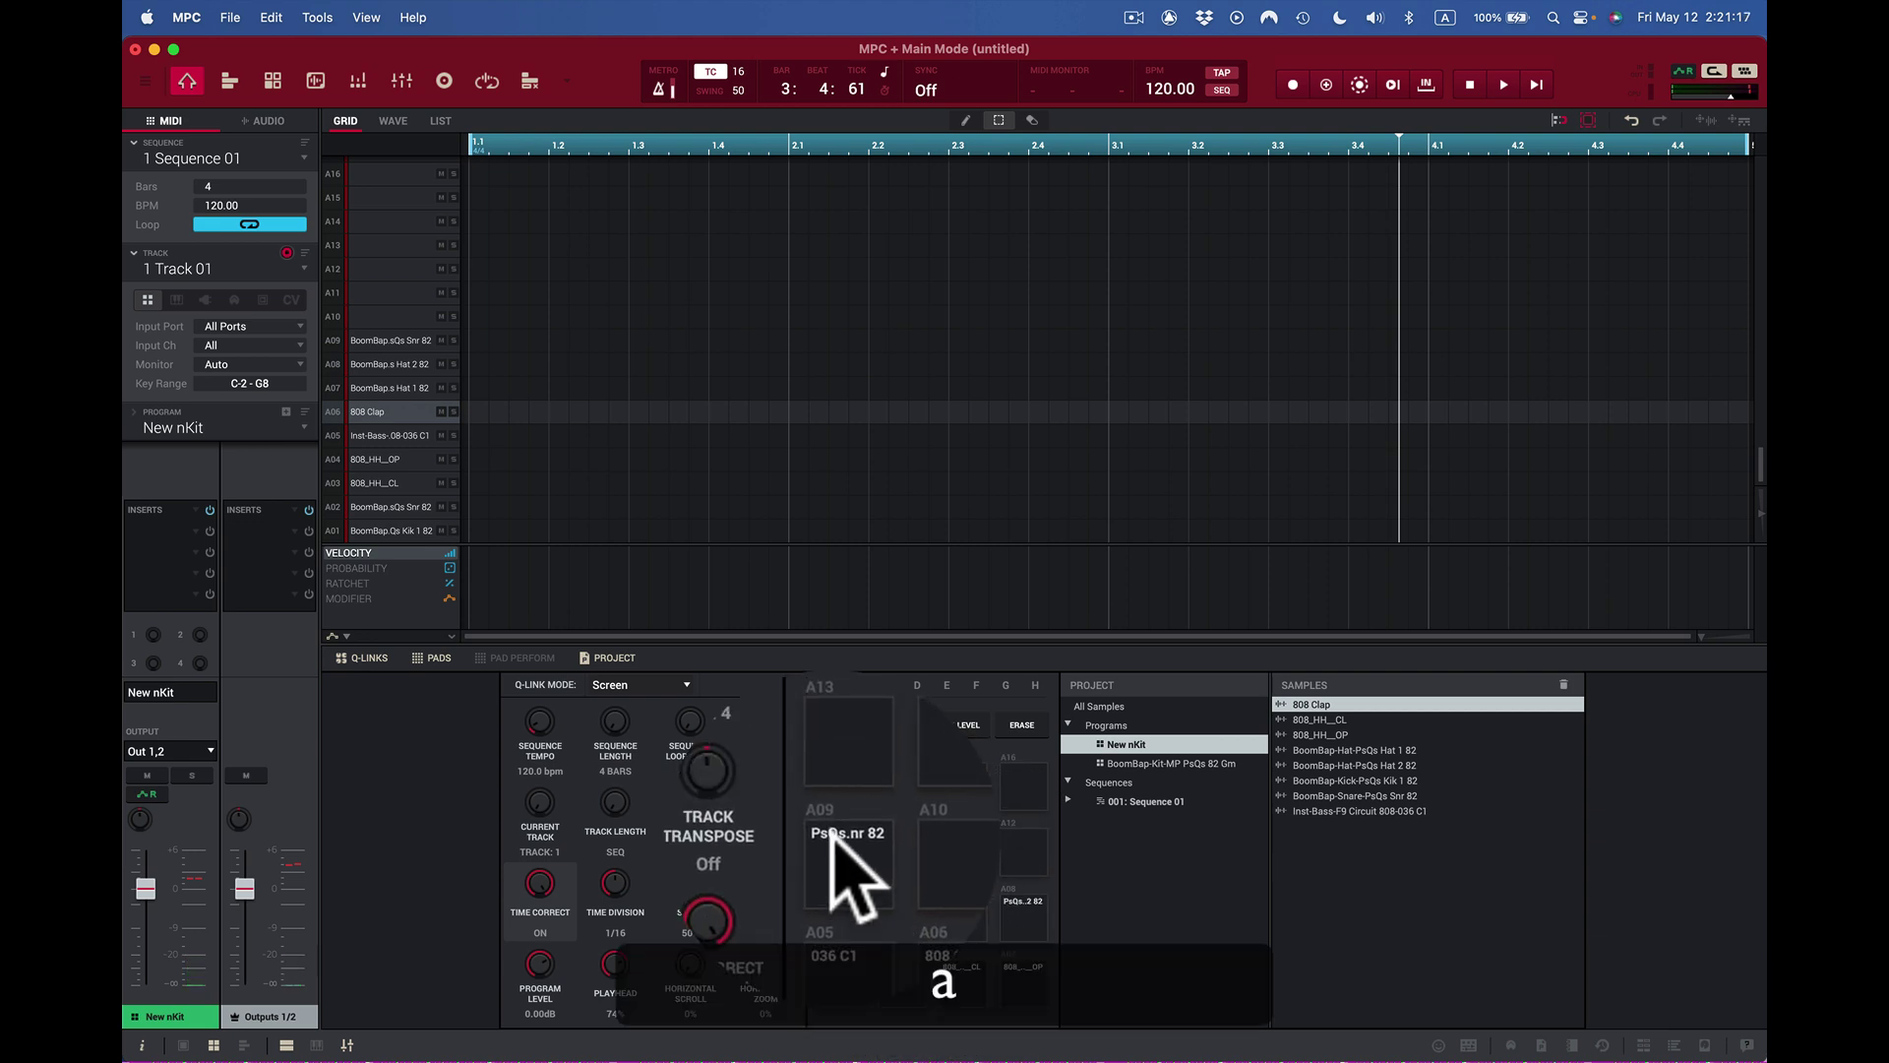
key(x)
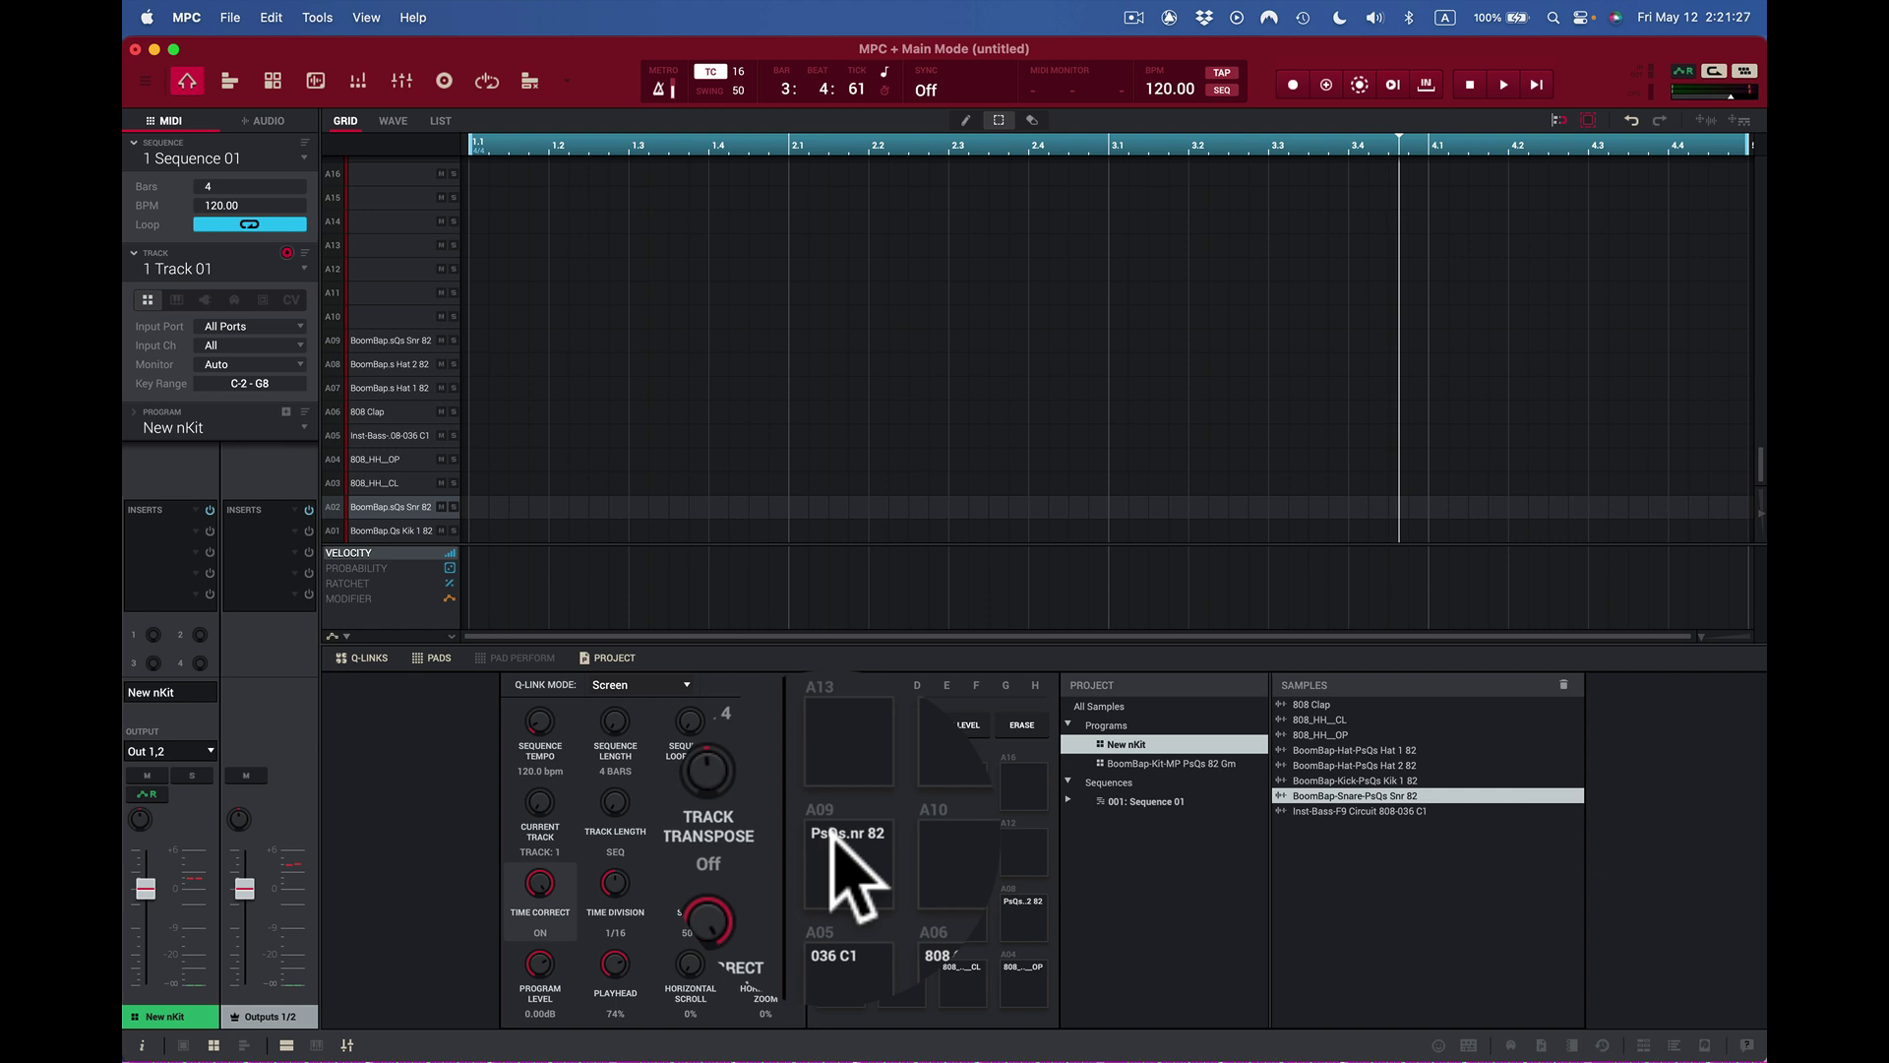
key(2)
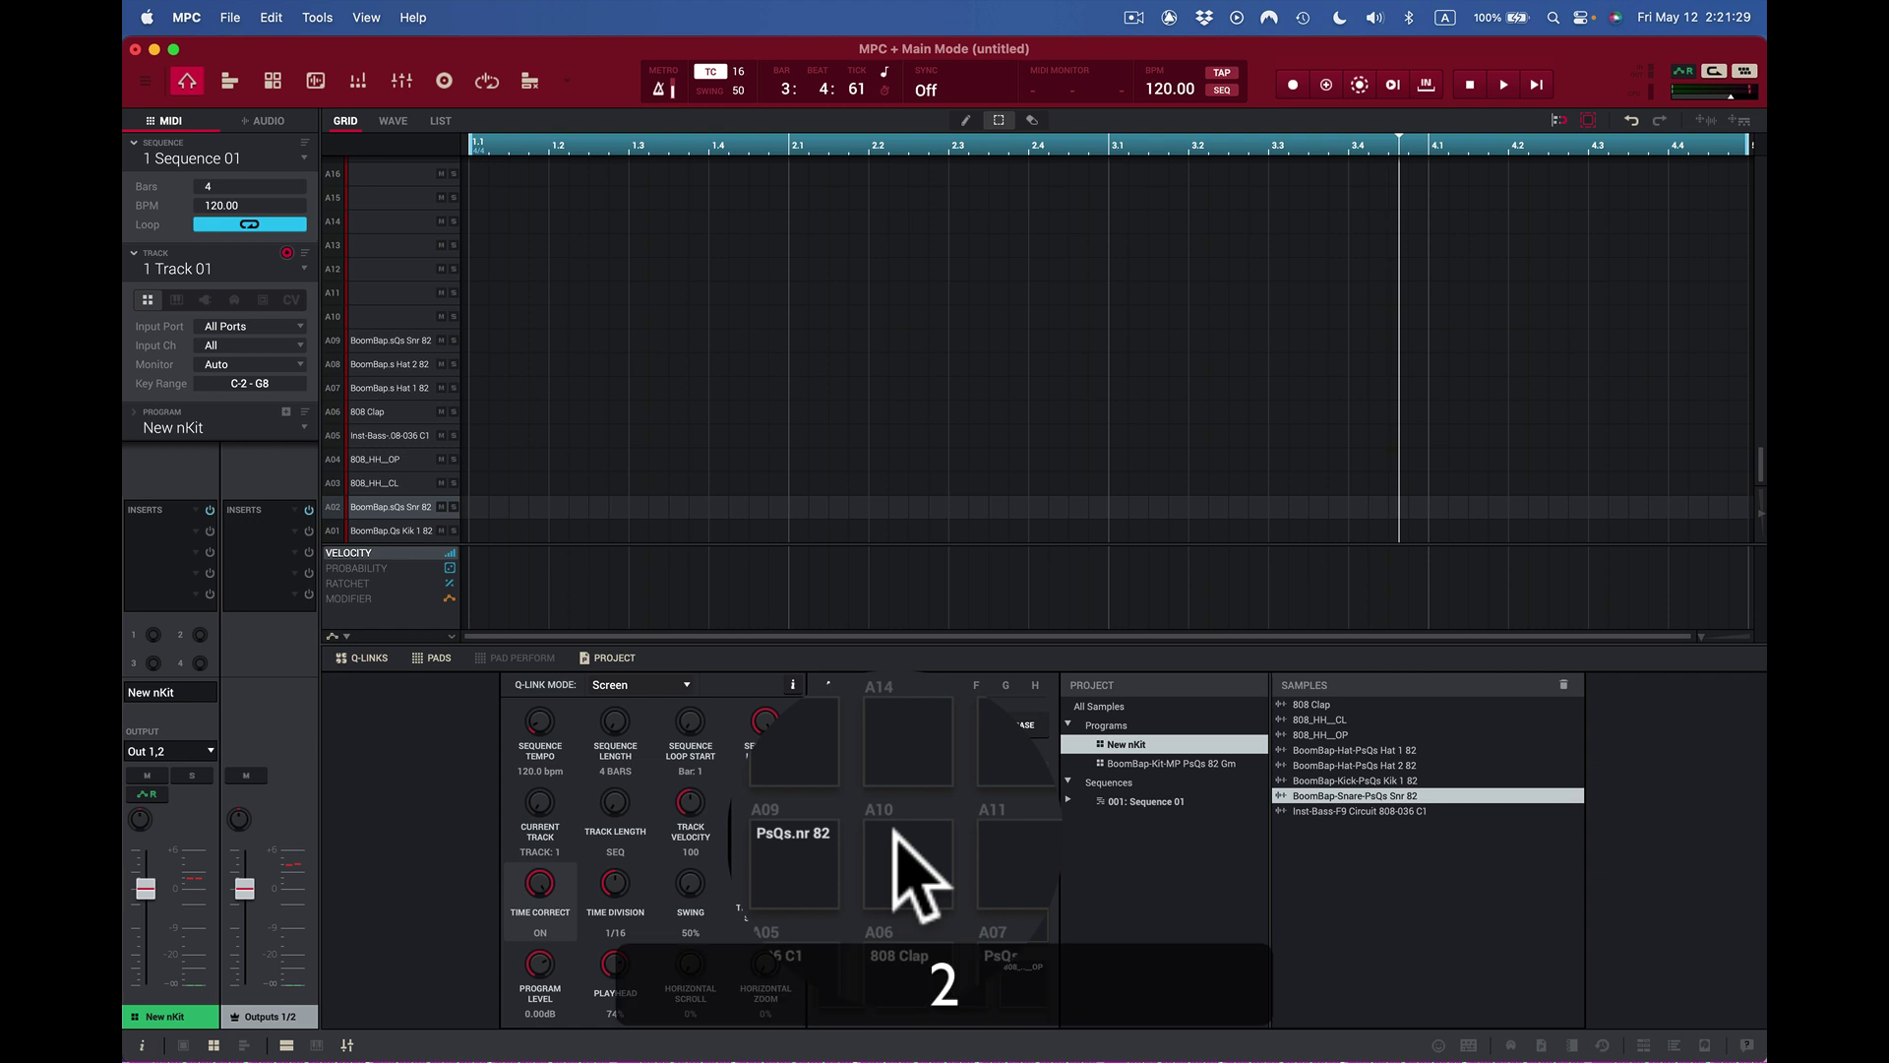
key(3)
key(4)
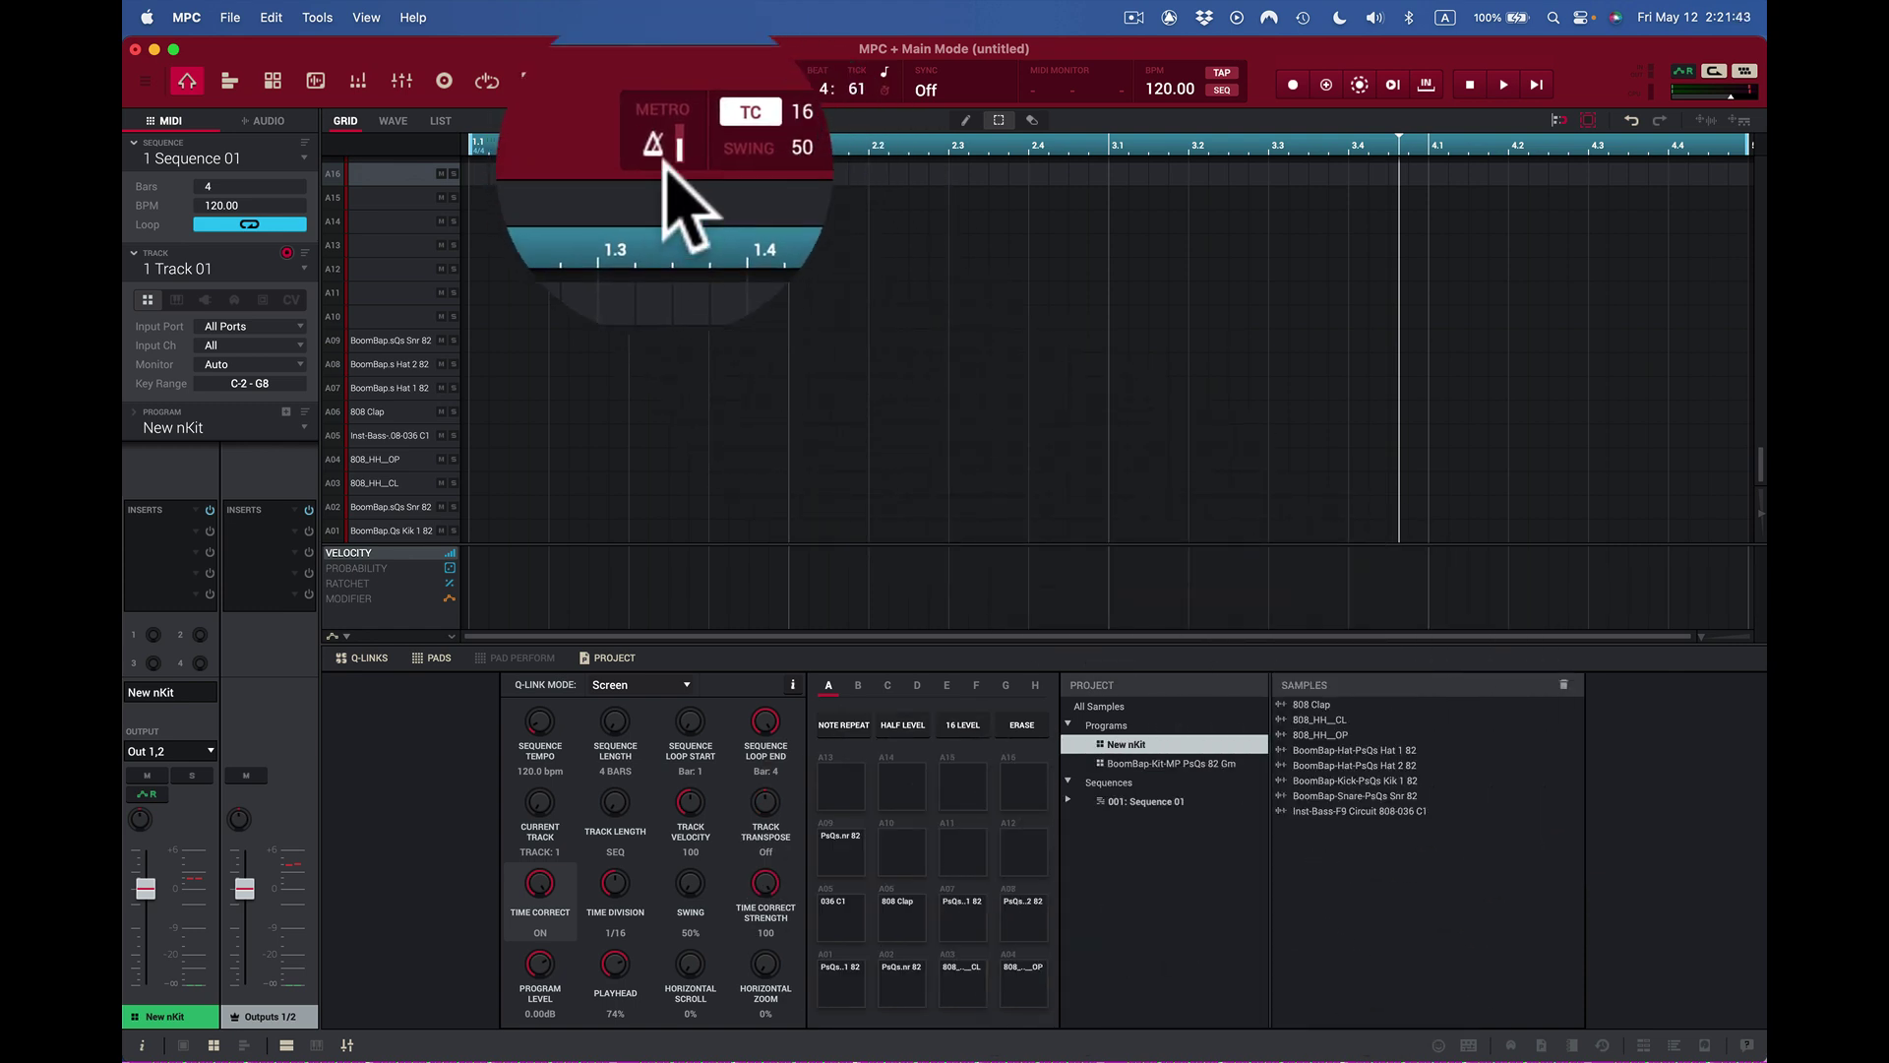
Step: Toggle the metronome off and on, leaving it enabled, and play the sequence briefly to hear the click
click(658, 89)
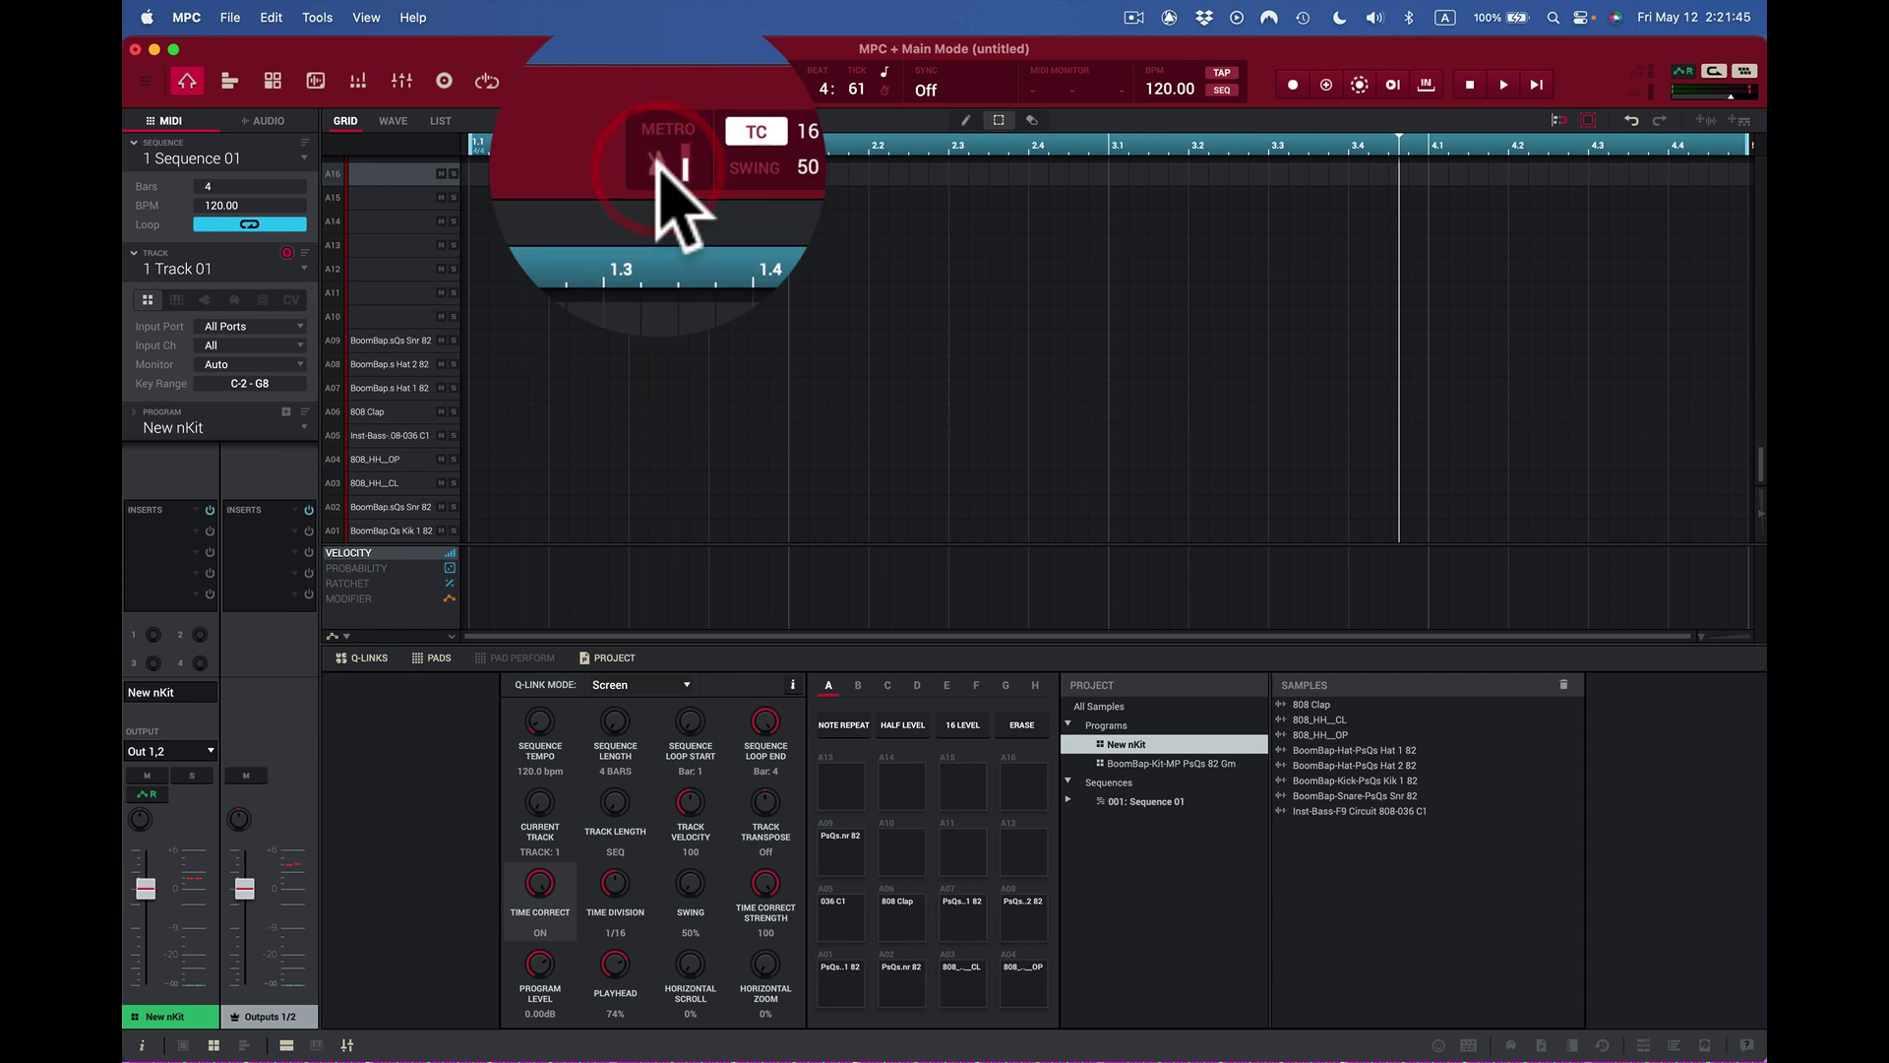
click(657, 89)
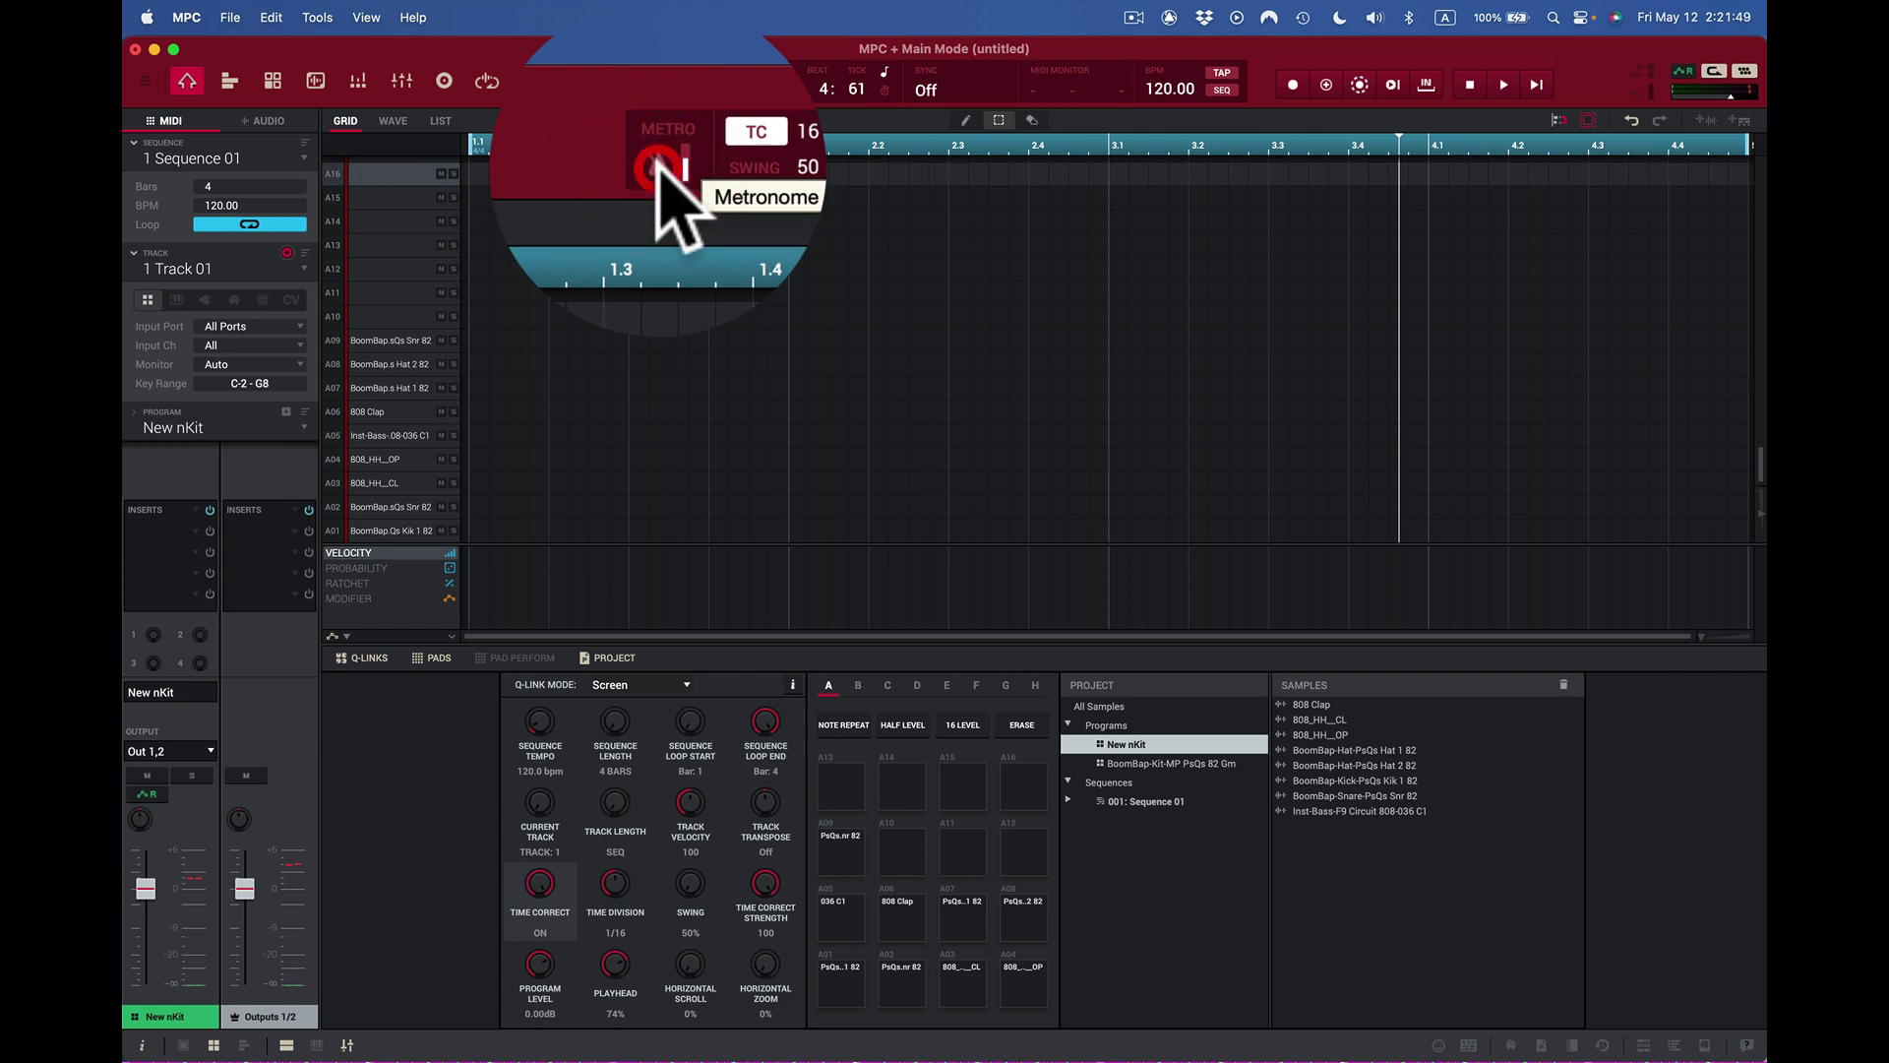
click(657, 88)
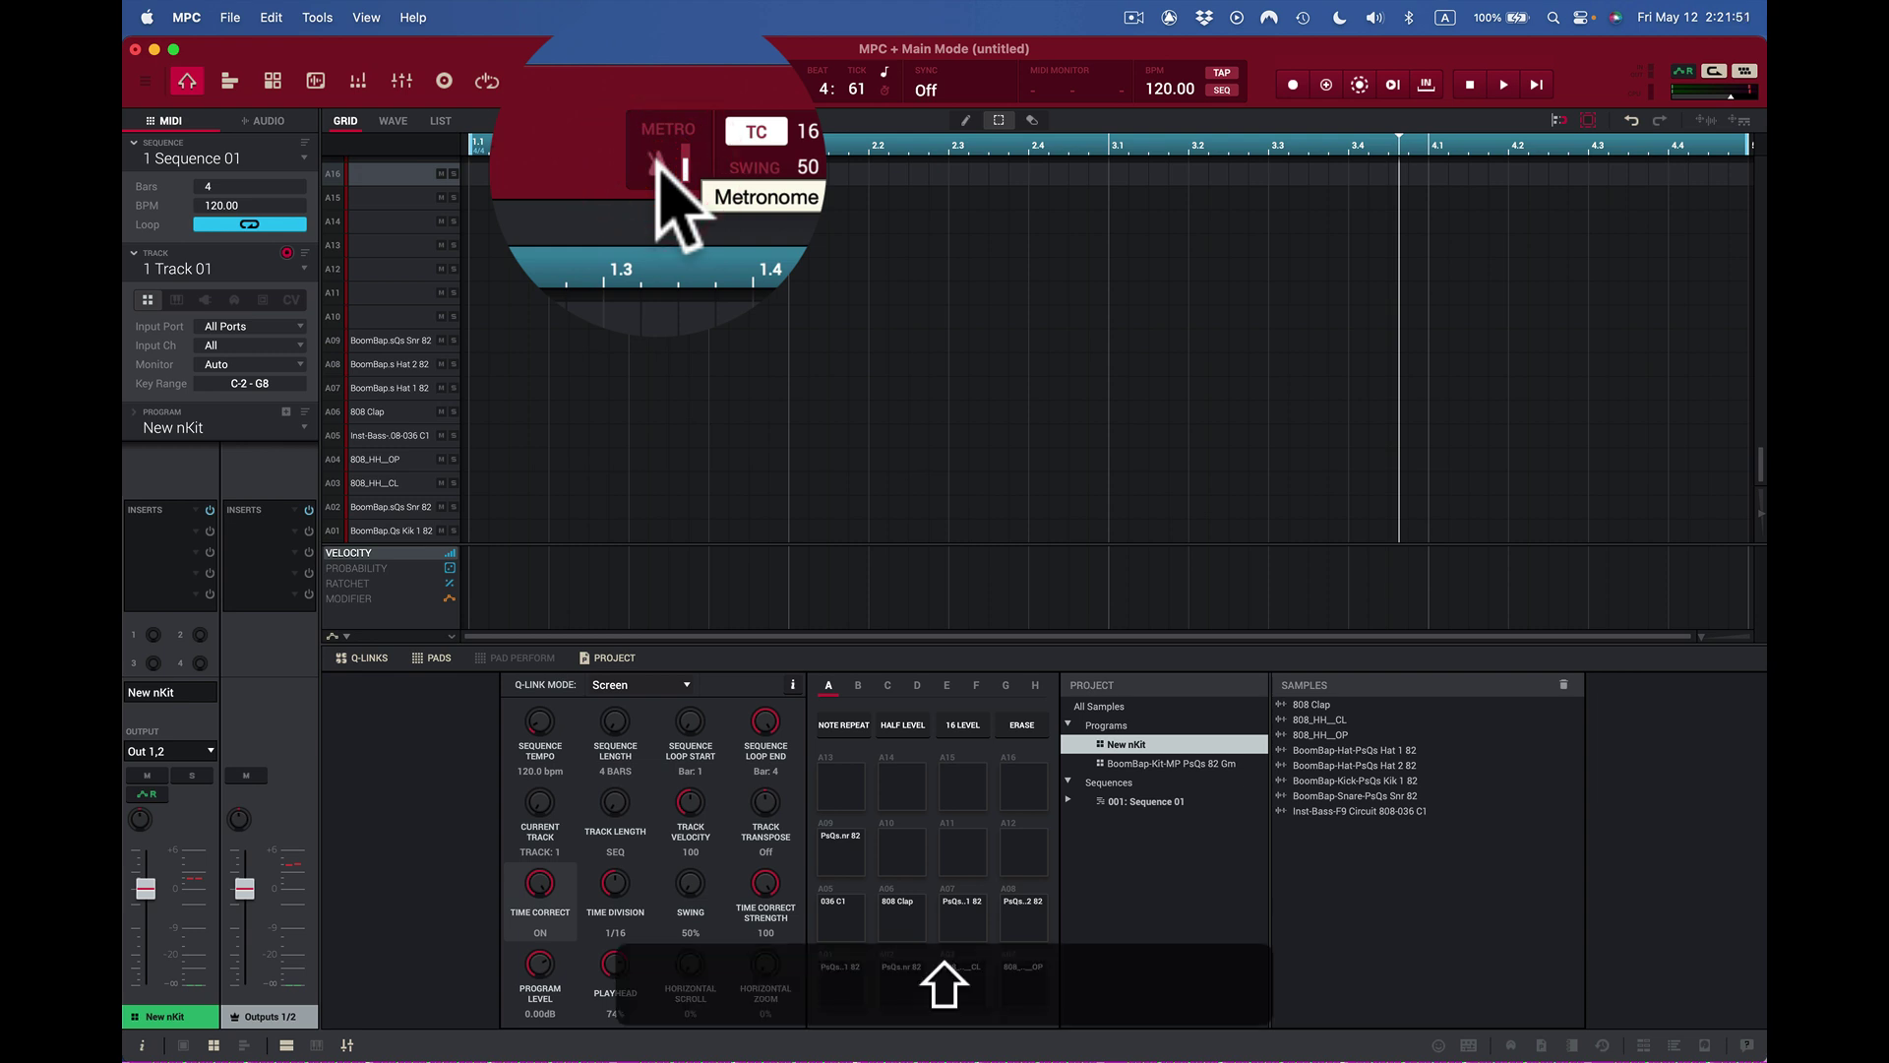
key(shift+m)
key(shift+m)
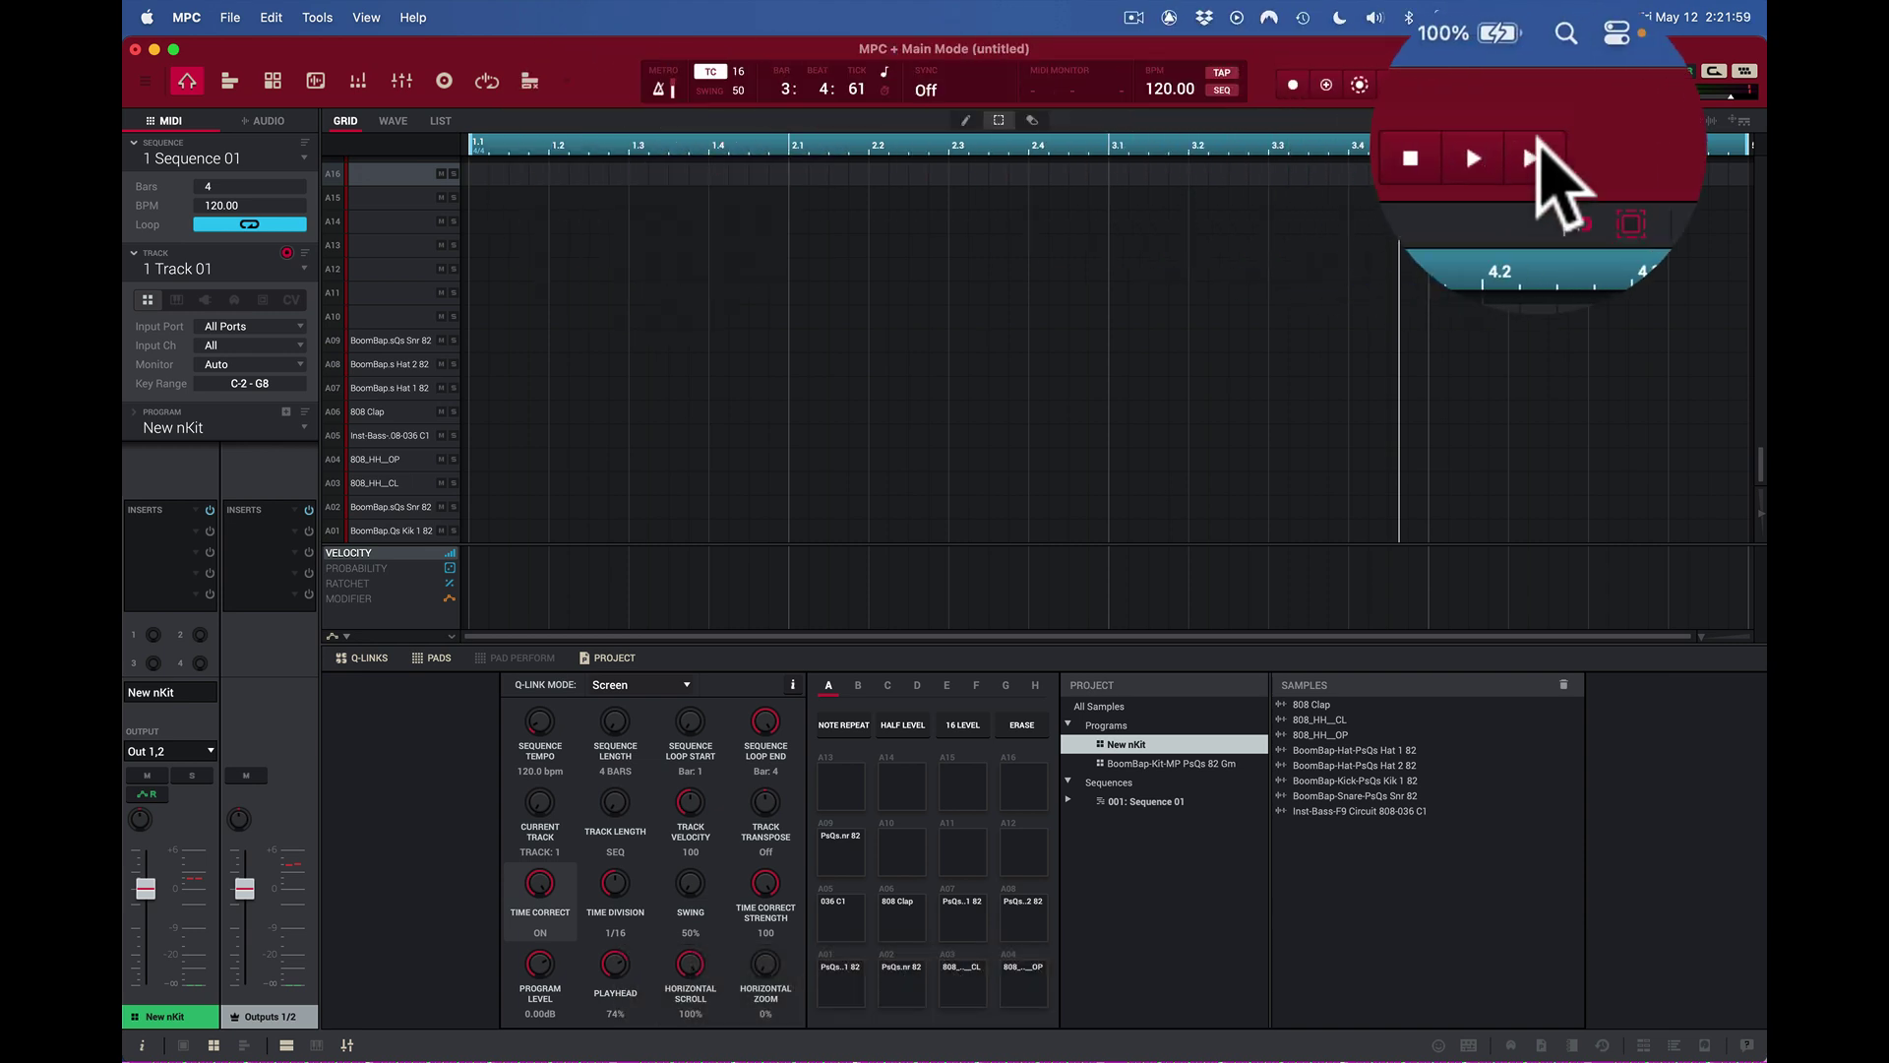
click(1503, 84)
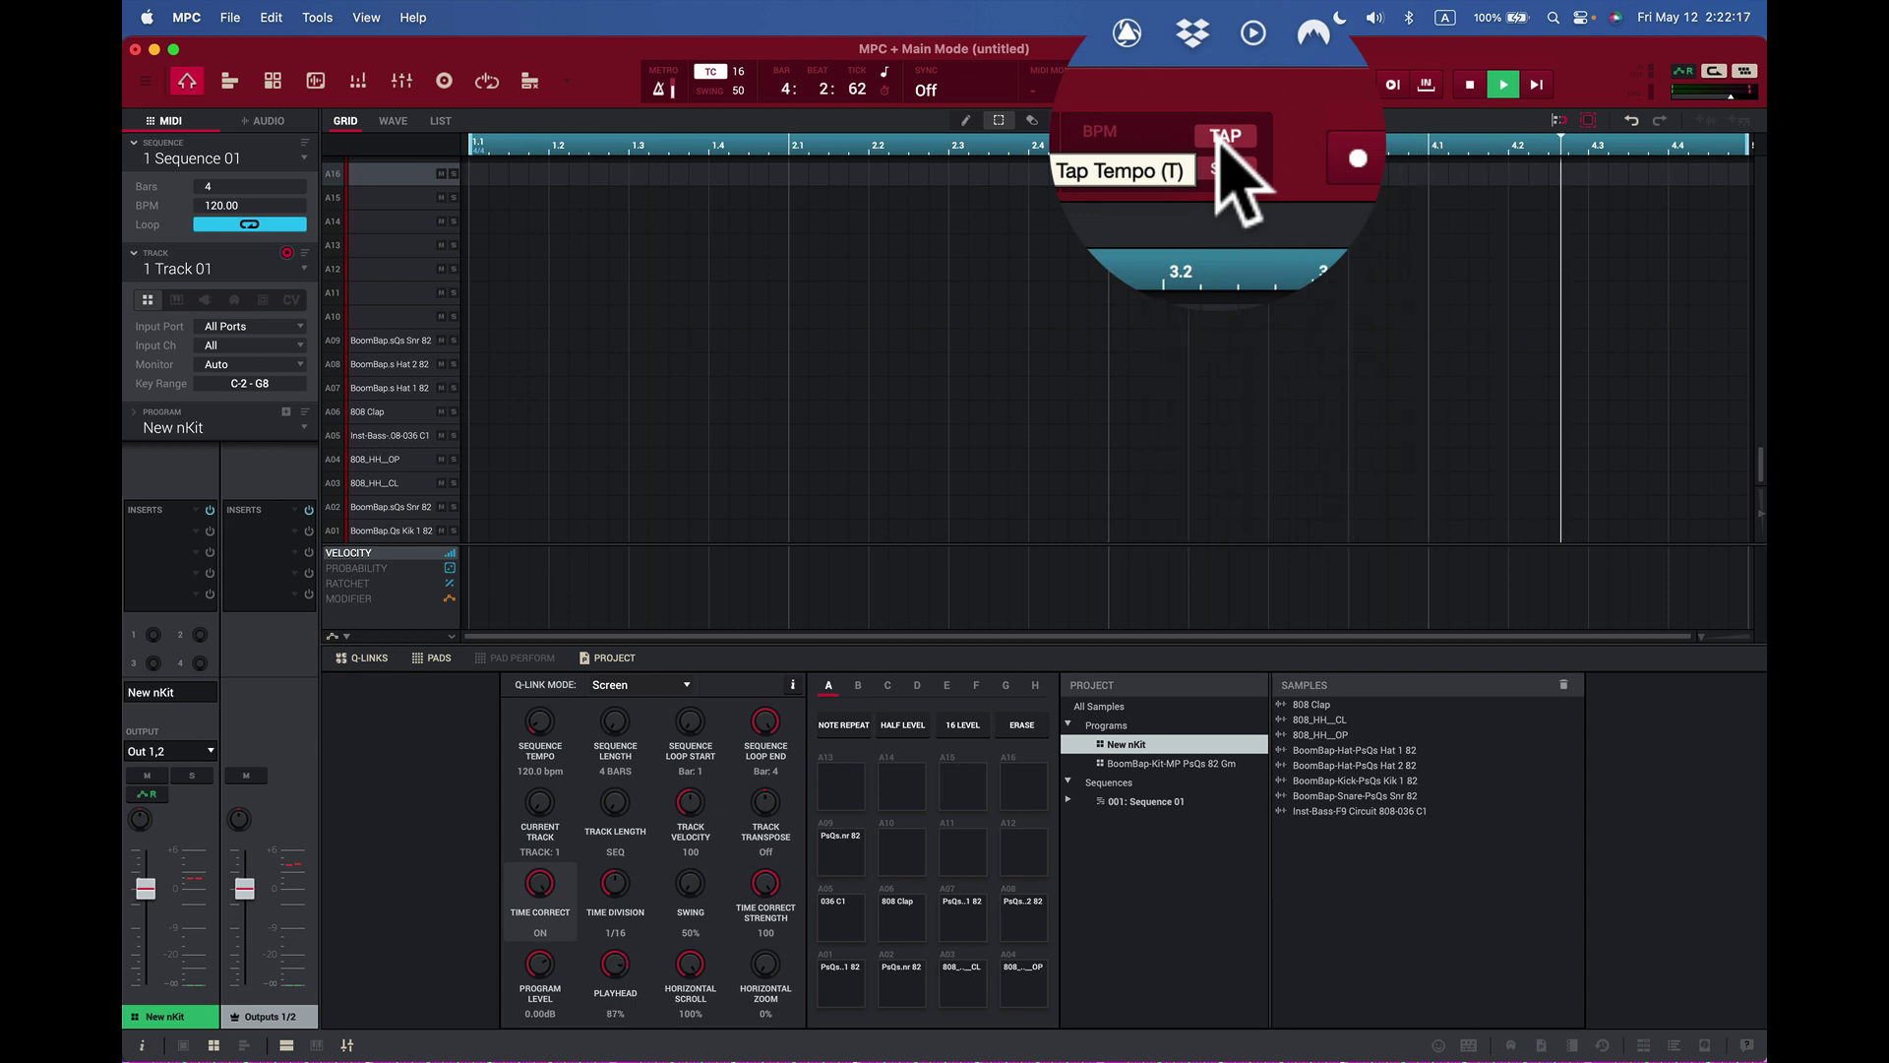
key(space)
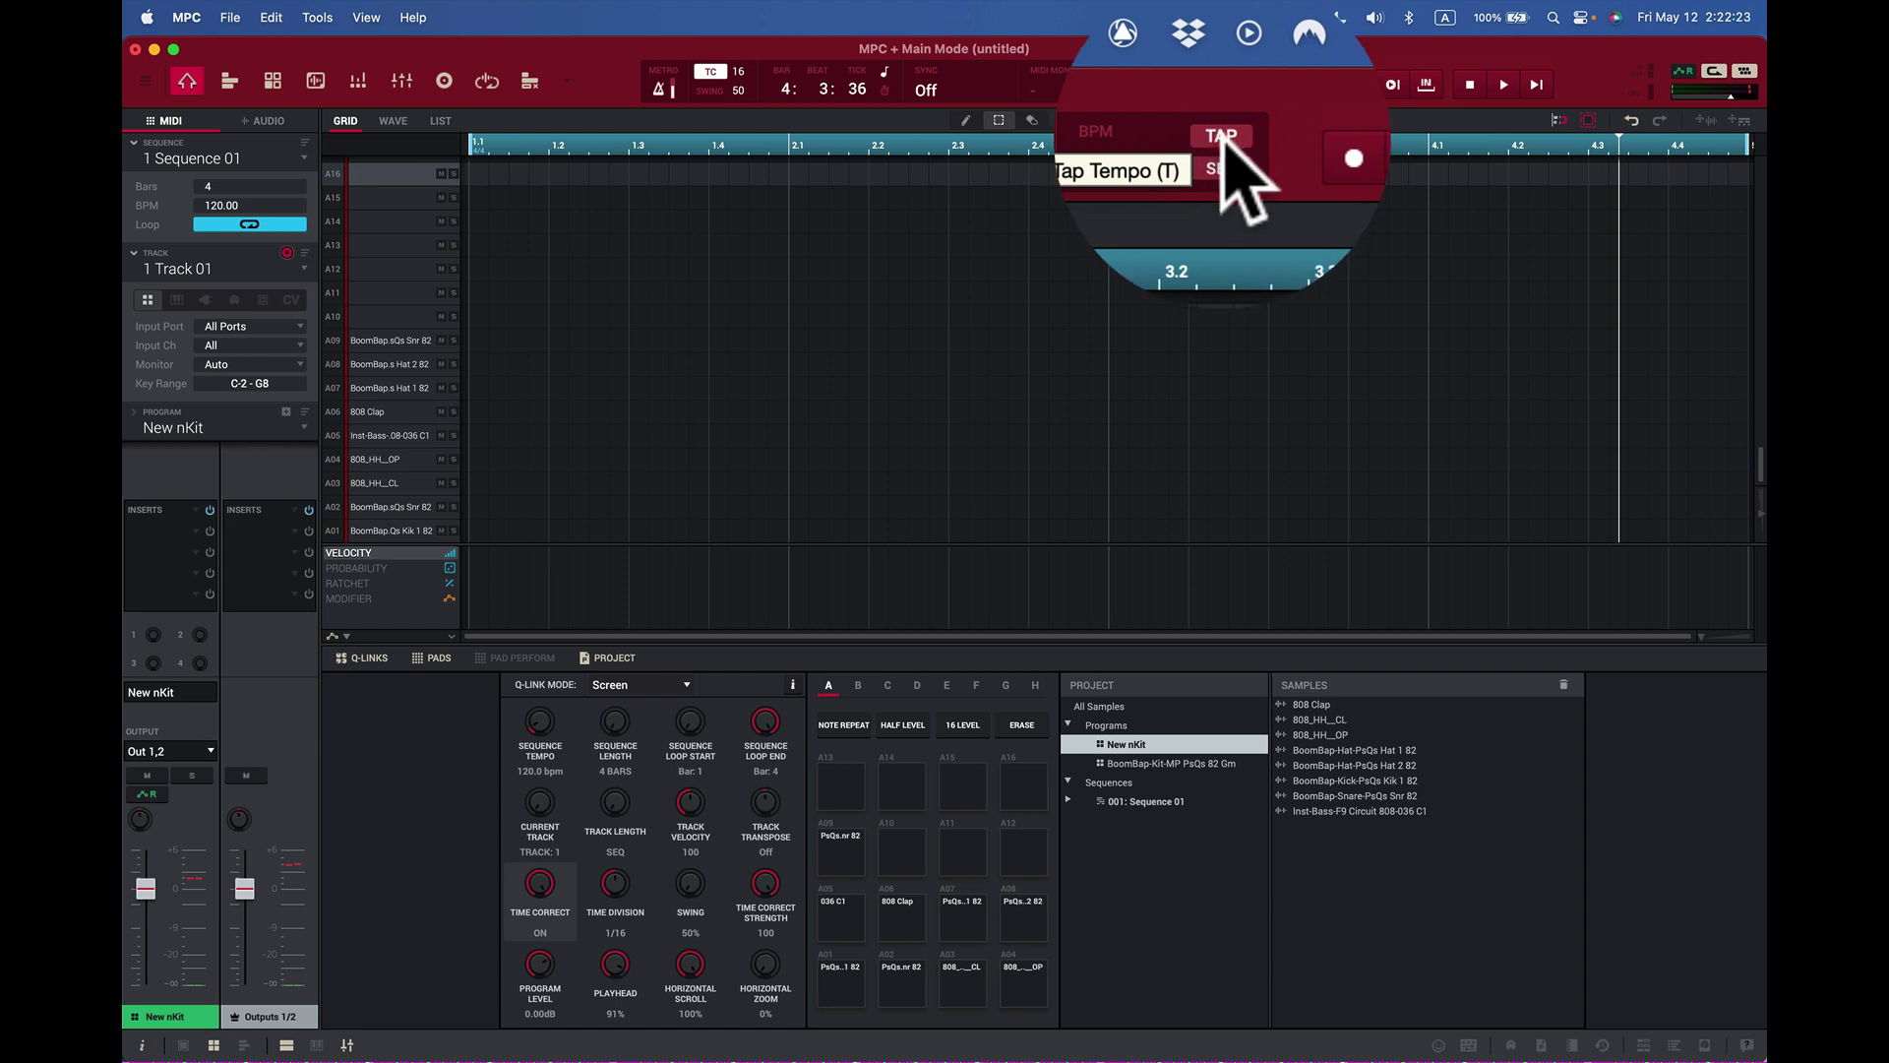
Step: Tap in a slower tempo of 81.52 BPM and play the sequence briefly to hear the metronome at that speed
click(1223, 138)
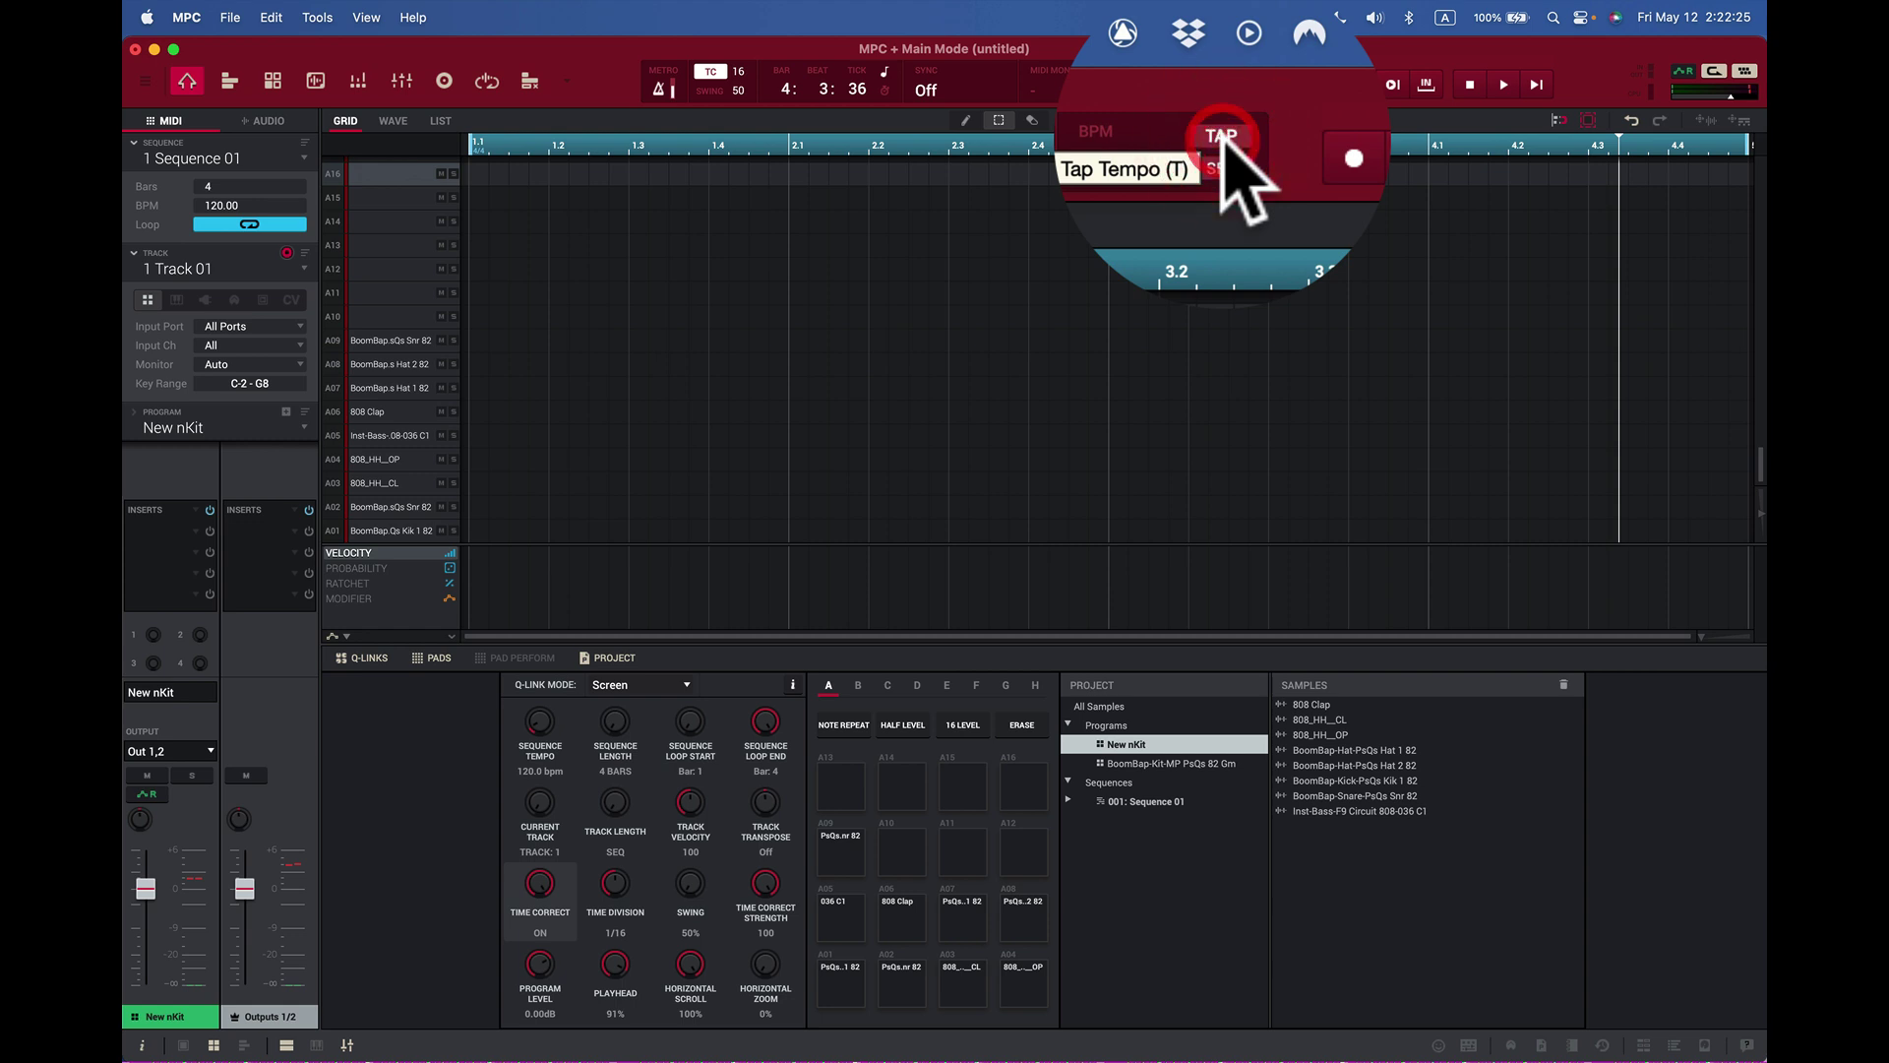
click(1223, 138)
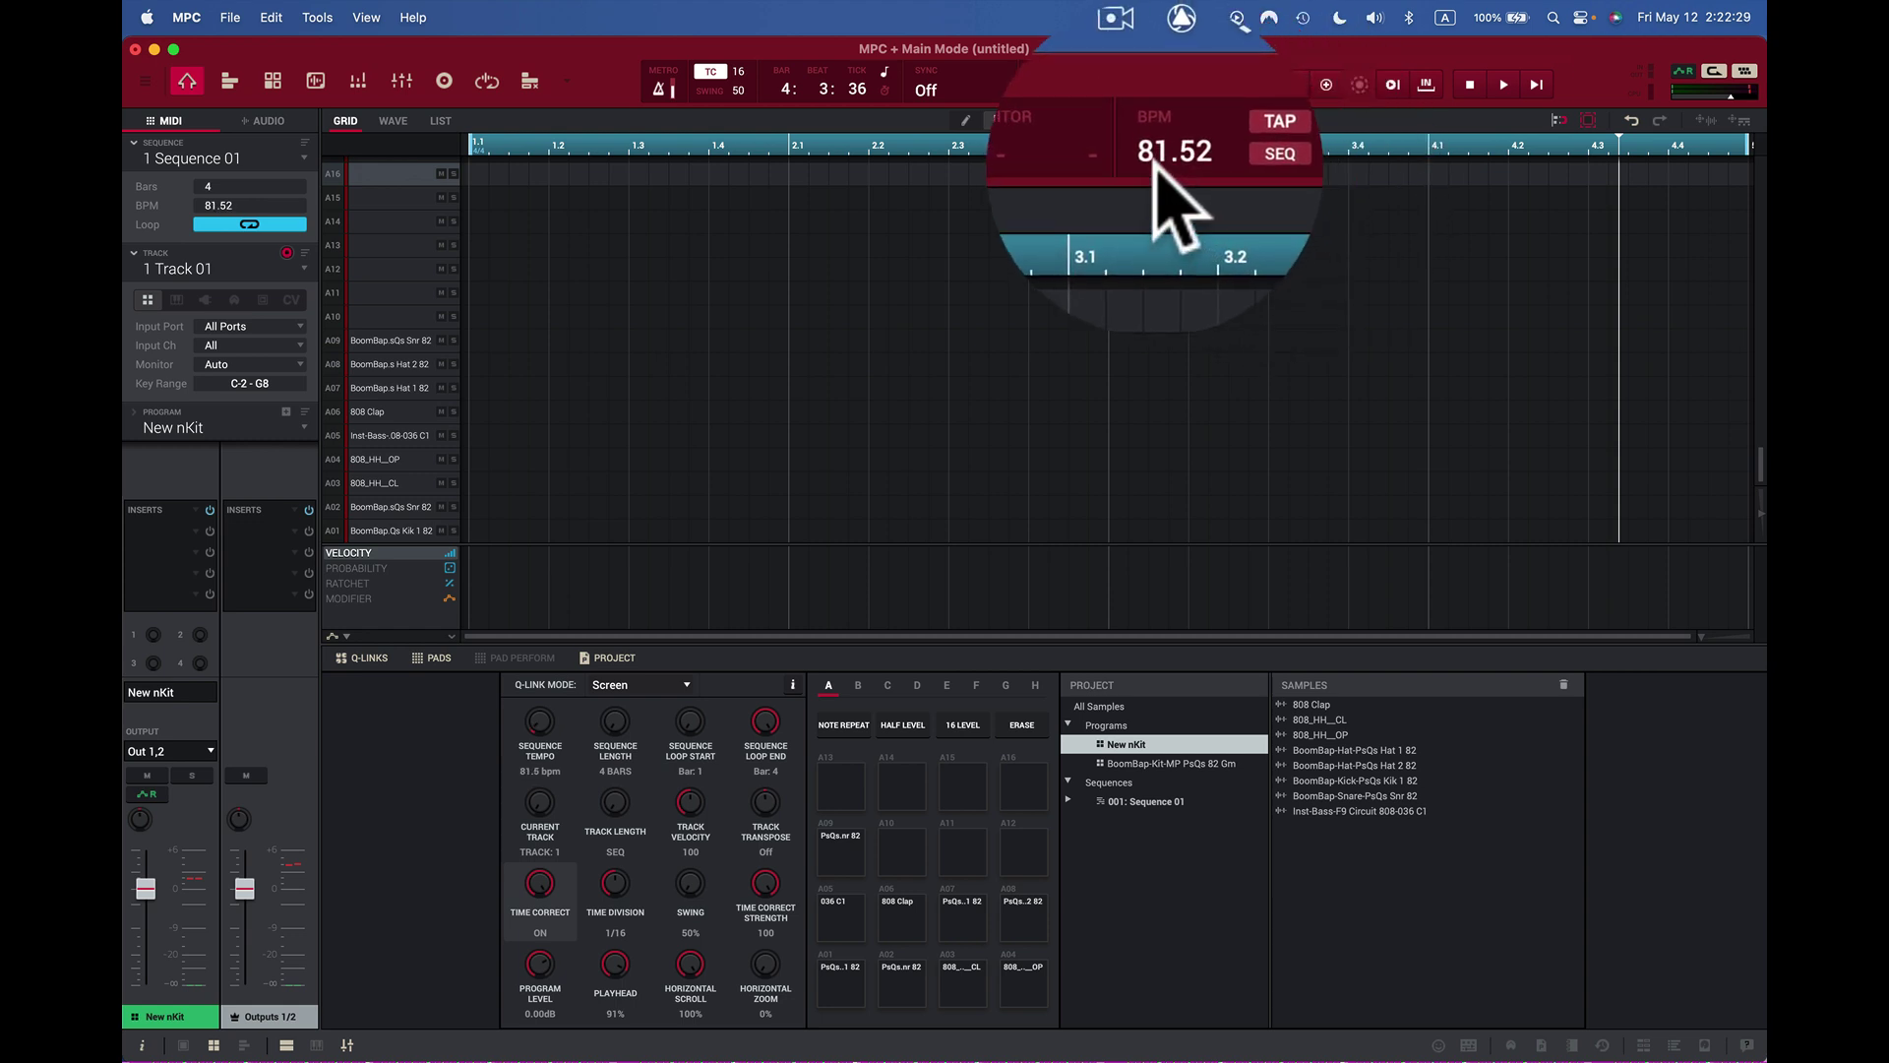
key(space)
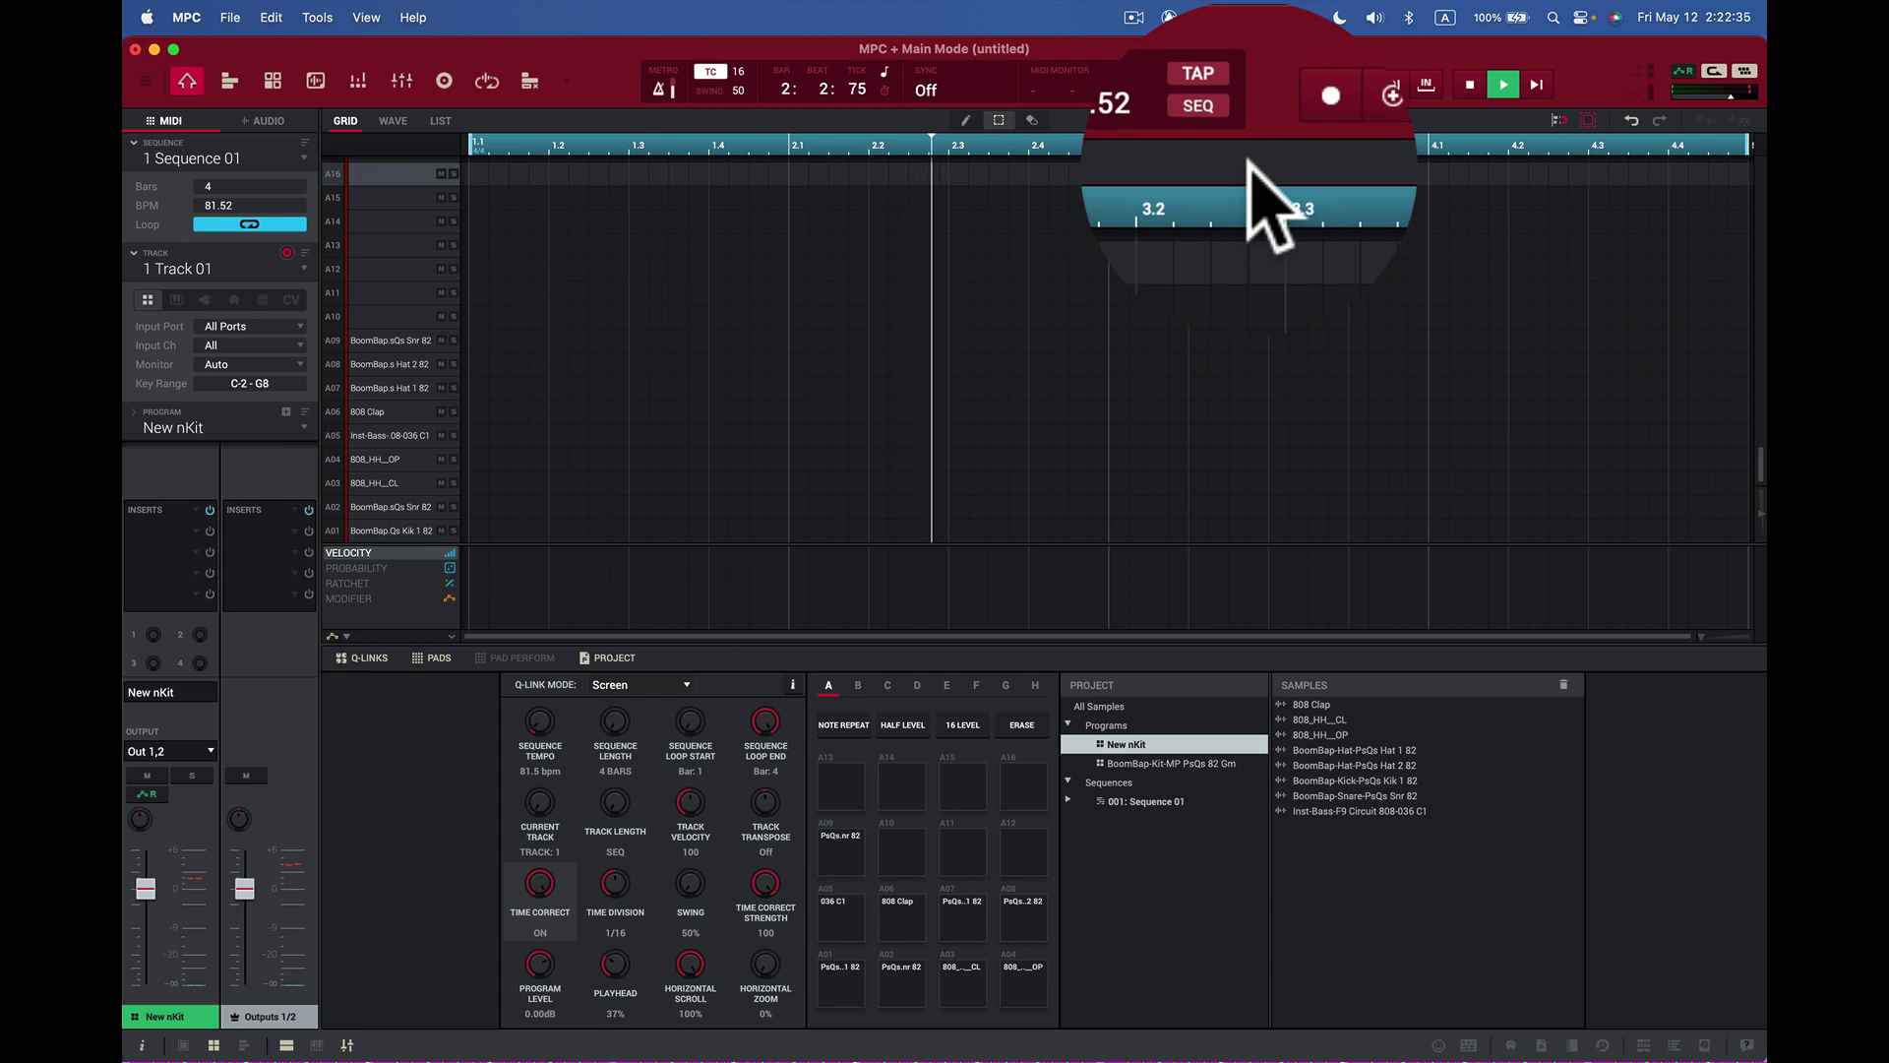
key(space)
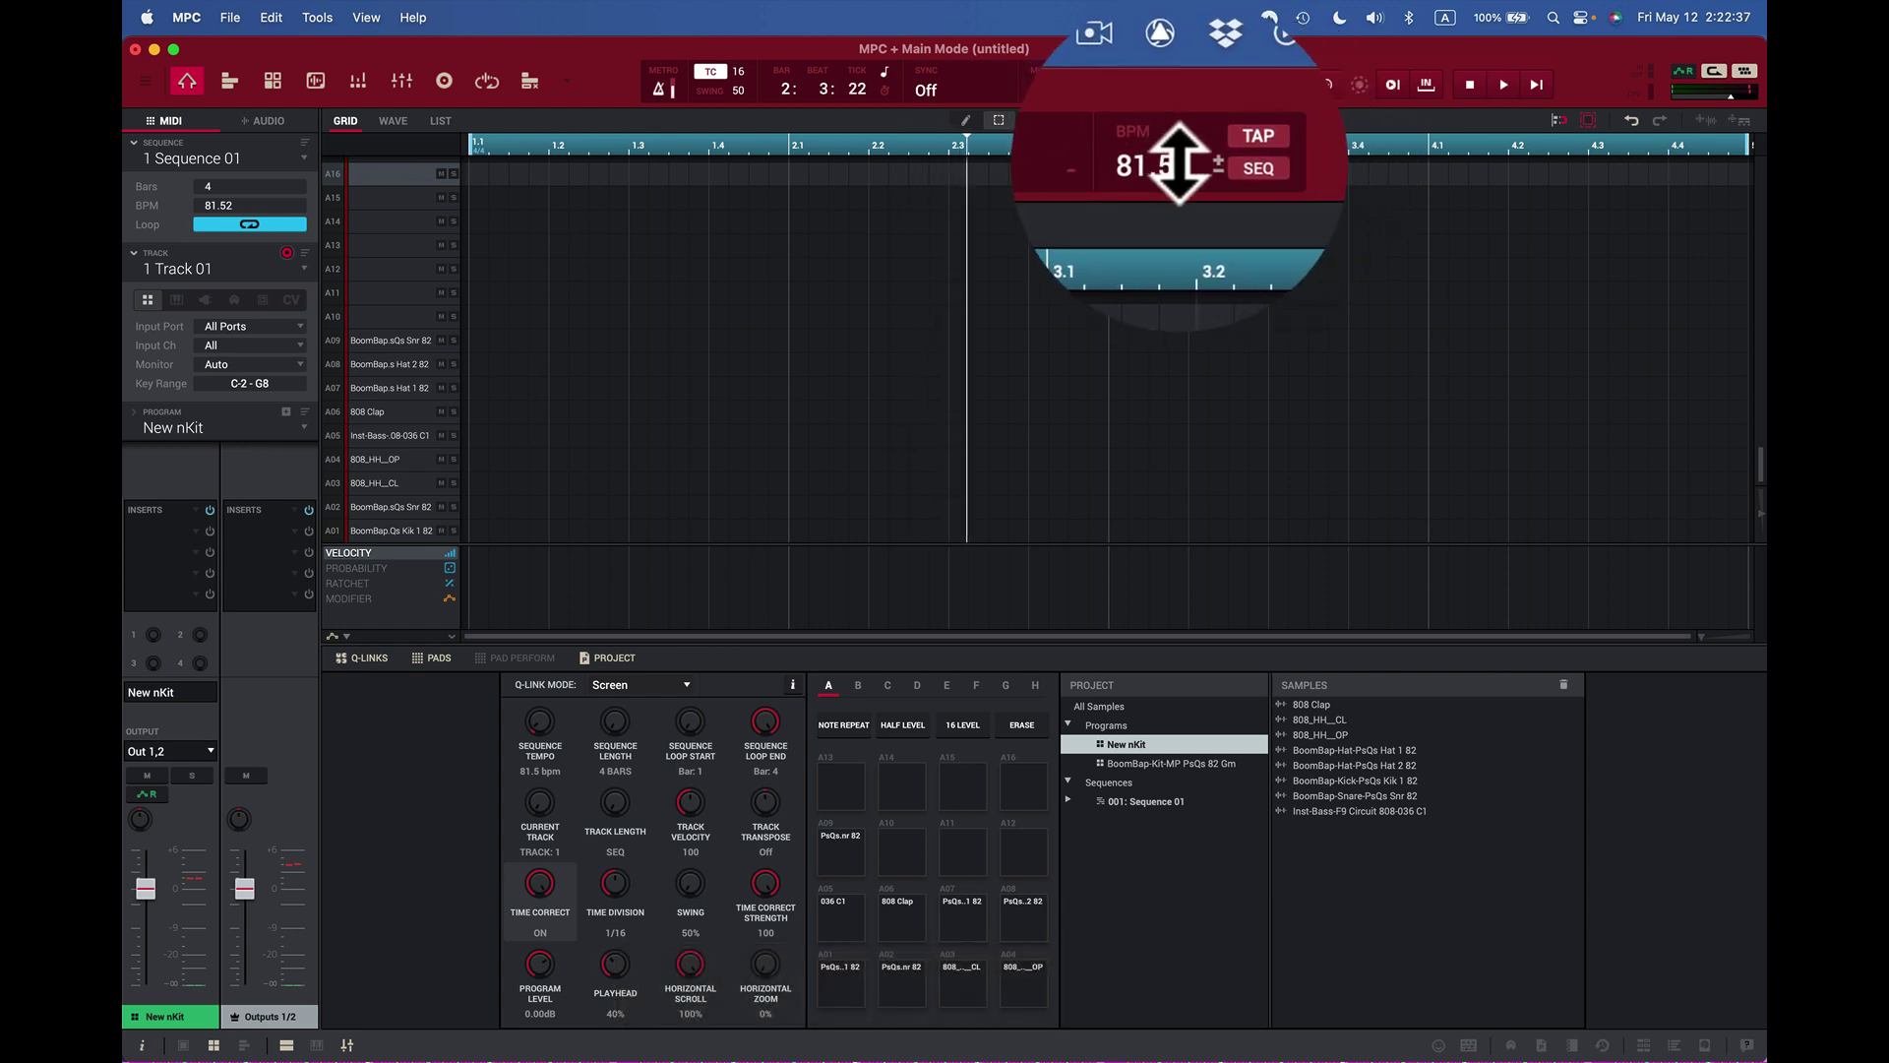
Step: Set the sequence tempo to 85 BPM, fine-adjusting its decimals to 84.99 and back to 85.00
double_click(1179, 87)
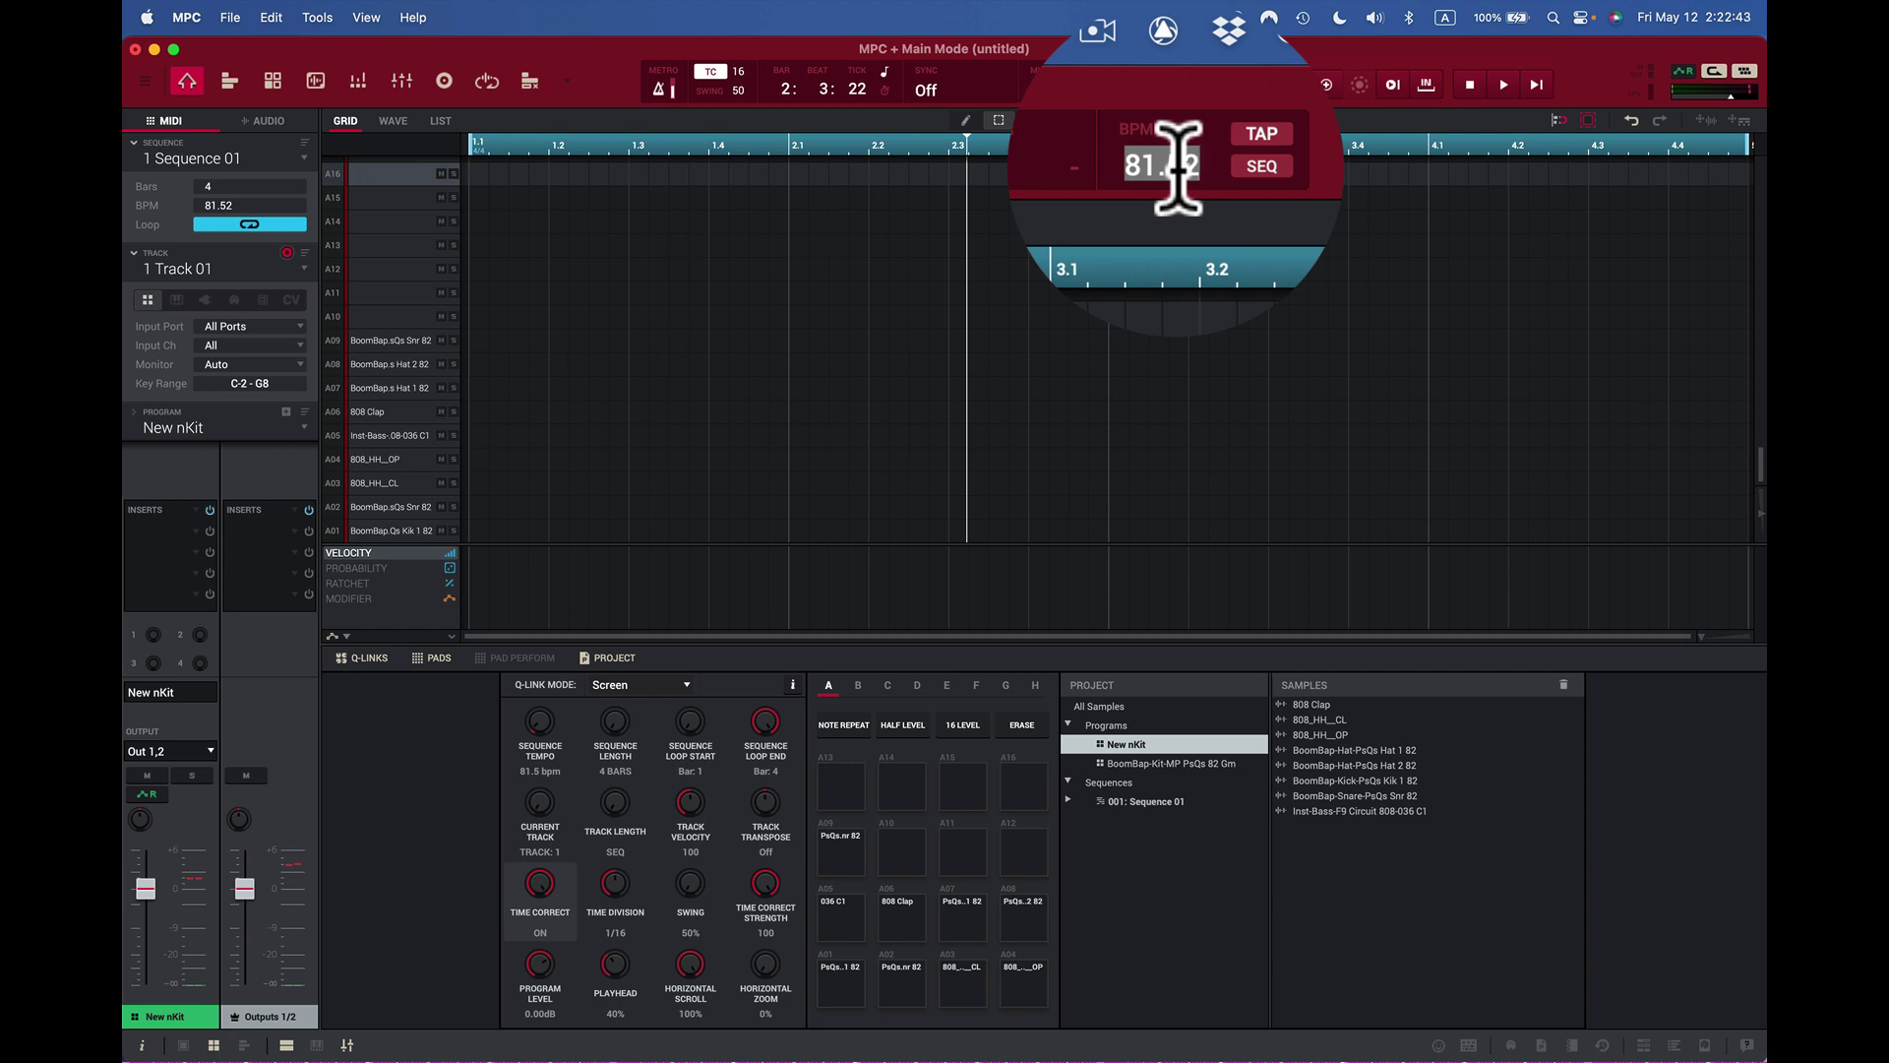
text(85)
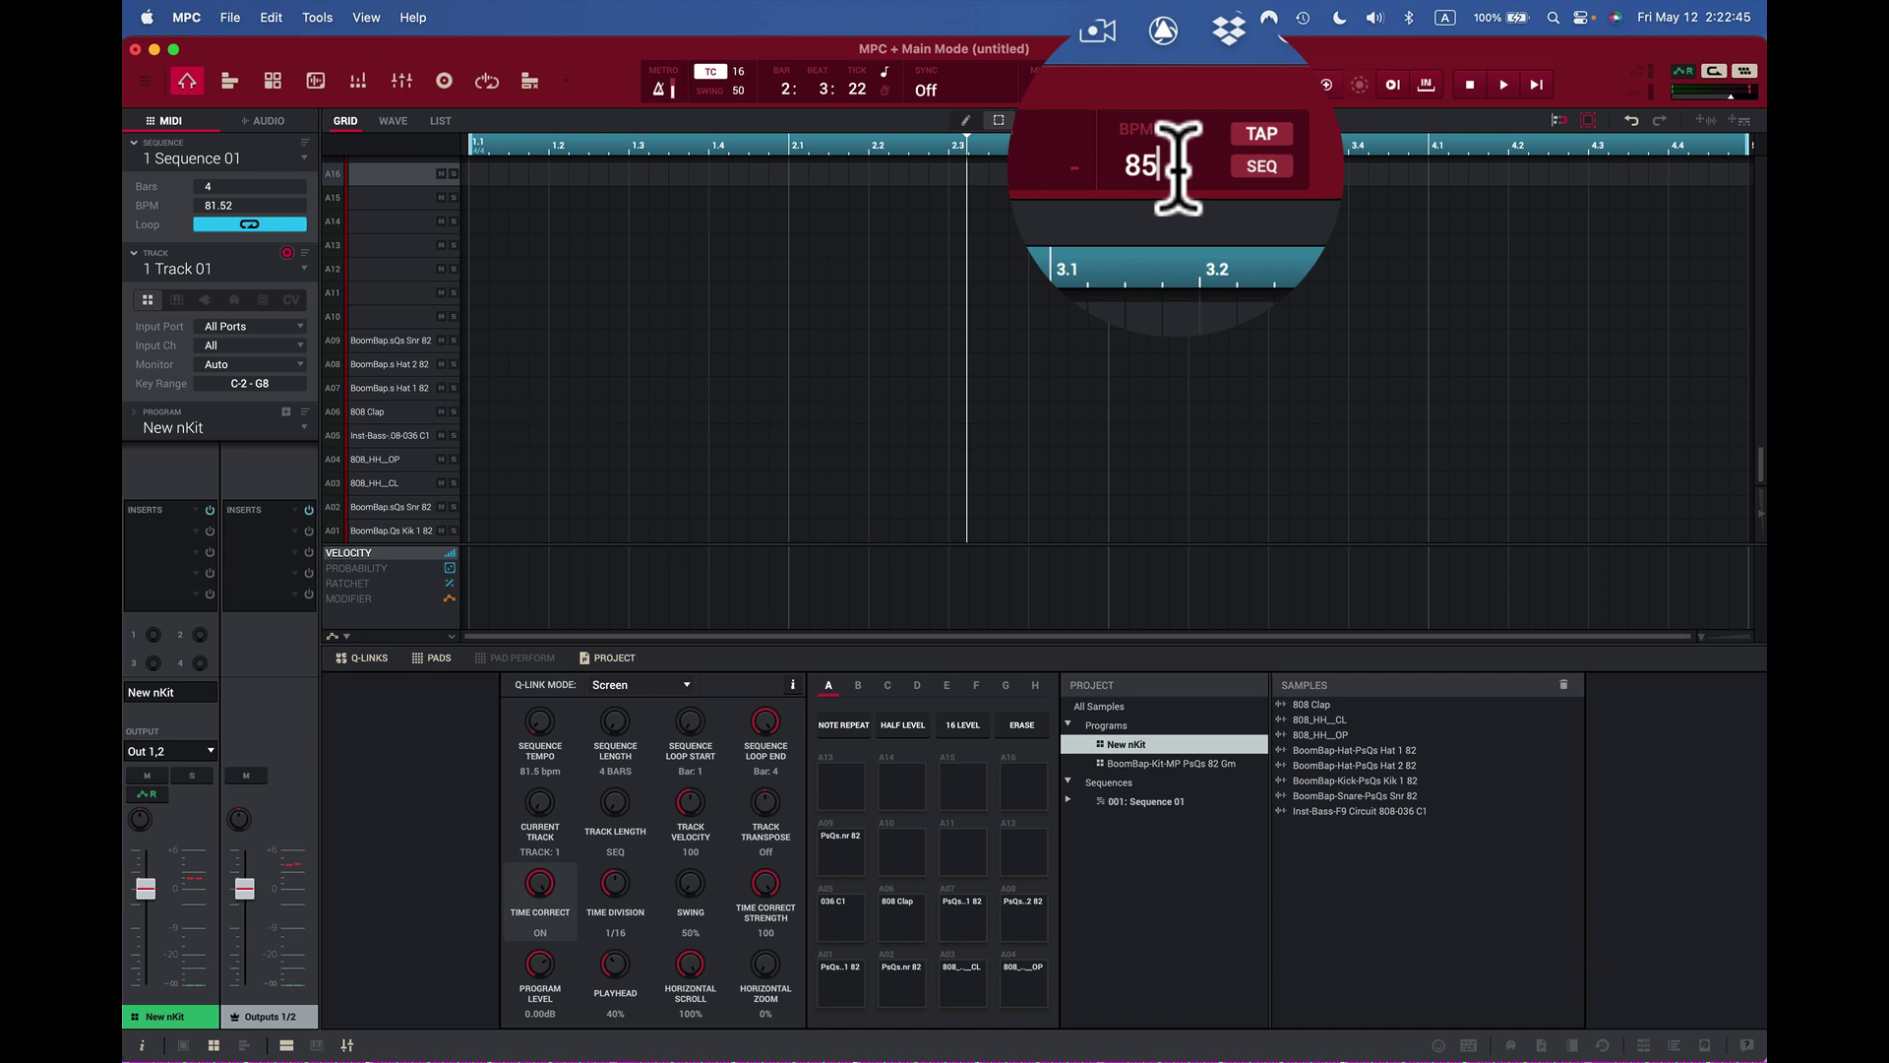
key(Return)
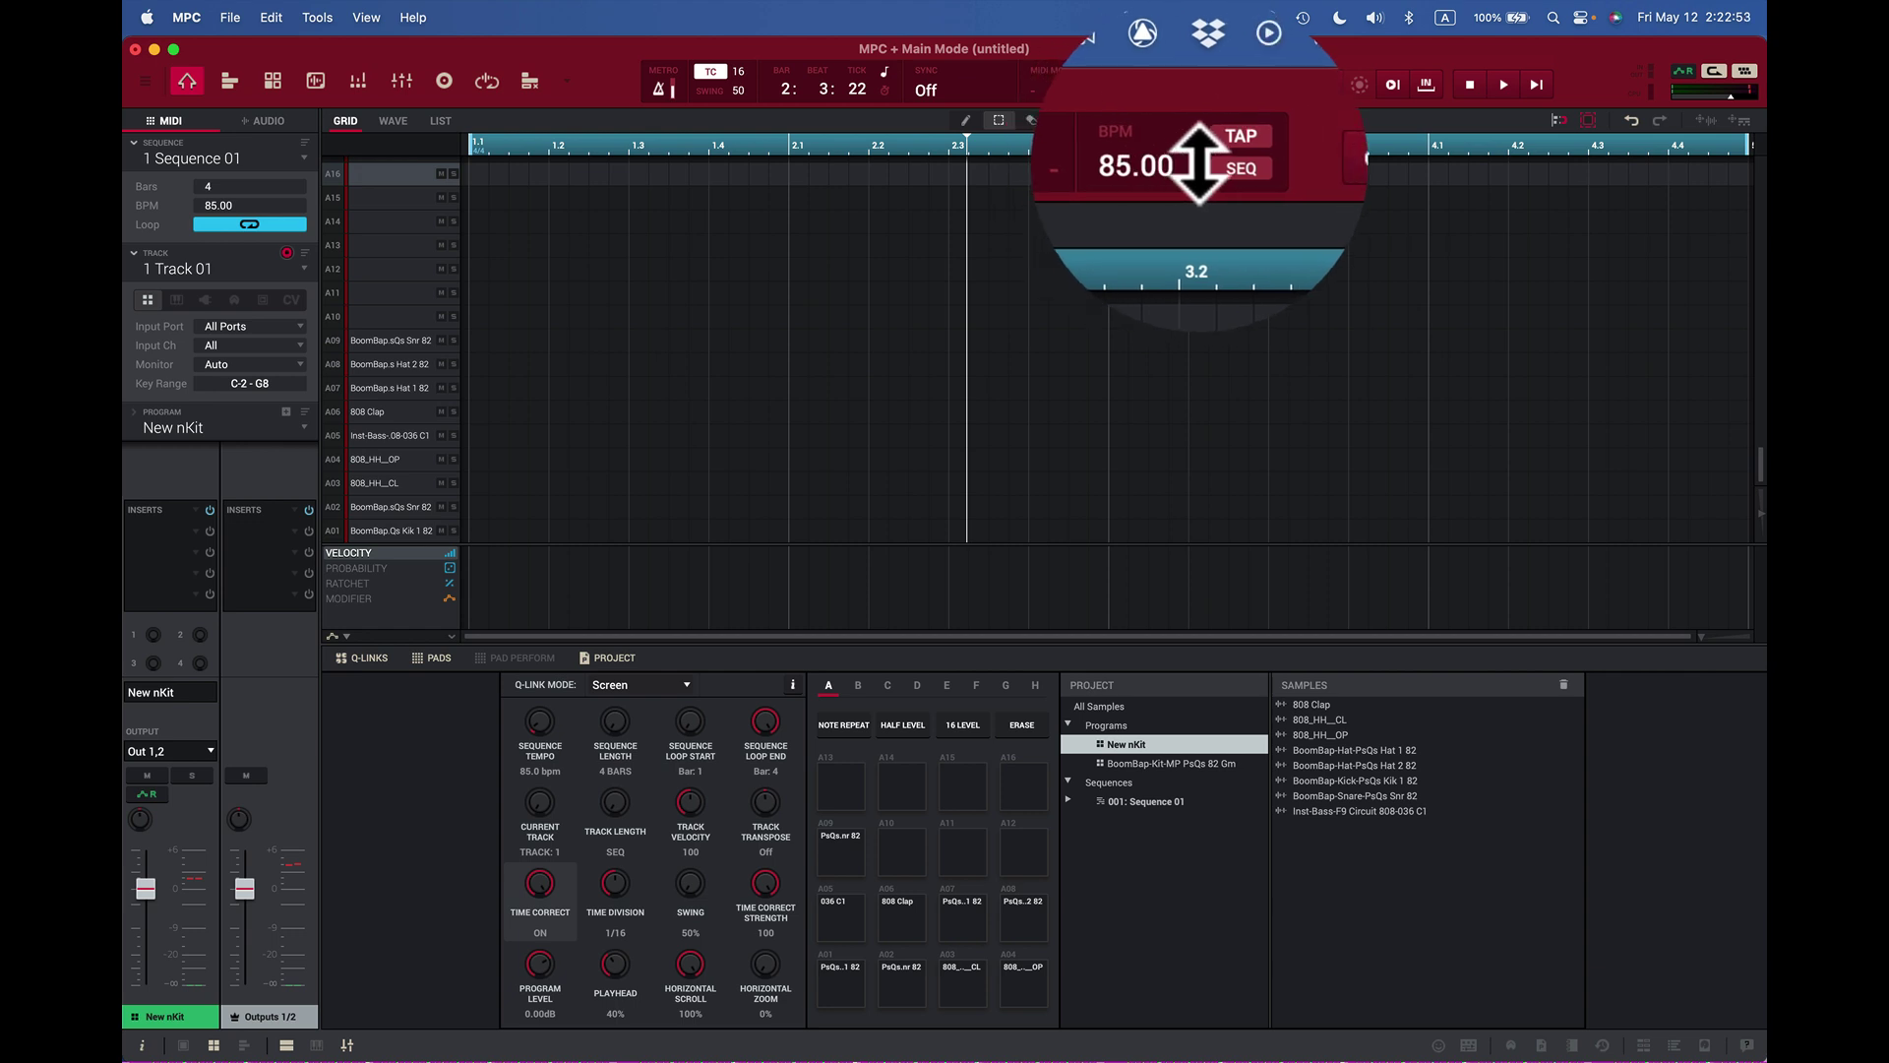
drag(1199, 162, 1200, 165)
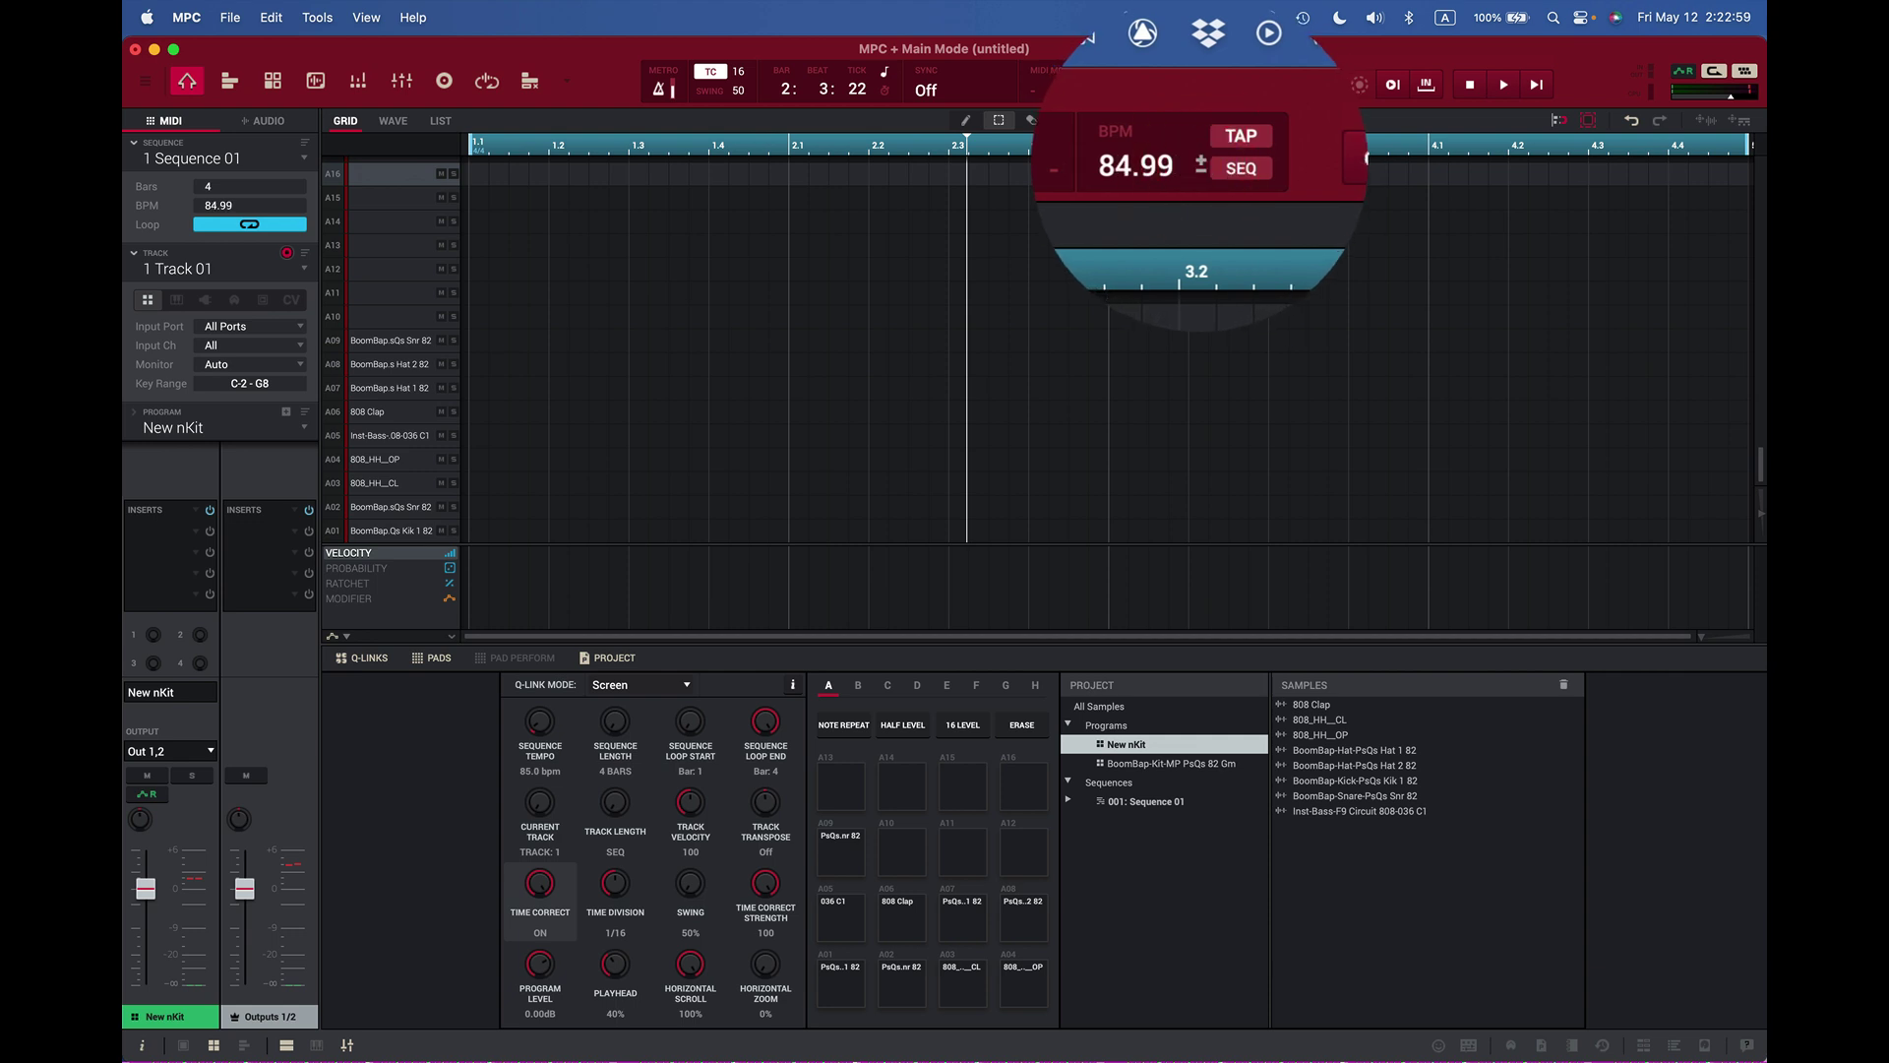
drag(1200, 165, 1201, 164)
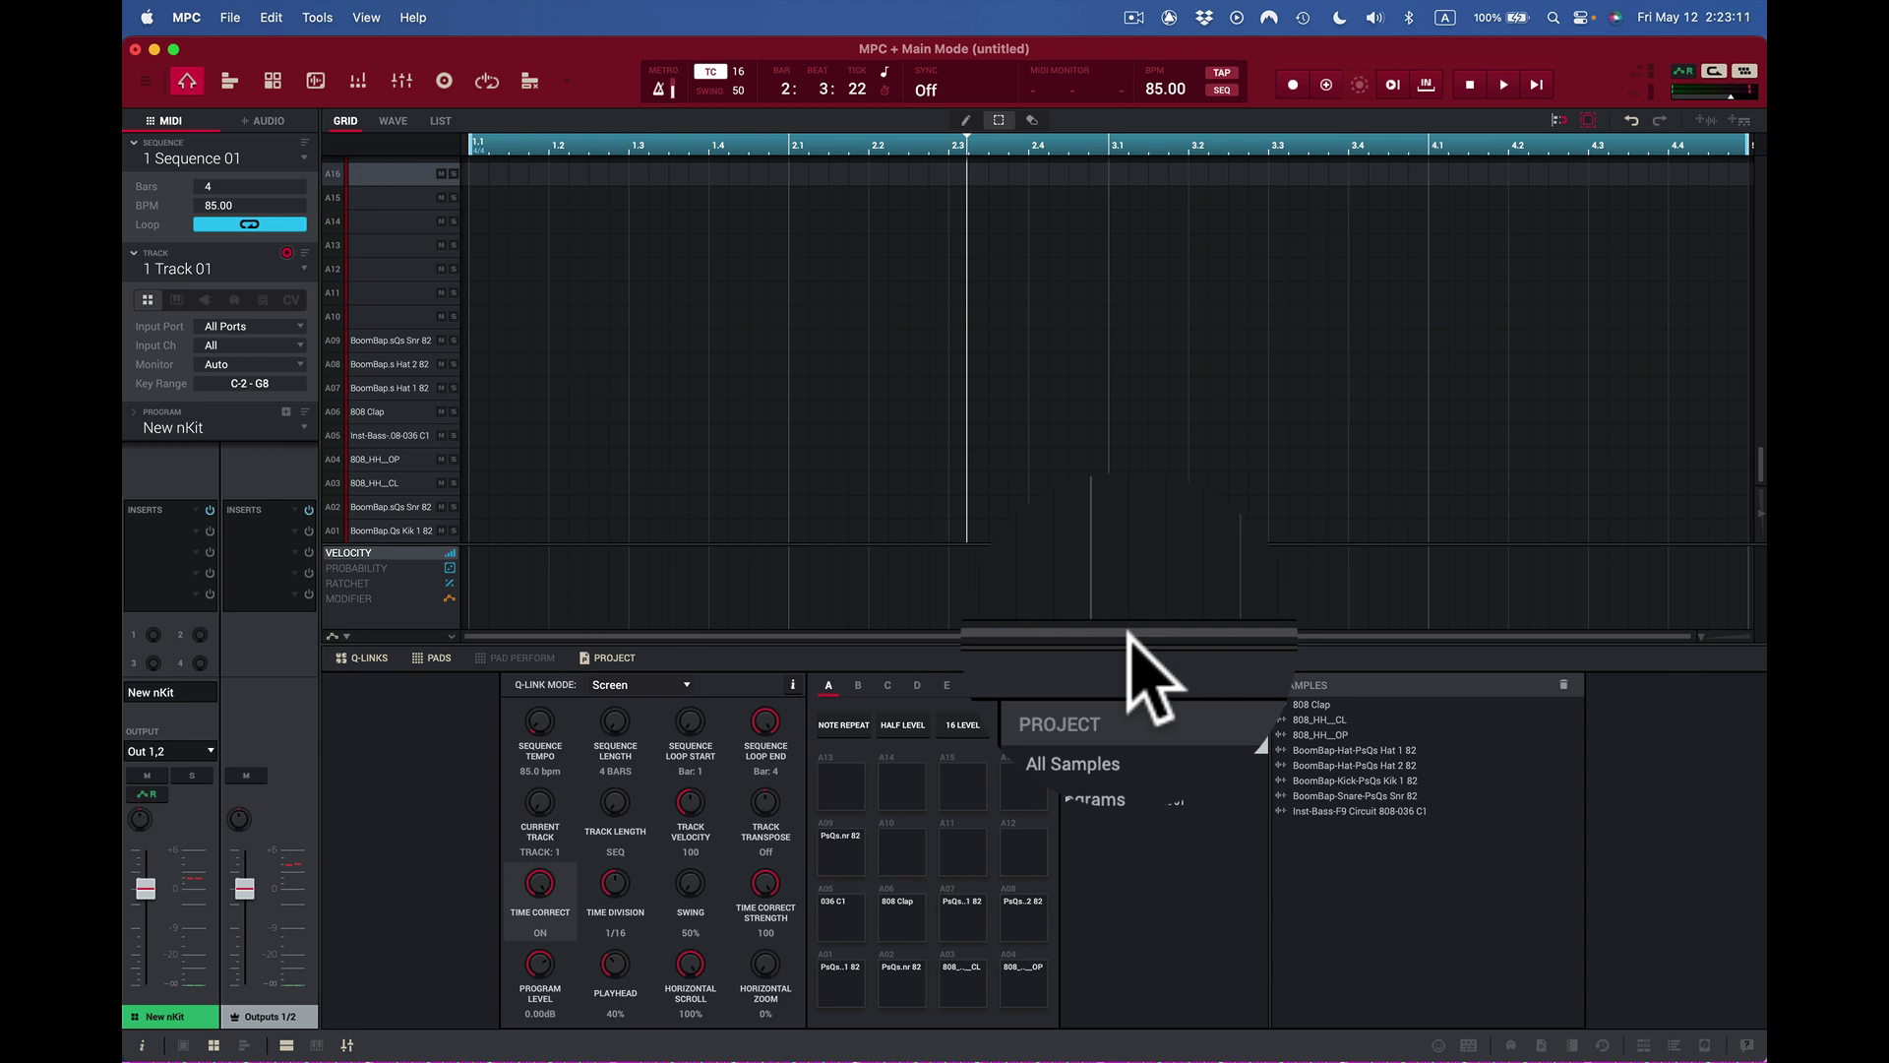
Step: Play the sequence with the metronome, trigger the kick on pad A01 along with the click, and stop playback
key(space)
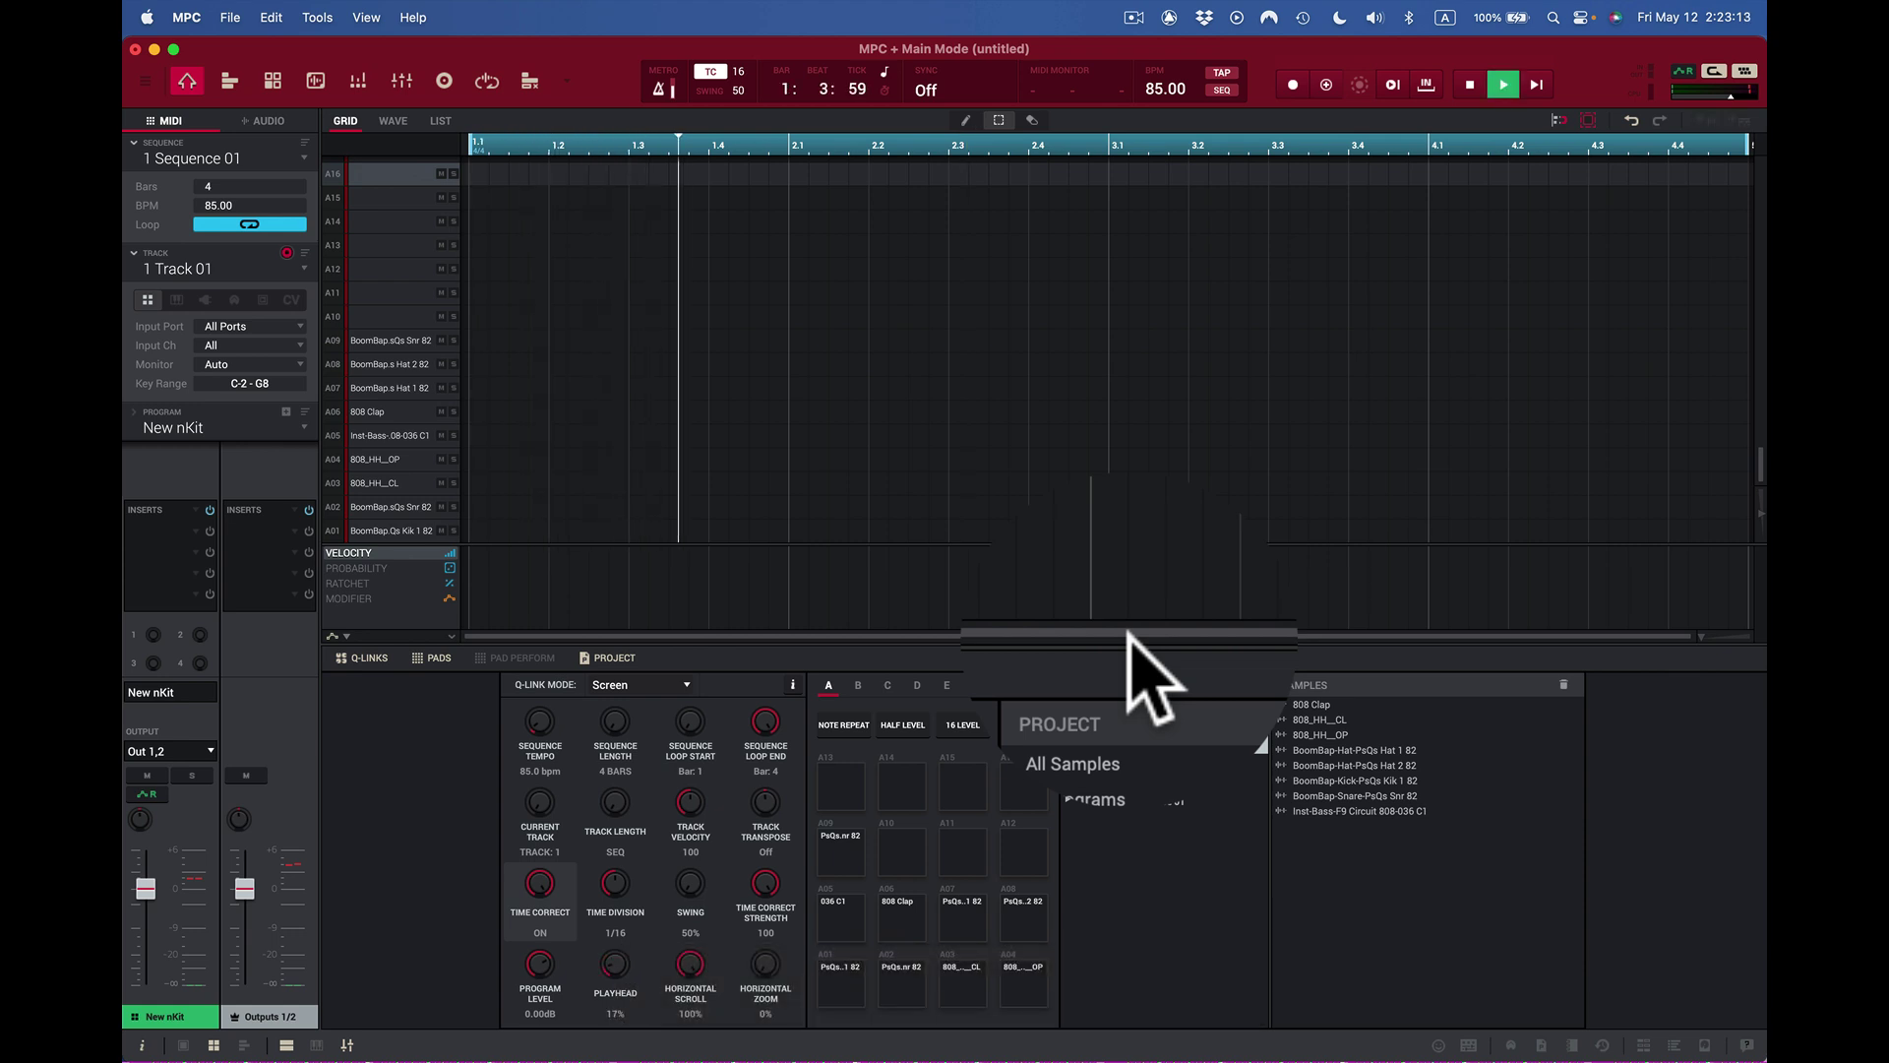
key(z)
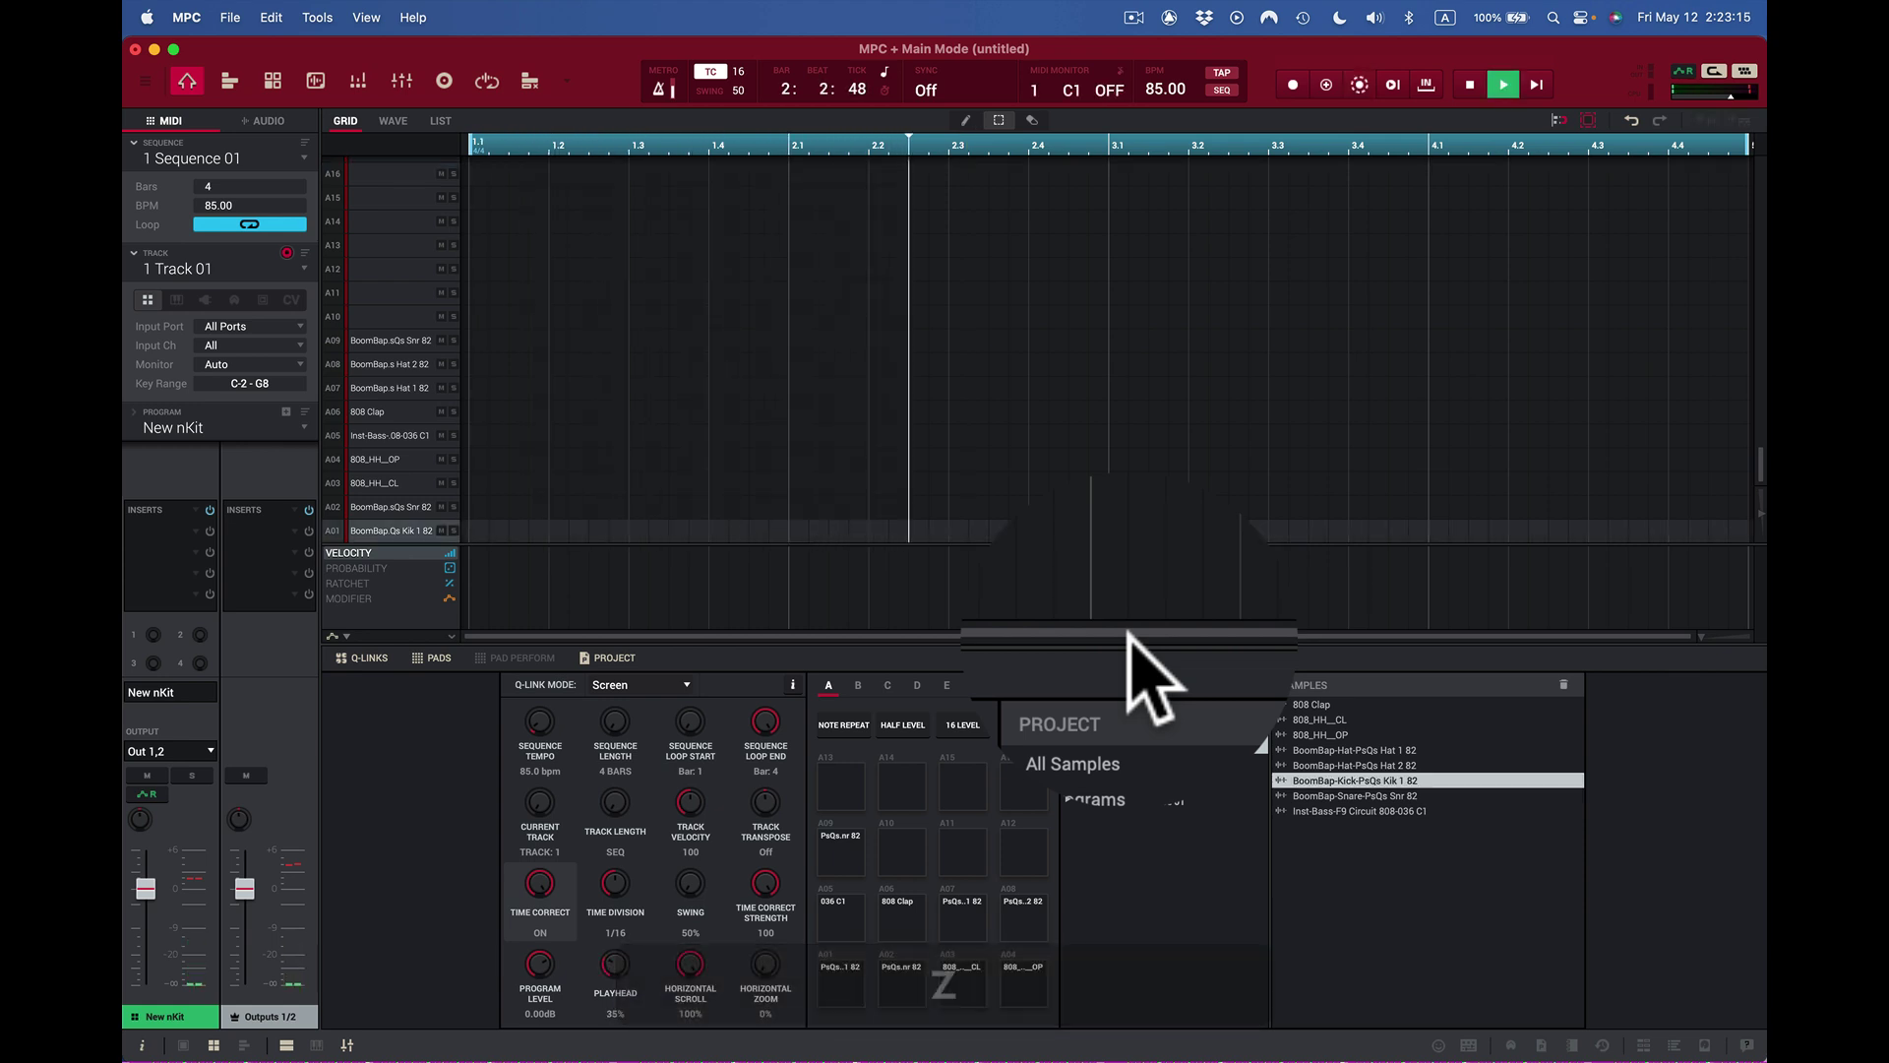
key(z)
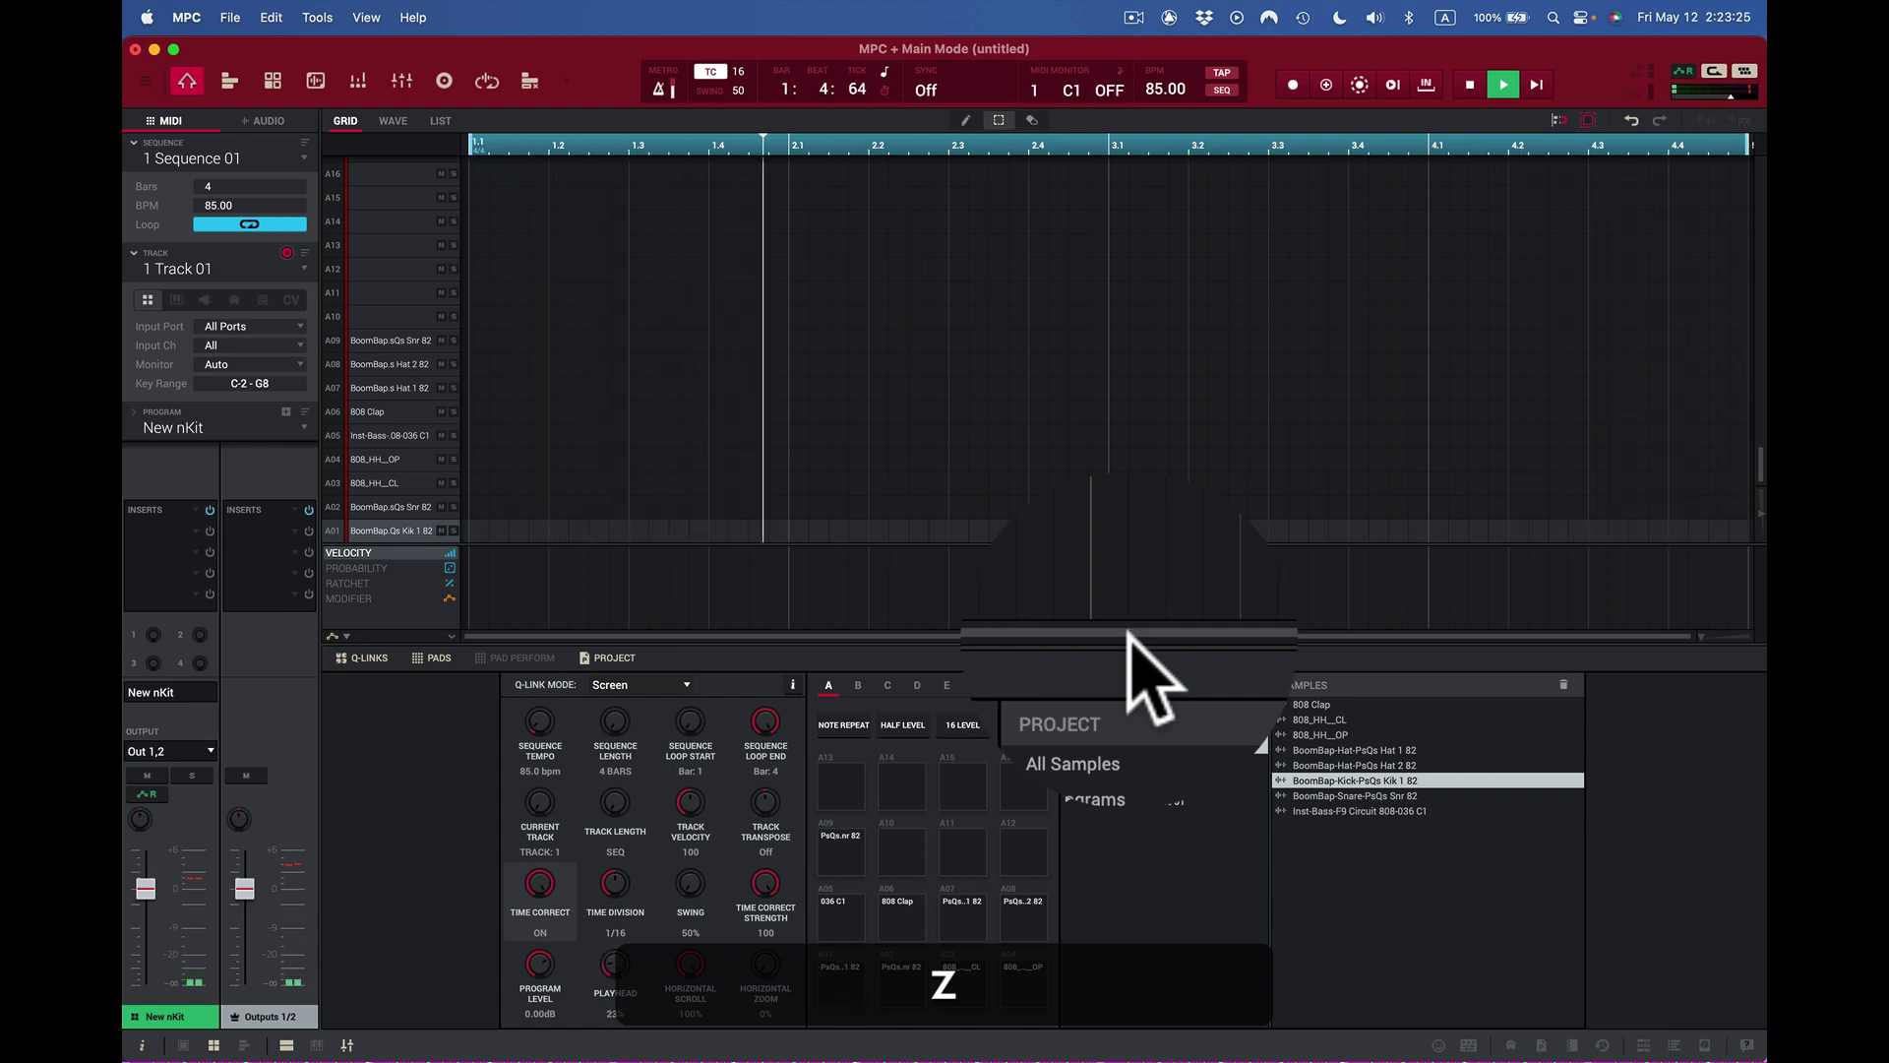
key(space)
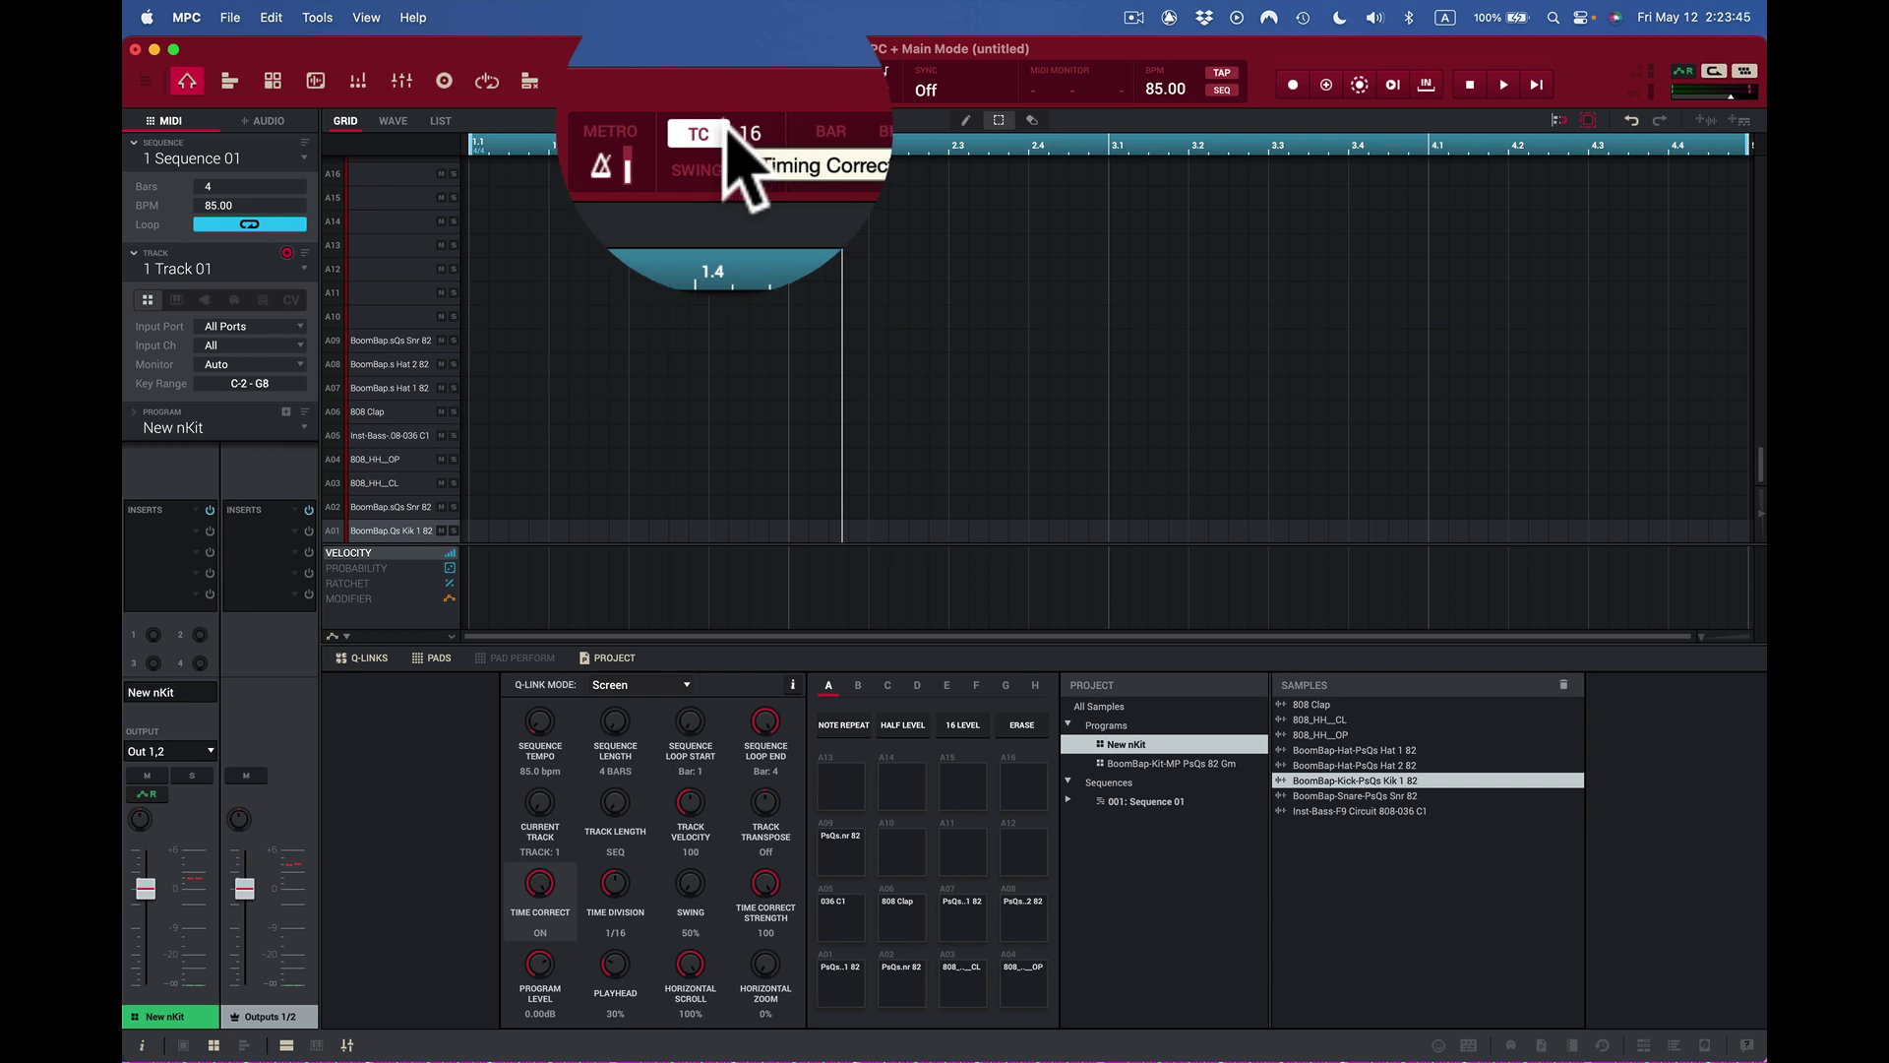
Step: Toggle timing correction off and on again, leaving it enabled at 16
click(728, 138)
click(725, 120)
click(726, 121)
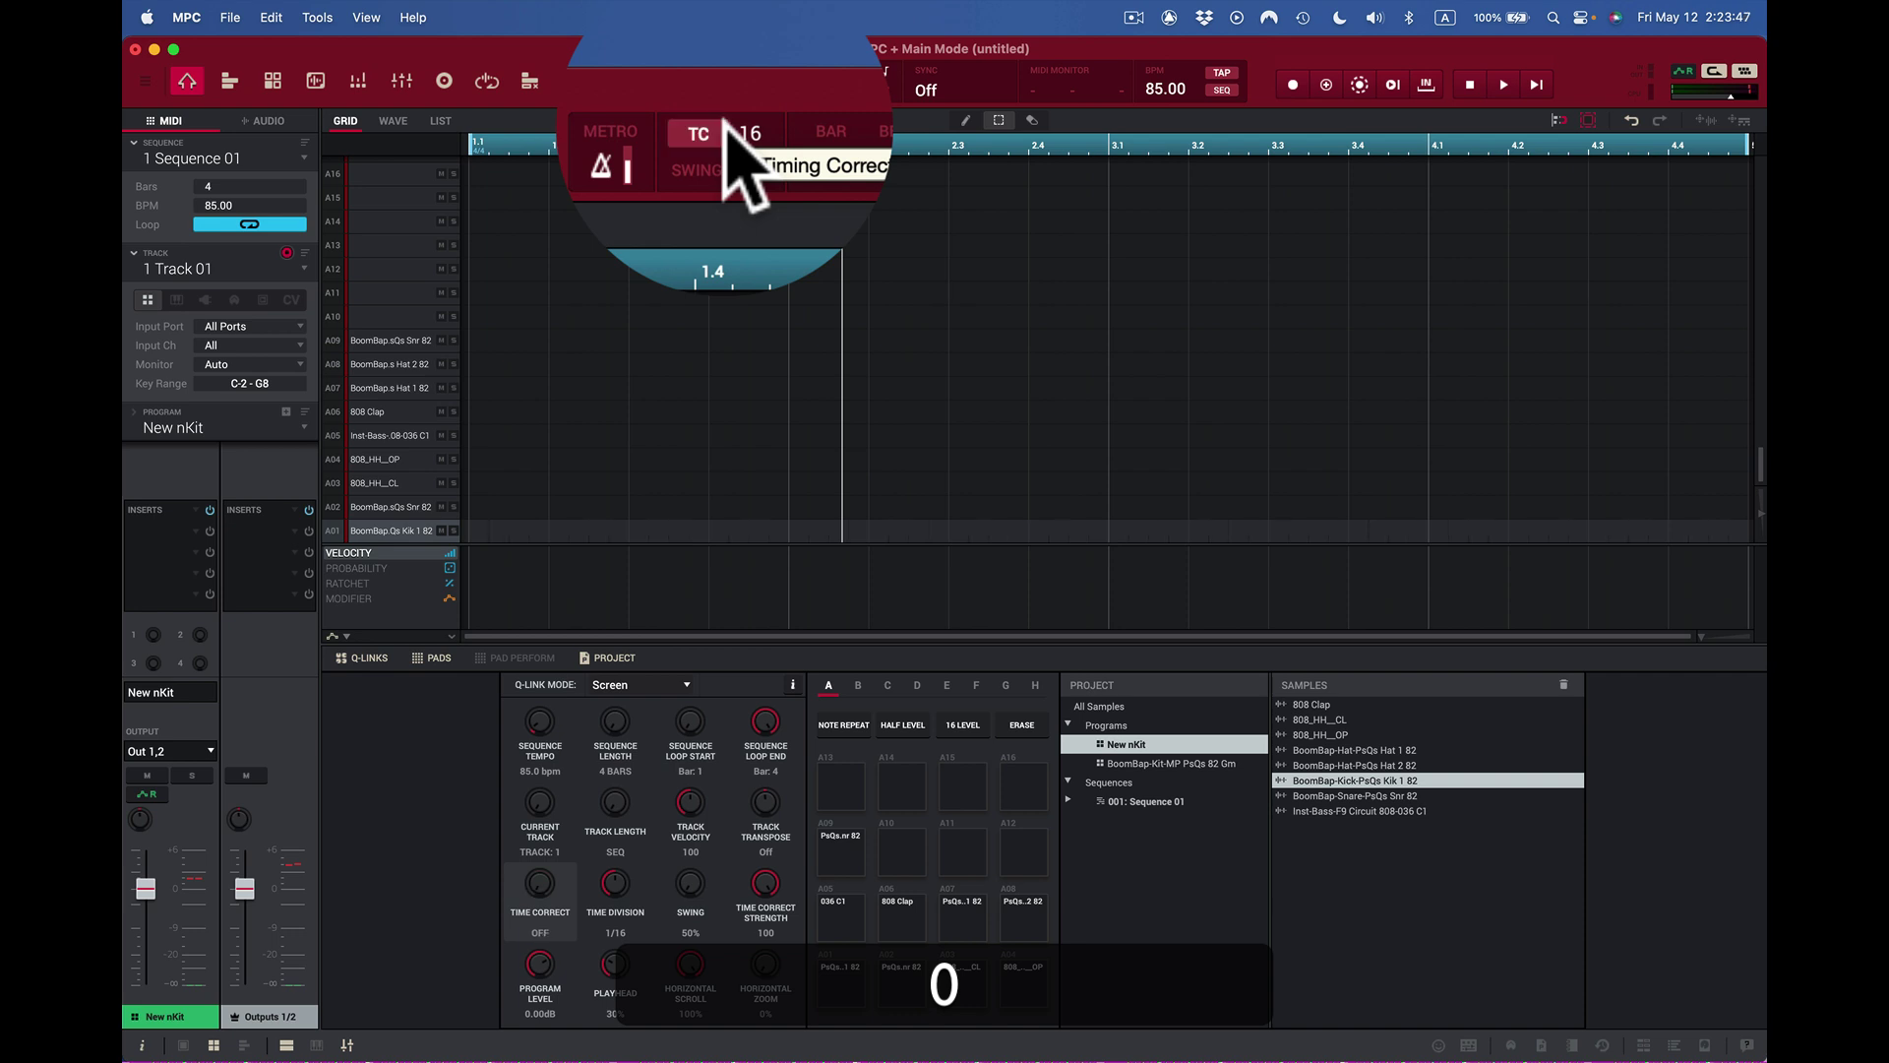
click(726, 120)
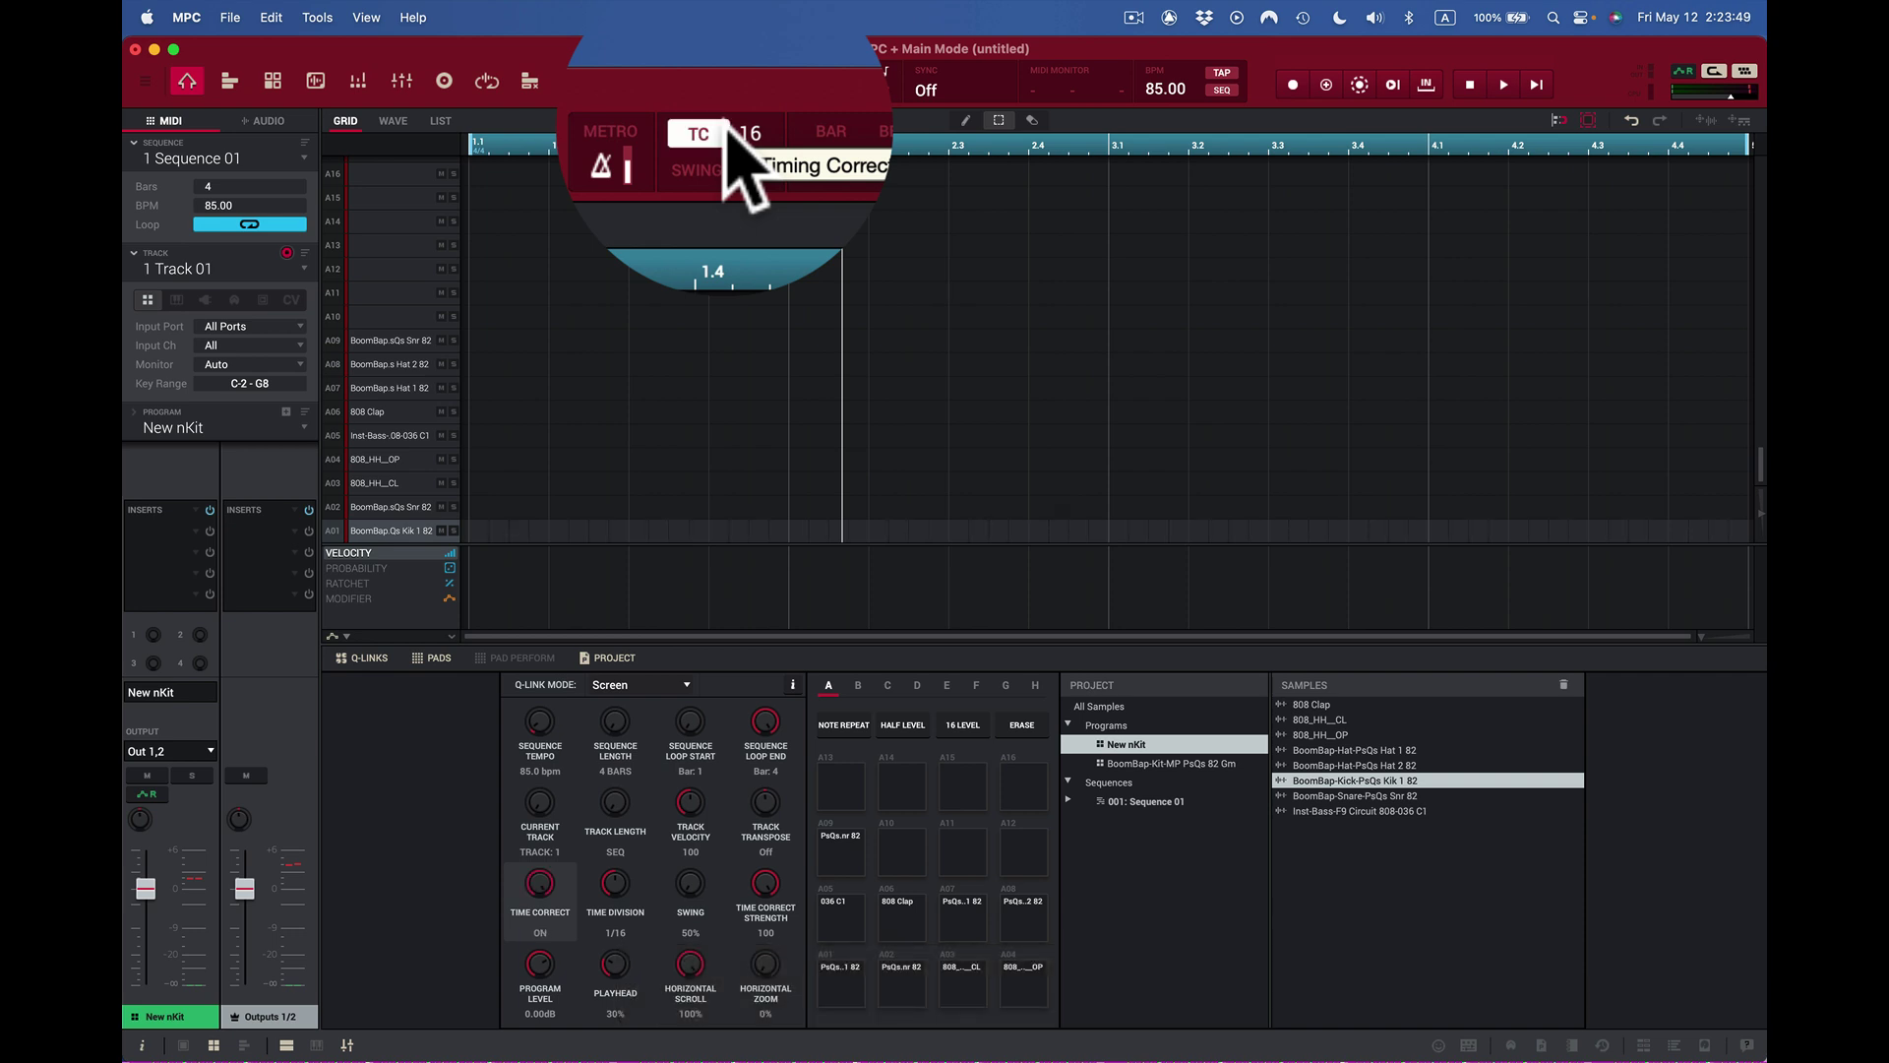